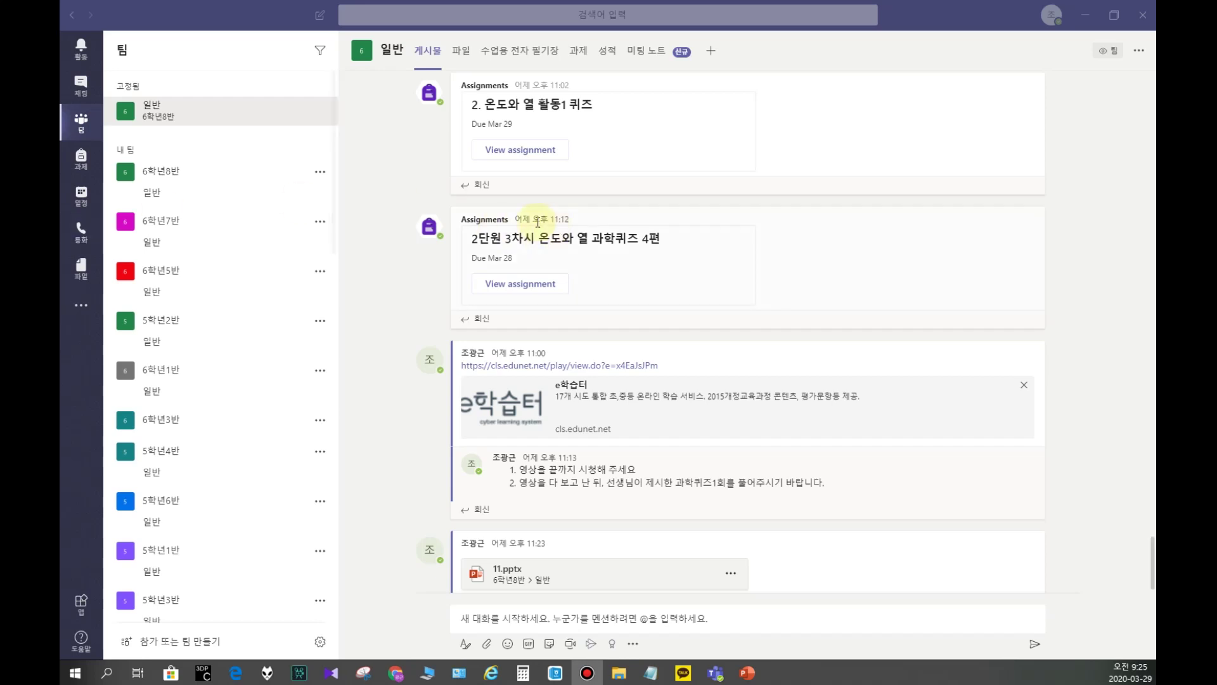
Step: Open the 과제 (Assignments) list of the 6학년8반 일반 channel
{"action": "left_click", "coordinate": [580, 56]}
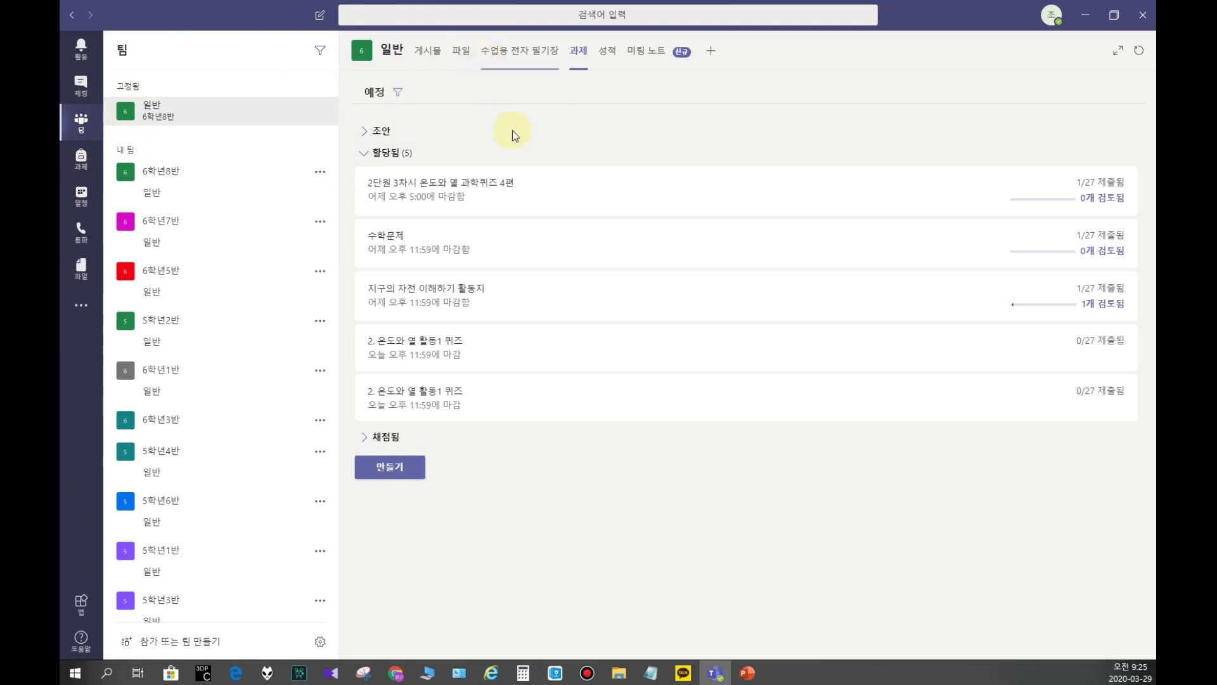
{"action": "left_click", "coordinate": [390, 466]}
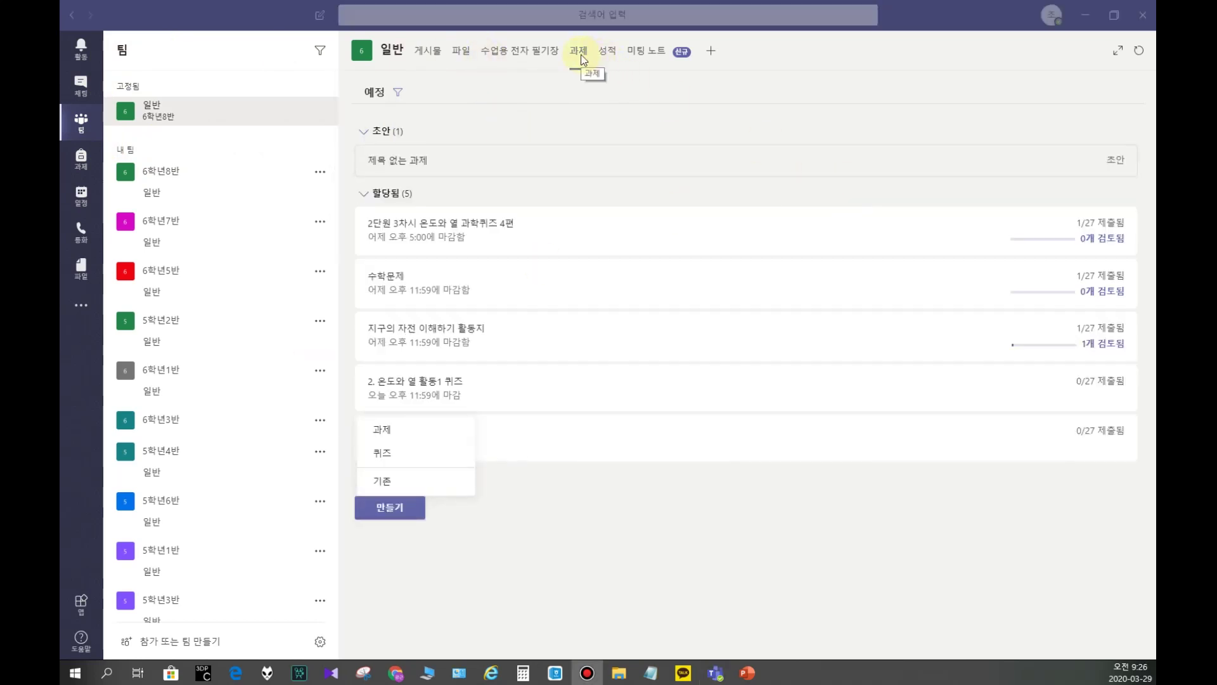
Step: Create a quiz assignment from the '1. 대화와 공감 (1회)' Forms quiz
{"action": "left_click", "coordinate": [390, 509]}
{"action": "left_click", "coordinate": [401, 449]}
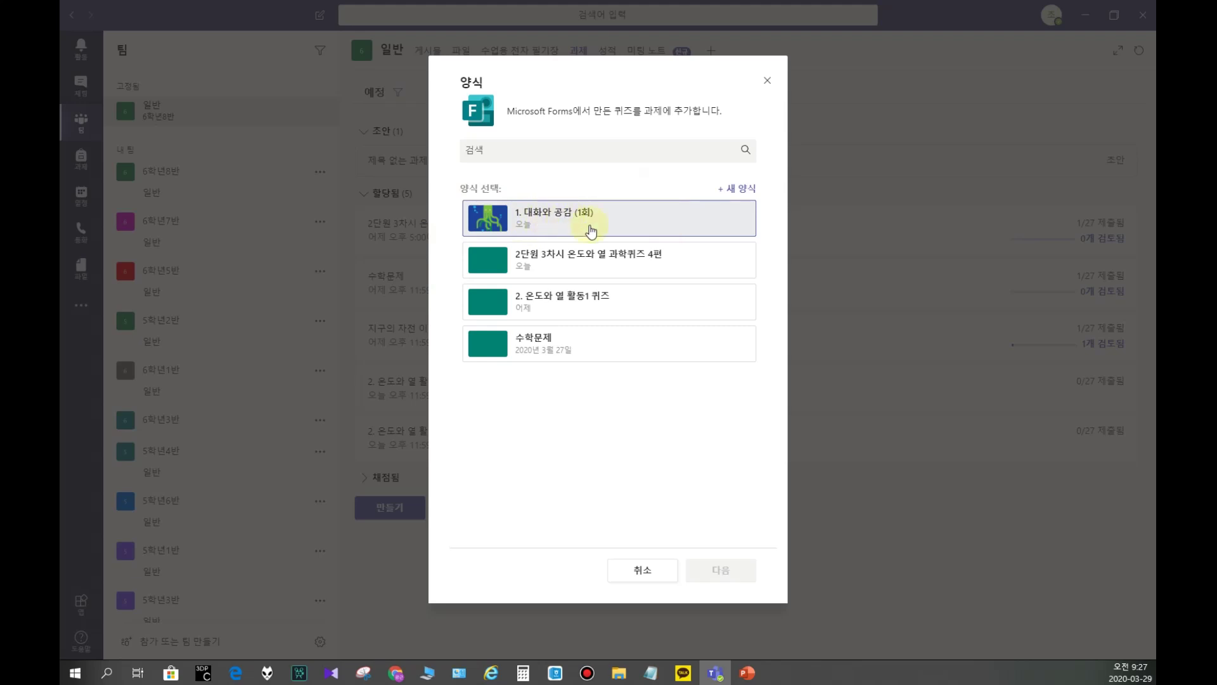
{"action": "left_click", "coordinate": [525, 218]}
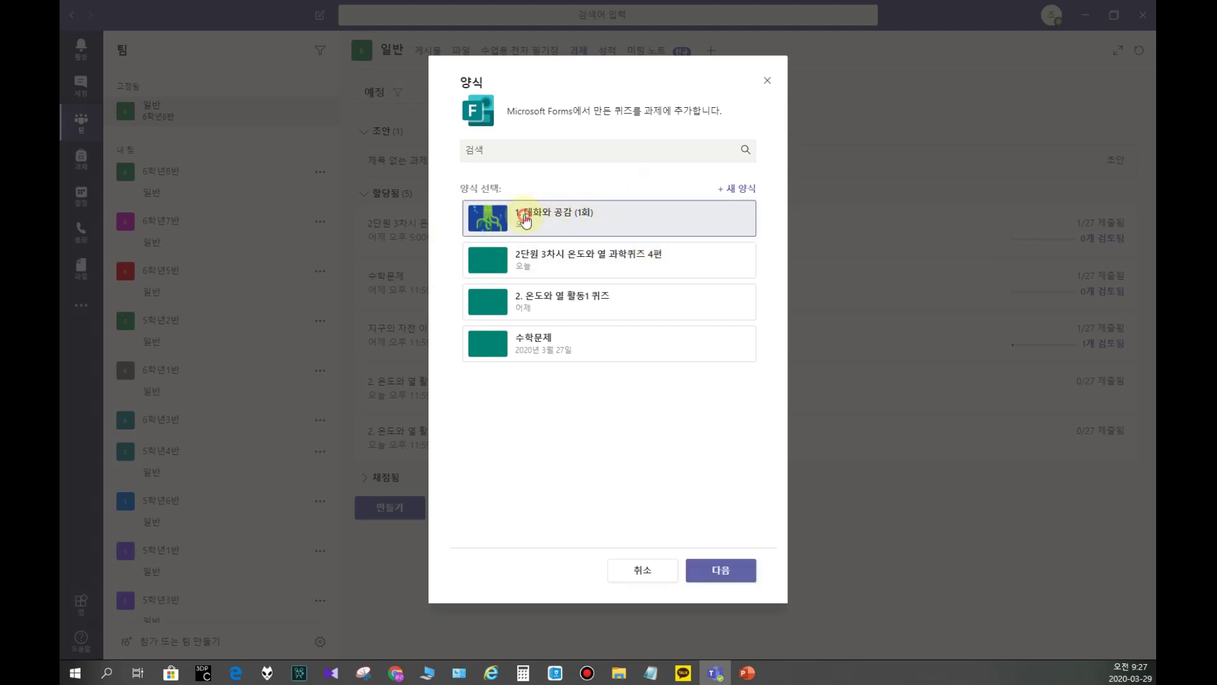
{"action": "left_click", "coordinate": [713, 569]}
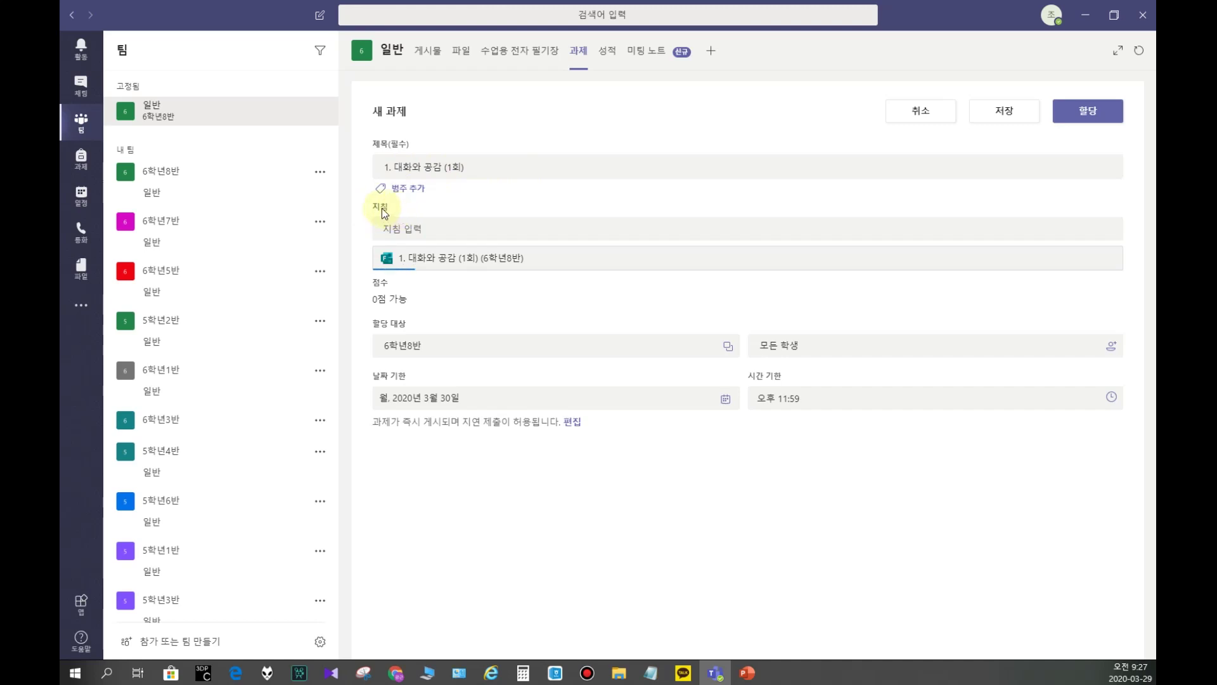
Step: Write the instructions '1. 과제를 읽고 문제에 답하세요.' and '2. 오늘 오후 5시까지 제출하기 바랍니다.'
{"action": "left_click", "coordinate": [419, 232]}
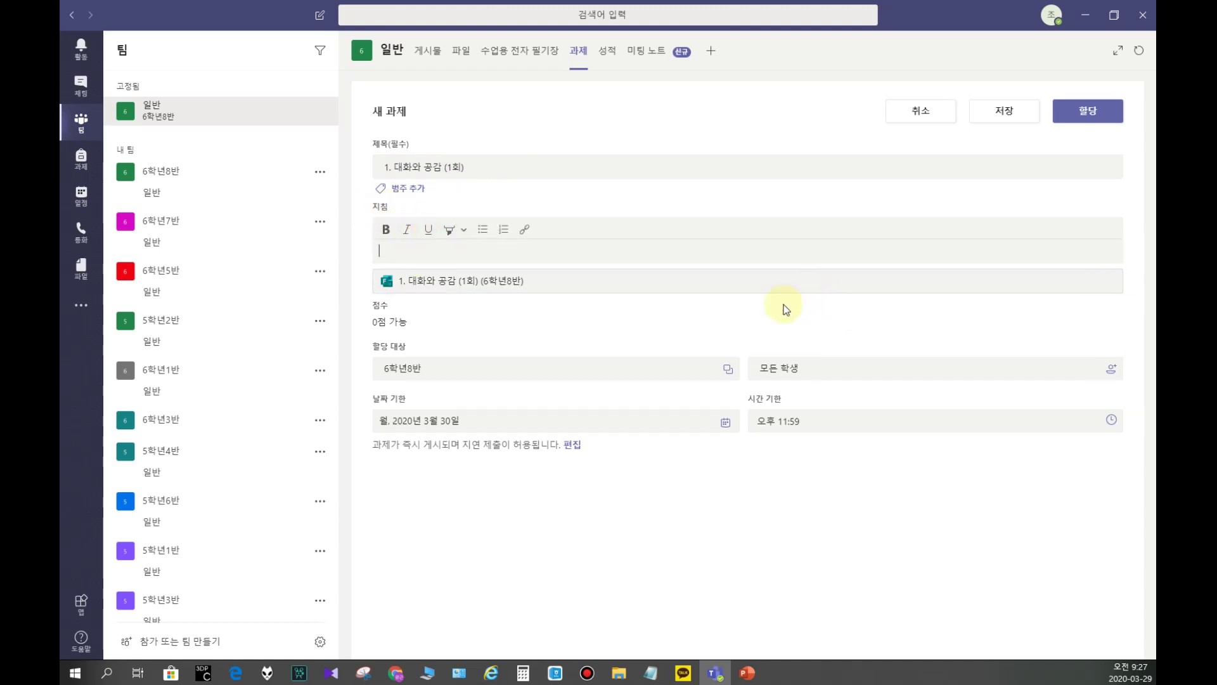
{"action": "type", "text": "1."}
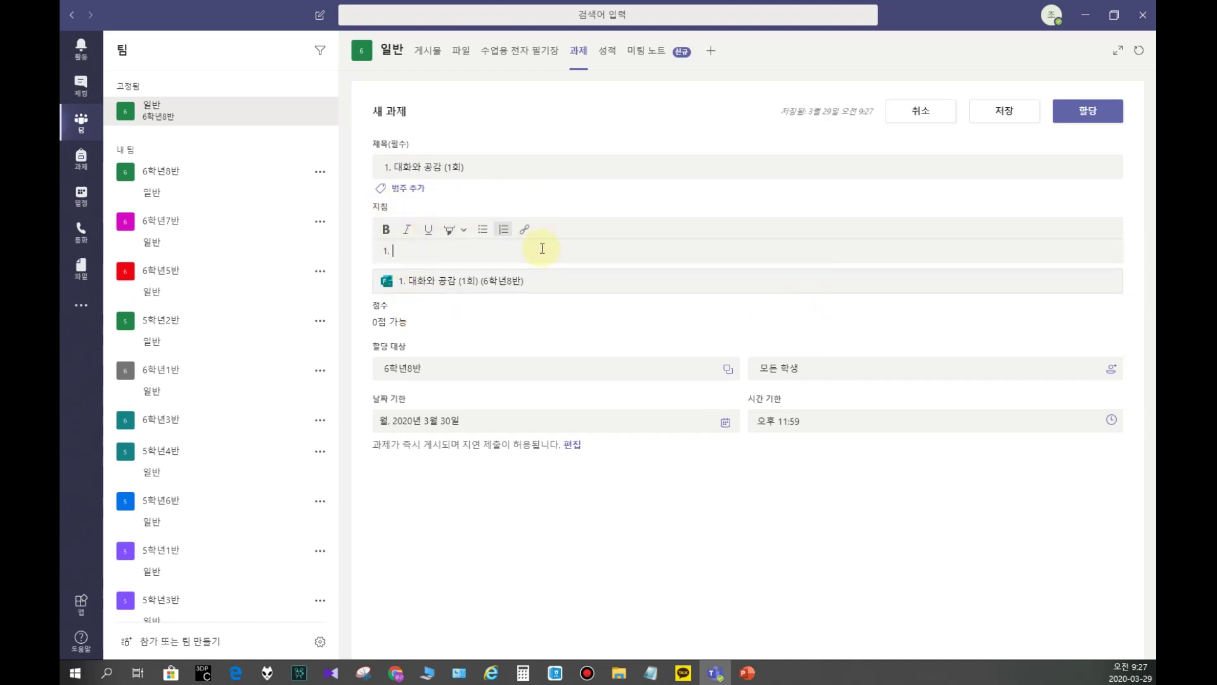
{"action": "key", "text": "BackSpace"}
{"action": "key", "text": "BackSpace"}
{"action": "key", "text": "BackSpace"}
{"action": "type", "text": "과제를 일"}
{"action": "type", "text": "고 문제에 답하세요"}
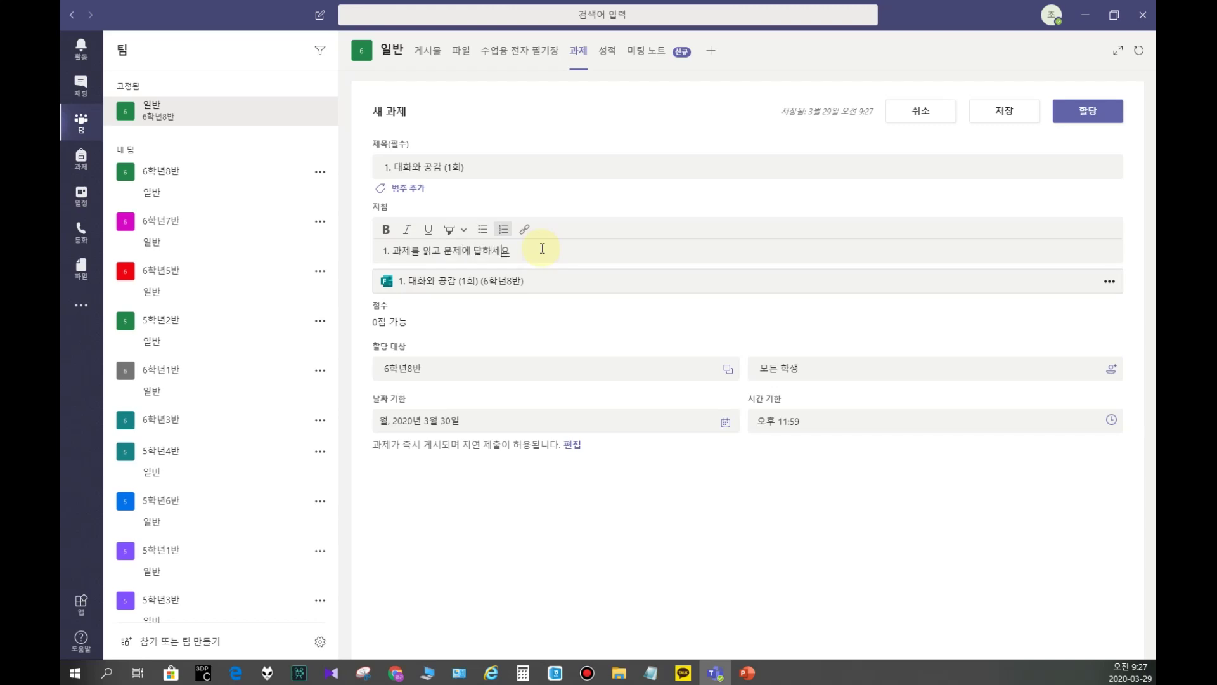
{"action": "key", "text": "Return"}
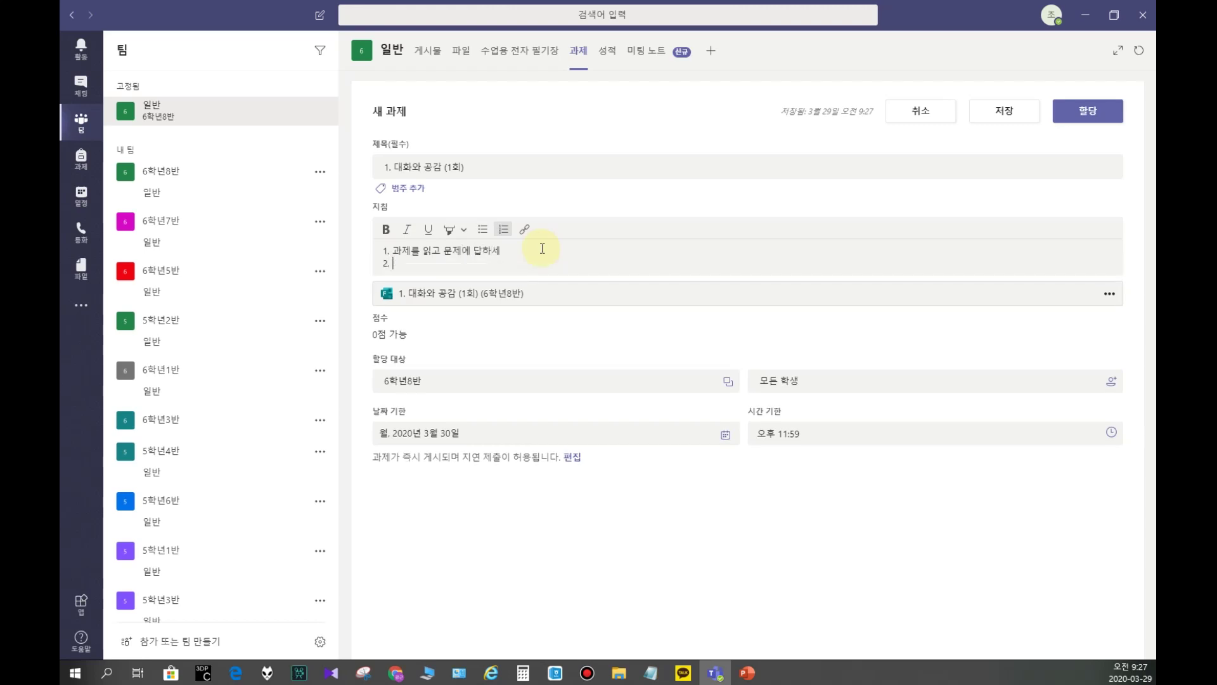
{"action": "type", "text": "오늘 오후 "}
{"action": "type", "text": "5시까지 "}
{"action": "type", "text": "제출학"}
{"action": "type", "text": "기 바랍니다."}
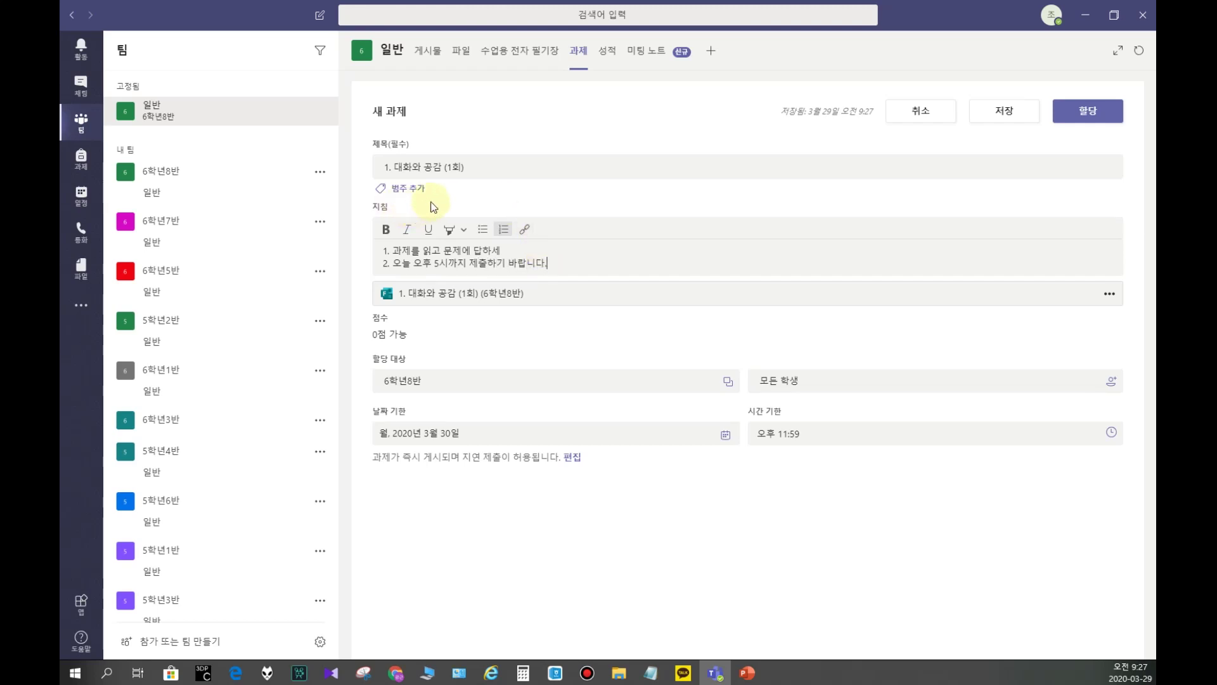
{"action": "left_click", "coordinate": [505, 251]}
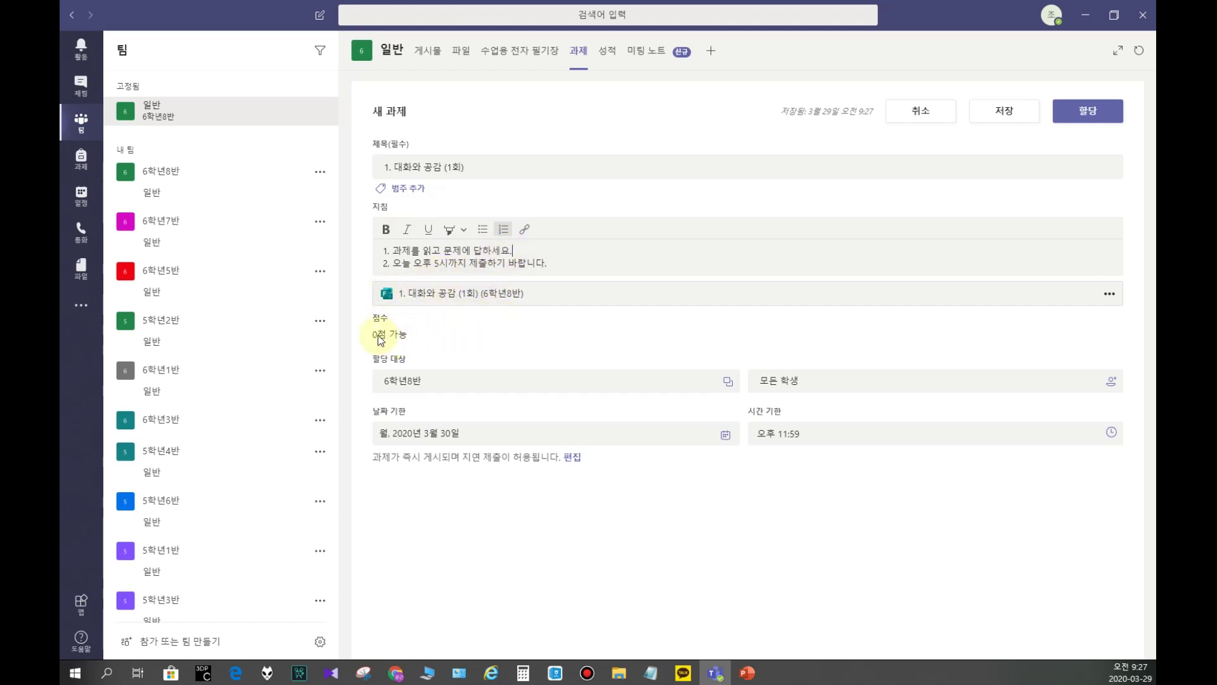
{"action": "left_click_drag", "start_coordinate": [375, 317], "coordinate": [402, 319]}
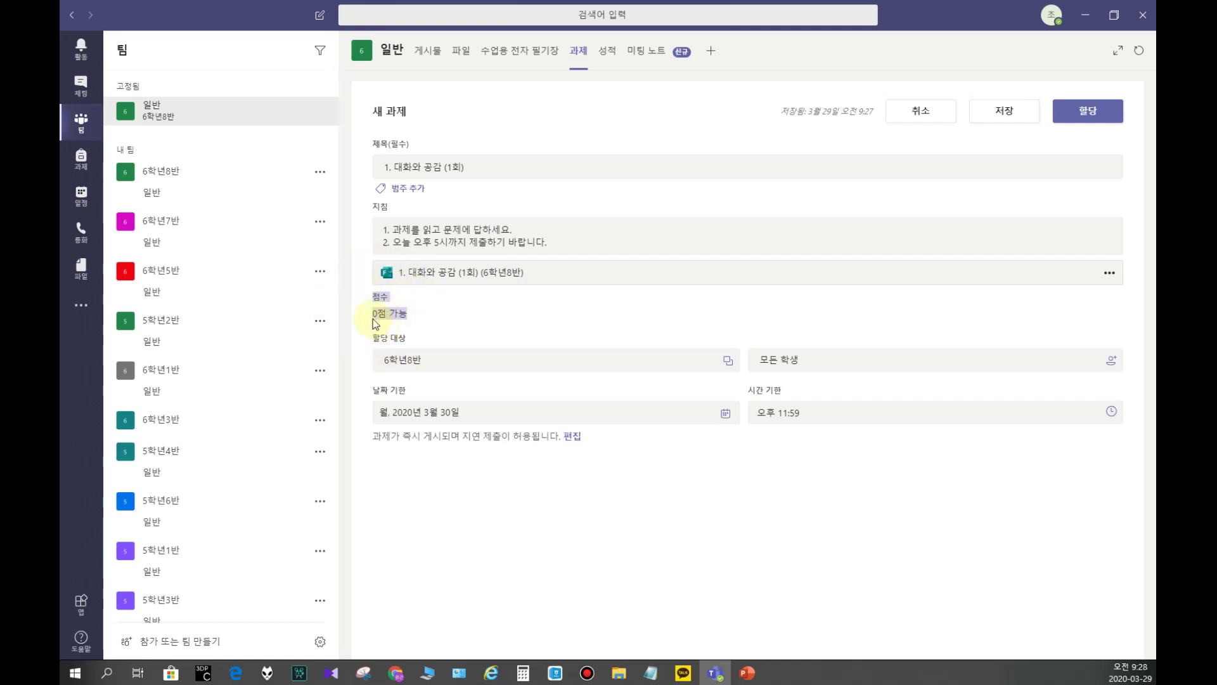
{"action": "left_click", "coordinate": [418, 318]}
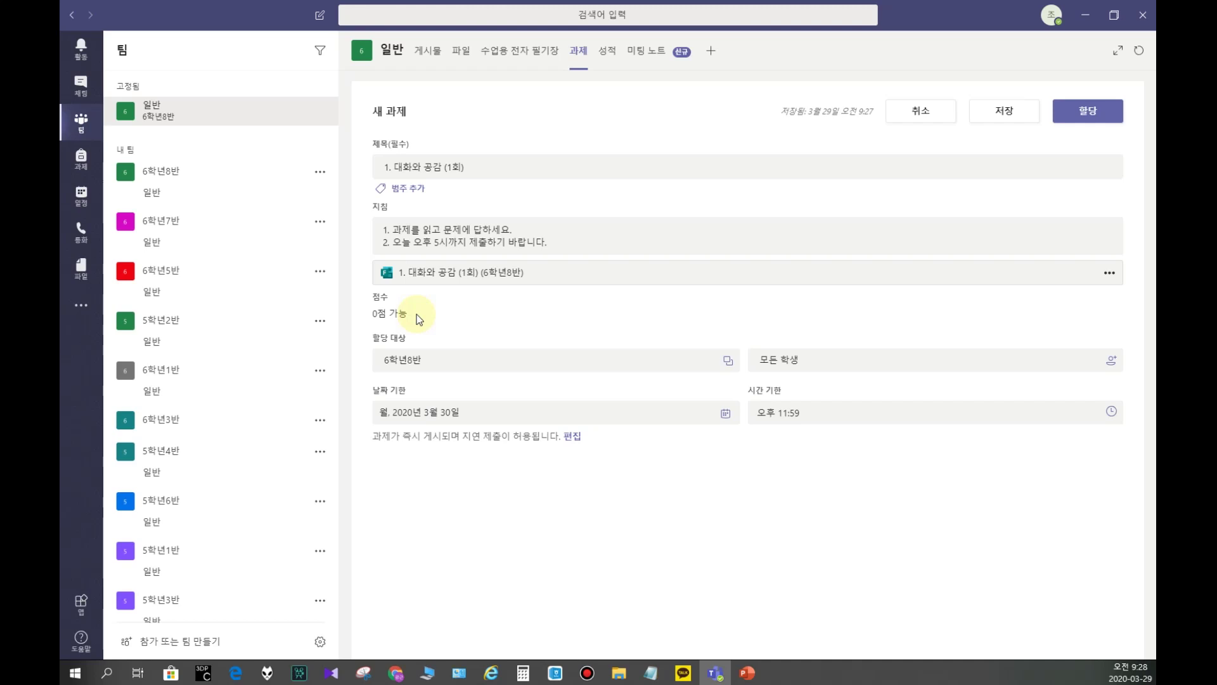
Step: Keep 6학년8반 as the assigned class and check the student list
{"action": "left_click", "coordinate": [406, 360]}
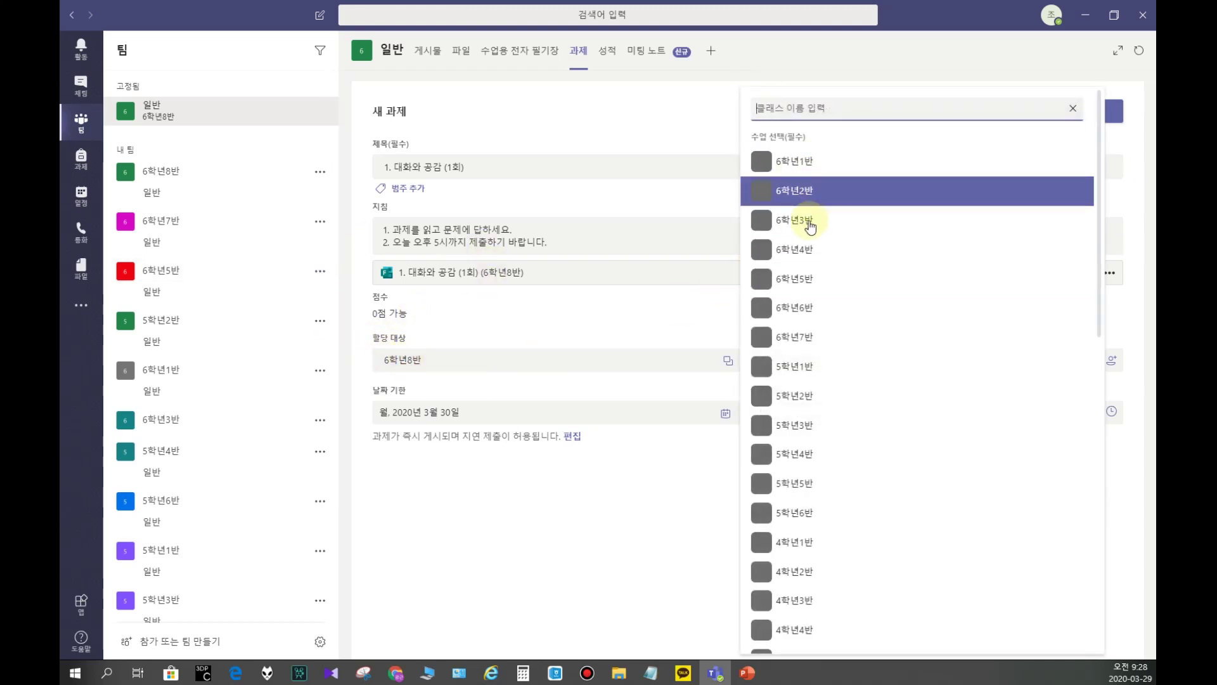
{"action": "left_click", "coordinate": [420, 357]}
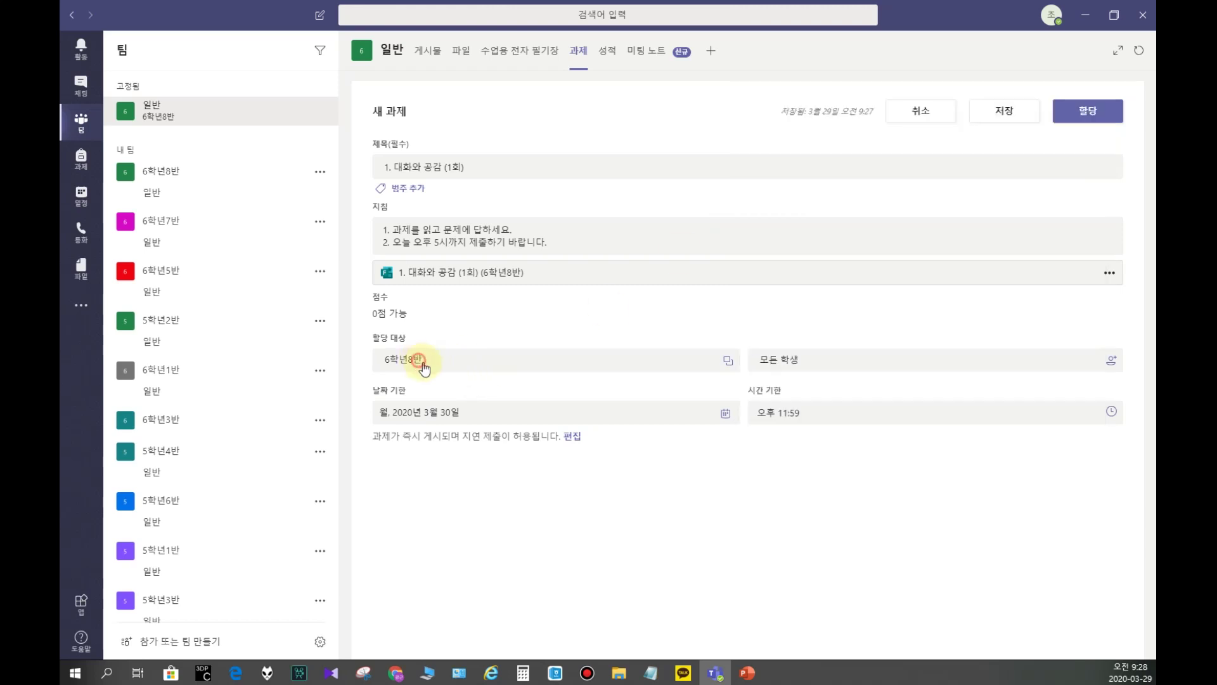
{"action": "left_click", "coordinate": [786, 361]}
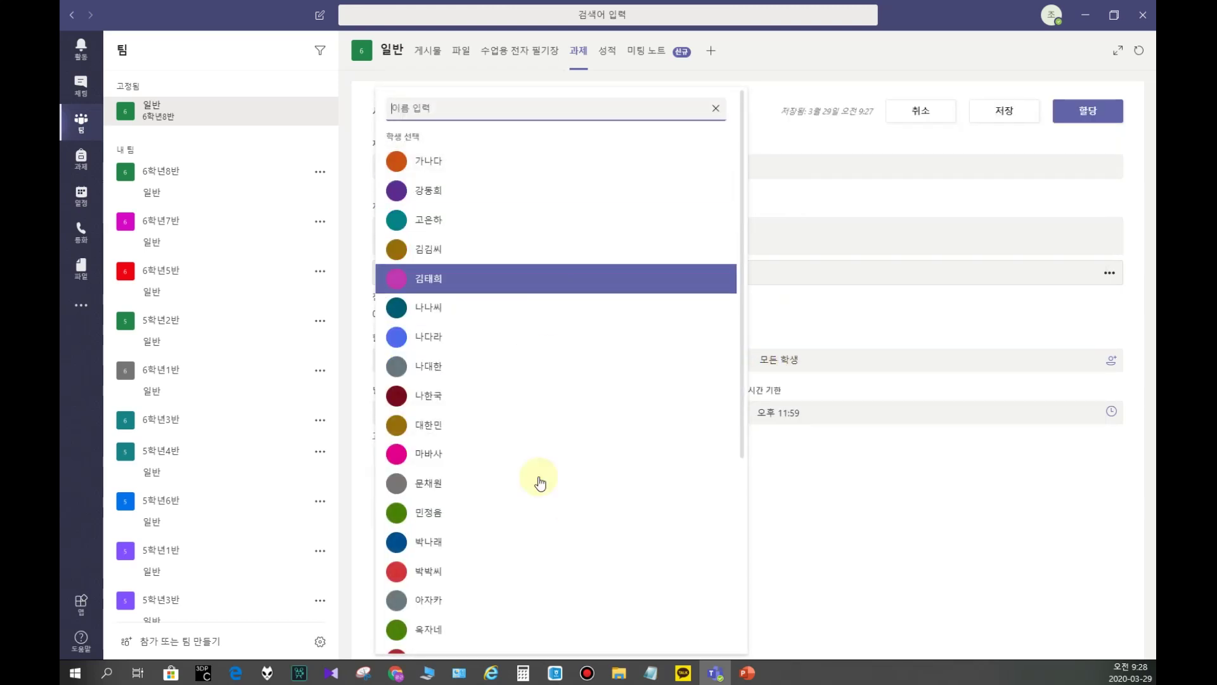
{"action": "scroll", "coordinate": [504, 545], "scroll_direction": "down", "scroll_amount": 4}
{"action": "left_click", "coordinate": [827, 329]}
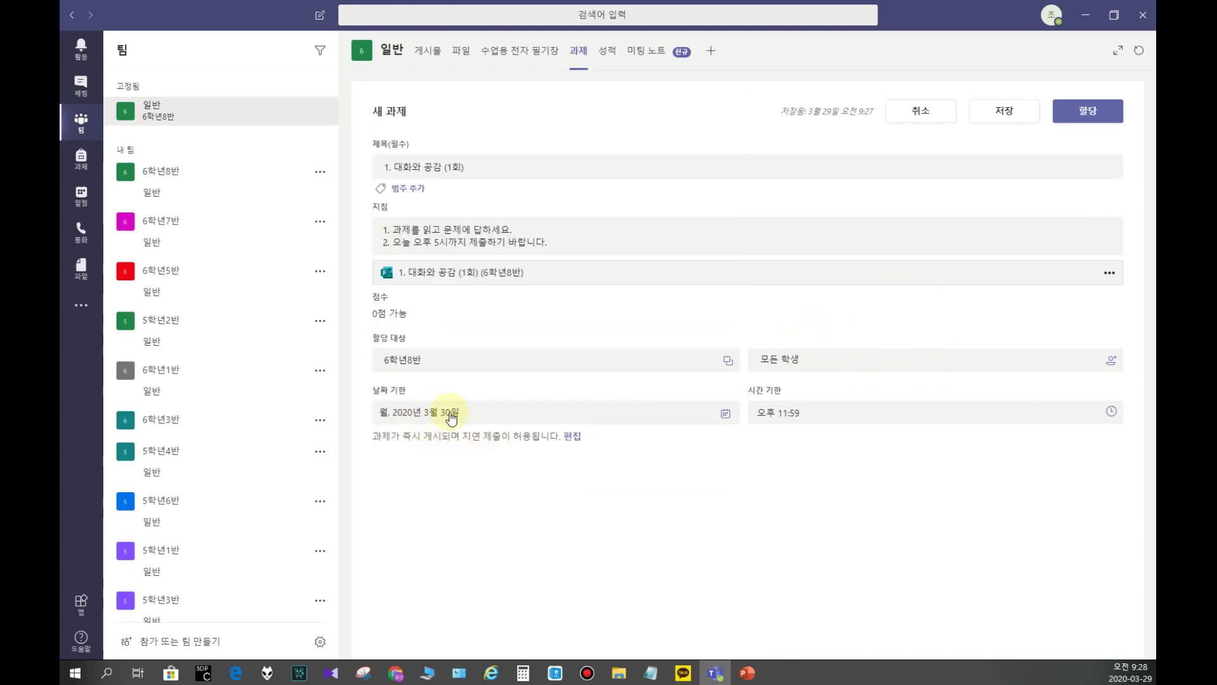
Step: Set the due date to 2020년 3월 29일 at 오후 5:30 and assign the quiz
{"action": "left_click", "coordinate": [451, 413]}
{"action": "left_click", "coordinate": [390, 554]}
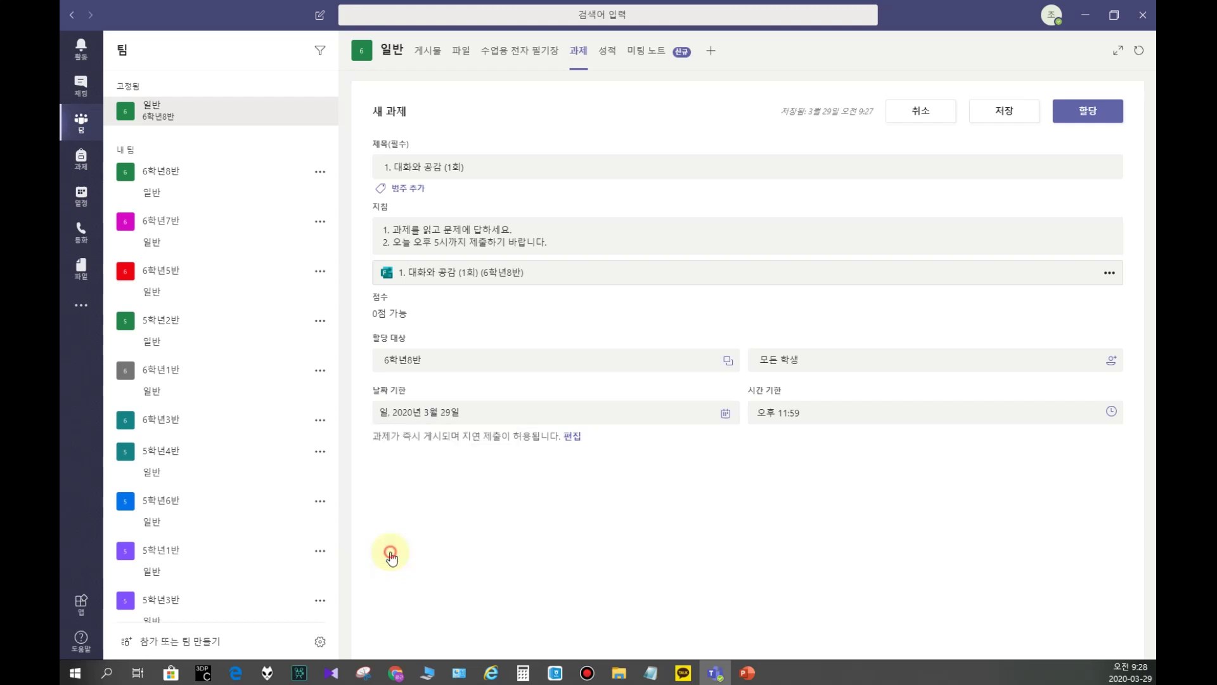
{"action": "left_click", "coordinate": [776, 413]}
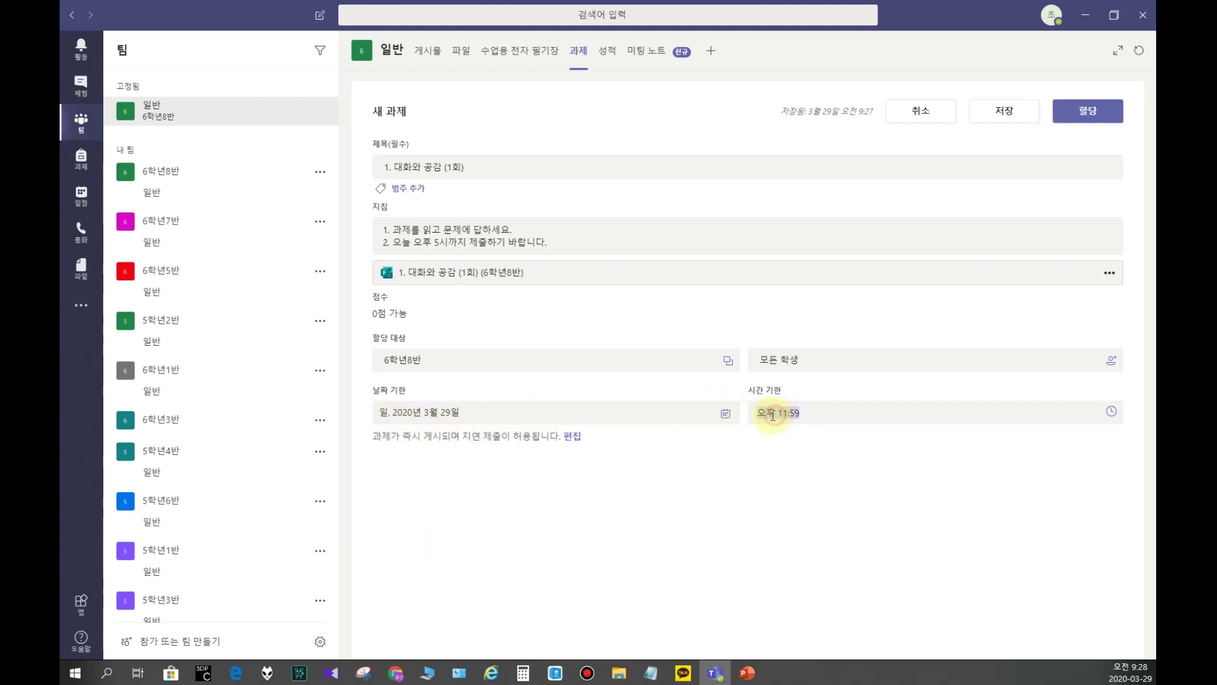
{"action": "left_click", "coordinate": [1110, 412]}
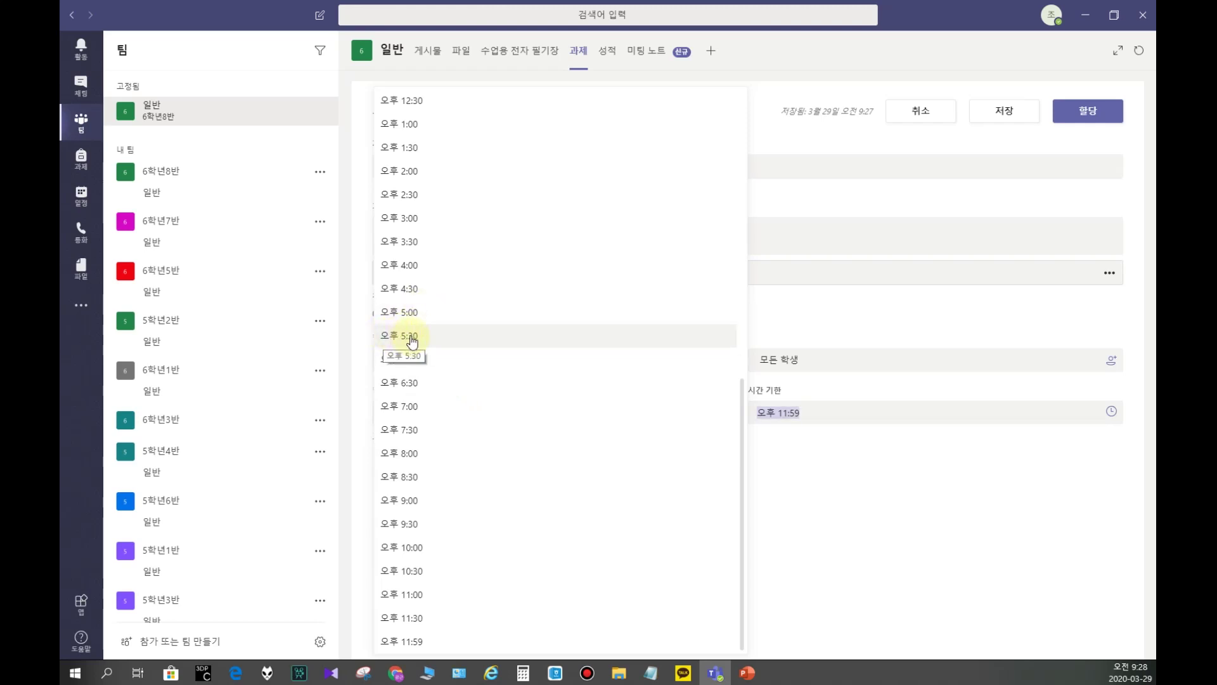
{"action": "left_click", "coordinate": [399, 336]}
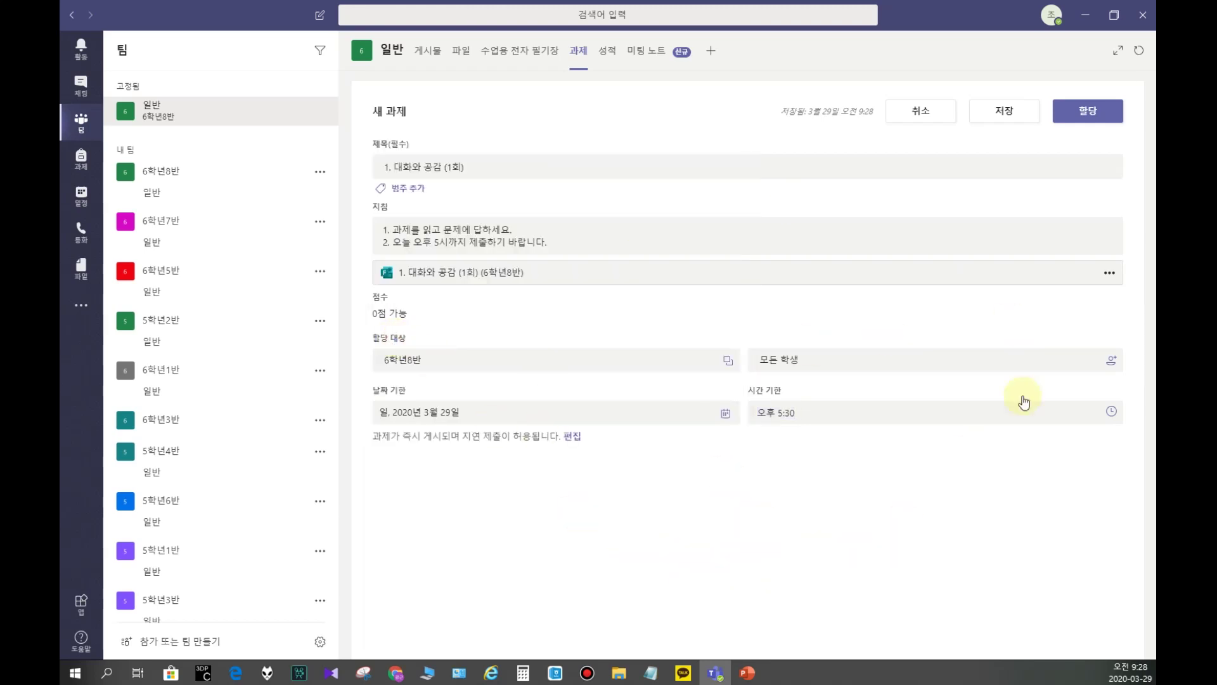
{"action": "left_click", "coordinate": [1086, 113]}
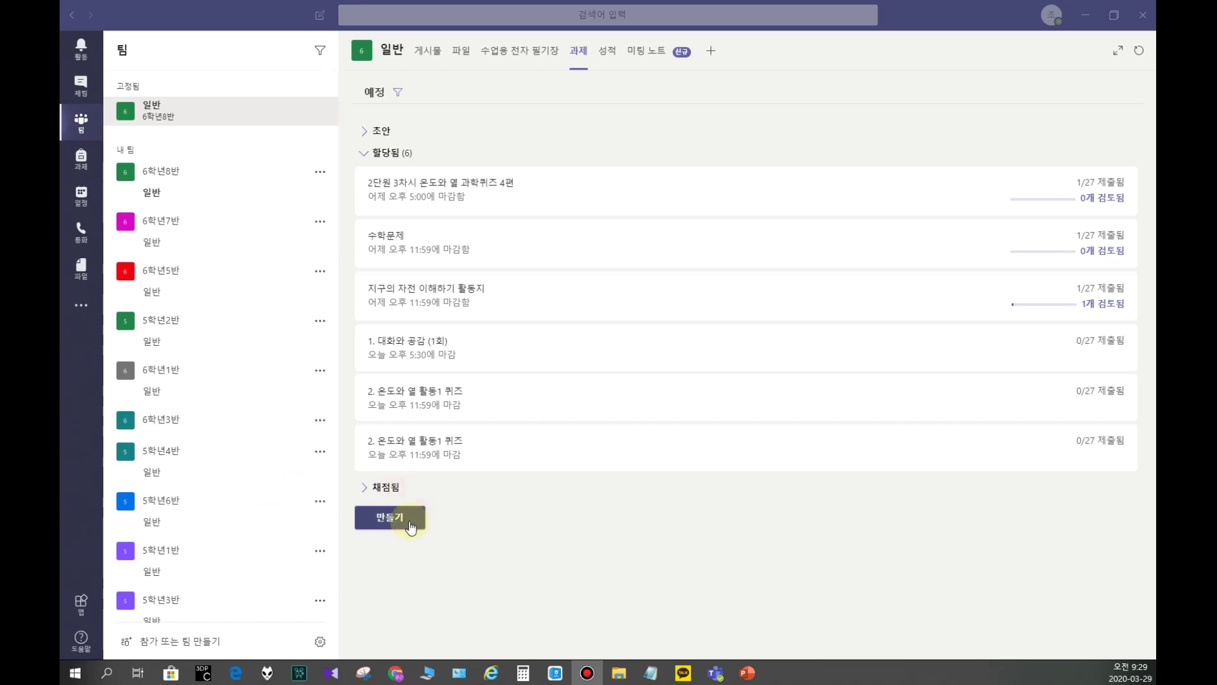
Step: Start another quiz assignment and choose '+ 새 양식' to create a new form
{"action": "left_click", "coordinate": [411, 525]}
{"action": "left_click", "coordinate": [415, 462]}
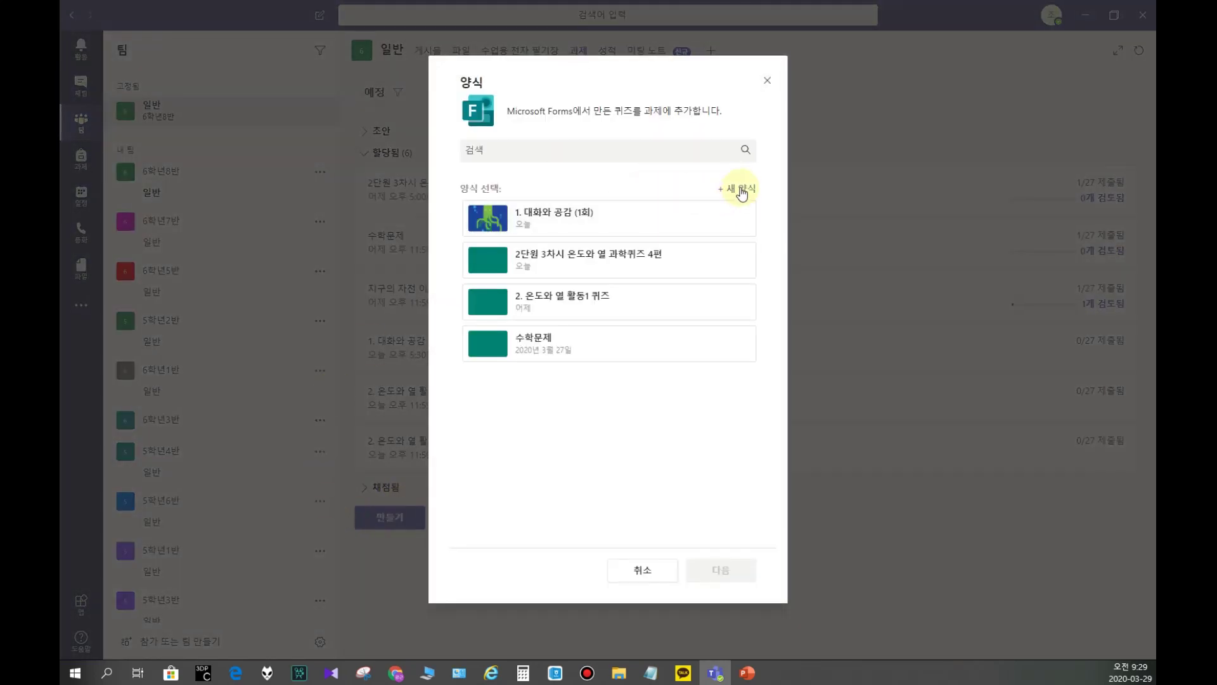
{"action": "left_click", "coordinate": [742, 190]}
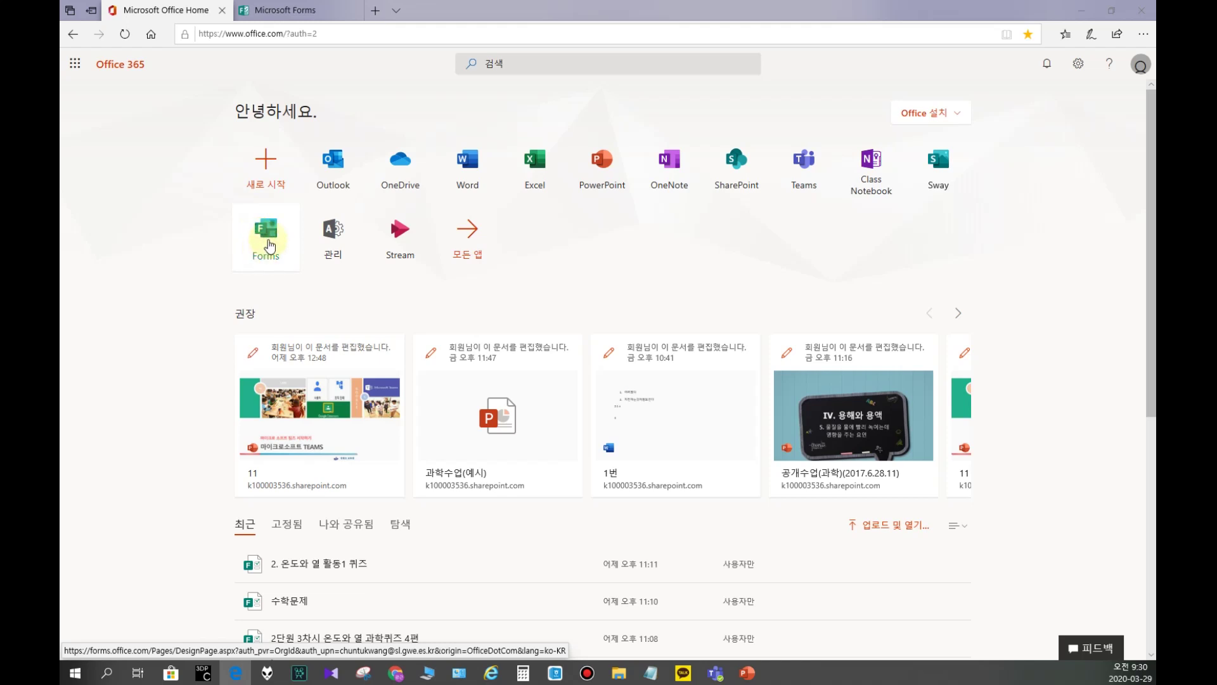
Step: Open Forms, scroll through the '1. 대화와 공감 (1회)' quiz, then return to 내 양식
{"action": "left_click", "coordinate": [269, 246]}
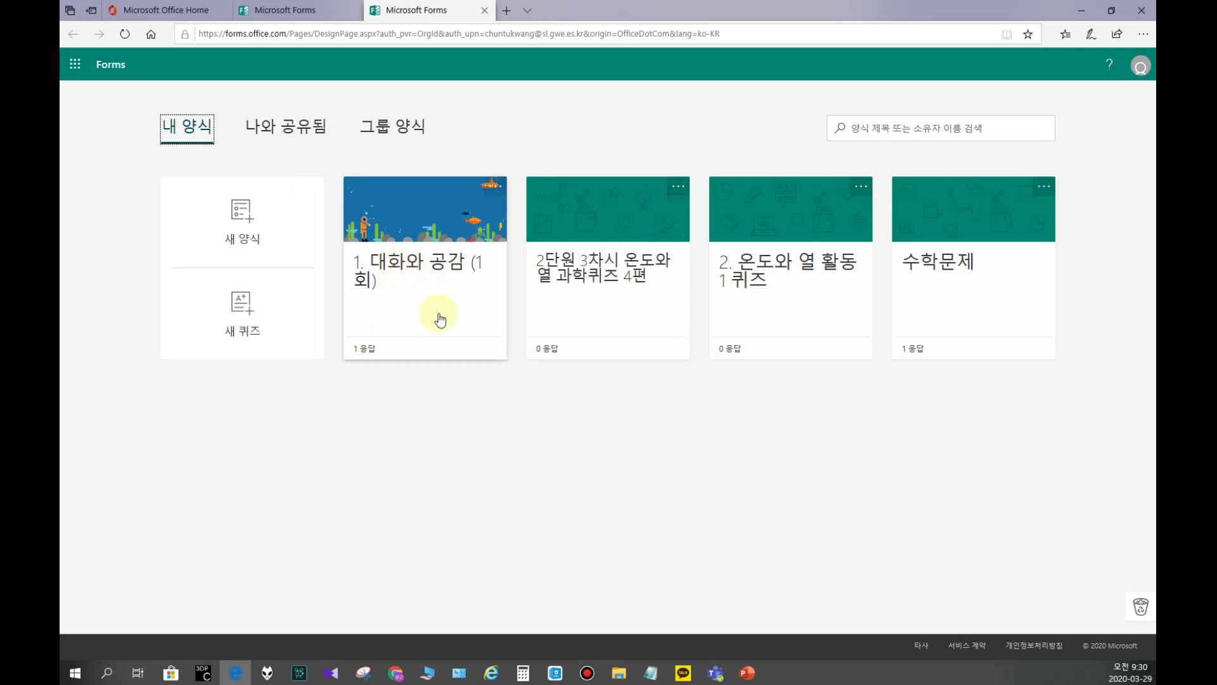
{"action": "left_click", "coordinate": [407, 237]}
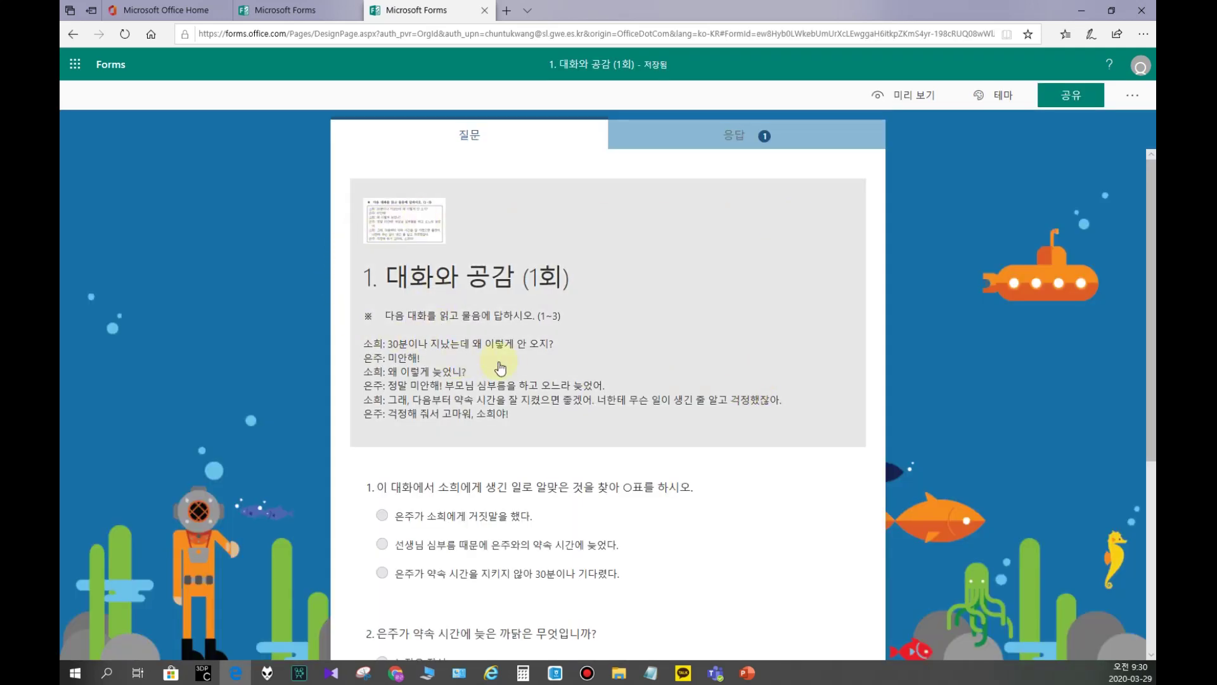
{"action": "scroll", "coordinate": [499, 368], "scroll_direction": "down", "scroll_amount": 1}
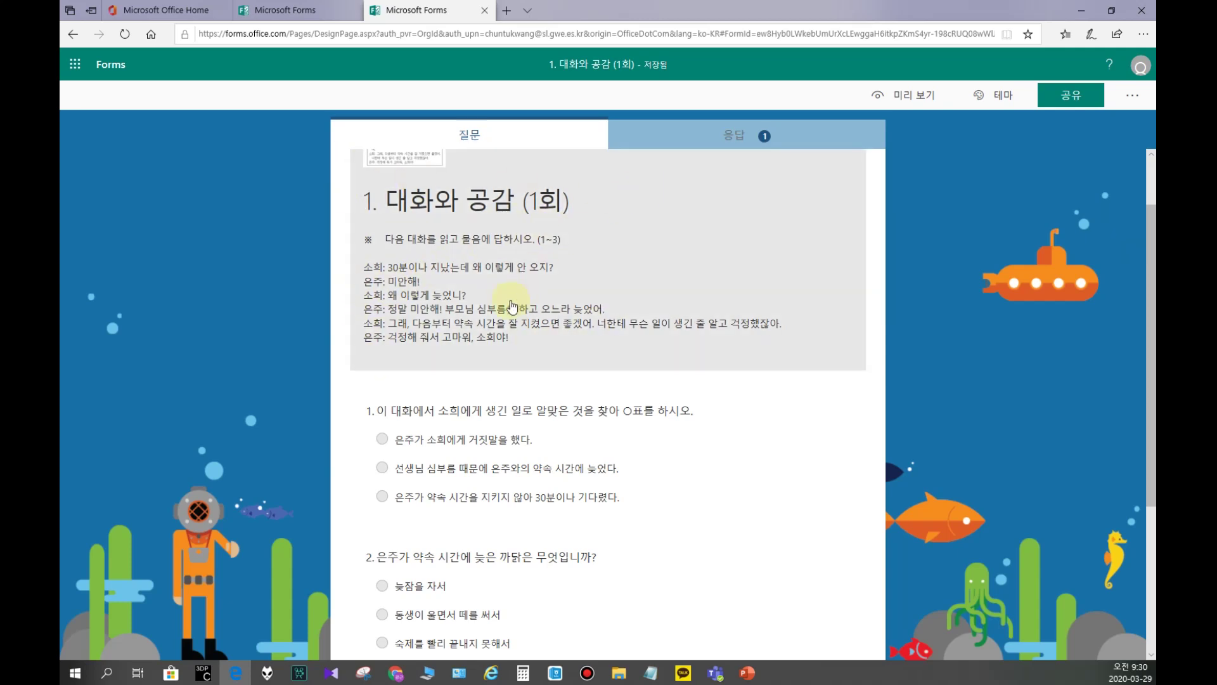
{"action": "scroll", "coordinate": [512, 307], "scroll_direction": "down", "scroll_amount": 2}
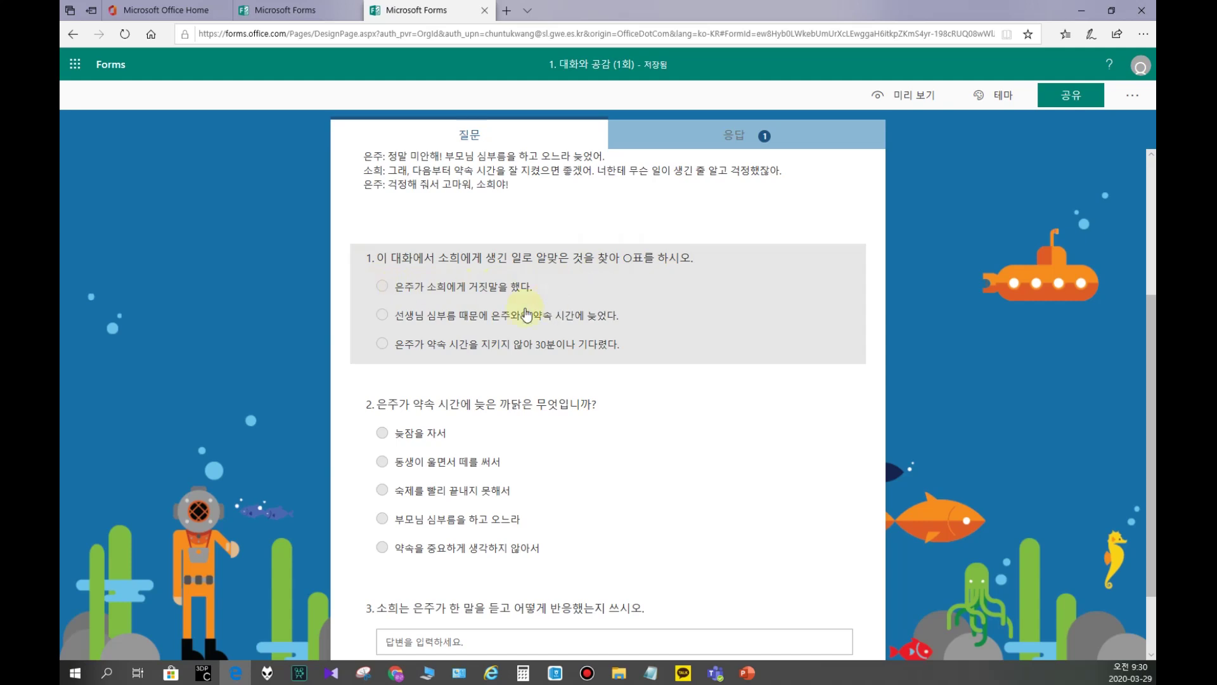
{"action": "scroll", "coordinate": [400, 403], "scroll_direction": "down", "scroll_amount": 2}
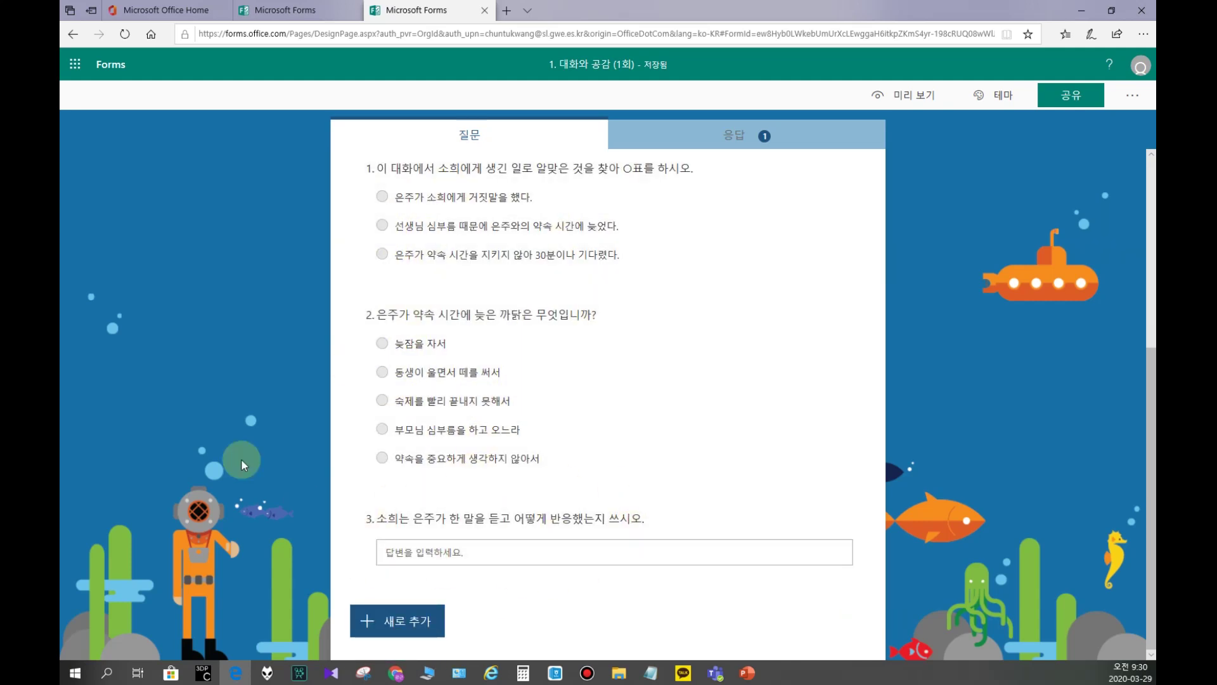
{"action": "scroll", "coordinate": [456, 434], "scroll_direction": "up", "scroll_amount": 2}
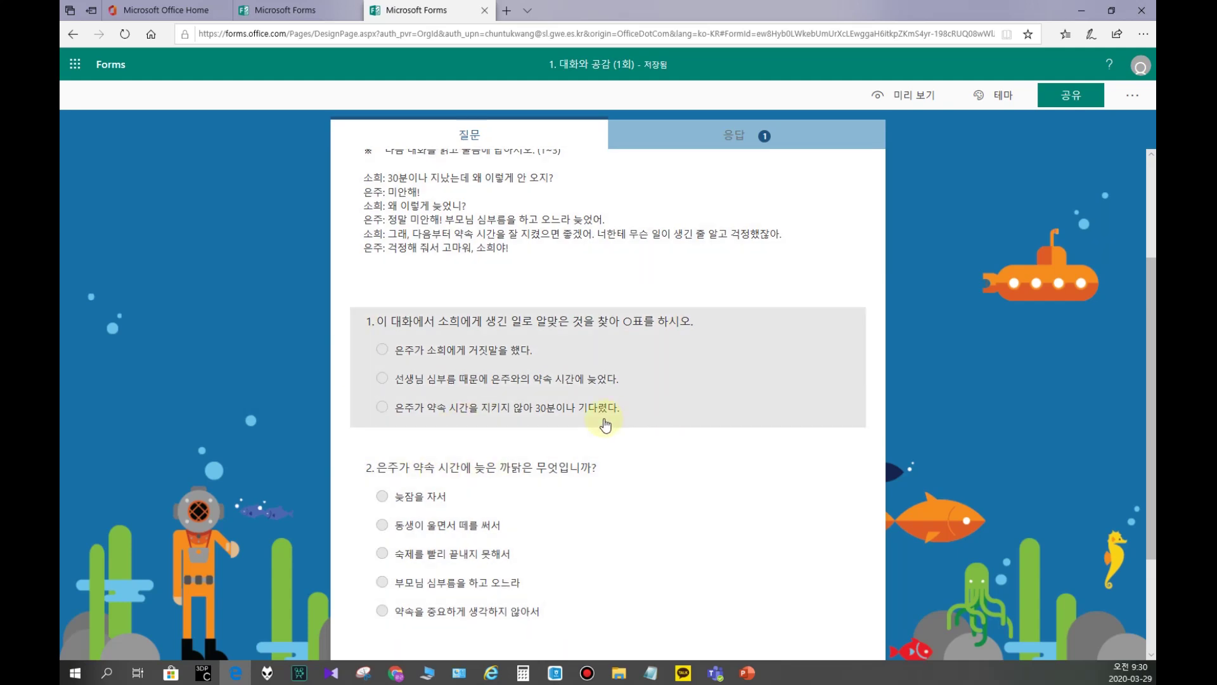
{"action": "scroll", "coordinate": [571, 409], "scroll_direction": "up", "scroll_amount": 2}
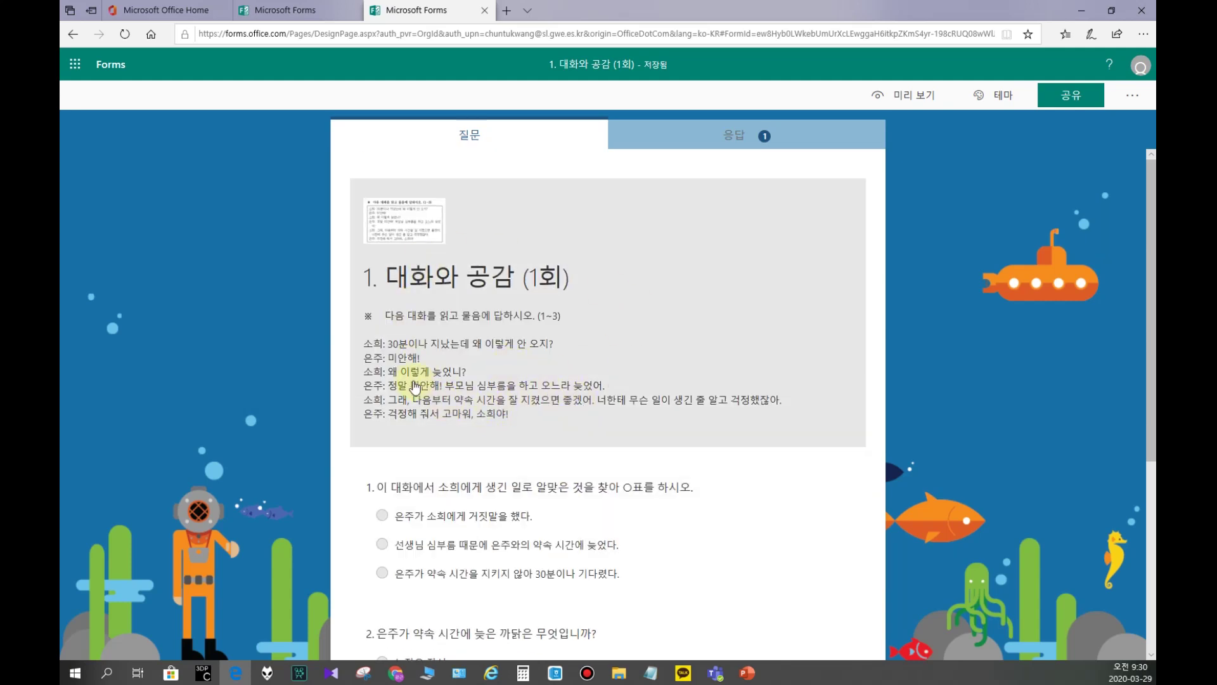
{"action": "left_click", "coordinate": [113, 63]}
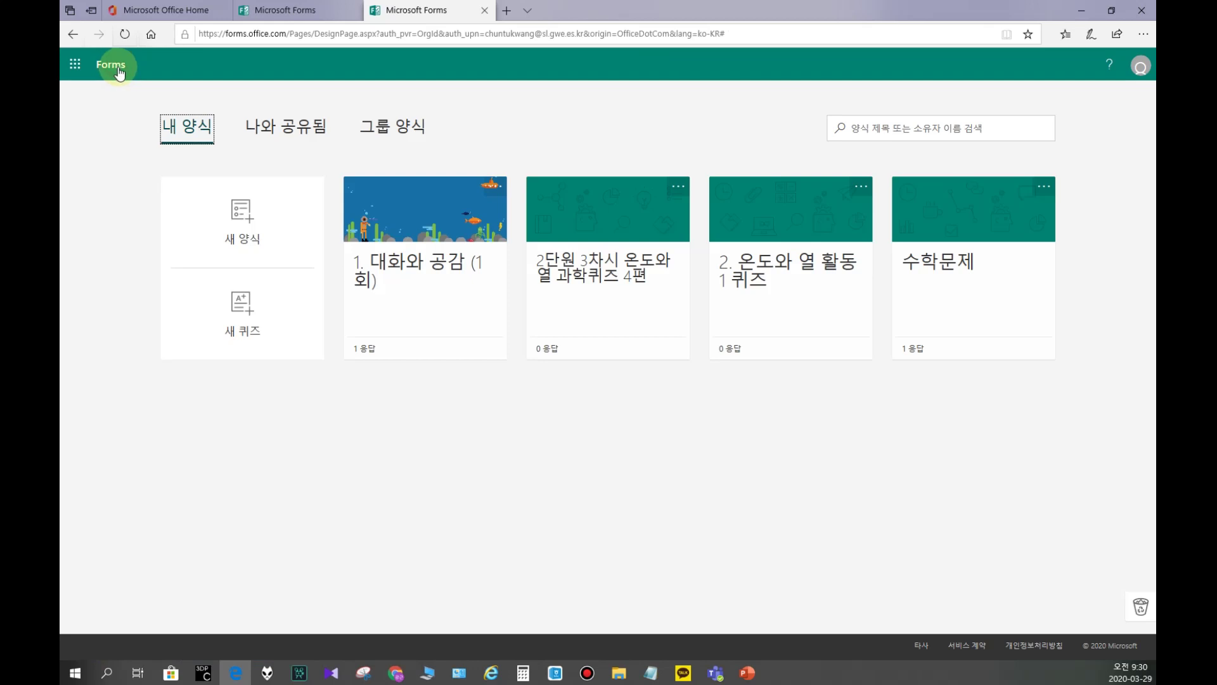
Step: Start a new blank quiz and arrange the Hangul worksheet window beside it
{"action": "left_click", "coordinate": [245, 311]}
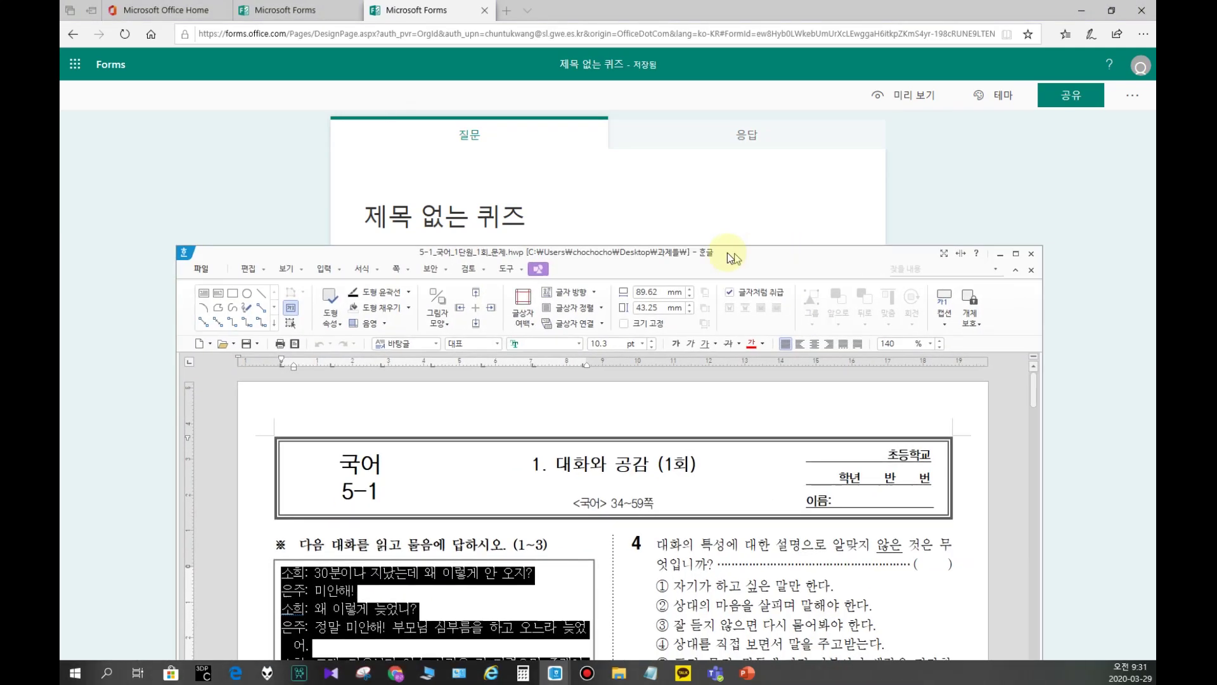
{"action": "left_click_drag", "start_coordinate": [728, 252], "coordinate": [815, 37]}
{"action": "left_click_drag", "start_coordinate": [299, 184], "coordinate": [608, 191]}
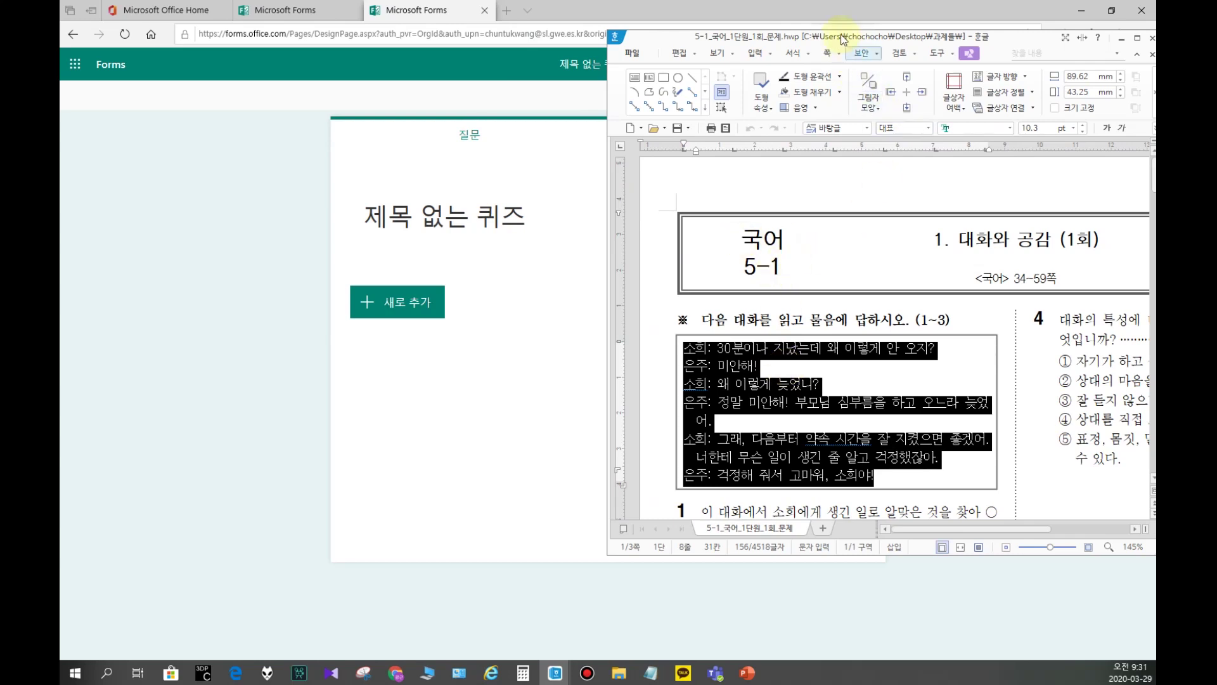
{"action": "left_click_drag", "start_coordinate": [827, 45], "coordinate": [619, 49]}
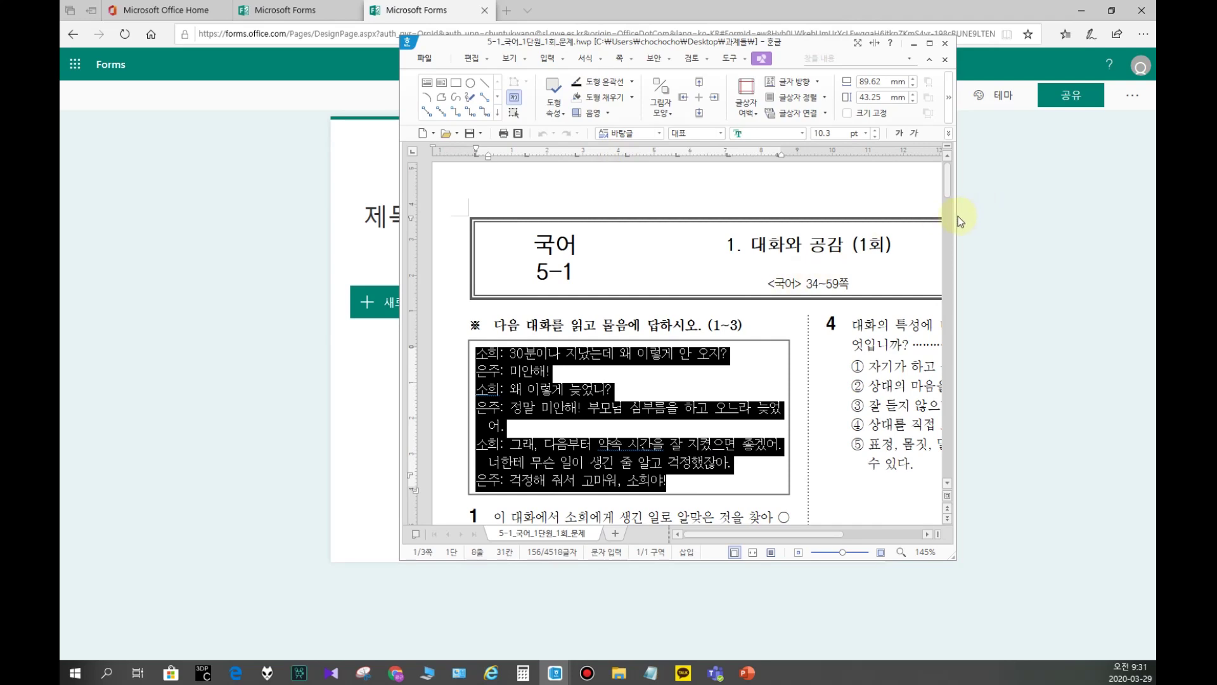
{"action": "left_click_drag", "start_coordinate": [957, 218], "coordinate": [1143, 218]}
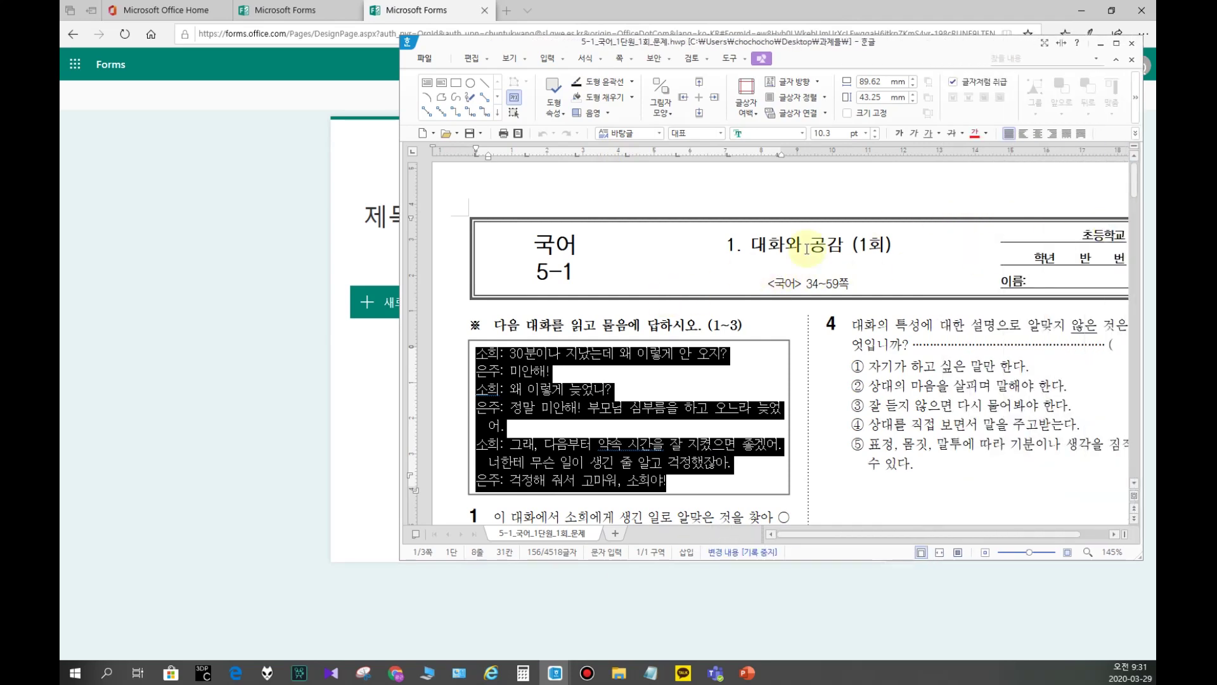
Step: Title the quiz '1. 대화와 공감 (2회)' from the worksheet's own title
{"action": "left_click", "coordinate": [772, 252]}
{"action": "triple_click", "coordinate": [772, 252]}
{"action": "key", "text": "ctrl+c"}
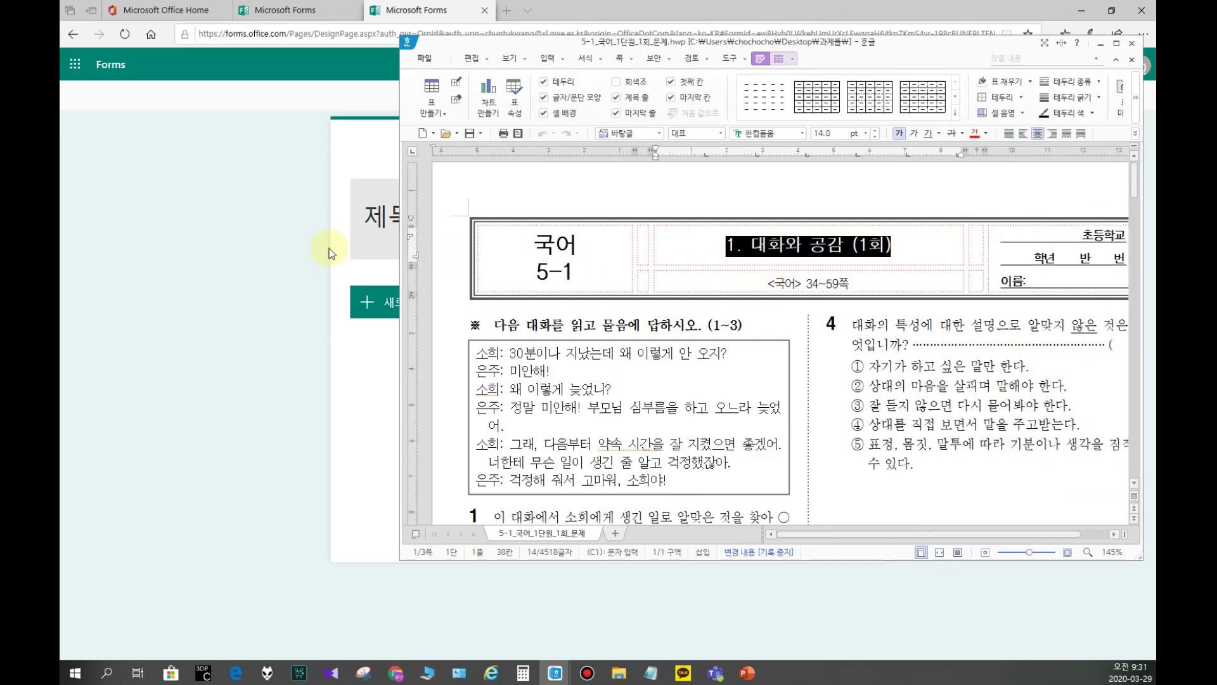
{"action": "left_click", "coordinate": [383, 214]}
{"action": "key", "text": "ctrl+v"}
{"action": "key", "text": "BackSpace"}
{"action": "type", "text": "2"}
{"action": "left_click", "coordinate": [114, 278]}
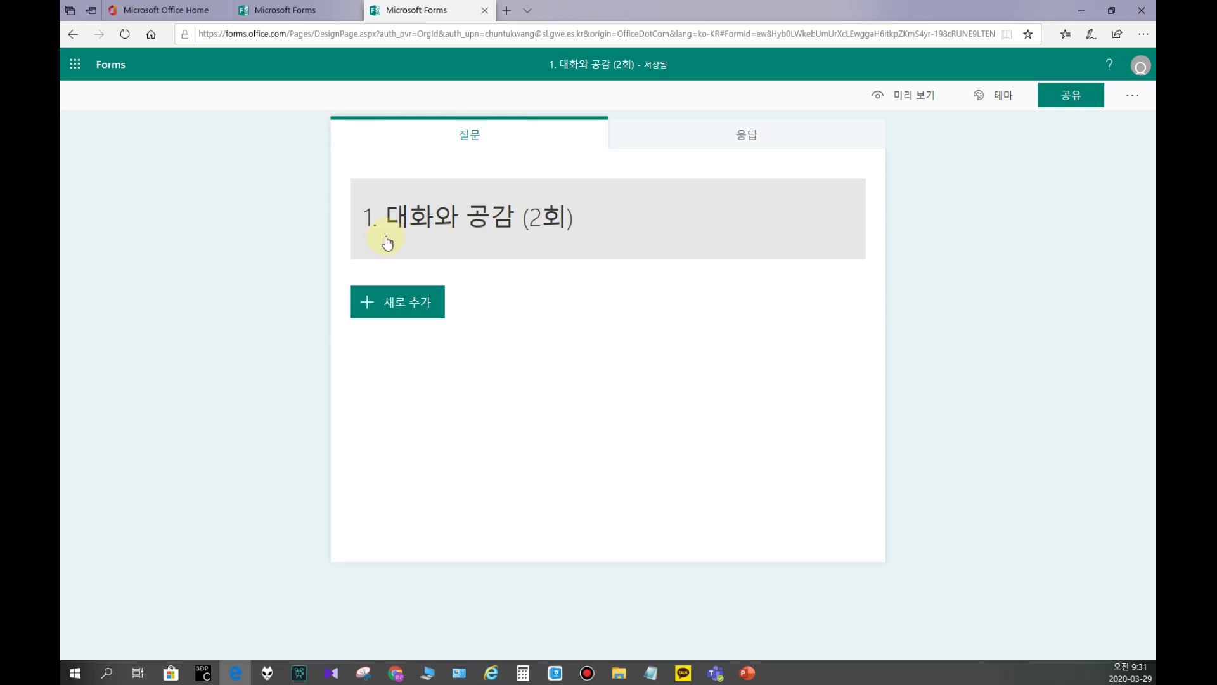
Step: Paste the worksheet heading '※ 다음 글을 읽고 물음에 답하시오. (8~11)' into the quiz description
{"action": "left_click_drag", "start_coordinate": [760, 10], "coordinate": [551, 26]}
{"action": "left_click", "coordinate": [982, 317]}
{"action": "scroll", "coordinate": [629, 346], "scroll_direction": "down", "scroll_amount": 1}
{"action": "scroll", "coordinate": [630, 345], "scroll_direction": "down", "scroll_amount": 10}
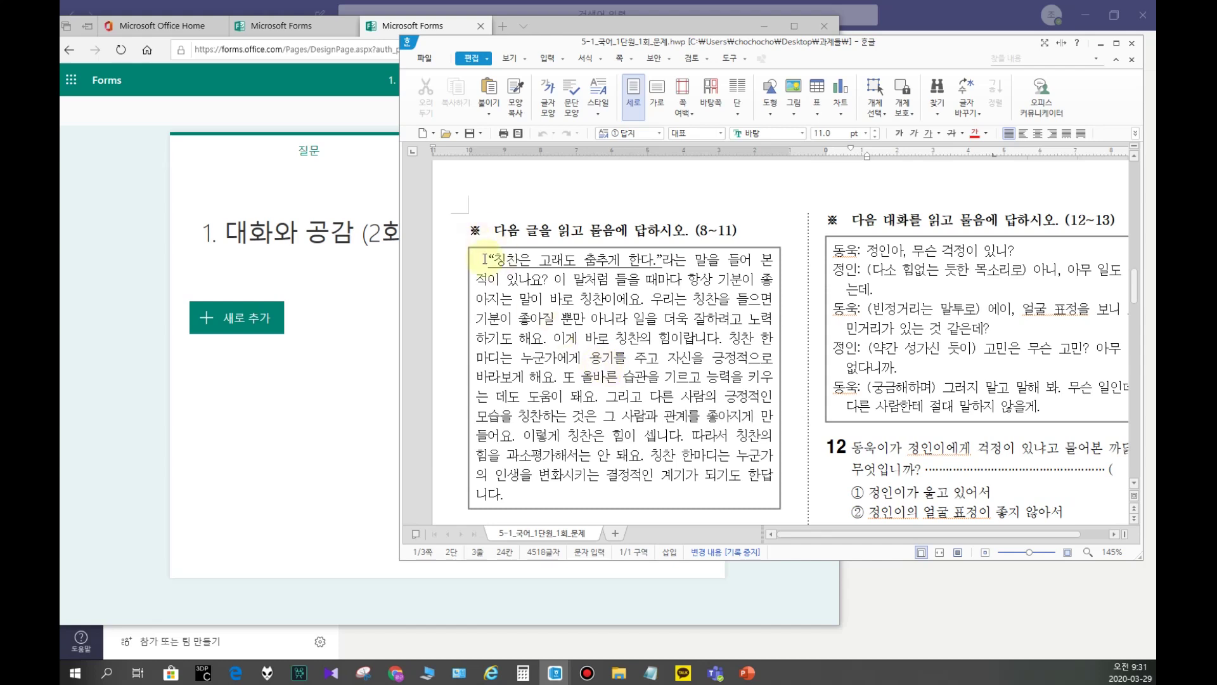
{"action": "left_click_drag", "start_coordinate": [496, 230], "coordinate": [427, 245]}
{"action": "key", "text": "ctrl+c"}
{"action": "left_click", "coordinate": [236, 264]}
{"action": "left_click", "coordinate": [272, 251]}
{"action": "key", "text": "ctrl+v"}
Step: Add the 칭찬 reading passage below the heading in the description
{"action": "left_click", "coordinate": [937, 296]}
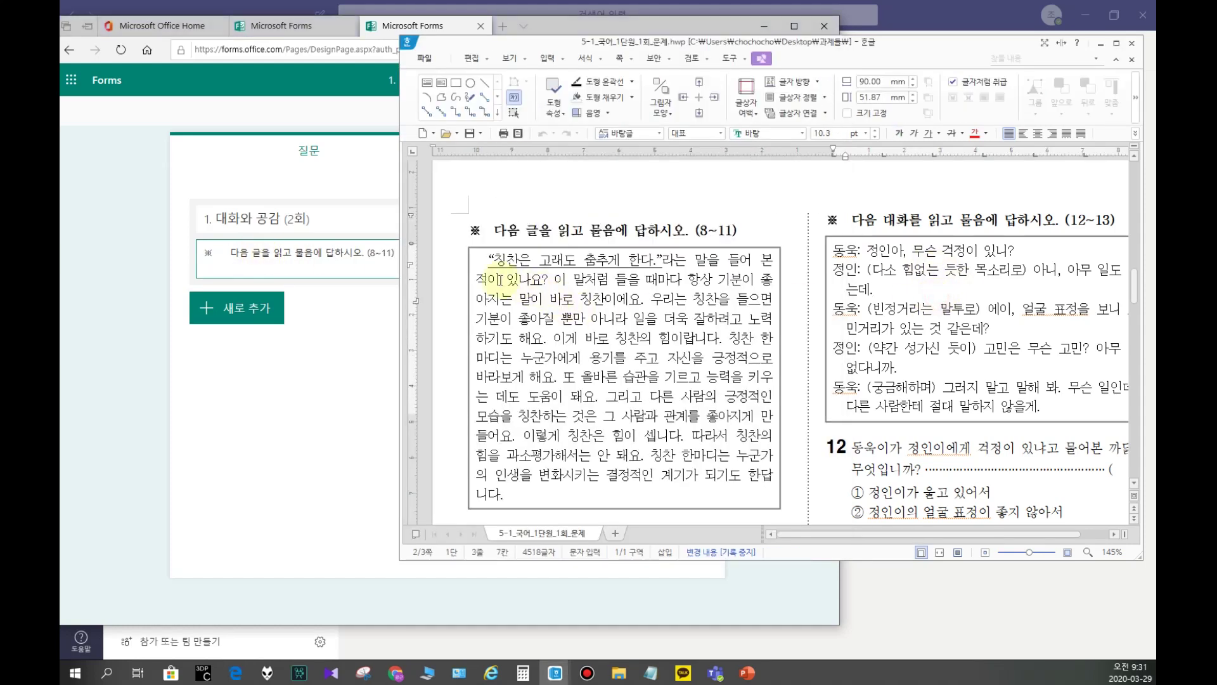
{"action": "left_click_drag", "start_coordinate": [483, 259], "coordinate": [532, 498]}
{"action": "key", "text": "ctrl+c"}
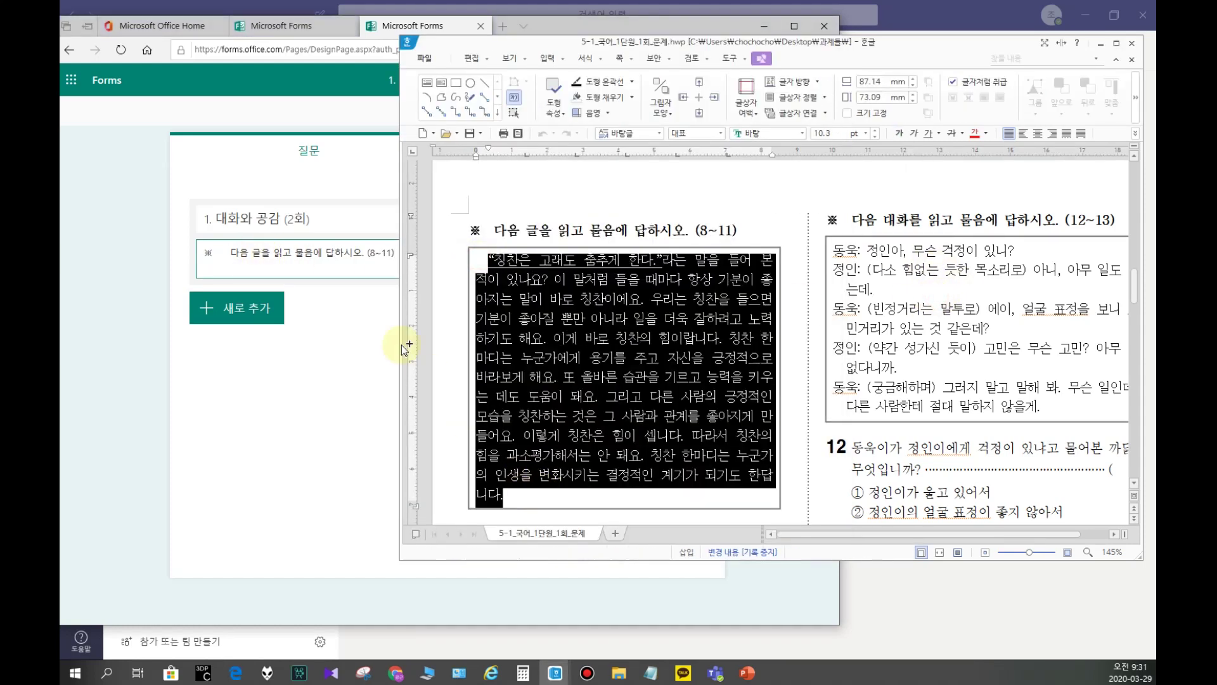
{"action": "left_click", "coordinate": [339, 262]}
{"action": "left_click", "coordinate": [418, 261]}
{"action": "key", "text": "Return"}
{"action": "key", "text": "ctrl+v"}
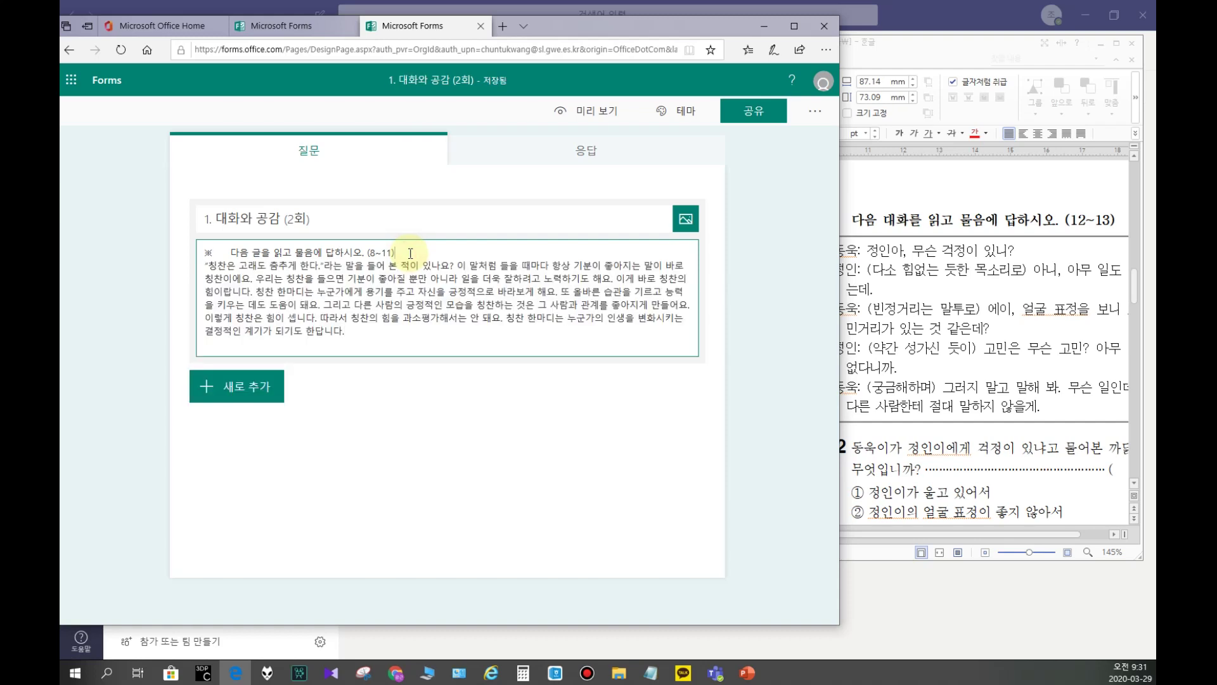
{"action": "key", "text": "Return"}
Step: Add a choice question '무엇에 대해 설명하는 글입니까?' copied from worksheet question 8
{"action": "left_click", "coordinate": [751, 291]}
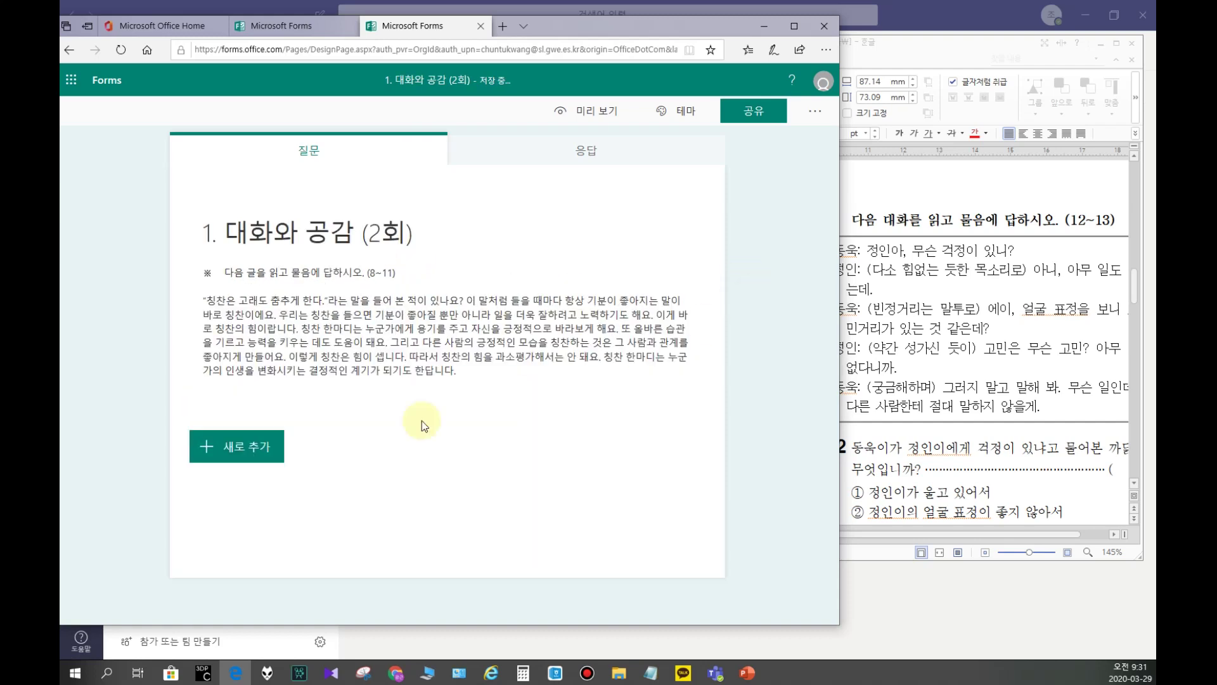
{"action": "left_click", "coordinate": [916, 288]}
{"action": "scroll", "coordinate": [566, 328], "scroll_direction": "up", "scroll_amount": 1}
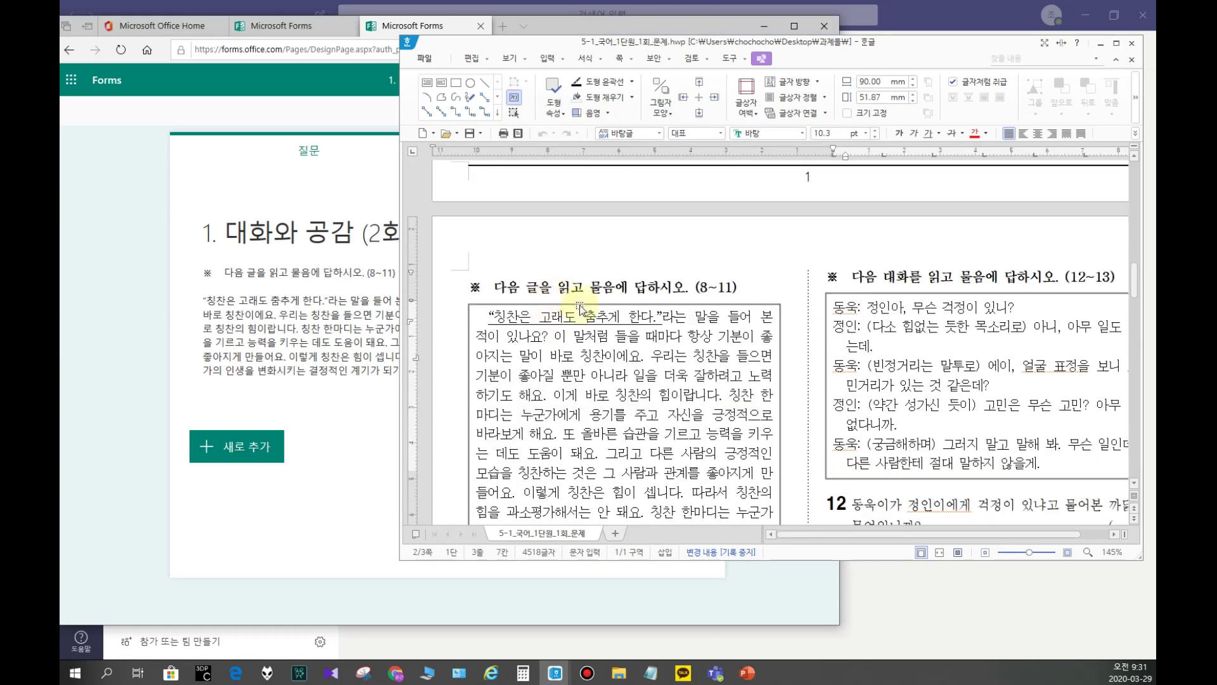
{"action": "scroll", "coordinate": [653, 298], "scroll_direction": "down", "scroll_amount": 5}
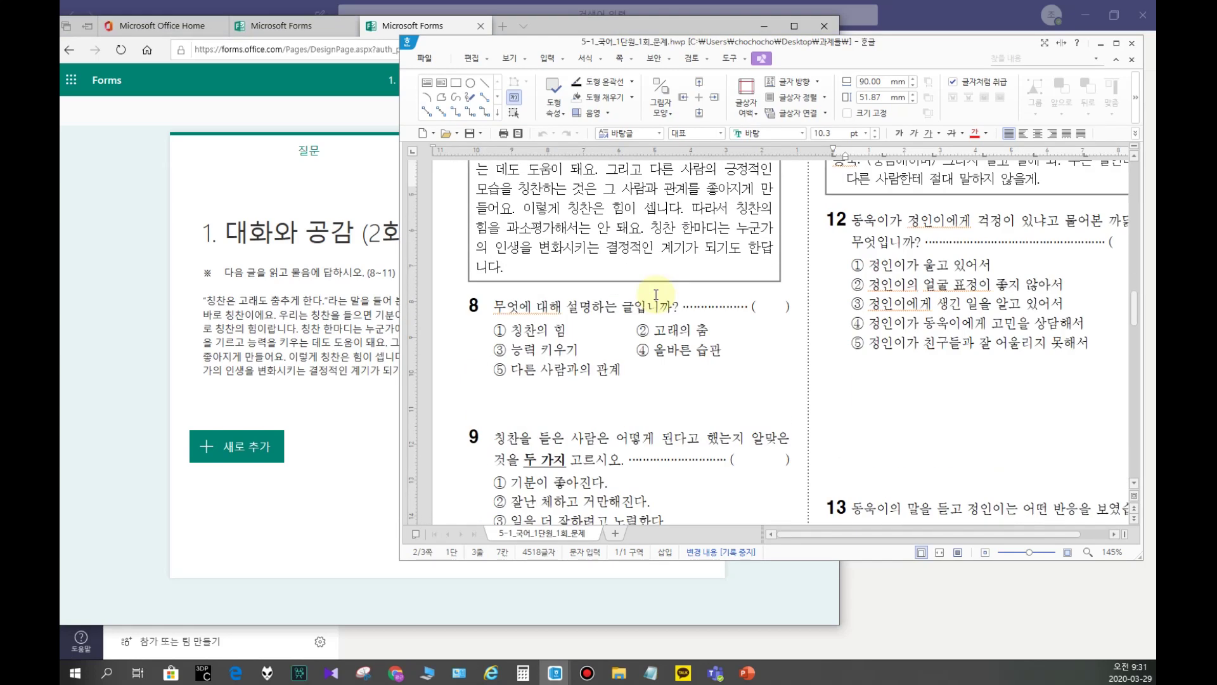
{"action": "left_click", "coordinate": [239, 446]}
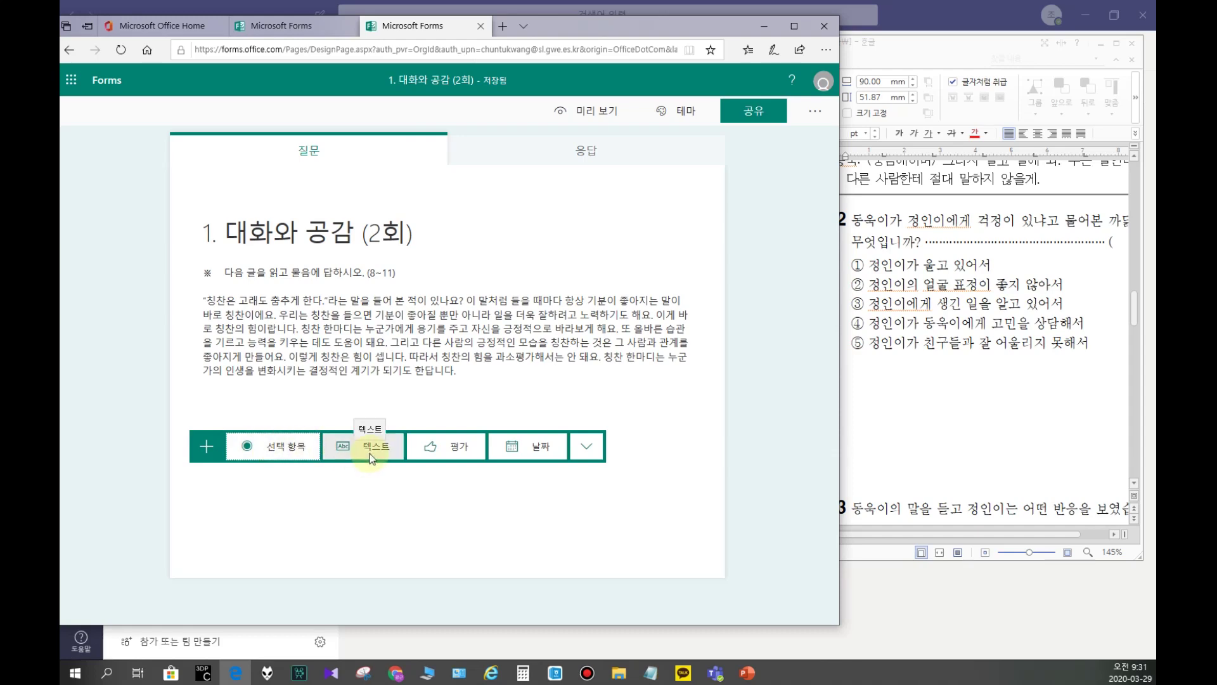
{"action": "left_click", "coordinate": [248, 446]}
{"action": "left_click", "coordinate": [952, 390]}
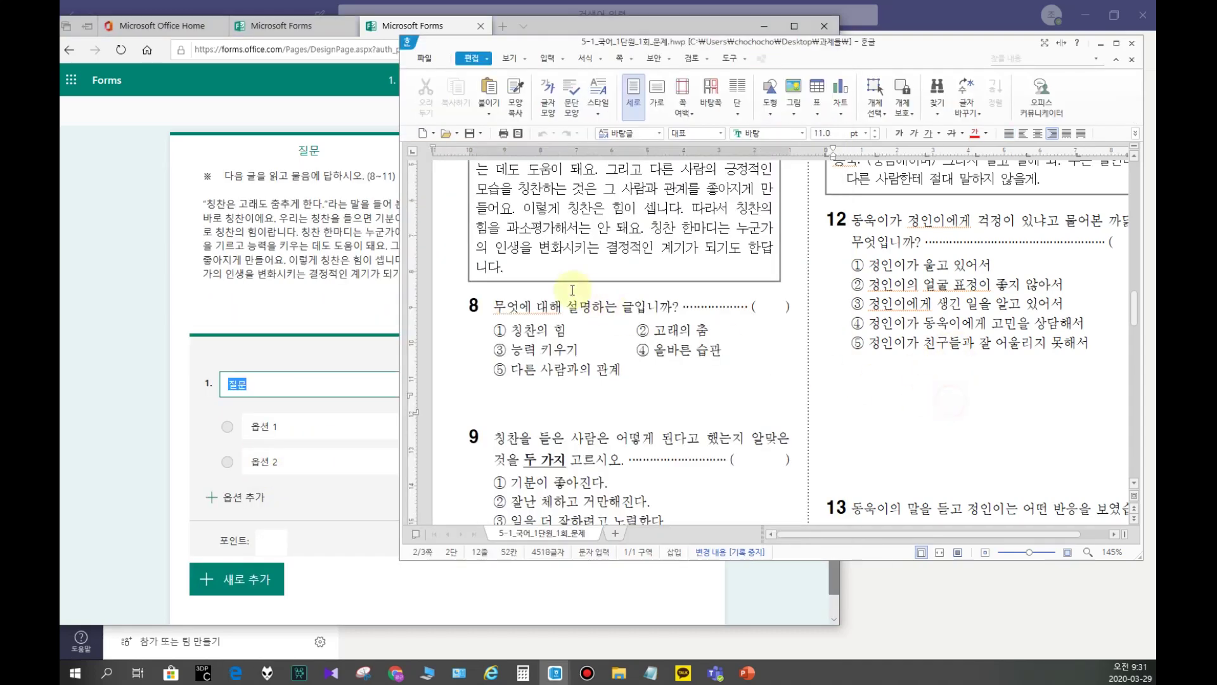
{"action": "left_click_drag", "start_coordinate": [495, 307], "coordinate": [677, 309]}
{"action": "key", "text": "ctrl+c"}
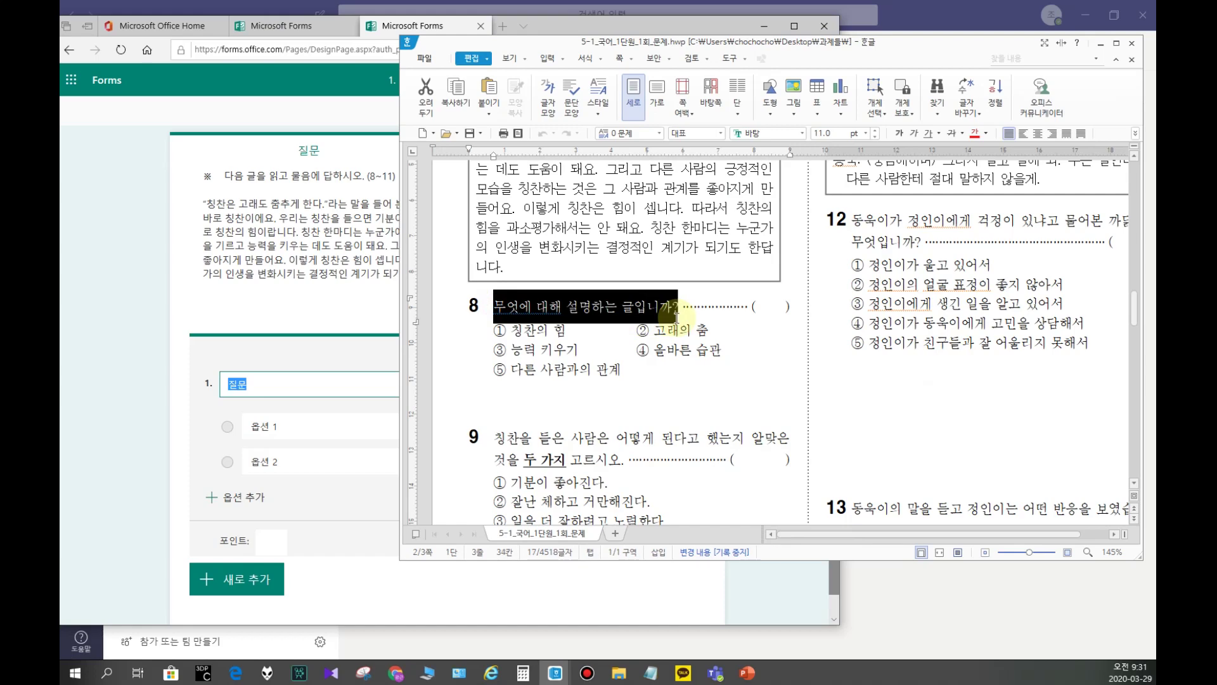
{"action": "left_click", "coordinate": [268, 385]}
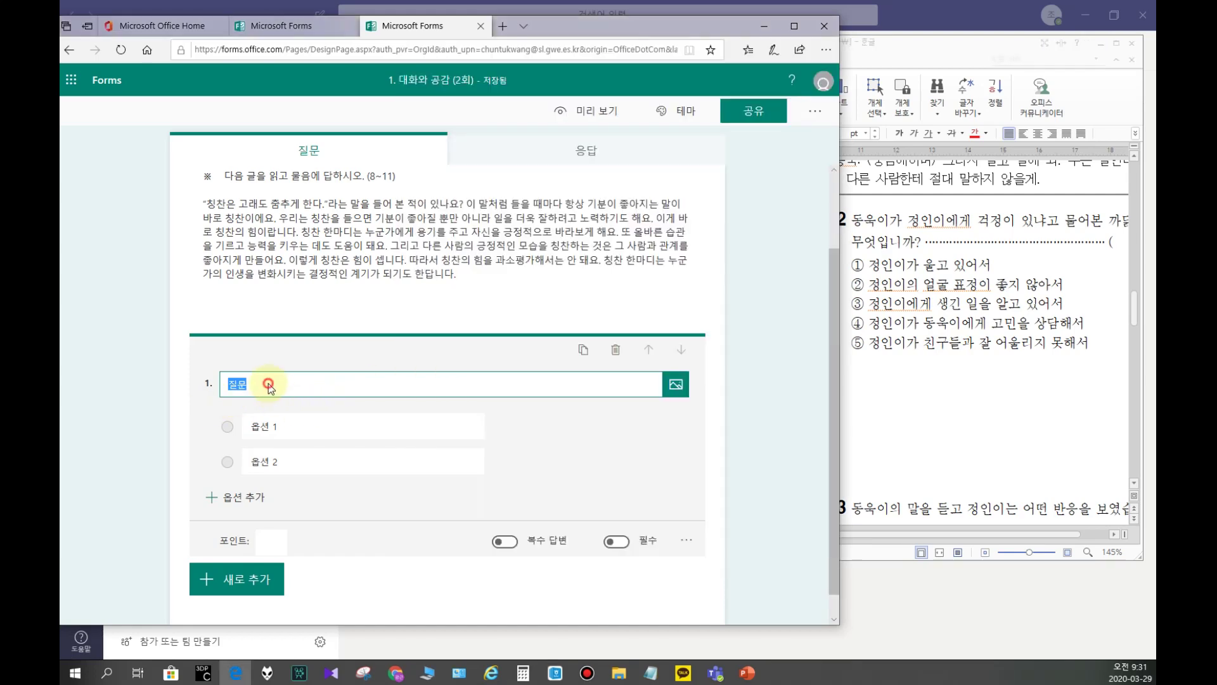
{"action": "key", "text": "ctrl+v"}
Step: Fill the first three options: 칭찬의 힘, 고래의 춤, 능력 키우기
{"action": "left_click", "coordinate": [1006, 406]}
{"action": "left_click_drag", "start_coordinate": [515, 331], "coordinate": [561, 330]}
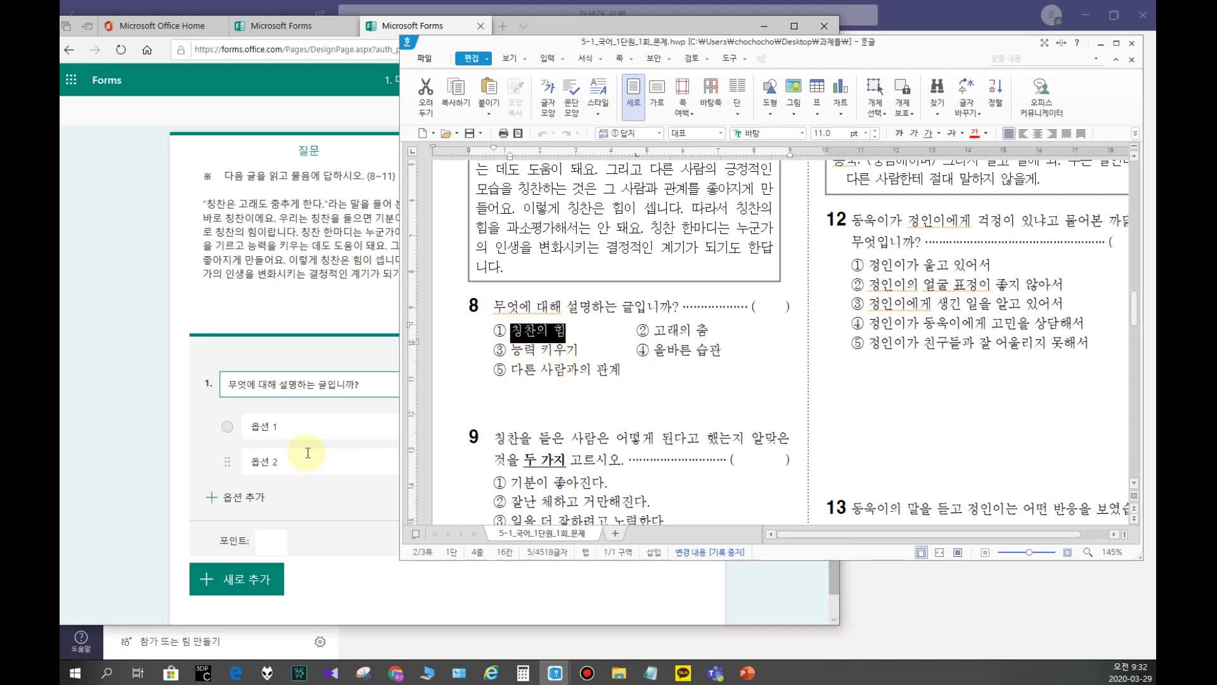
{"action": "left_click", "coordinate": [258, 426]}
{"action": "type", "text": "칭찬의 힘"}
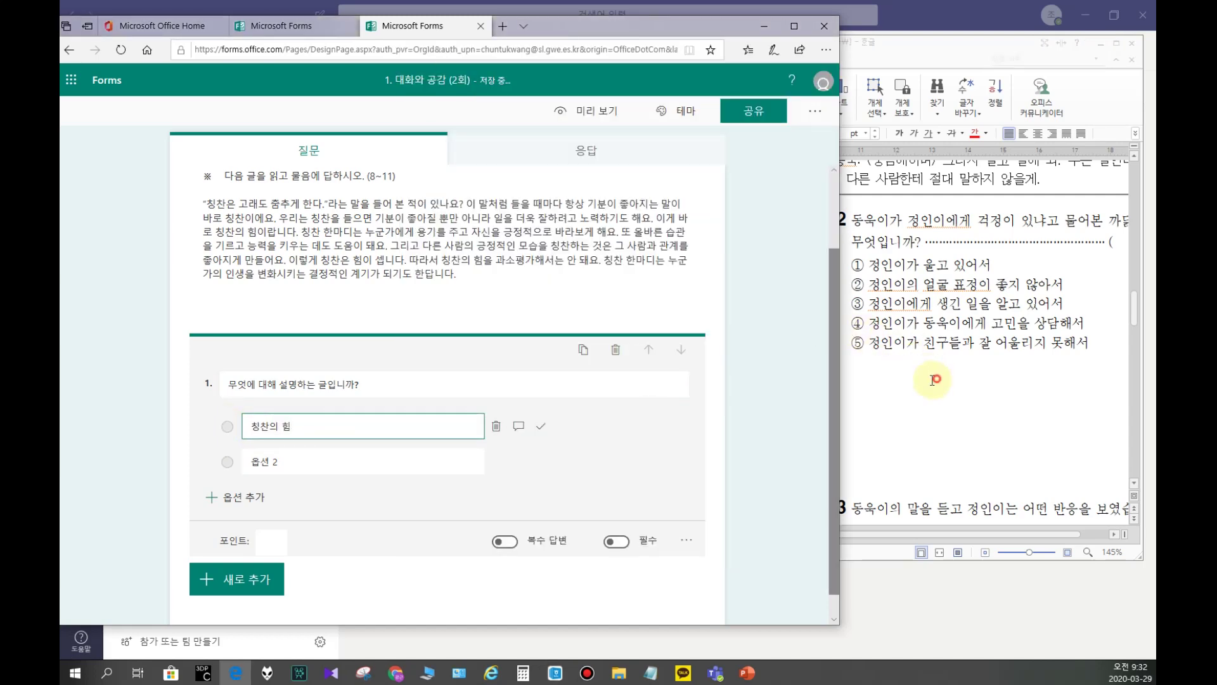
{"action": "left_click", "coordinate": [935, 379]}
{"action": "left_click_drag", "start_coordinate": [656, 329], "coordinate": [709, 330]}
{"action": "key", "text": "ctrl+c"}
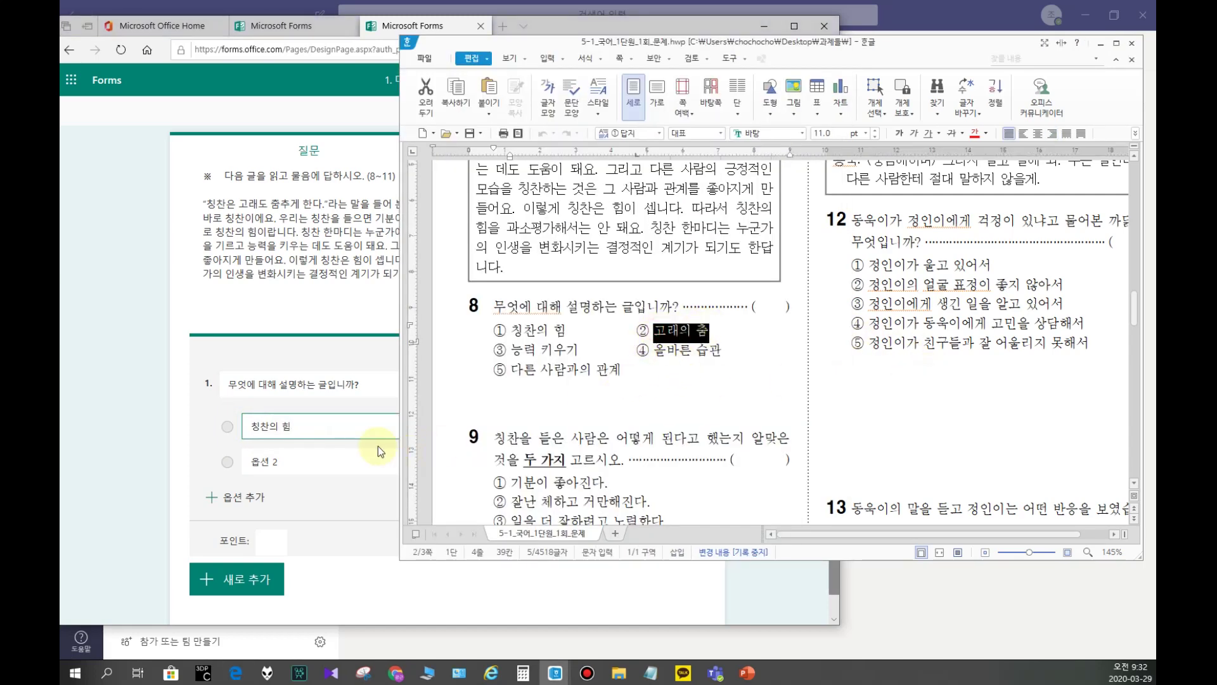
{"action": "left_click", "coordinate": [319, 466]}
{"action": "key", "text": "ctrl+a"}
{"action": "key", "text": "ctrl+v"}
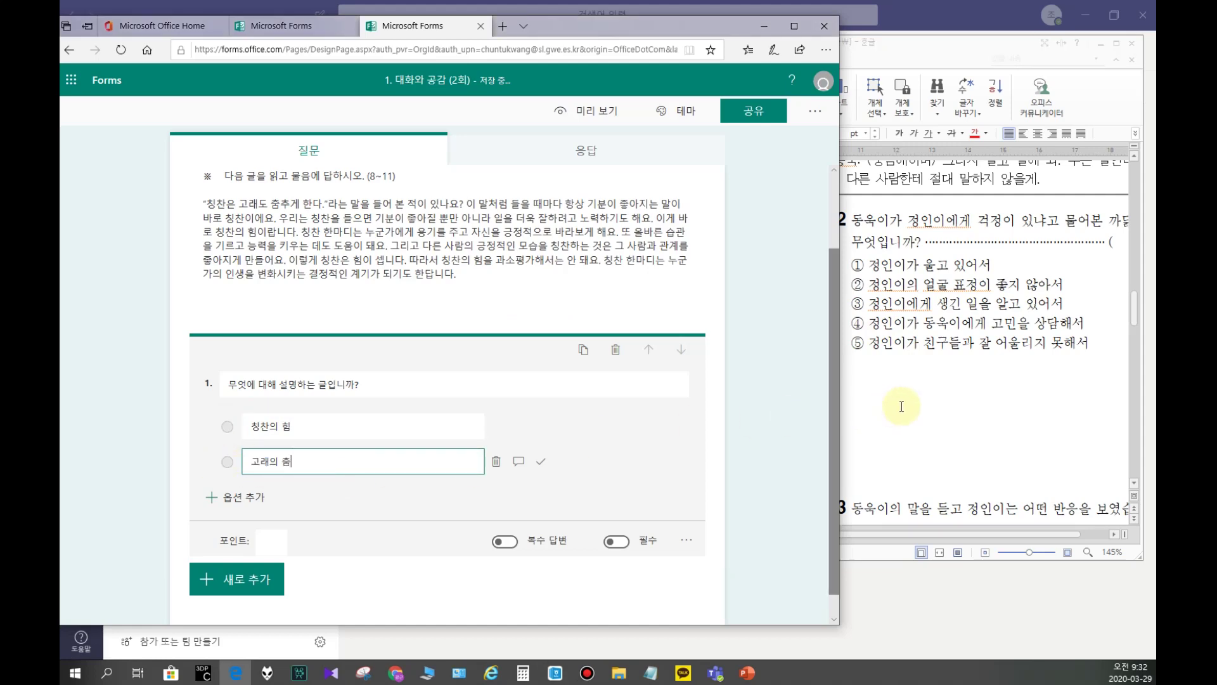
{"action": "left_click", "coordinate": [892, 405]}
{"action": "left_click_drag", "start_coordinate": [445, 350], "coordinate": [512, 350]}
{"action": "key", "text": "ctrl+c"}
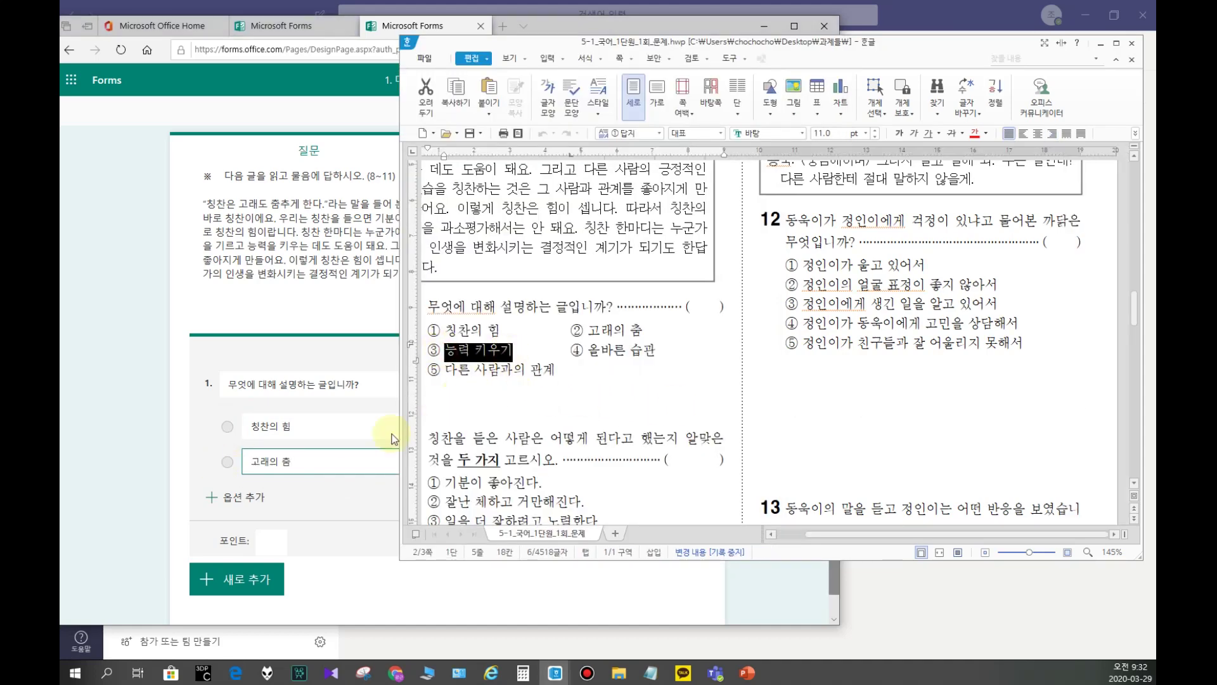
{"action": "left_click", "coordinate": [247, 497]}
{"action": "key", "text": "ctrl+v"}
Step: Set the fourth option to 다른 사람과의 관계, copied from the worksheet
{"action": "left_click", "coordinate": [619, 412]}
{"action": "left_click", "coordinate": [589, 351]}
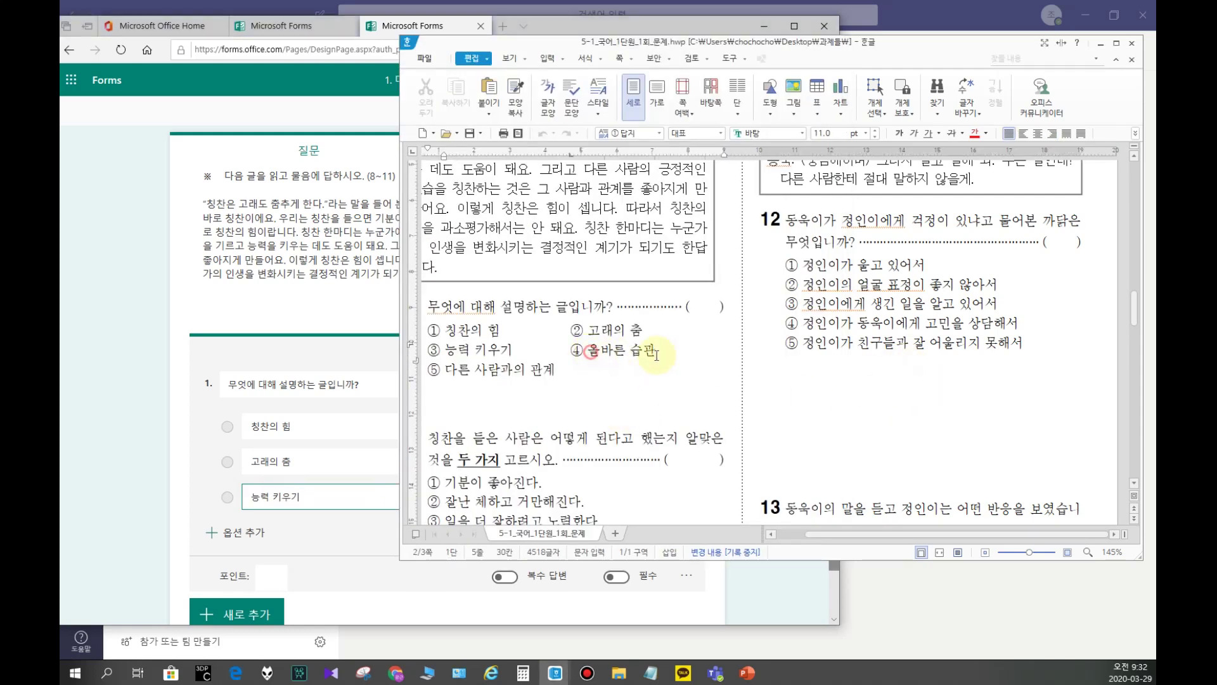
{"action": "left_click", "coordinate": [656, 355], "text": "shift"}
{"action": "key", "text": "ctrl+c"}
{"action": "left_click", "coordinate": [246, 533]}
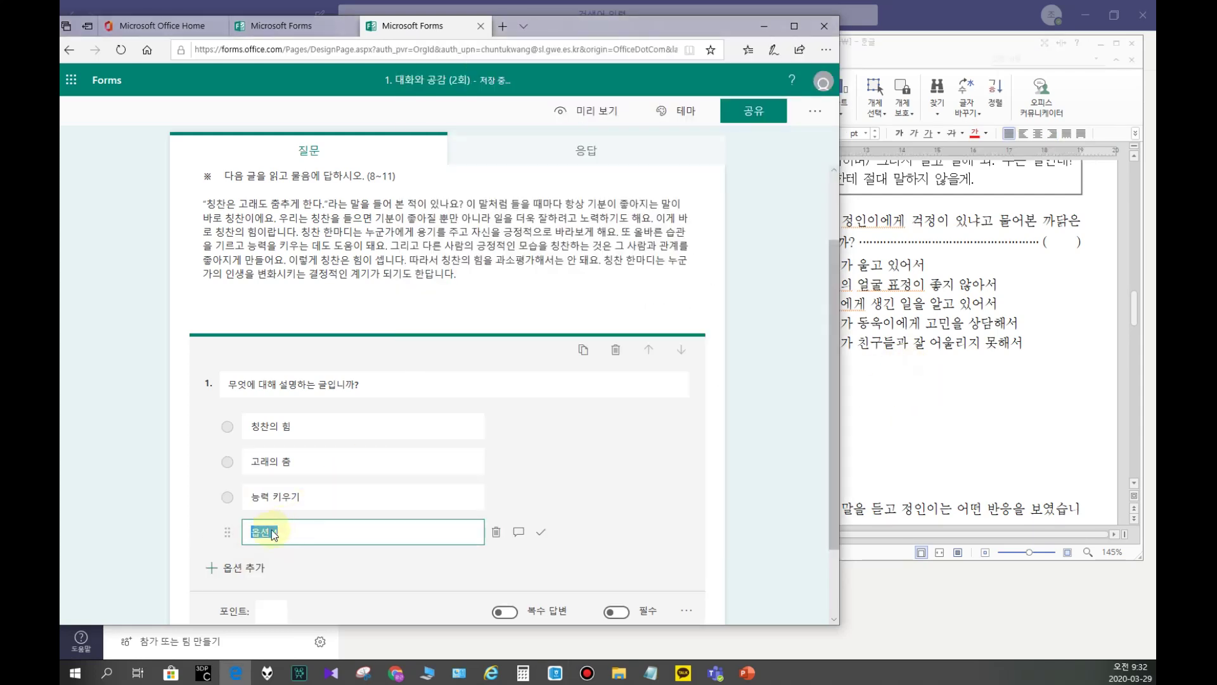
{"action": "key", "text": "ctrl+v"}
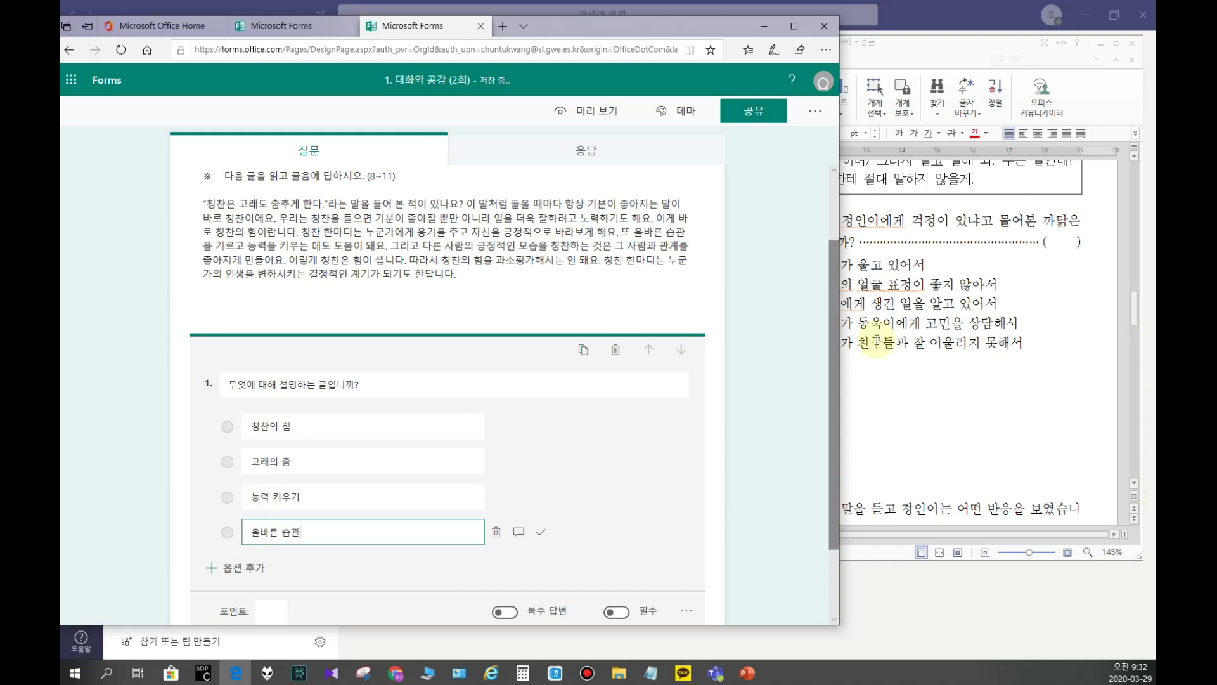
{"action": "left_click", "coordinate": [980, 420]}
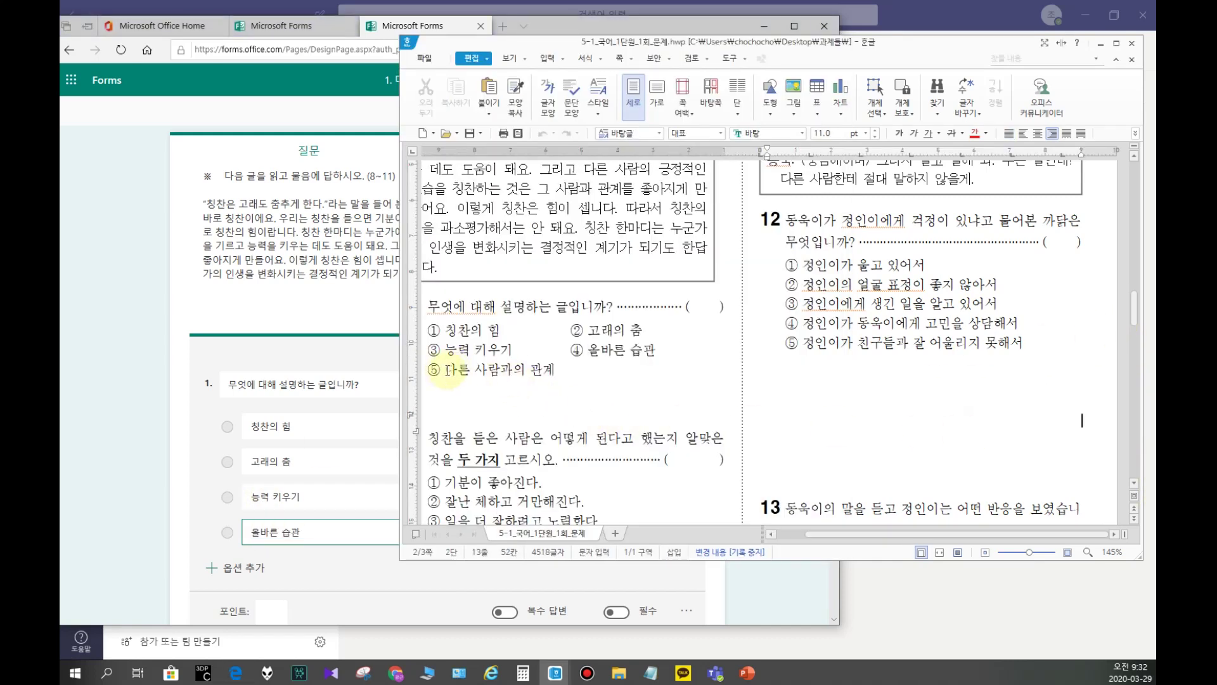
{"action": "left_click_drag", "start_coordinate": [448, 370], "coordinate": [556, 370]}
{"action": "key", "text": "ctrl+c"}
{"action": "left_click", "coordinate": [281, 537]}
{"action": "key", "text": "ctrl+a"}
{"action": "key", "text": "ctrl+v"}
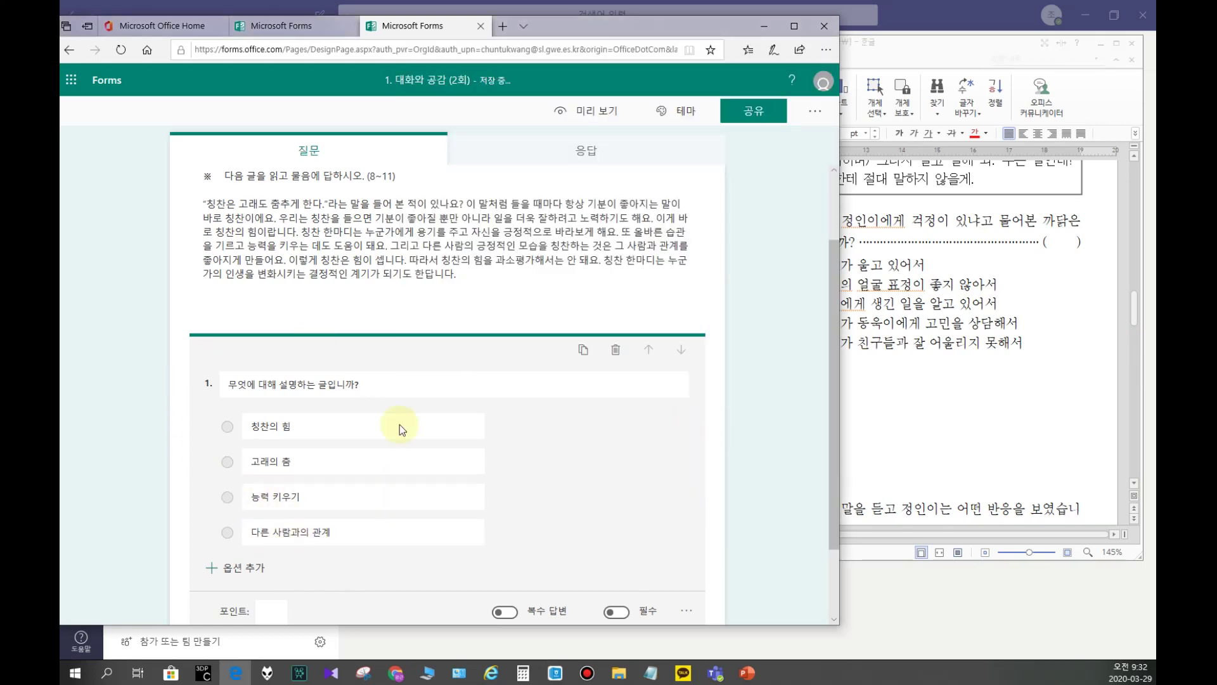
{"action": "left_click", "coordinate": [937, 402]}
{"action": "scroll", "coordinate": [583, 437], "scroll_direction": "down", "scroll_amount": 3}
Step: Select the worksheet question about the underlined words and open the quiz header
{"action": "scroll", "coordinate": [584, 437], "scroll_direction": "down", "scroll_amount": 15}
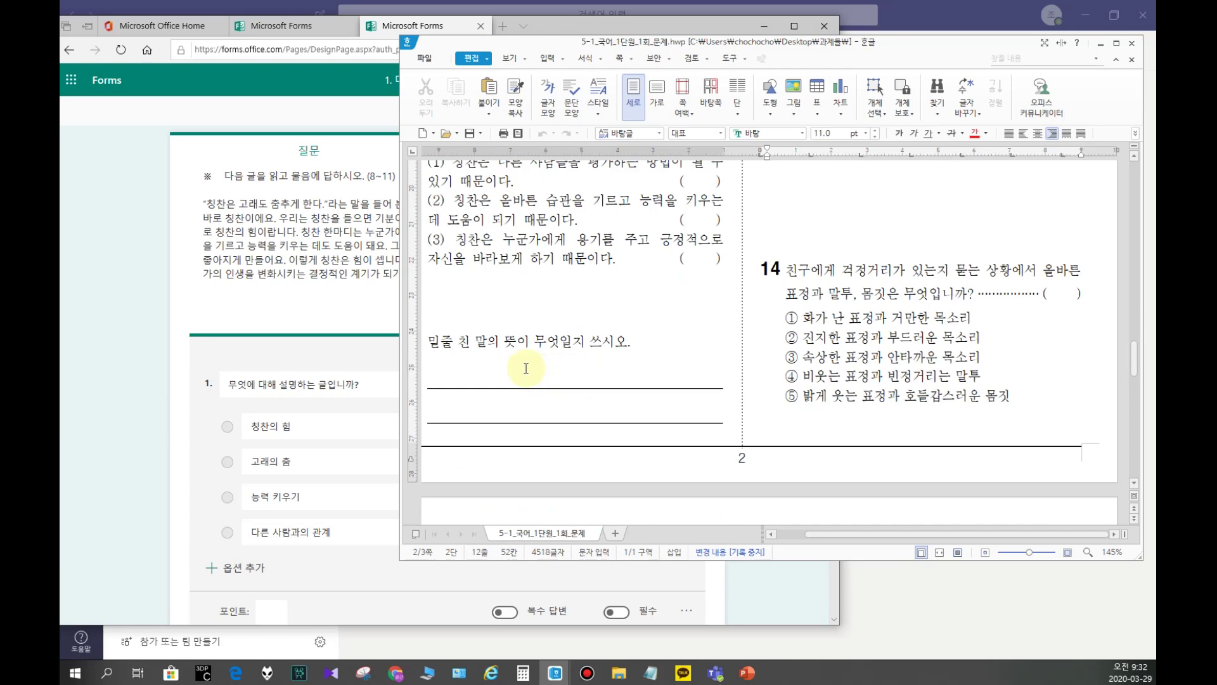
{"action": "left_click", "coordinate": [486, 345]}
{"action": "triple_click", "coordinate": [485, 346]}
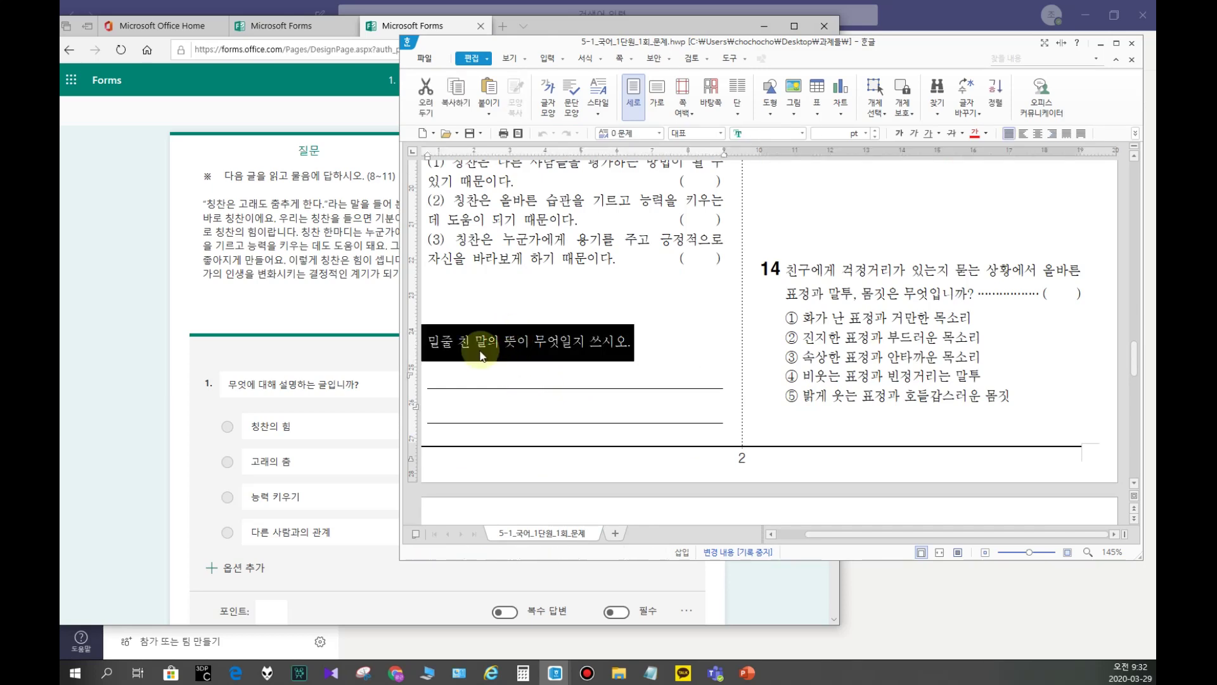
{"action": "left_click", "coordinate": [114, 431]}
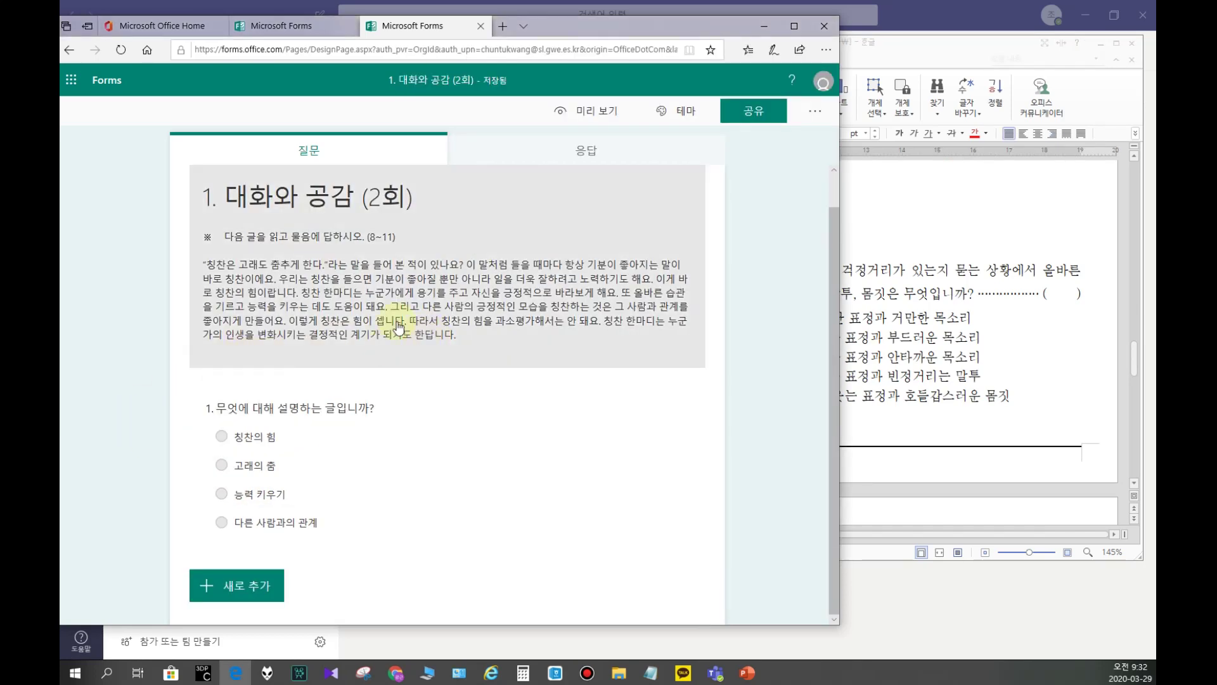
{"action": "left_click", "coordinate": [373, 312]}
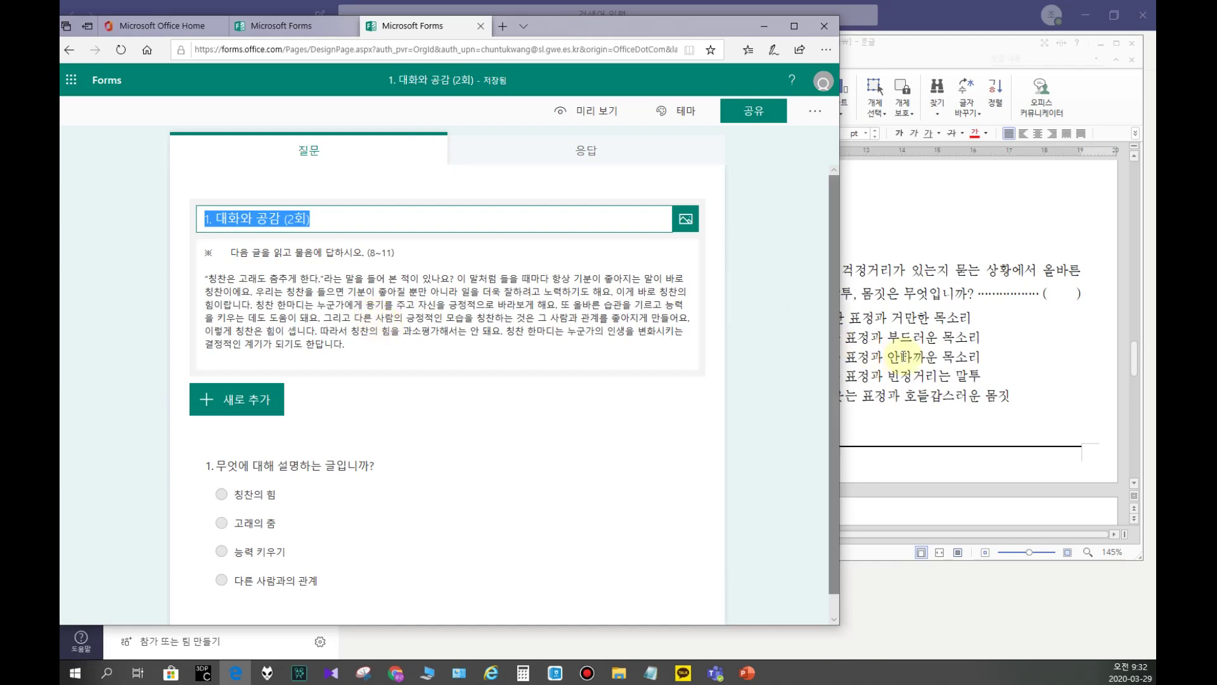
Step: Select the proverb 칭찬은 고래도 춤추게 한다 in the passage and return to the quiz
{"action": "left_click", "coordinate": [897, 347]}
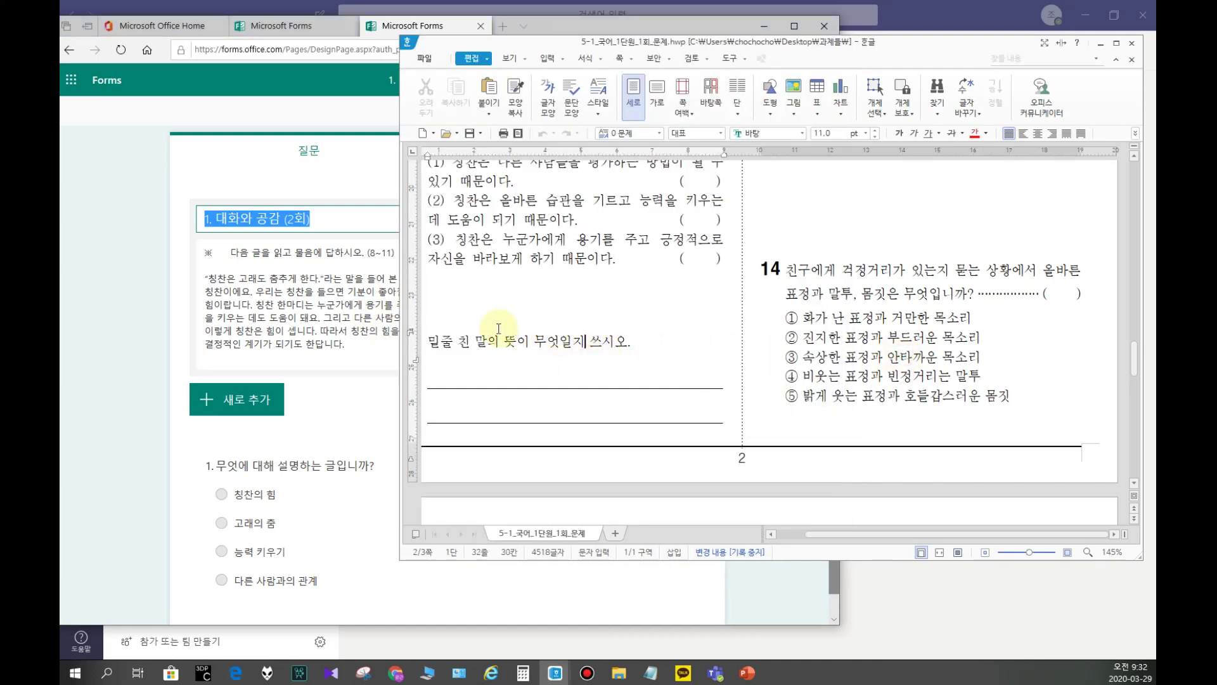
{"action": "scroll", "coordinate": [568, 348], "scroll_direction": "up", "scroll_amount": 10}
{"action": "scroll", "coordinate": [568, 348], "scroll_direction": "up", "scroll_amount": 5}
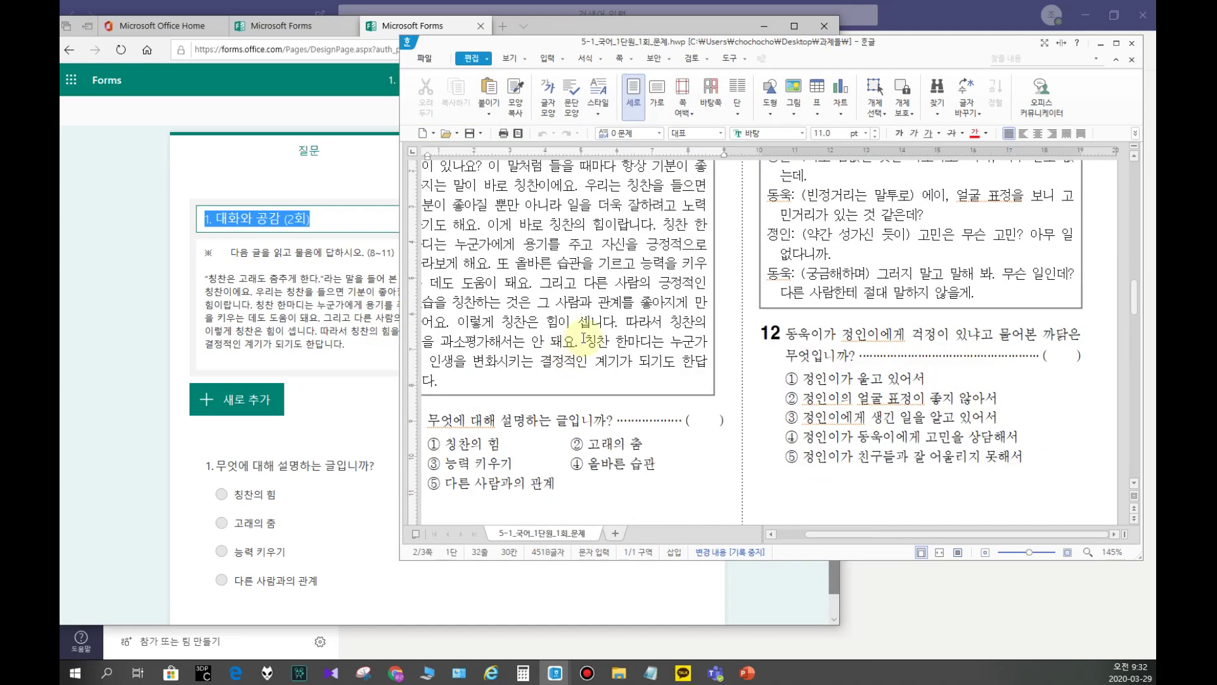
{"action": "left_click_drag", "start_coordinate": [423, 258], "coordinate": [590, 260]}
{"action": "left_click", "coordinate": [551, 377]}
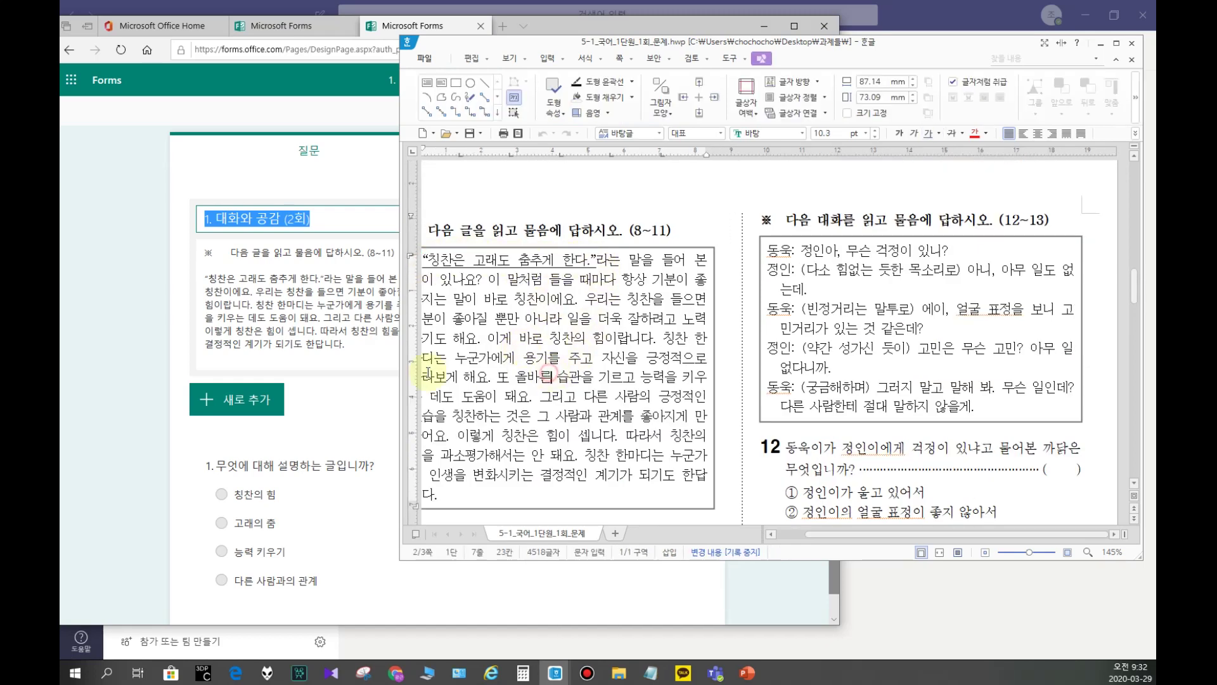
{"action": "left_click", "coordinate": [233, 258]}
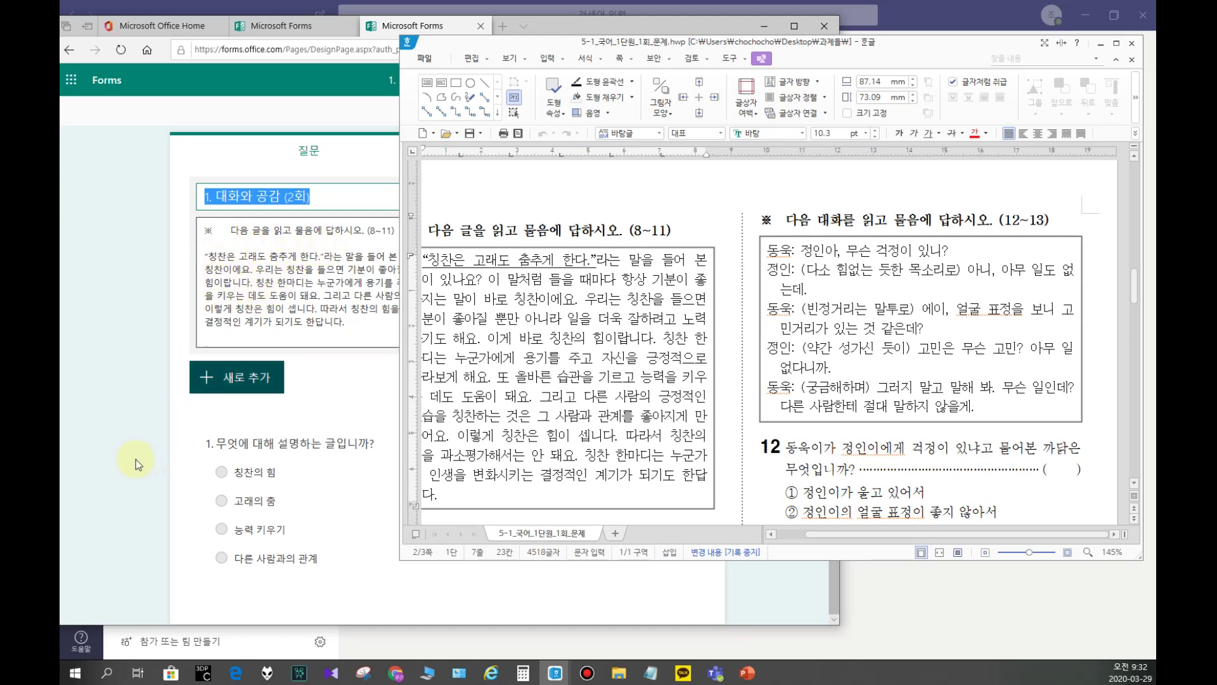
{"action": "left_click", "coordinate": [163, 405]}
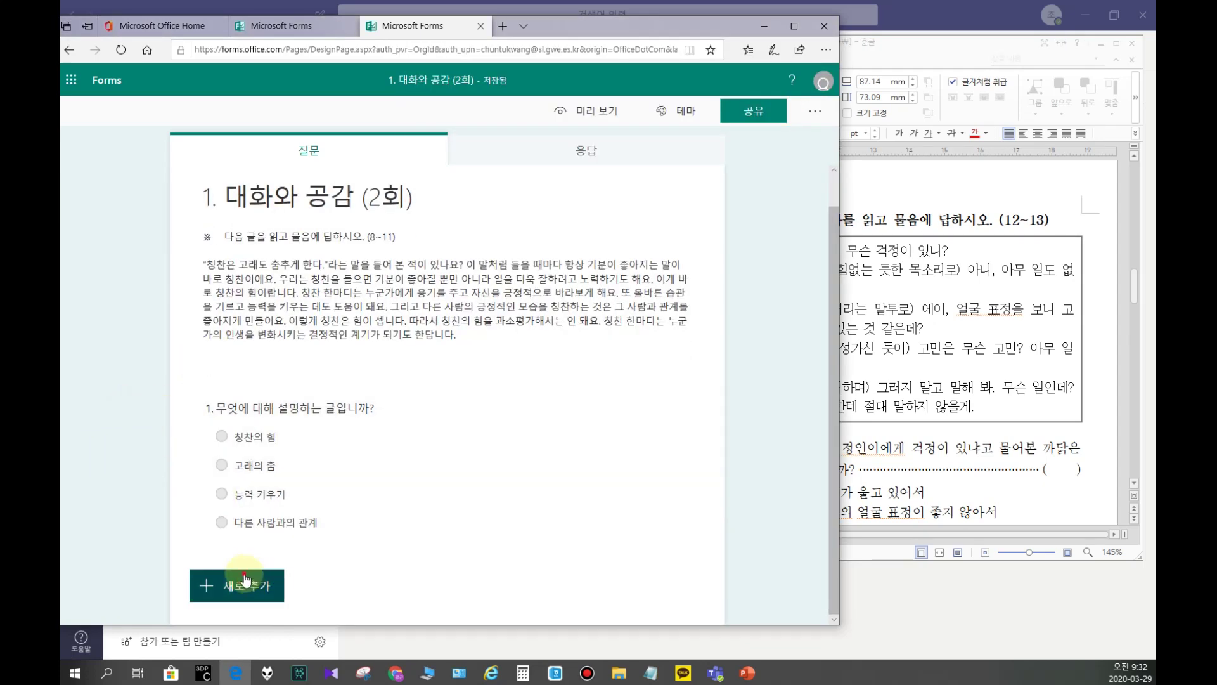
Step: Add text question 2 titled with the pasted proverb "칭찬은 고래도 춤추게 한다."
{"action": "left_click", "coordinate": [232, 585]}
{"action": "left_click", "coordinate": [374, 590]}
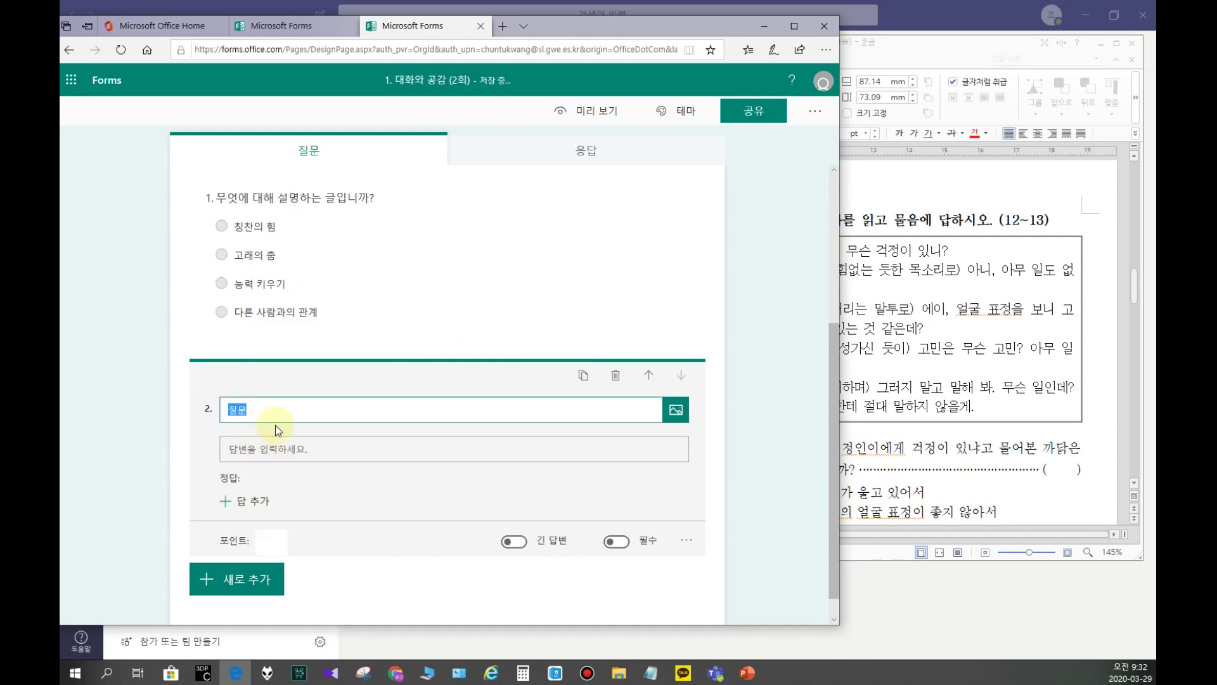
{"action": "key", "text": "ctrl+v"}
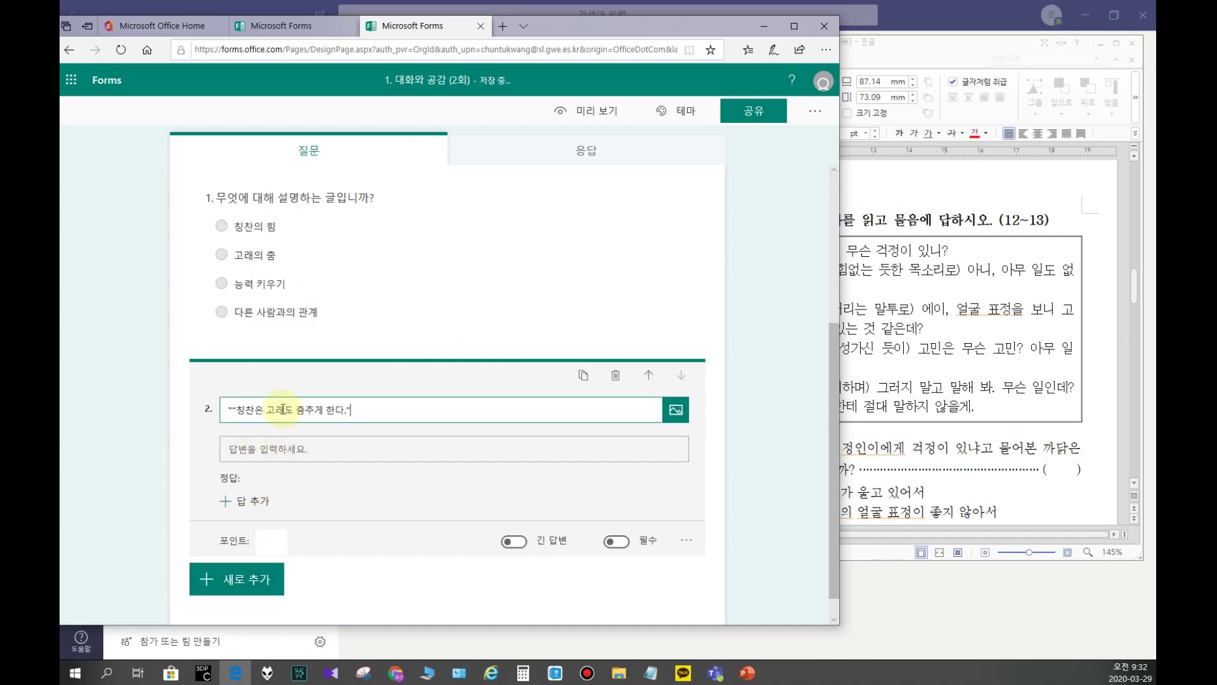
{"action": "key", "text": "Delete"}
{"action": "key", "text": "End"}
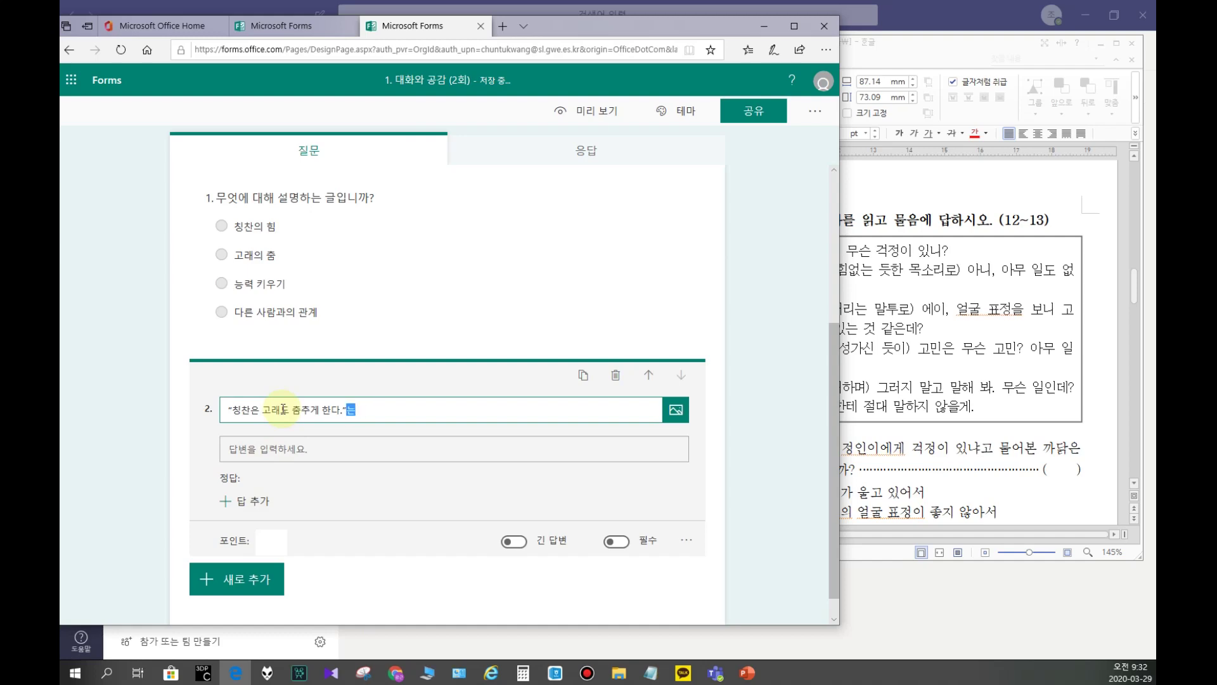
Step: Append '말의 뜻이 무엇일지 쓰시오.' from the exam document to question 2's title
{"action": "left_click", "coordinate": [935, 292]}
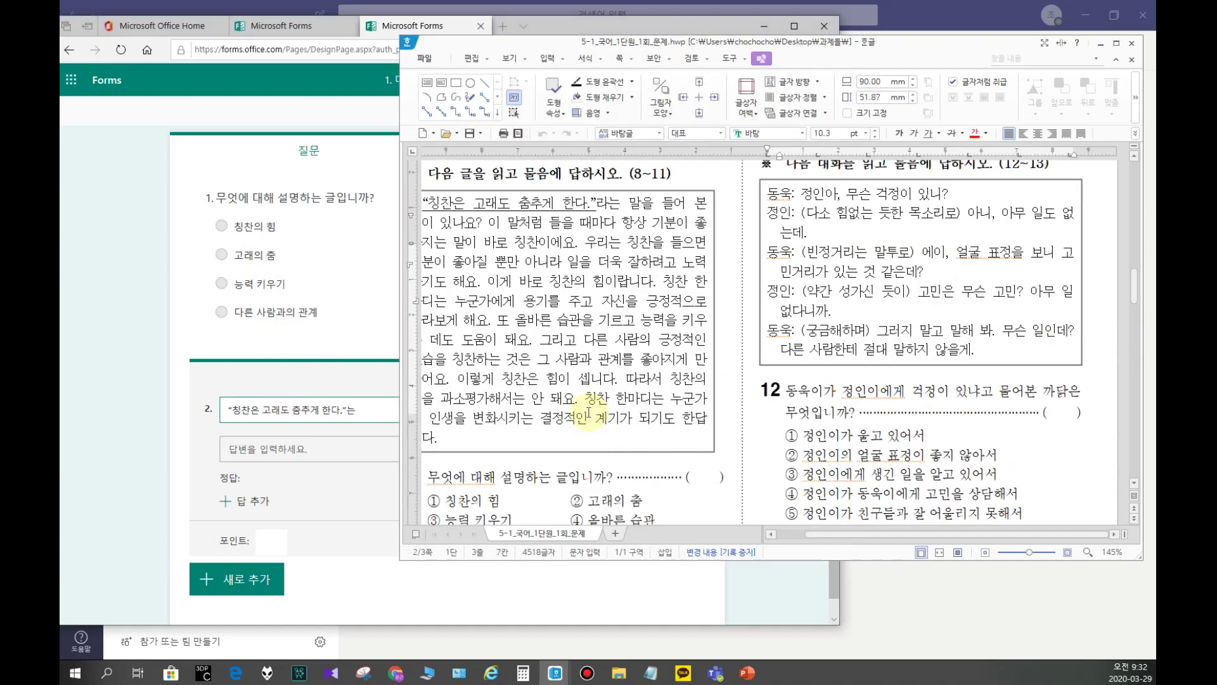
{"action": "scroll", "coordinate": [569, 415], "scroll_direction": "down", "scroll_amount": 5}
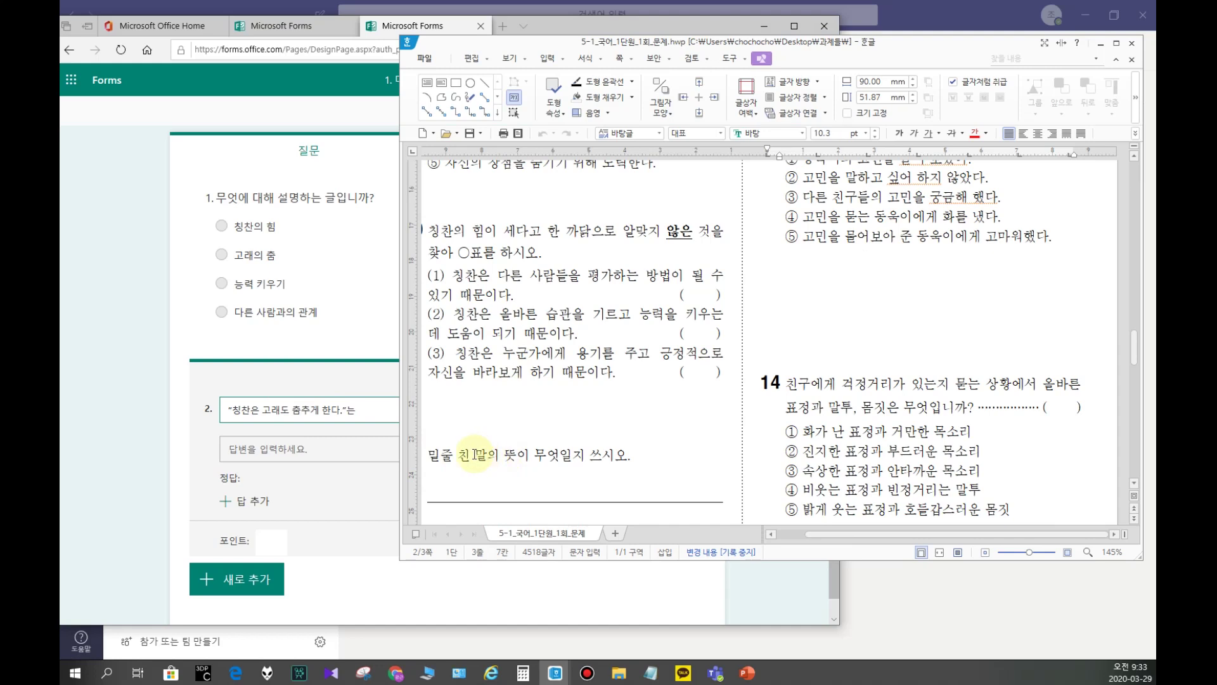
{"action": "left_click_drag", "start_coordinate": [475, 454], "coordinate": [665, 455]}
{"action": "key", "text": "ctrl+c"}
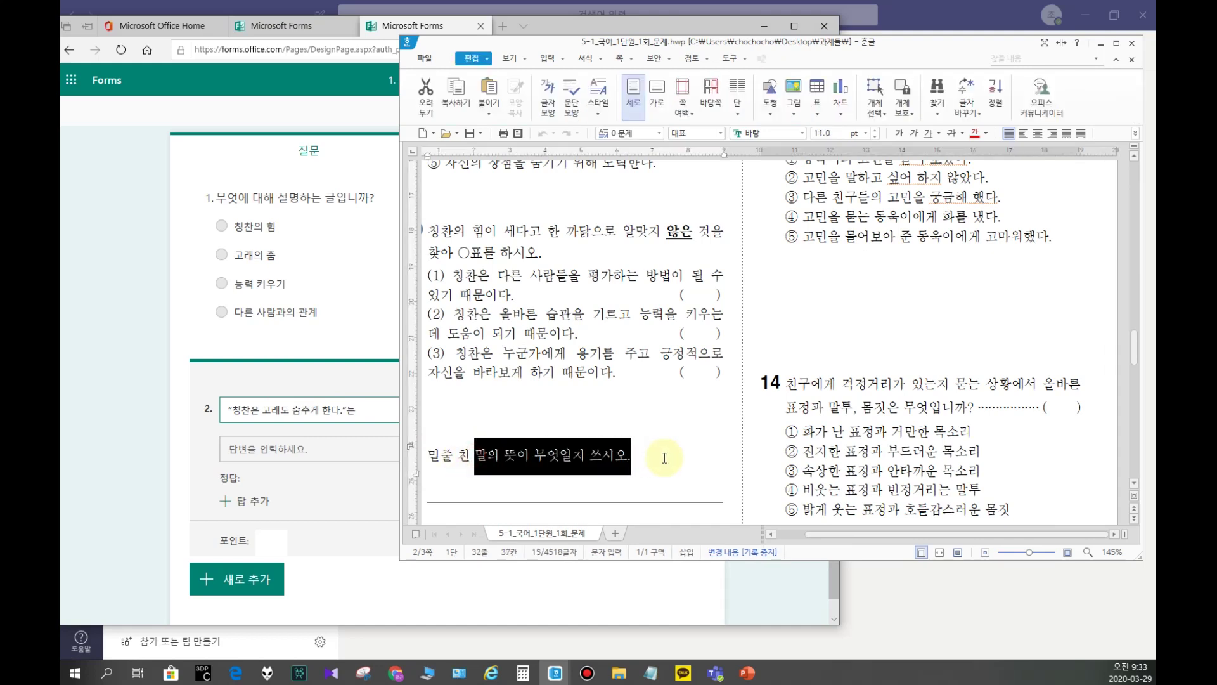
{"action": "left_click", "coordinate": [383, 411]}
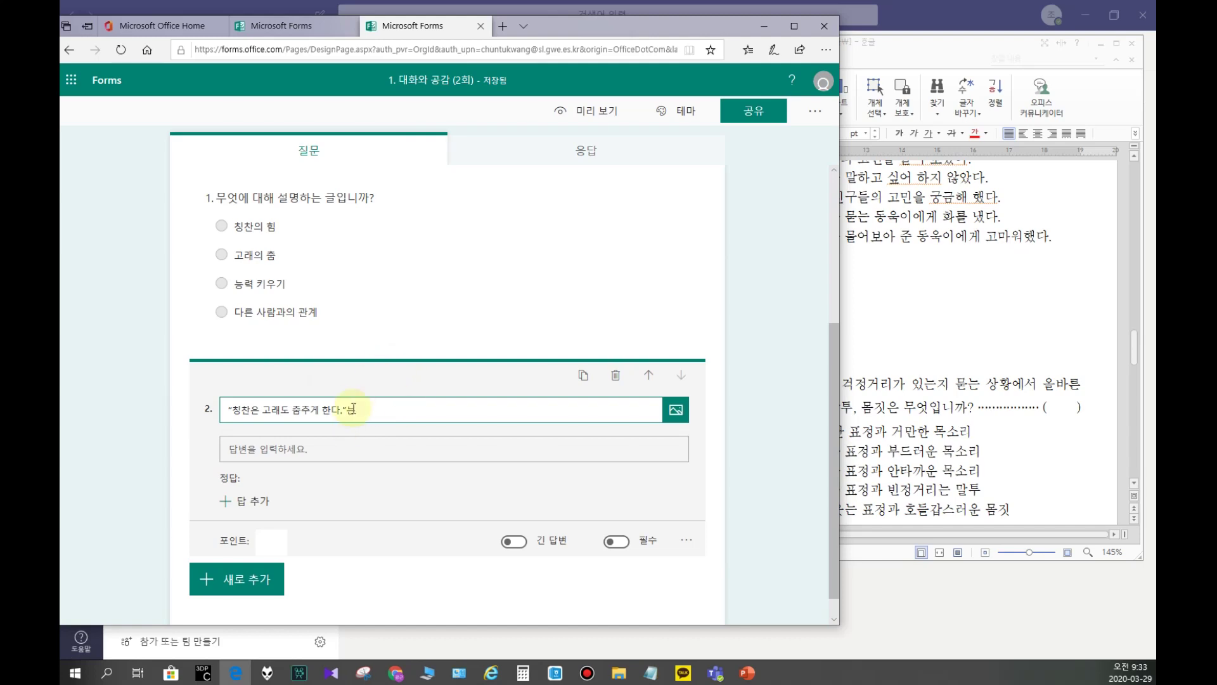
{"action": "key", "text": "ctrl+v"}
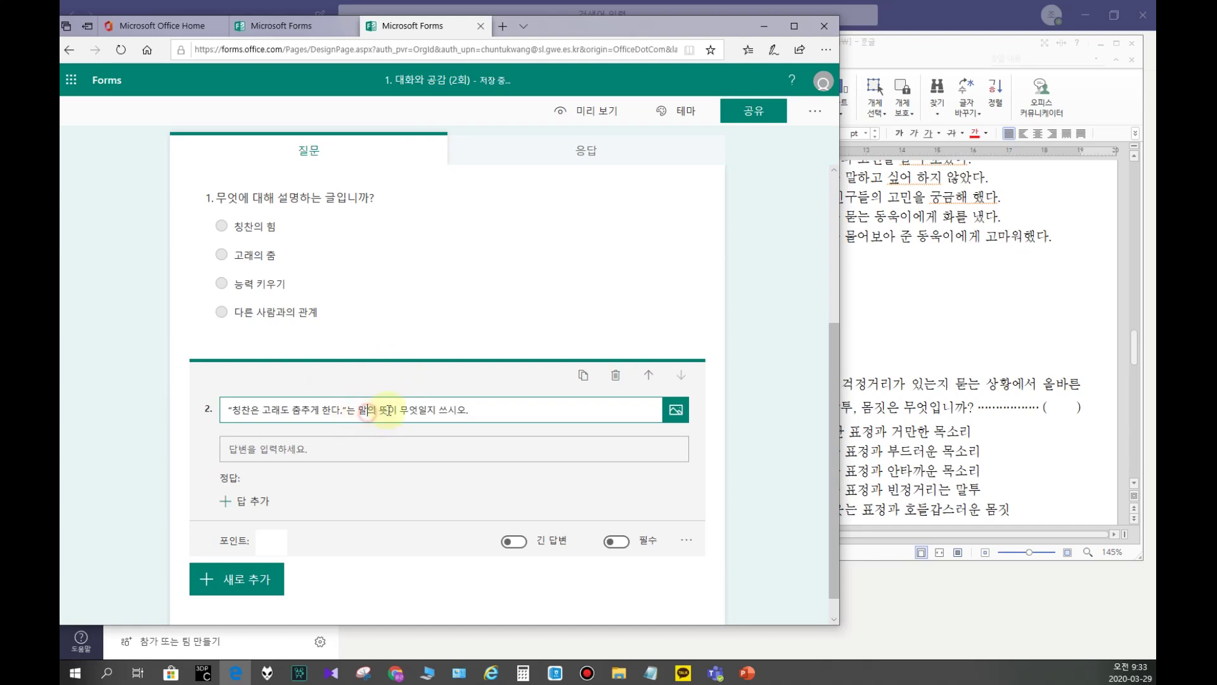
{"action": "left_click", "coordinate": [167, 450]}
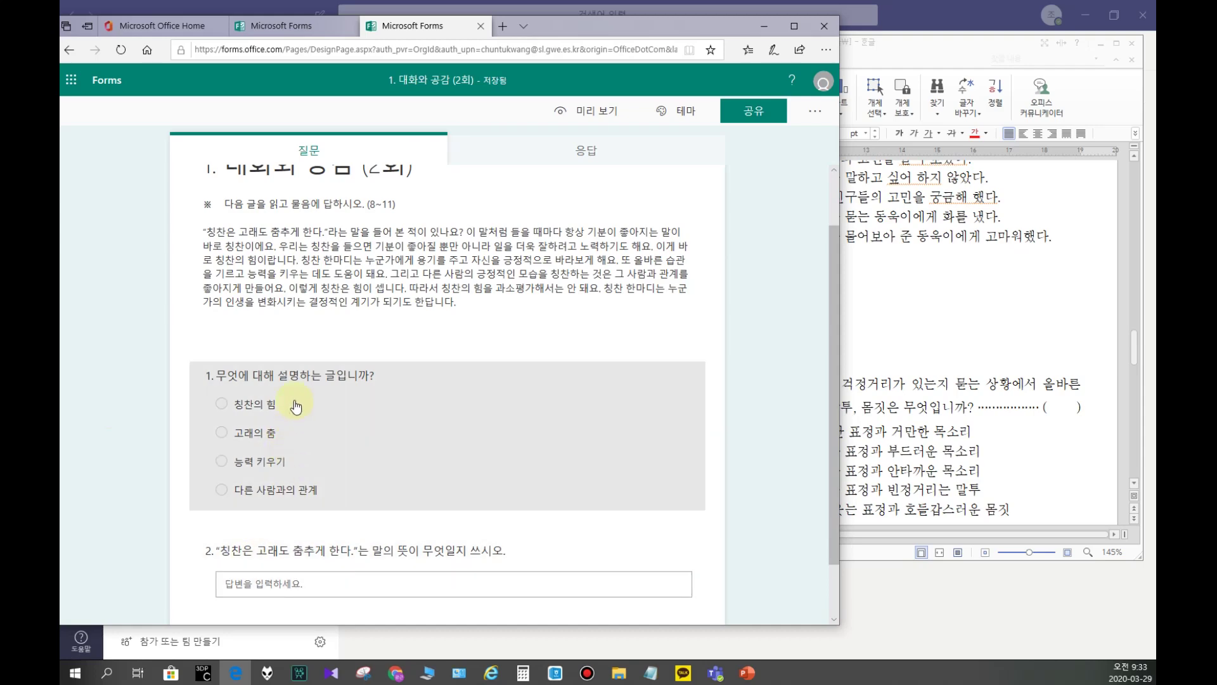
{"action": "scroll", "coordinate": [295, 409], "scroll_direction": "down", "scroll_amount": 1}
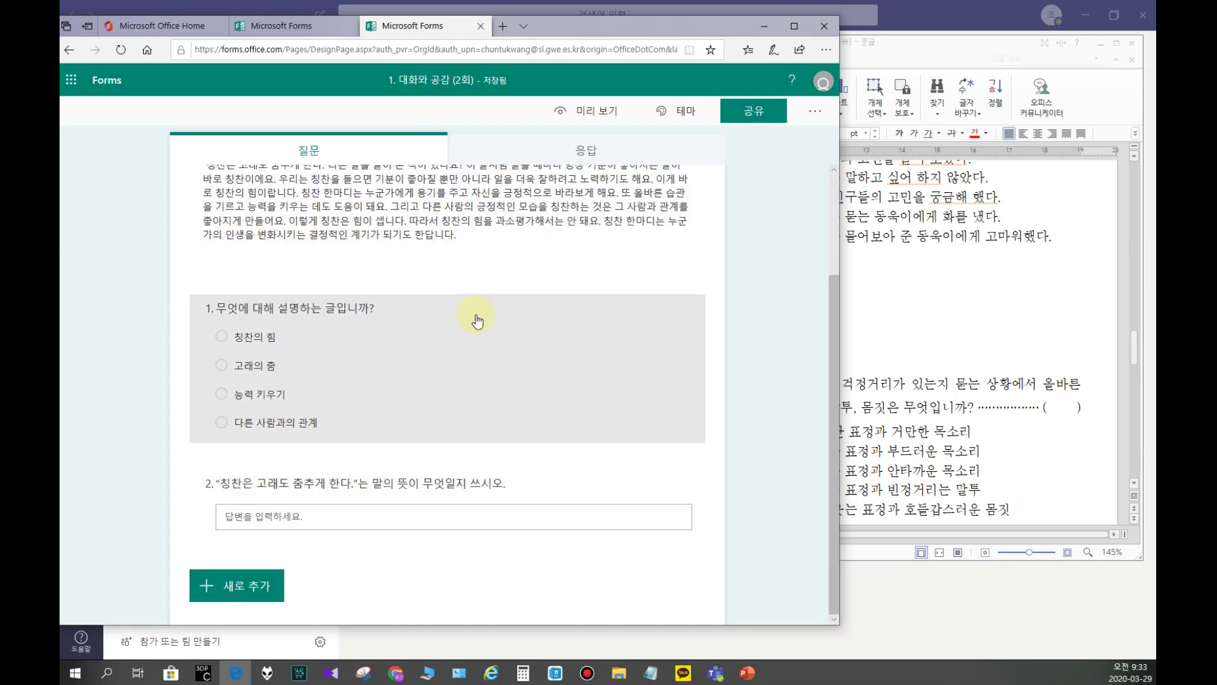
{"action": "scroll", "coordinate": [488, 285], "scroll_direction": "up", "scroll_amount": 2}
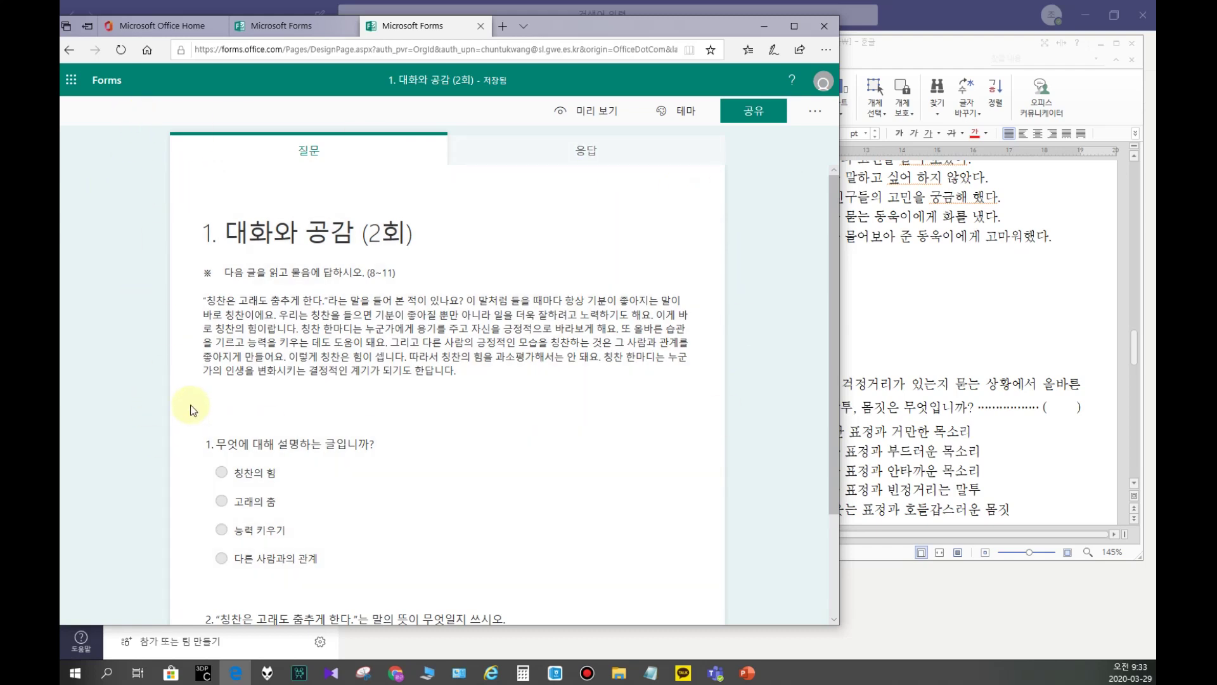
Step: Set the form's sharing so anyone with the link can respond
{"action": "left_click", "coordinate": [764, 112]}
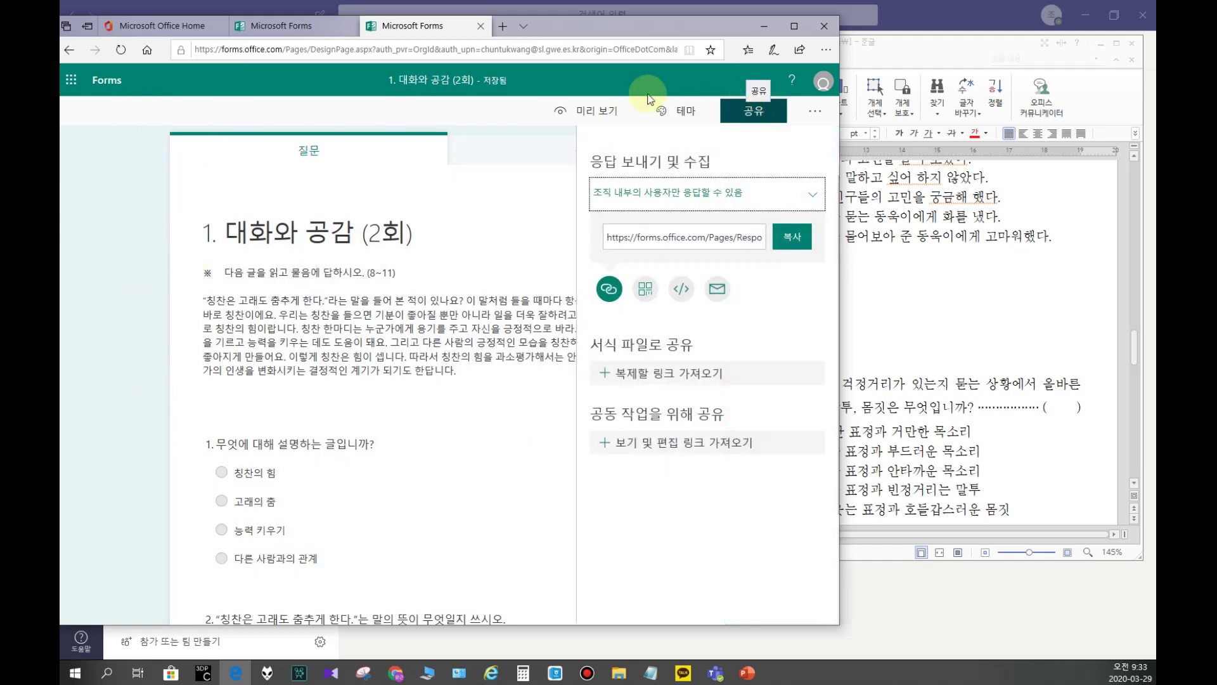
{"action": "left_click", "coordinate": [637, 193]}
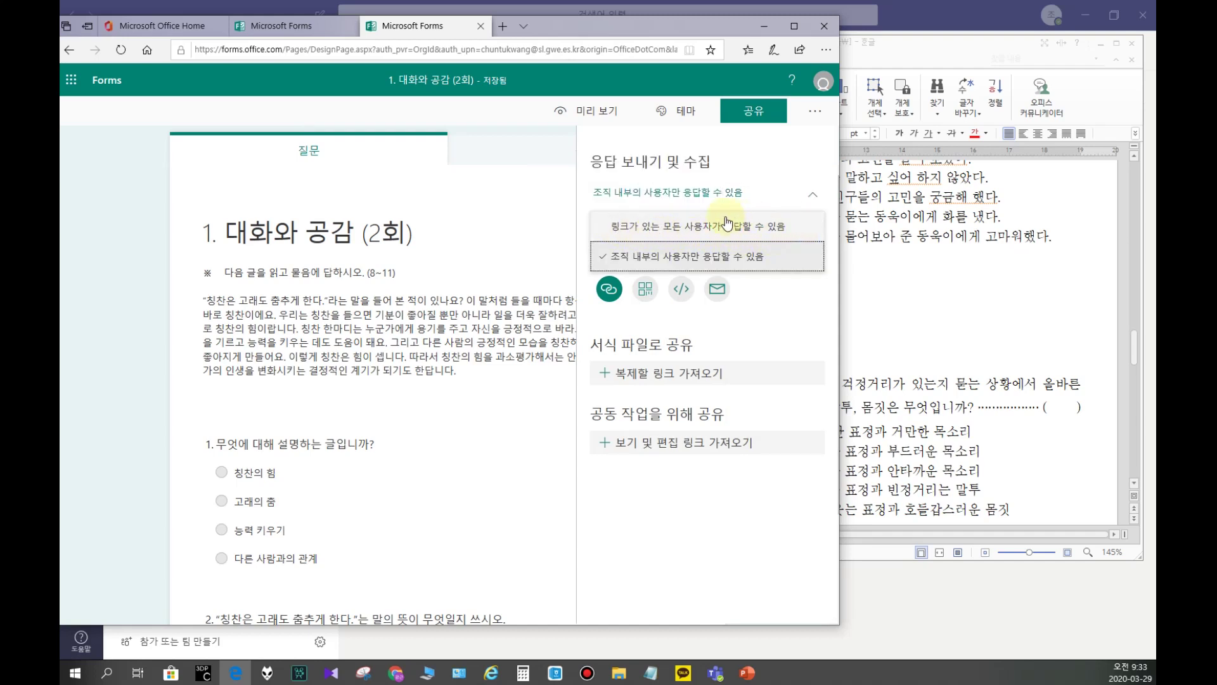
{"action": "left_click", "coordinate": [673, 229]}
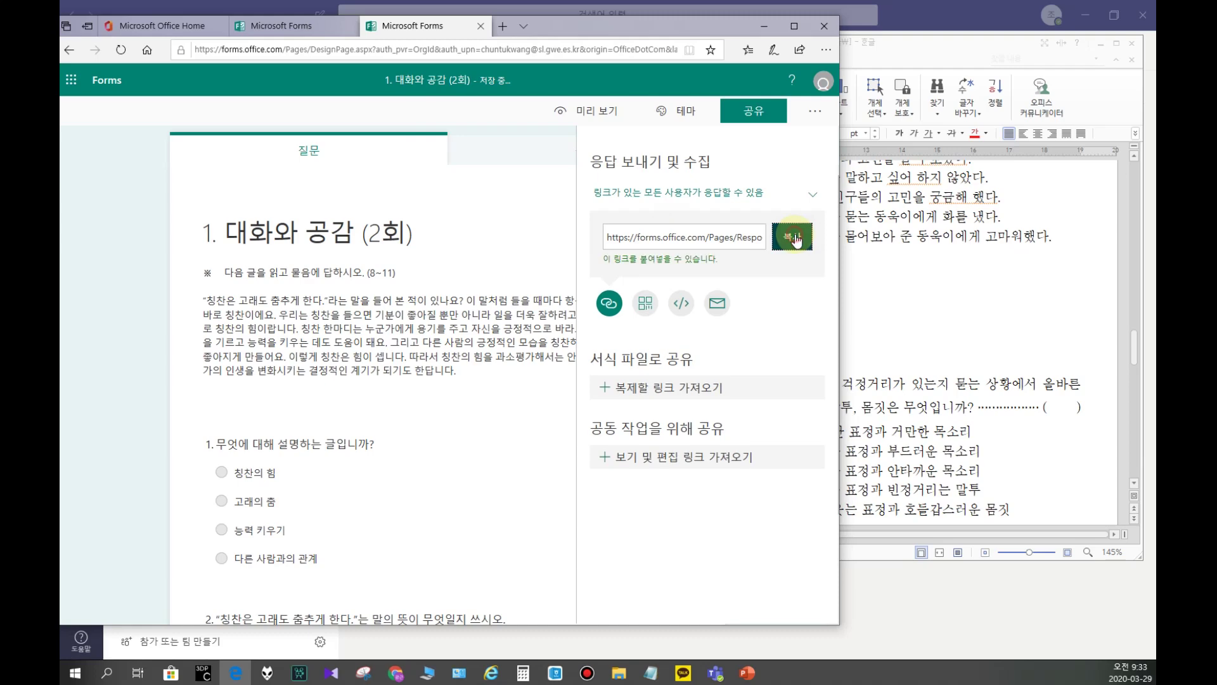
{"action": "left_click", "coordinate": [101, 184]}
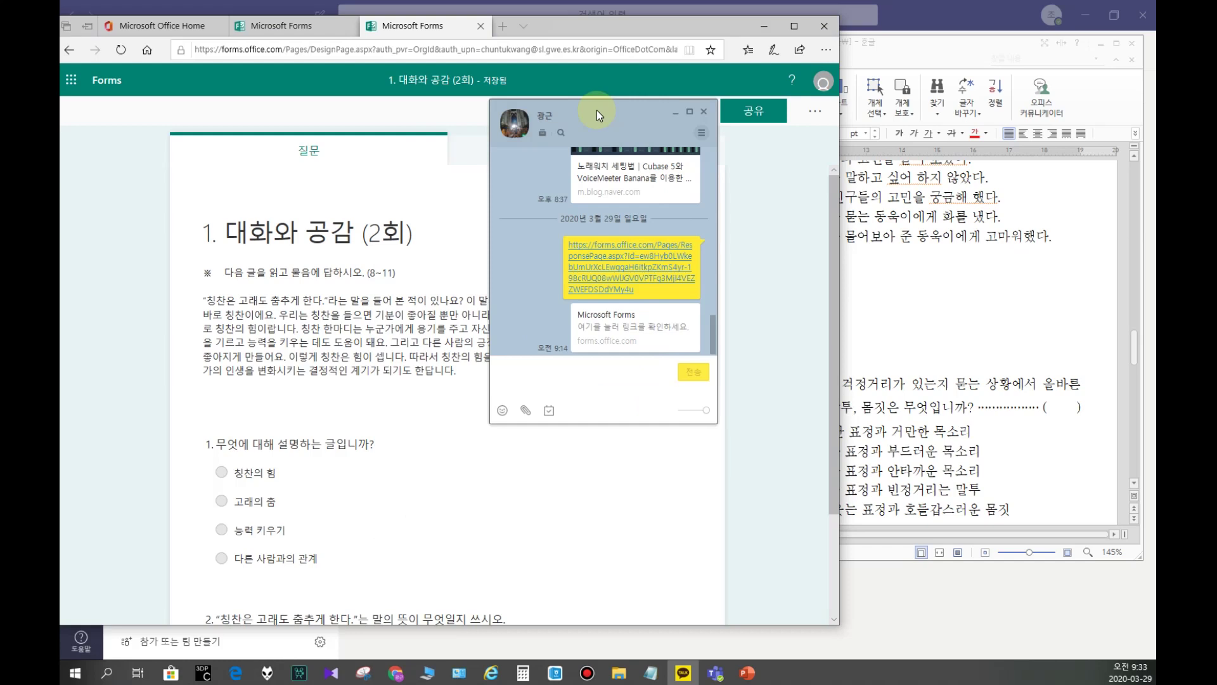
Step: Send the form link in the KakaoTalk chat and open it in the browser
{"action": "scroll", "coordinate": [531, 225], "scroll_direction": "up", "scroll_amount": 2}
{"action": "scroll", "coordinate": [535, 263], "scroll_direction": "down", "scroll_amount": 5}
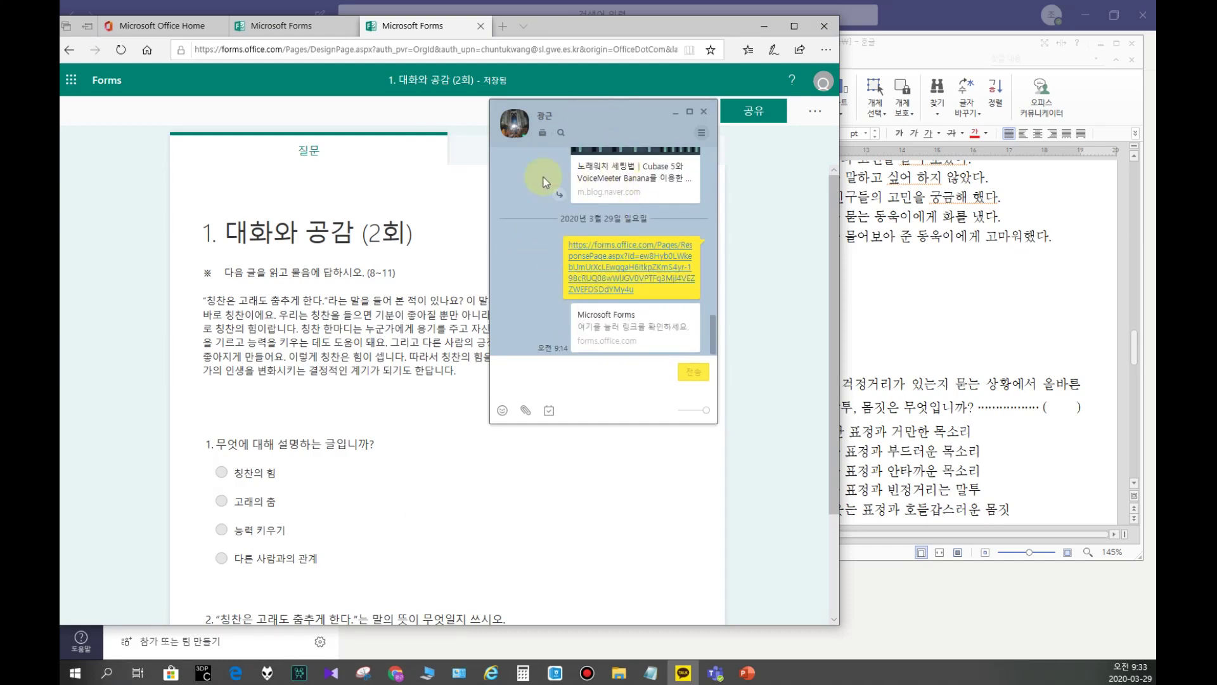
{"action": "left_click", "coordinate": [532, 365]}
{"action": "key", "text": "ctrl+v"}
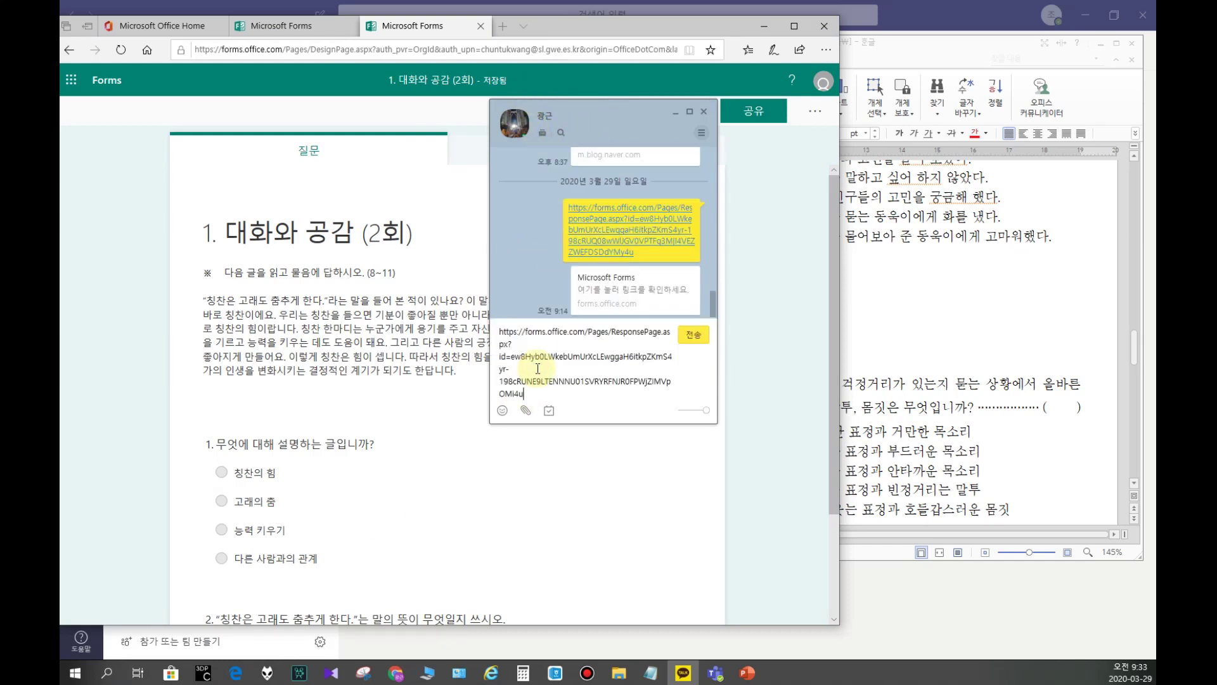
{"action": "key", "text": "Return"}
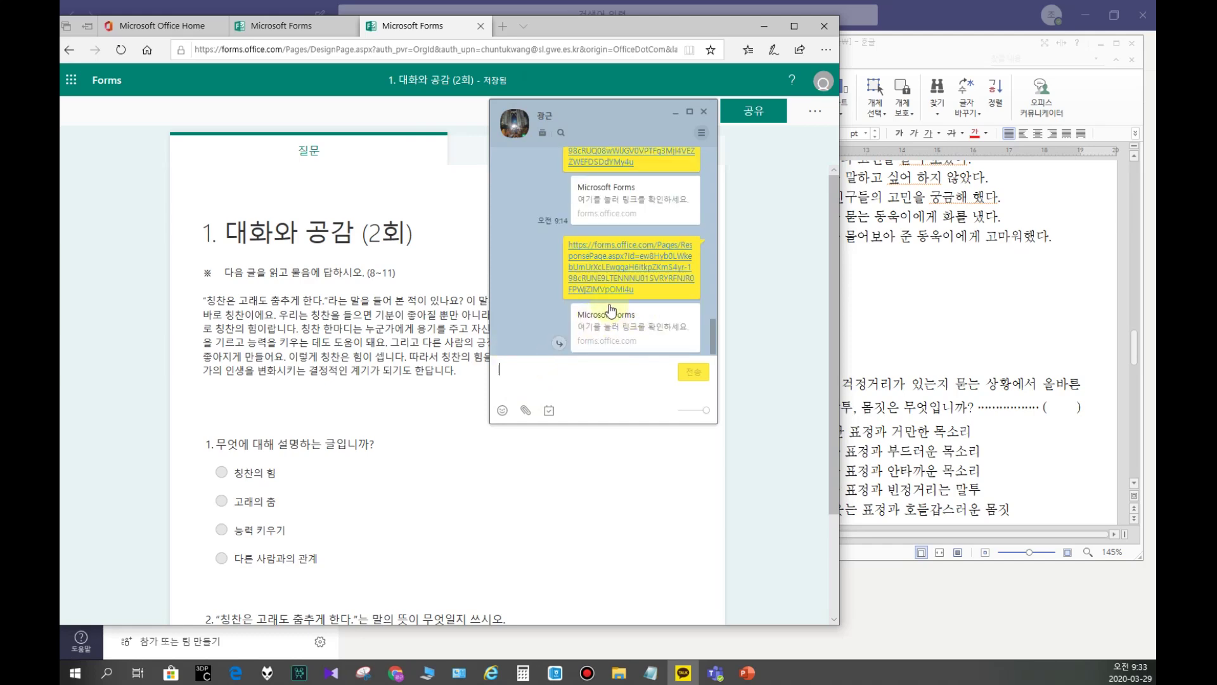
{"action": "left_click", "coordinate": [591, 279]}
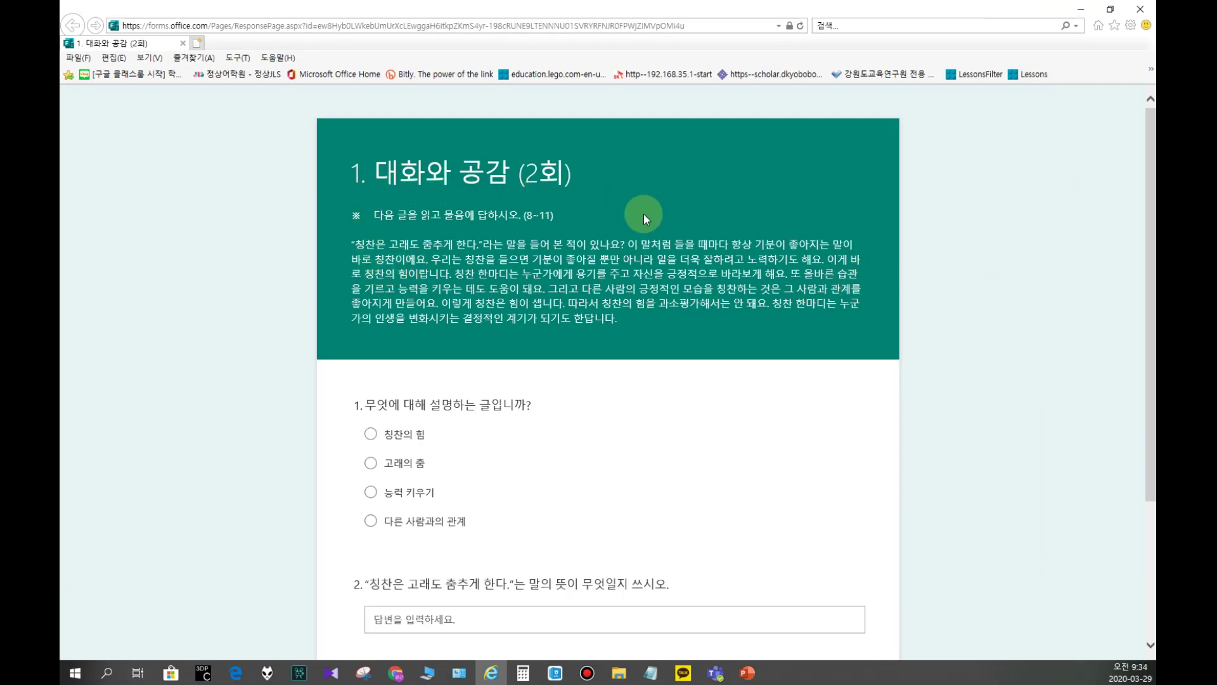
Step: Submit a test response with 칭찬의 힘 and '칭찬을 하면 아이들의 가능성이 열린다.', then close the page
{"action": "left_click", "coordinate": [371, 433]}
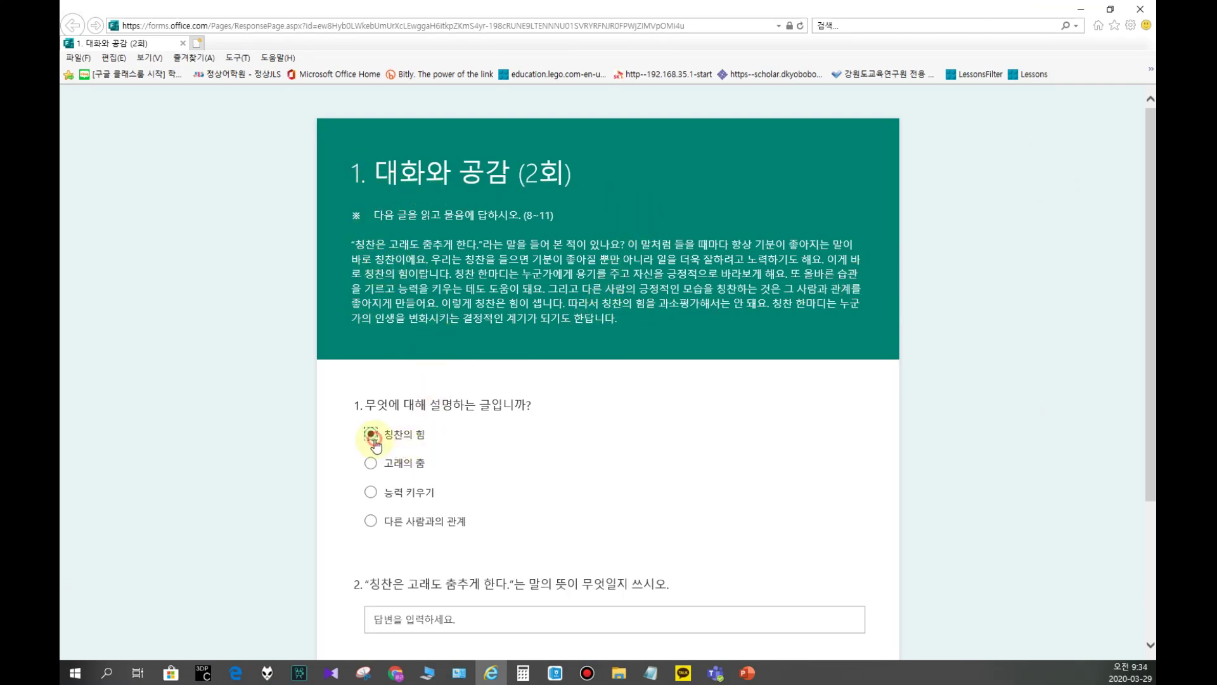
{"action": "scroll", "coordinate": [463, 488], "scroll_direction": "down", "scroll_amount": 3}
{"action": "left_click", "coordinate": [467, 423]}
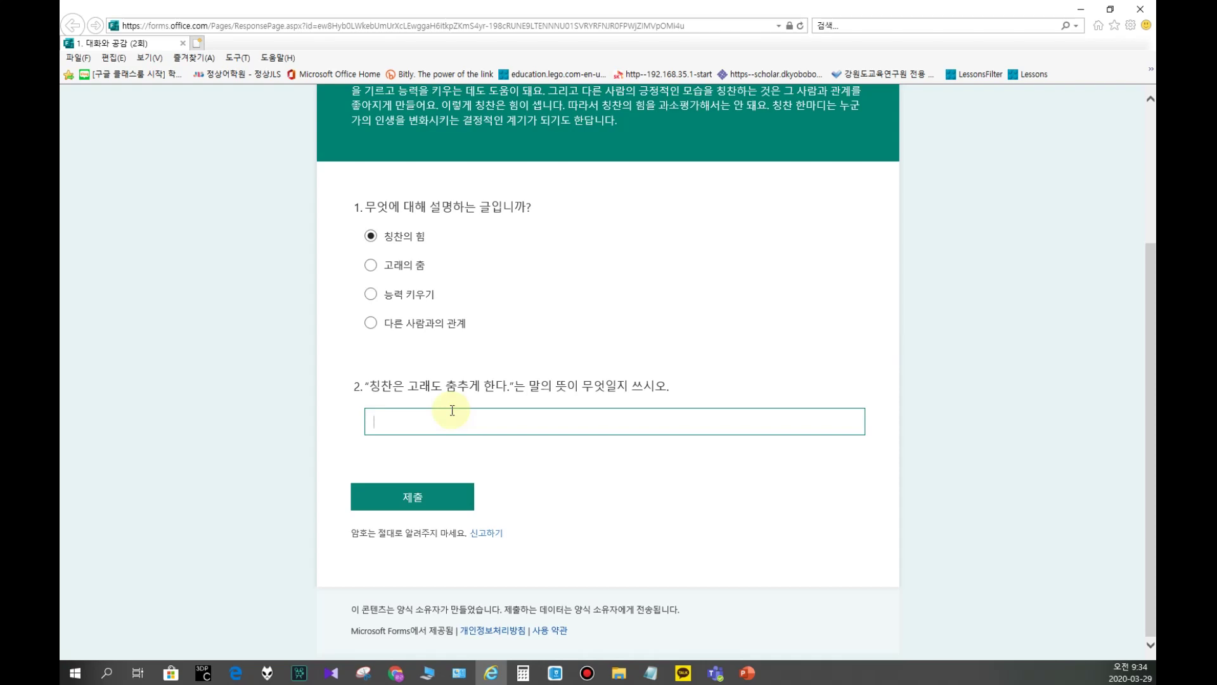
{"action": "type", "text": "칭찬을 하면"}
{"action": "type", "text": "아이들의 가능성이 열린다."}
{"action": "left_click", "coordinate": [402, 497]}
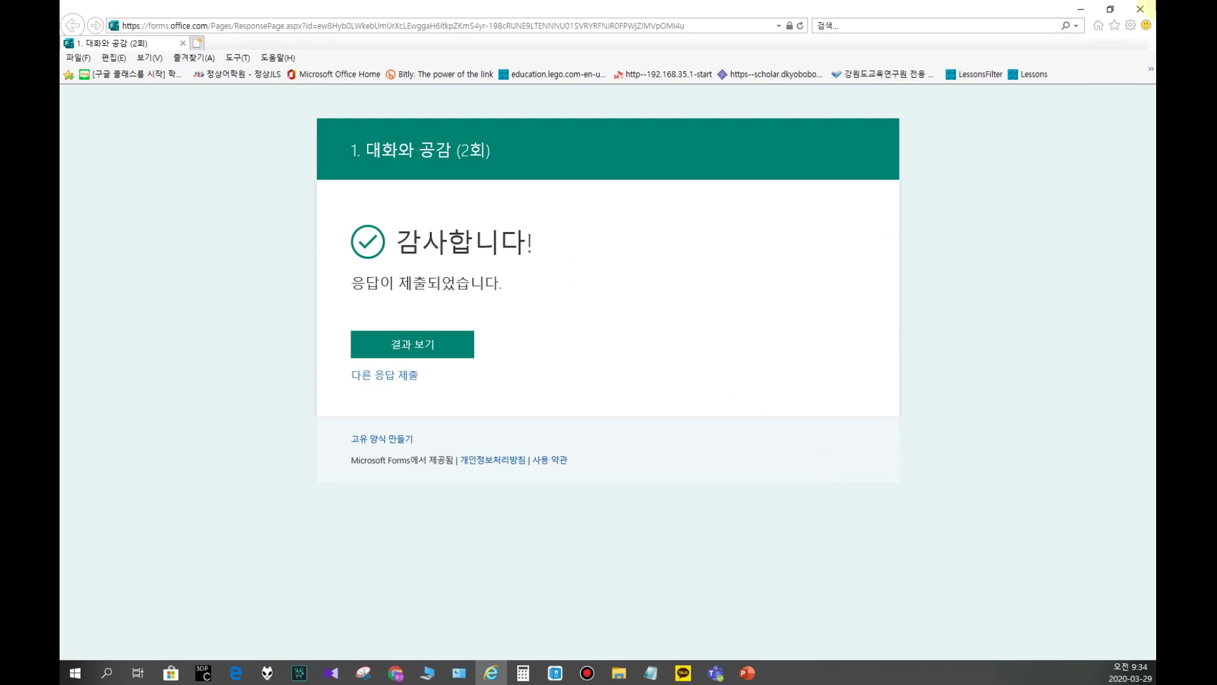
{"action": "left_click", "coordinate": [1137, 9]}
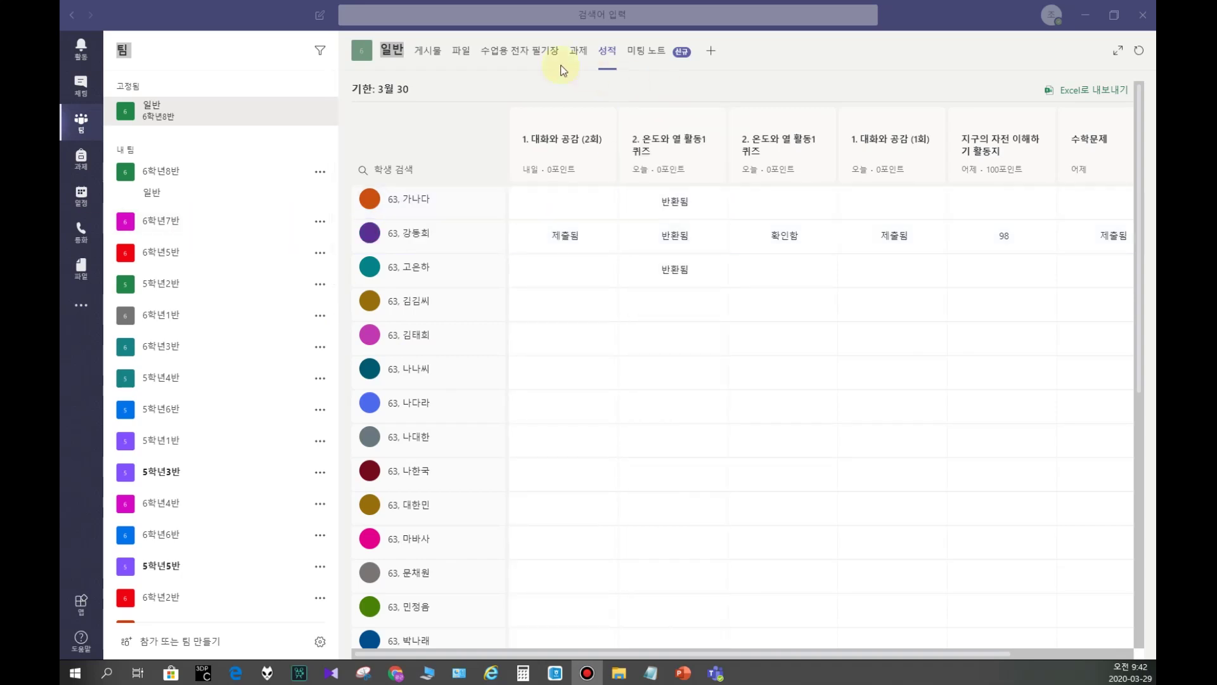
Step: In the 과제 tab, start a new quiz assignment using + 새 양식
{"action": "left_click", "coordinate": [578, 52]}
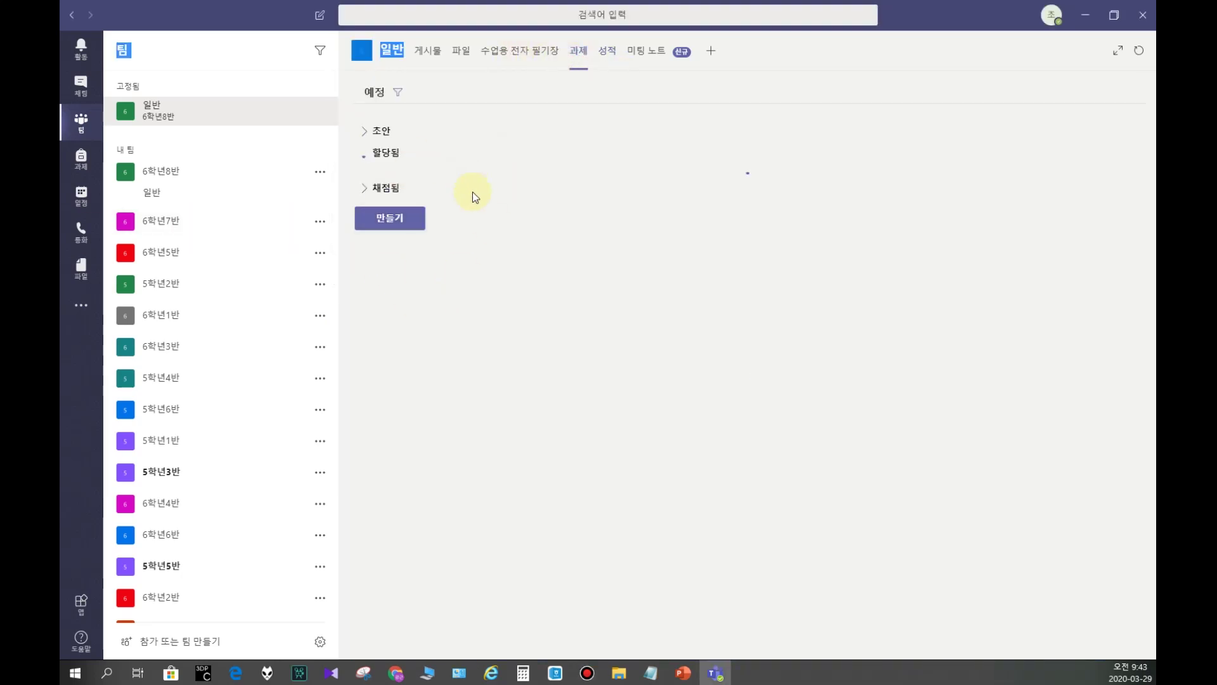
{"action": "left_click", "coordinate": [392, 426]}
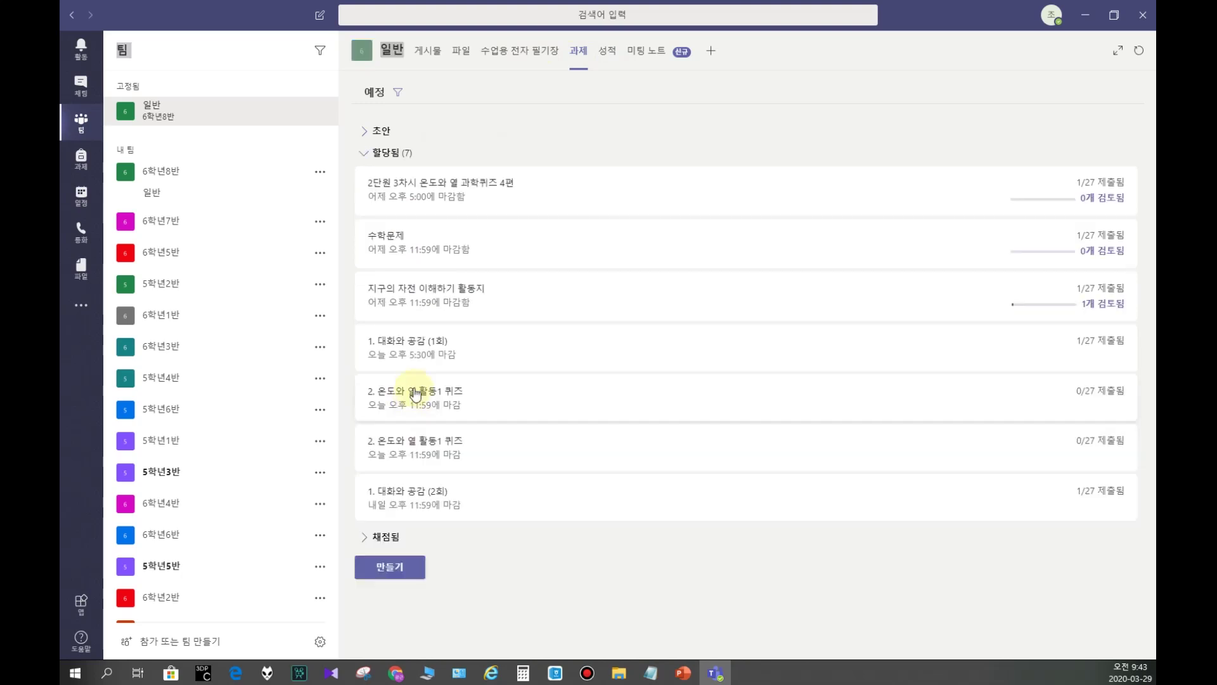
{"action": "left_click", "coordinate": [384, 515]}
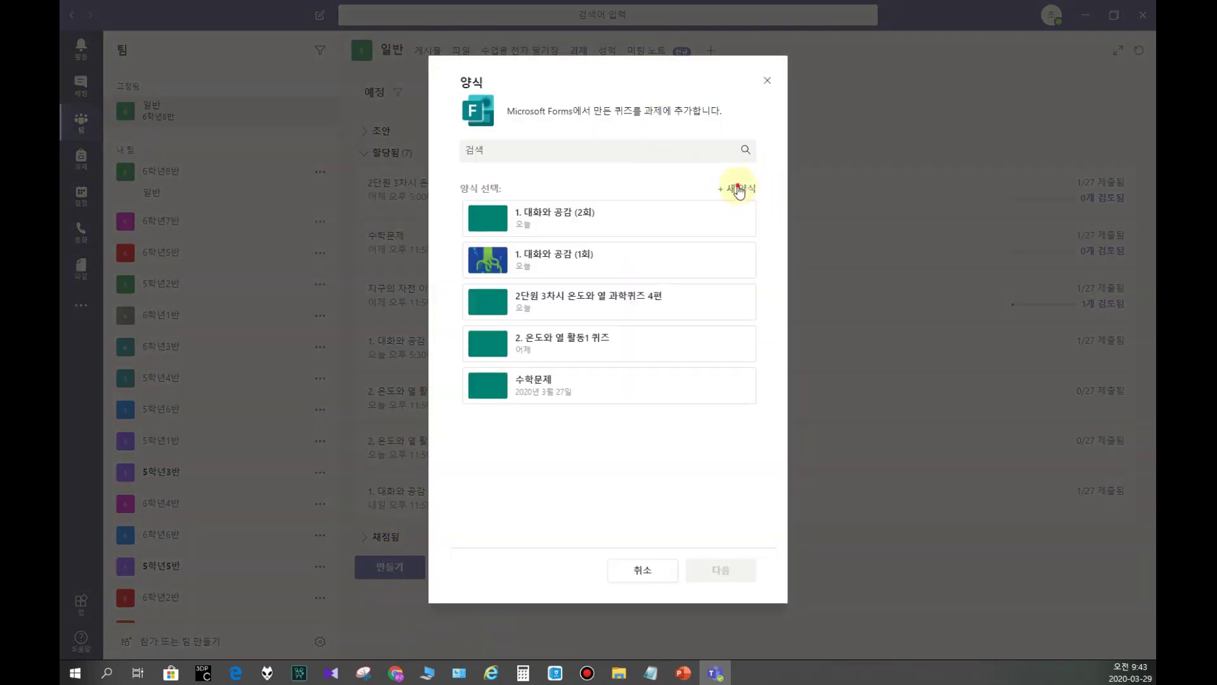
{"action": "left_click", "coordinate": [735, 189]}
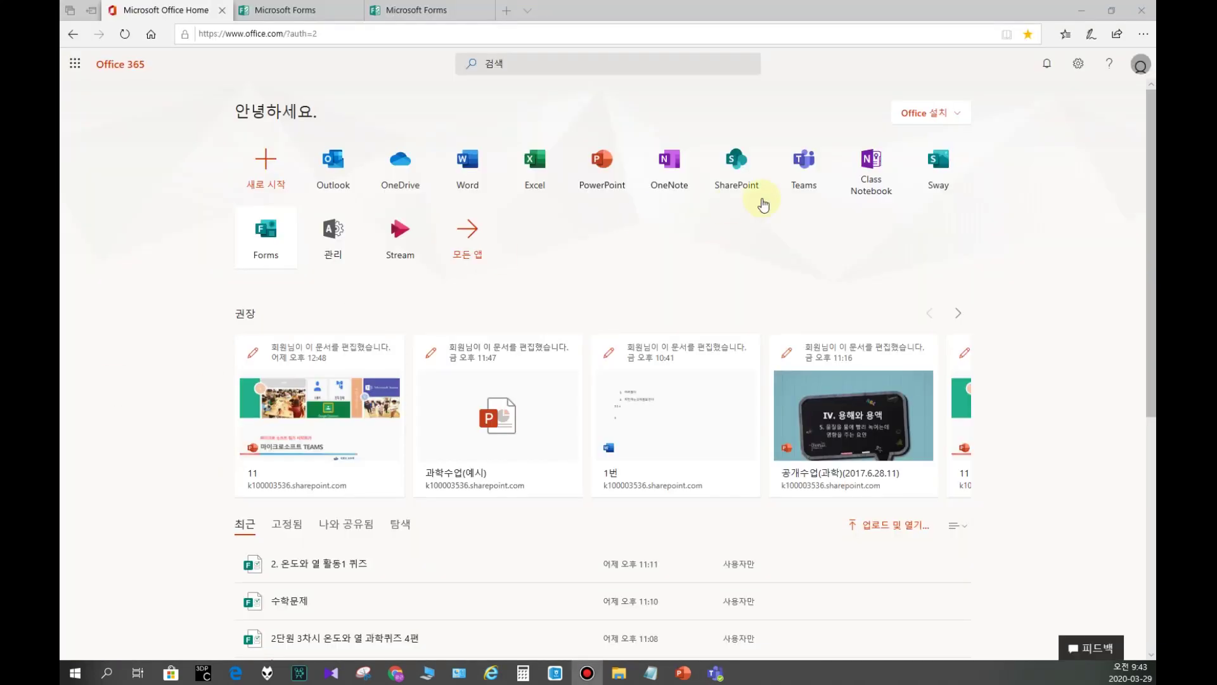
Step: Create a Forms quiz titled '1. 대화와 공감' and add a multiple-choice question
{"action": "left_click", "coordinate": [288, 245]}
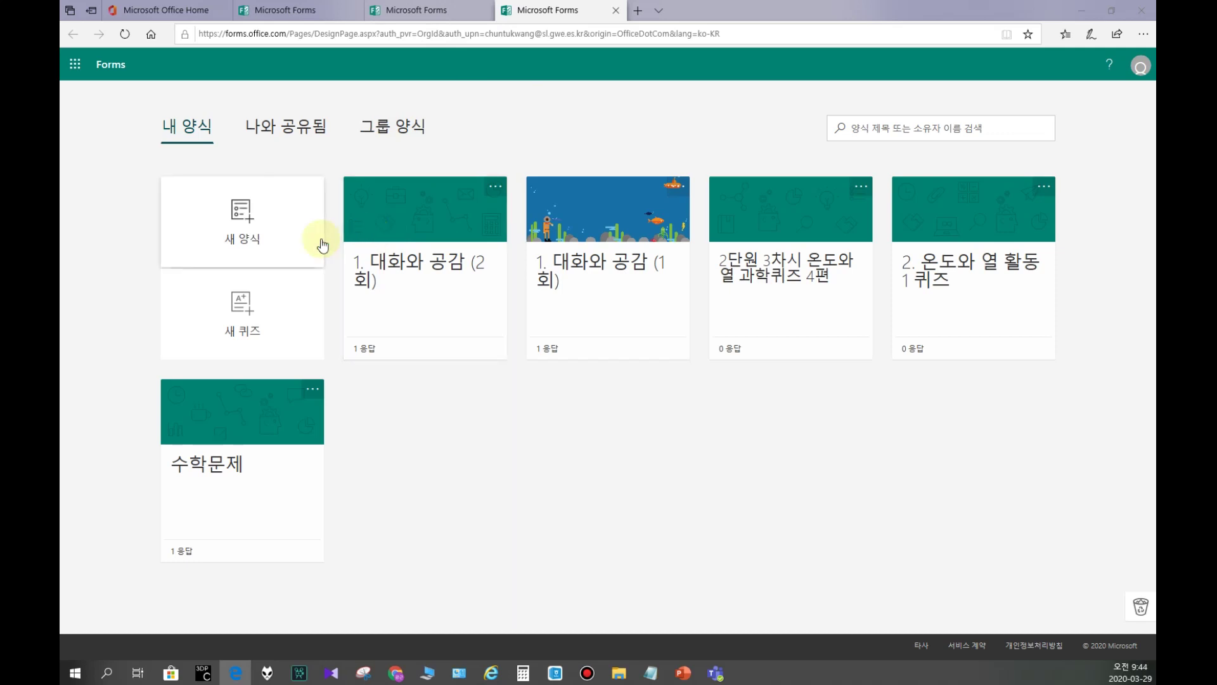
{"action": "left_click", "coordinate": [241, 309]}
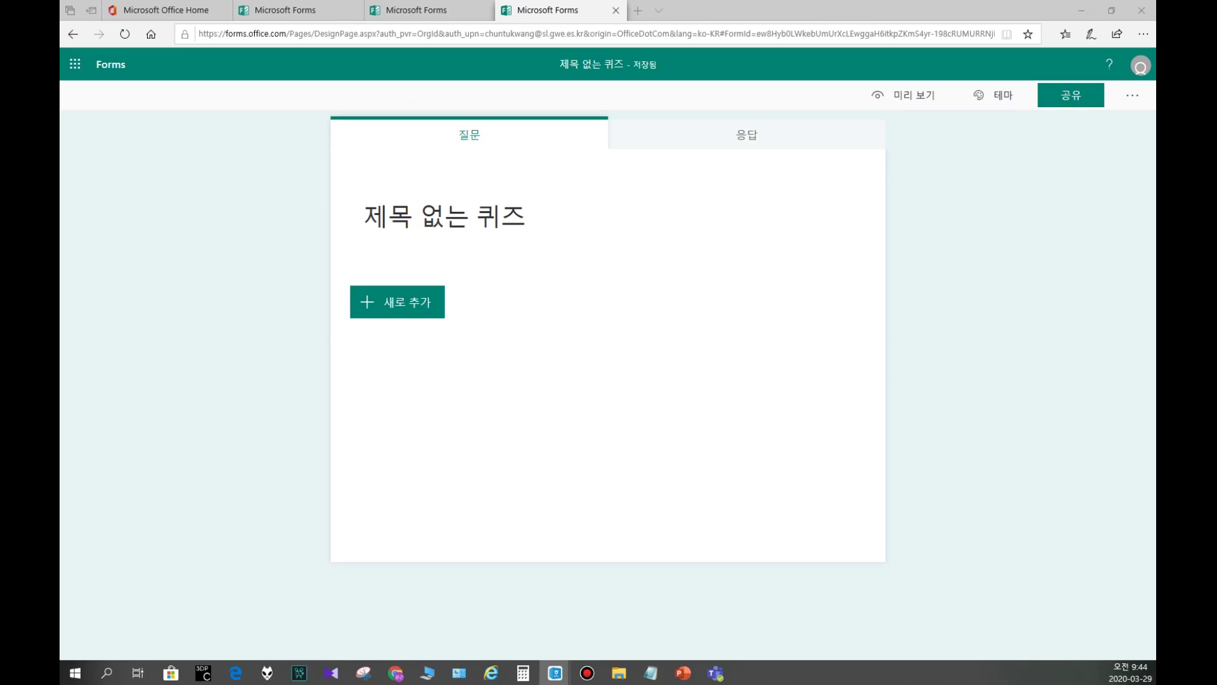
{"action": "left_click", "coordinate": [450, 214]}
{"action": "left_click", "coordinate": [451, 200]}
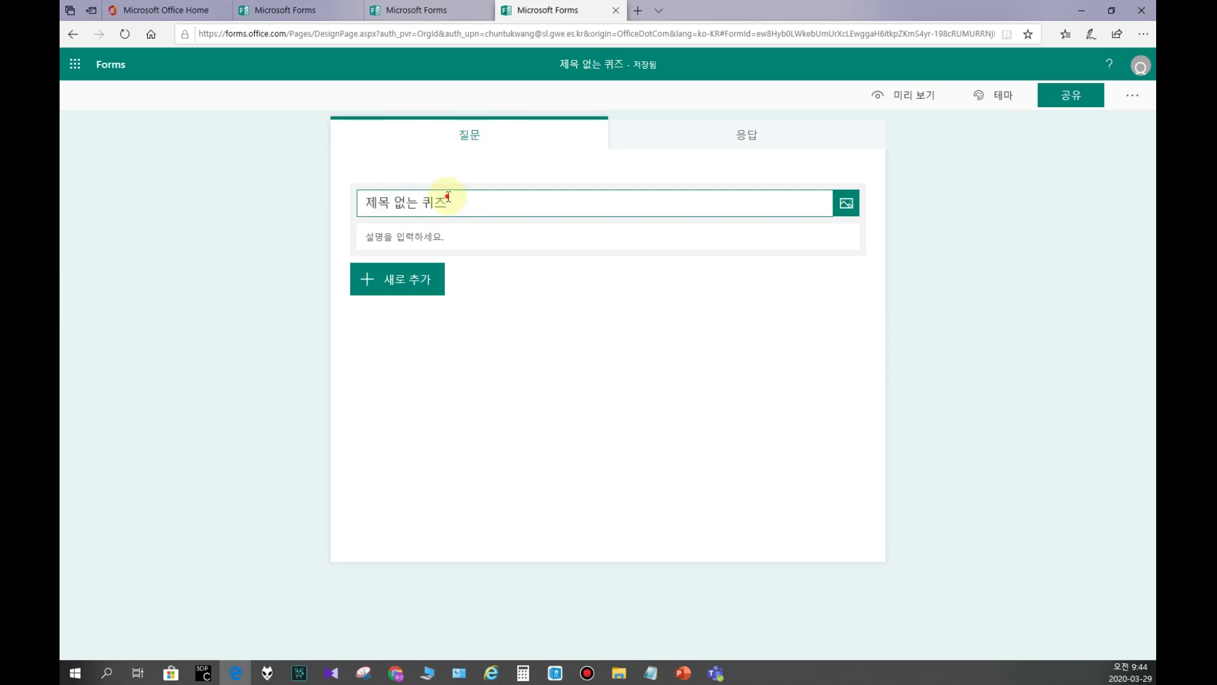
{"action": "triple_click", "coordinate": [450, 200]}
{"action": "type", "text": "1. 대화와 공감"}
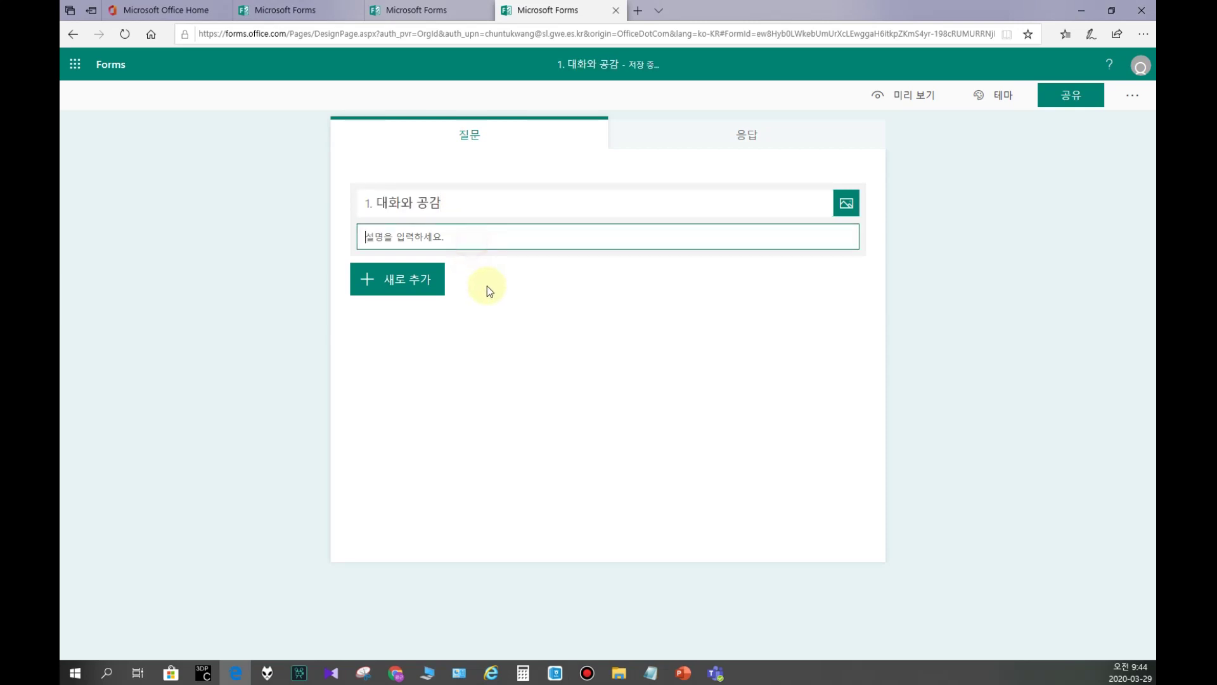
{"action": "left_click", "coordinate": [388, 282]}
{"action": "left_click", "coordinate": [437, 289]}
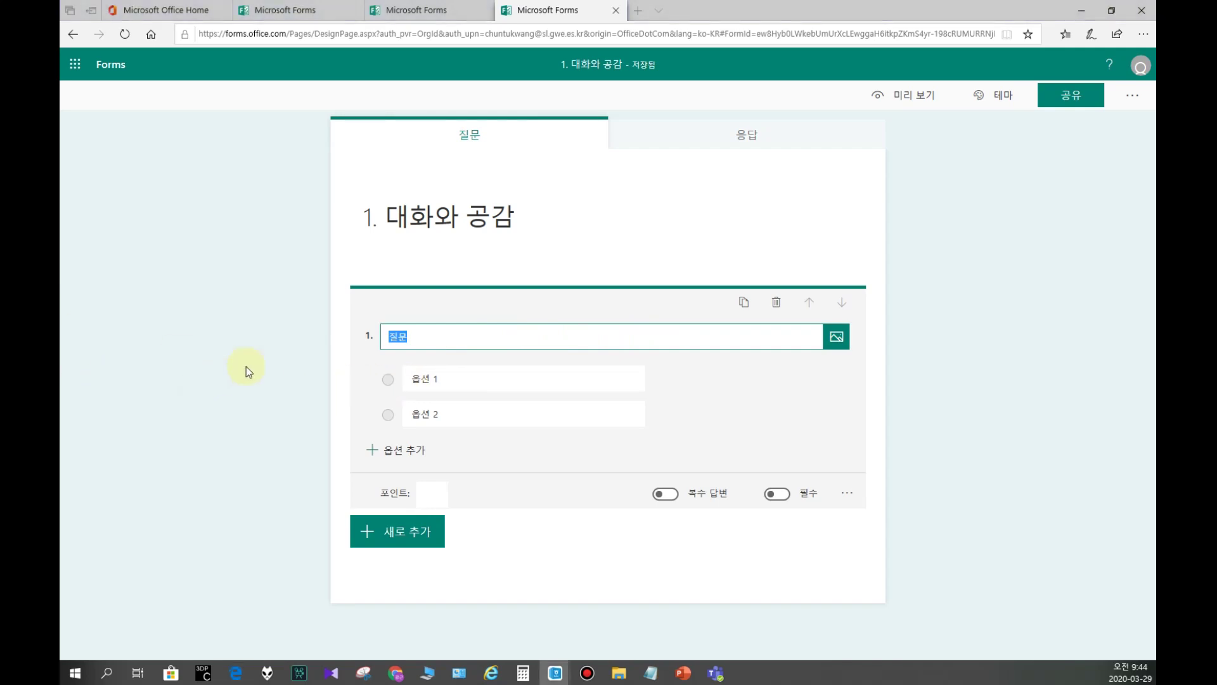
Step: Word question 1 as '다음 그림을 보고 물음에 답하시오.'
{"action": "left_click", "coordinate": [421, 336]}
{"action": "type", "text": "다음 그림을 보고 물음에 답하시오."}
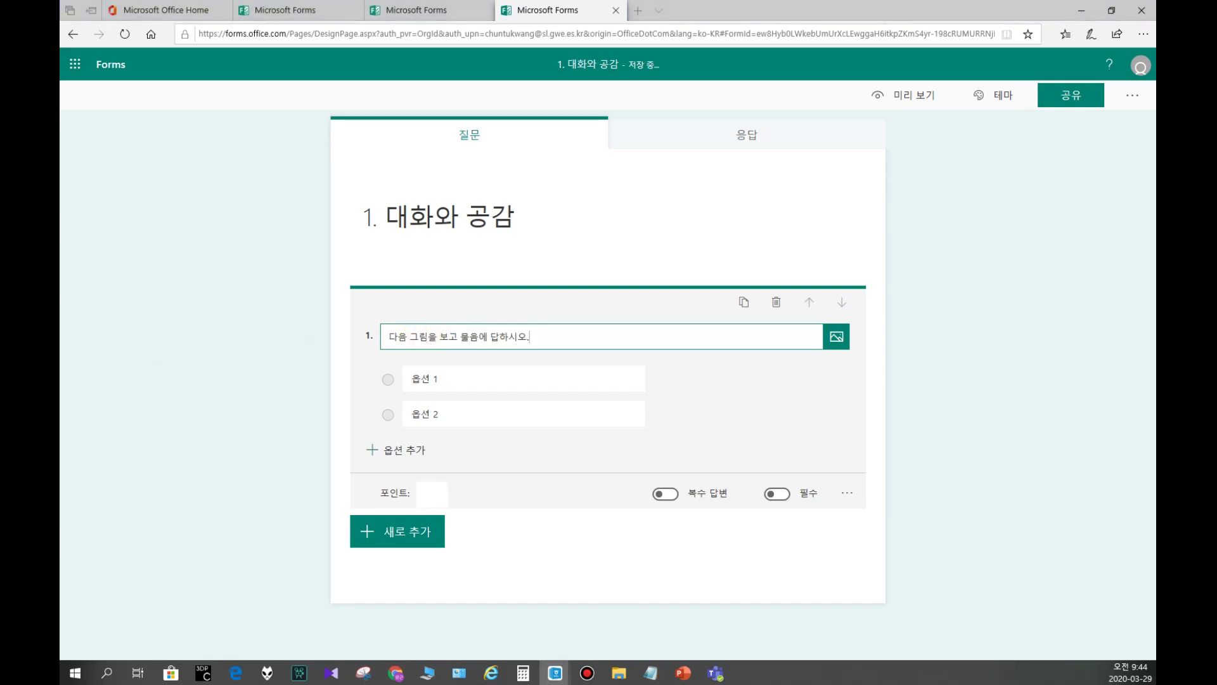
{"action": "left_click", "coordinate": [437, 379]}
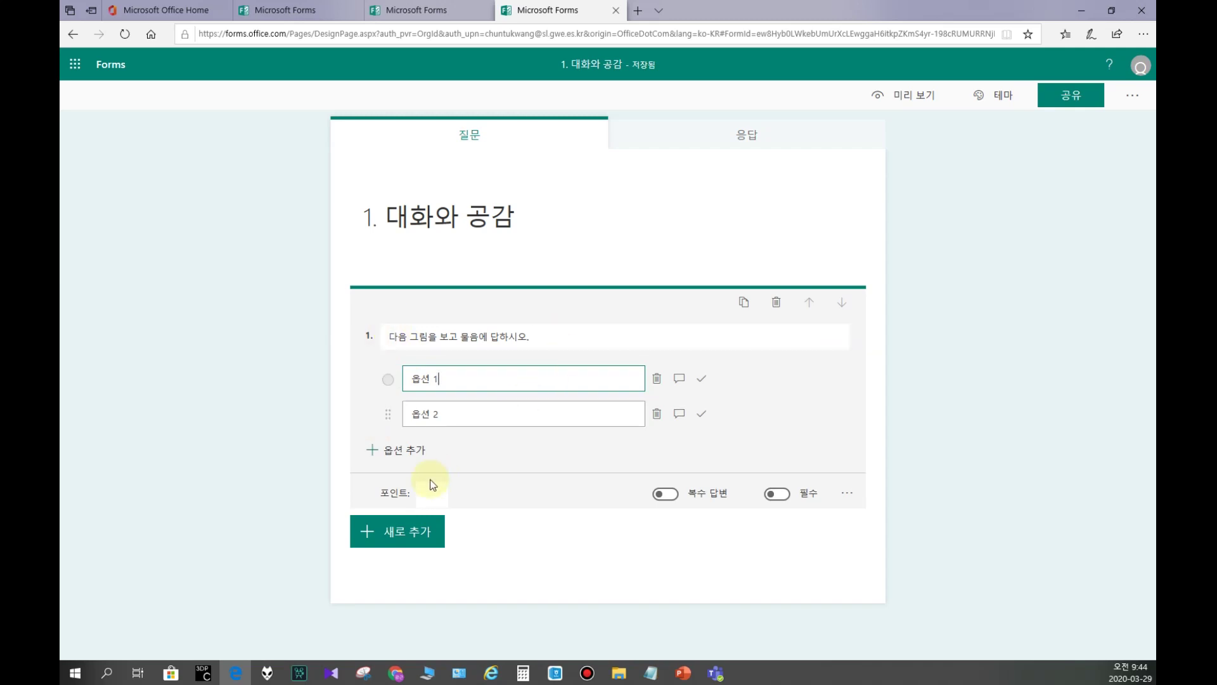
Step: Add text question 2 asking pupils to guess the characters' feelings, deleting its [2점] mark
{"action": "left_click", "coordinate": [395, 531]}
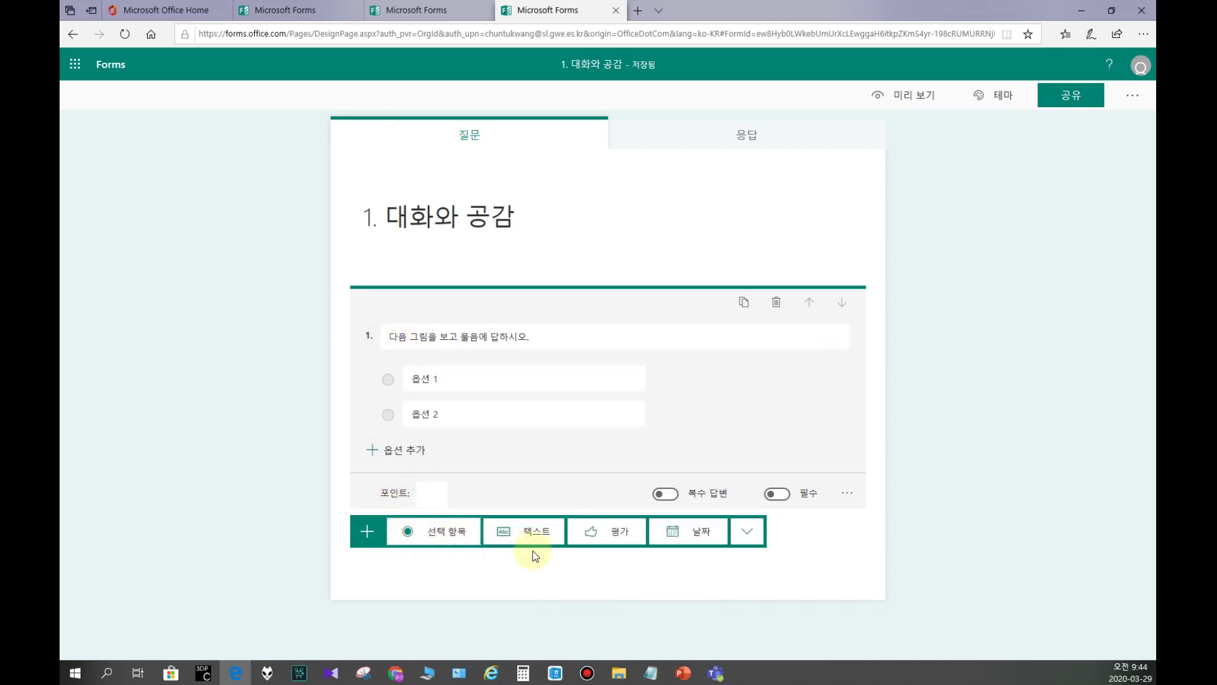
{"action": "left_click", "coordinate": [536, 531]}
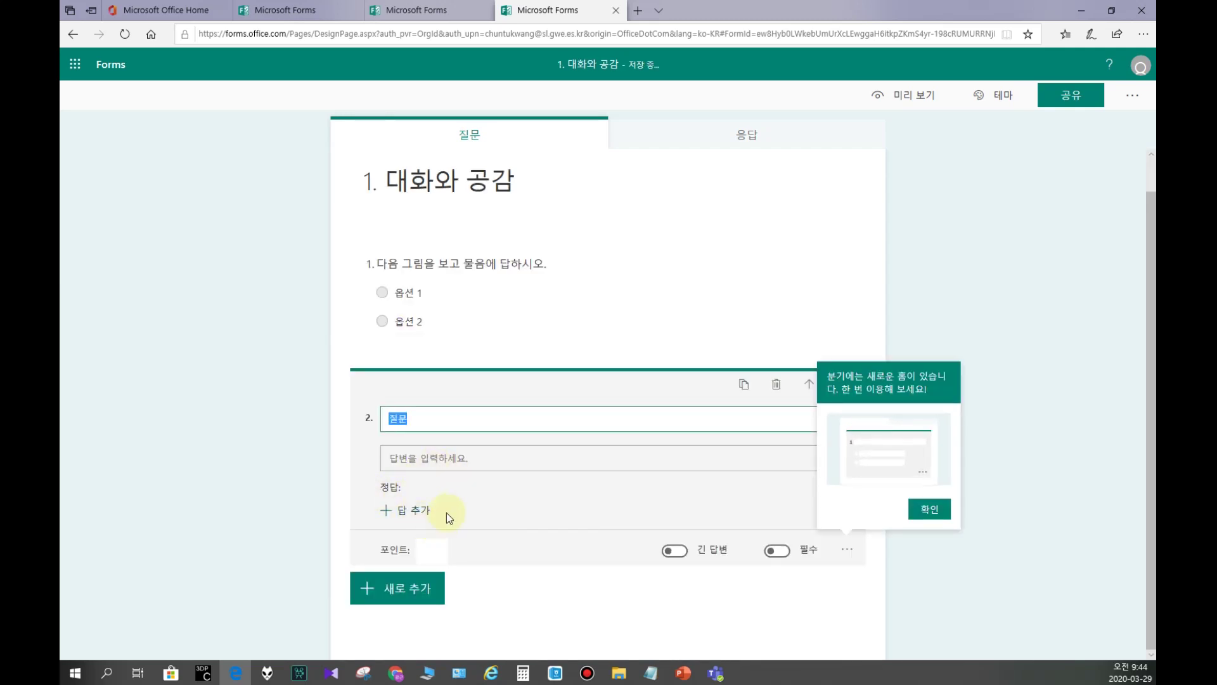
{"action": "left_click", "coordinate": [929, 510]}
{"action": "left_click", "coordinate": [452, 418]}
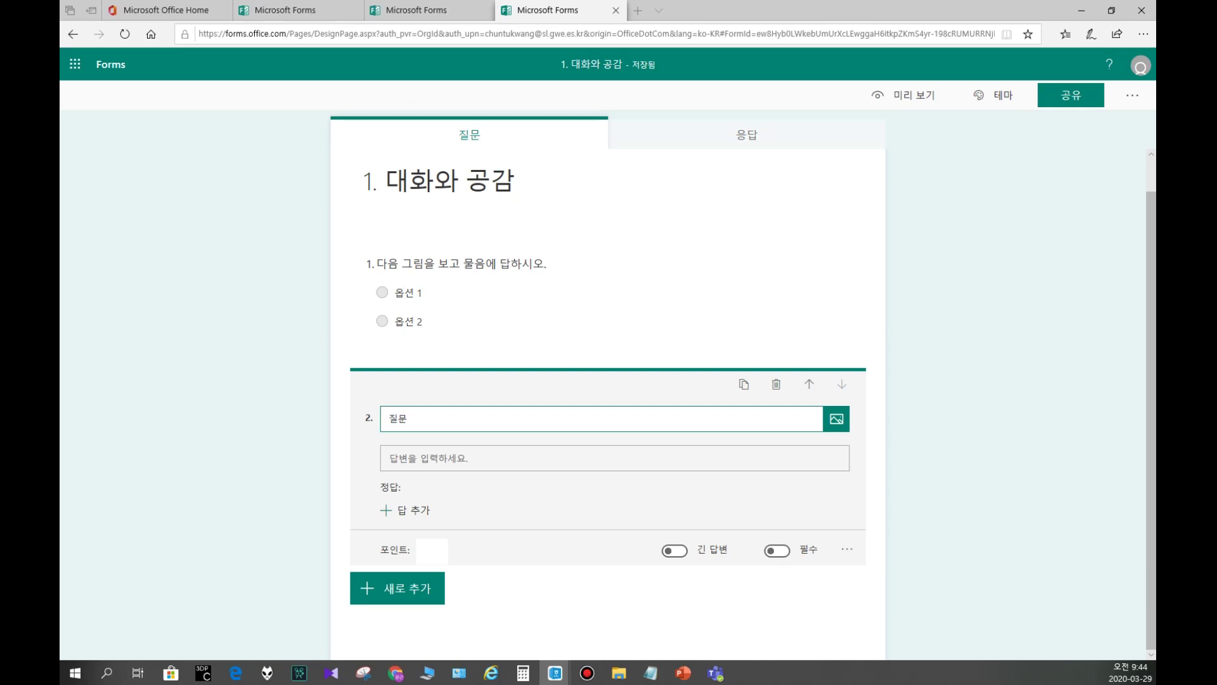
{"action": "left_click", "coordinate": [413, 421]}
{"action": "type", "text": "그림에 나타난 표정, 몸짓, 말투를 보고 인물의 기분이나 생각을 짐작해 쓰시오. [2점]"}
{"action": "left_click", "coordinate": [187, 458]}
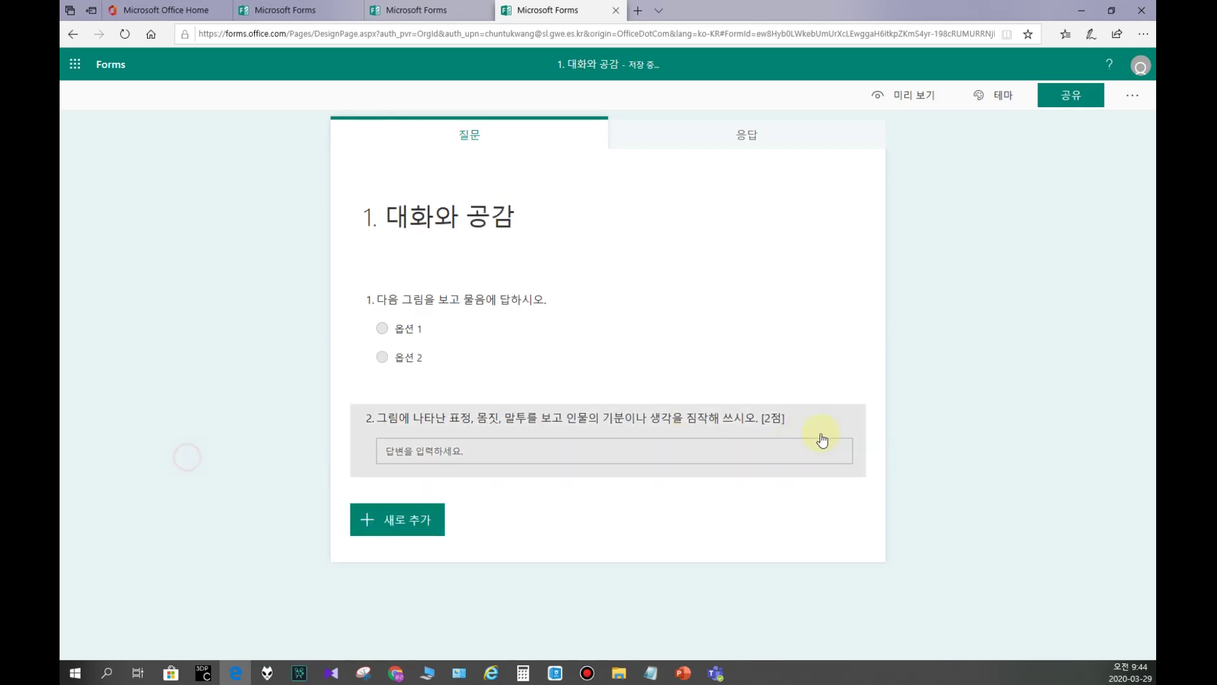
{"action": "left_click", "coordinate": [768, 413]}
{"action": "left_click", "coordinate": [709, 438]}
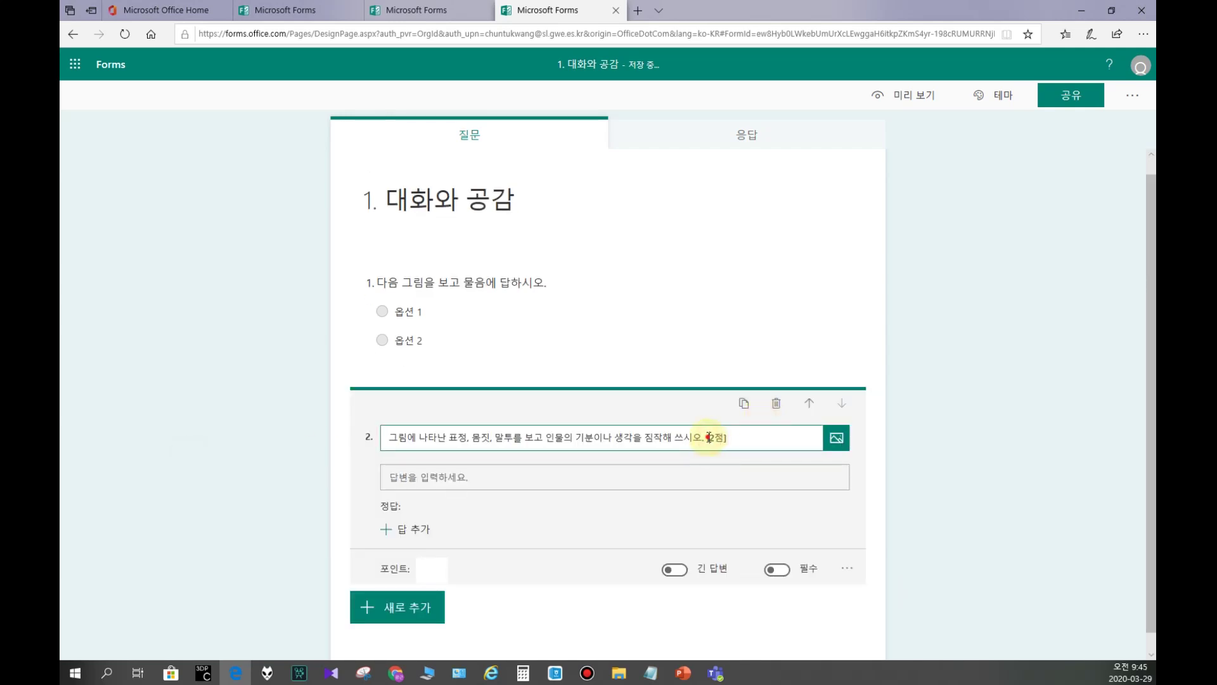
{"action": "key", "text": "BackSpace"}
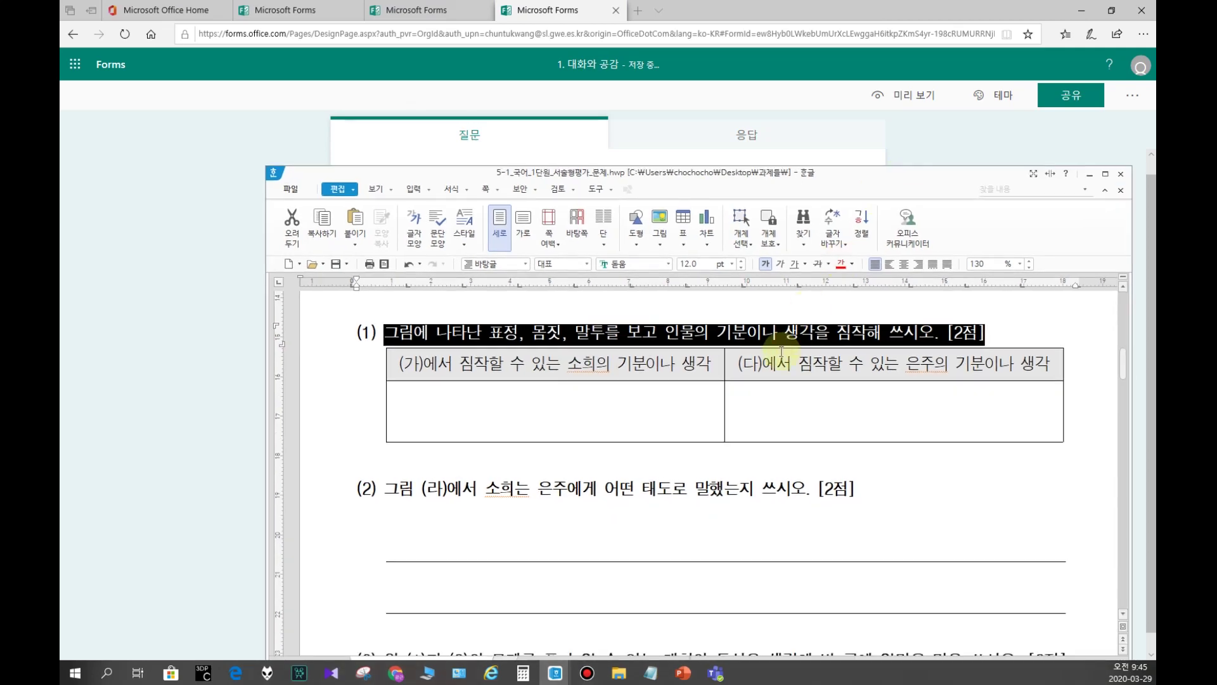
Step: Move the Hangul exam document window to the top and maximize it
{"action": "scroll", "coordinate": [777, 350], "scroll_direction": "up", "scroll_amount": 5}
{"action": "left_click_drag", "start_coordinate": [665, 178], "coordinate": [514, 4]}
{"action": "left_click", "coordinate": [387, 327]}
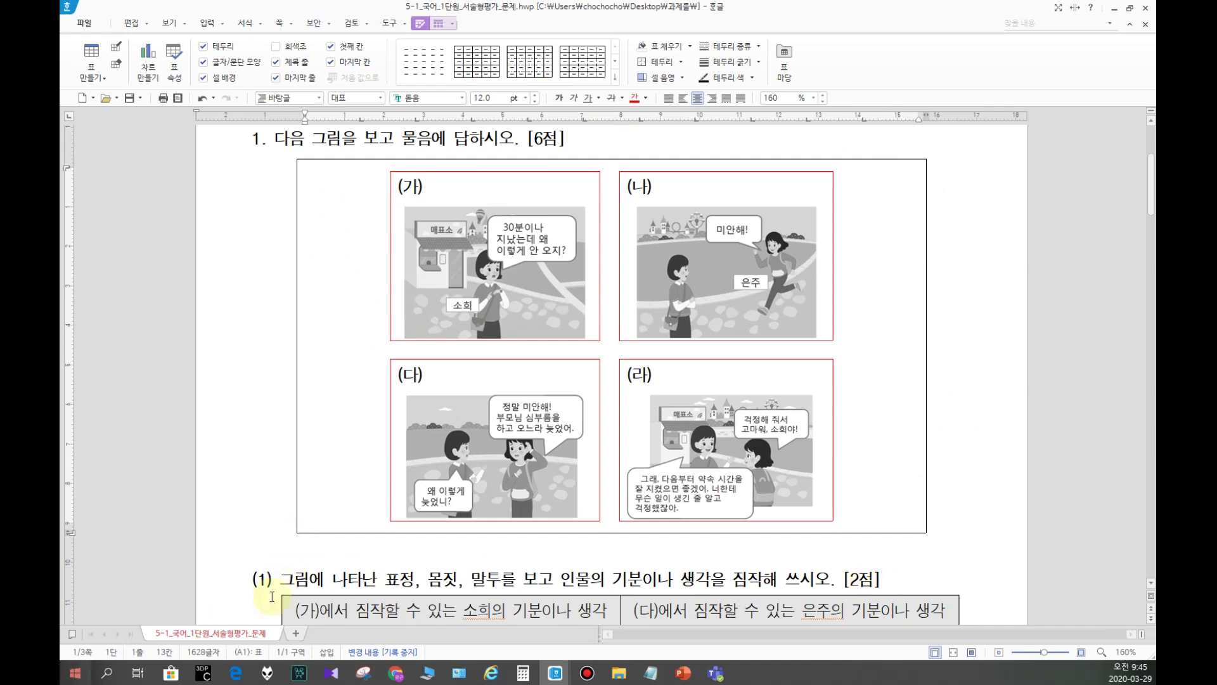
Step: Open Windows search over the Hangul worksheet and search for 캡처
{"action": "left_click", "coordinate": [362, 675]}
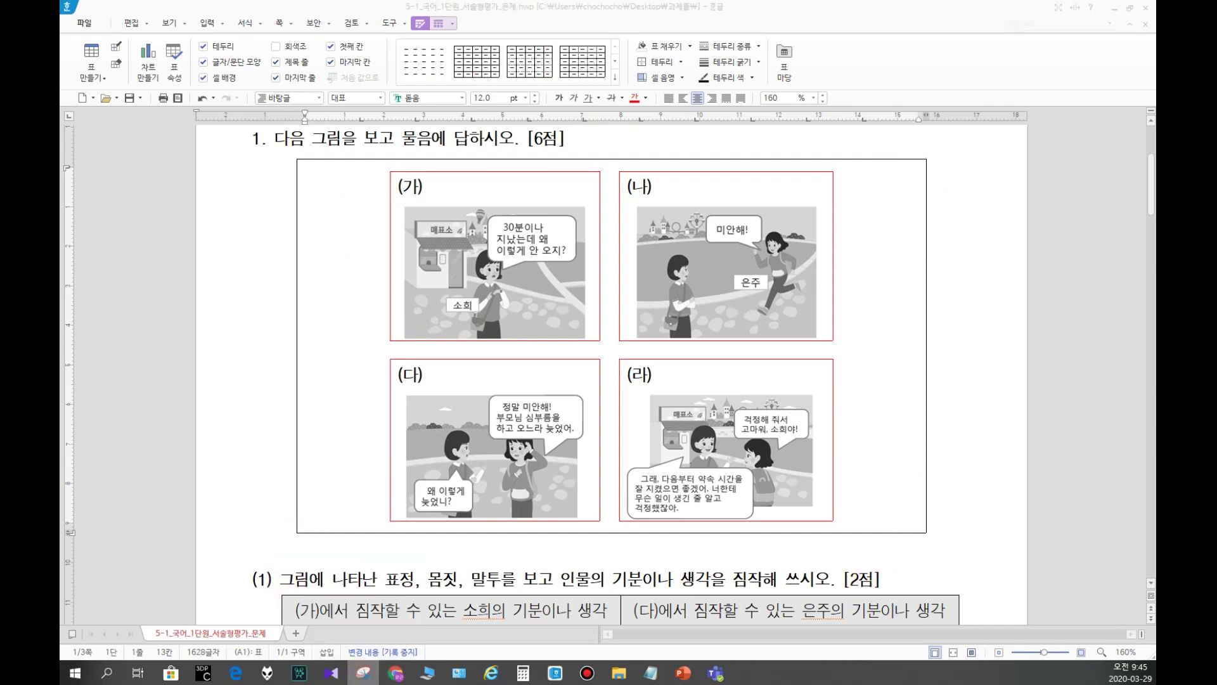
{"action": "key", "text": "Escape"}
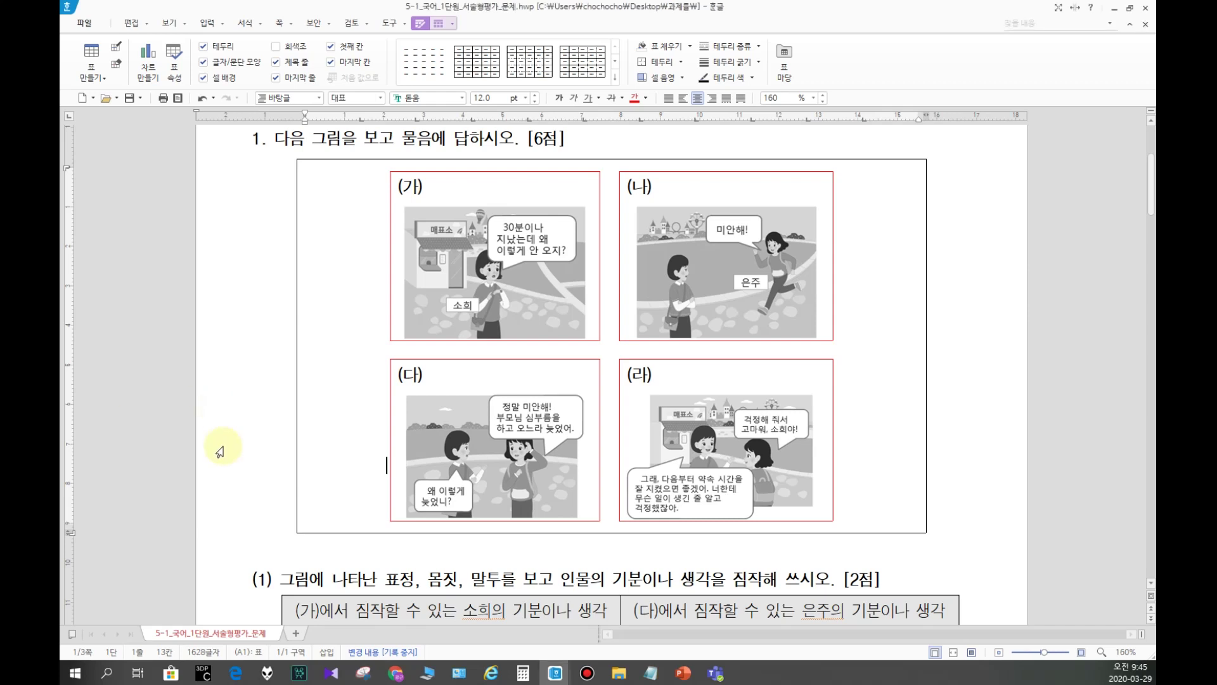
{"action": "left_click", "coordinate": [366, 677]}
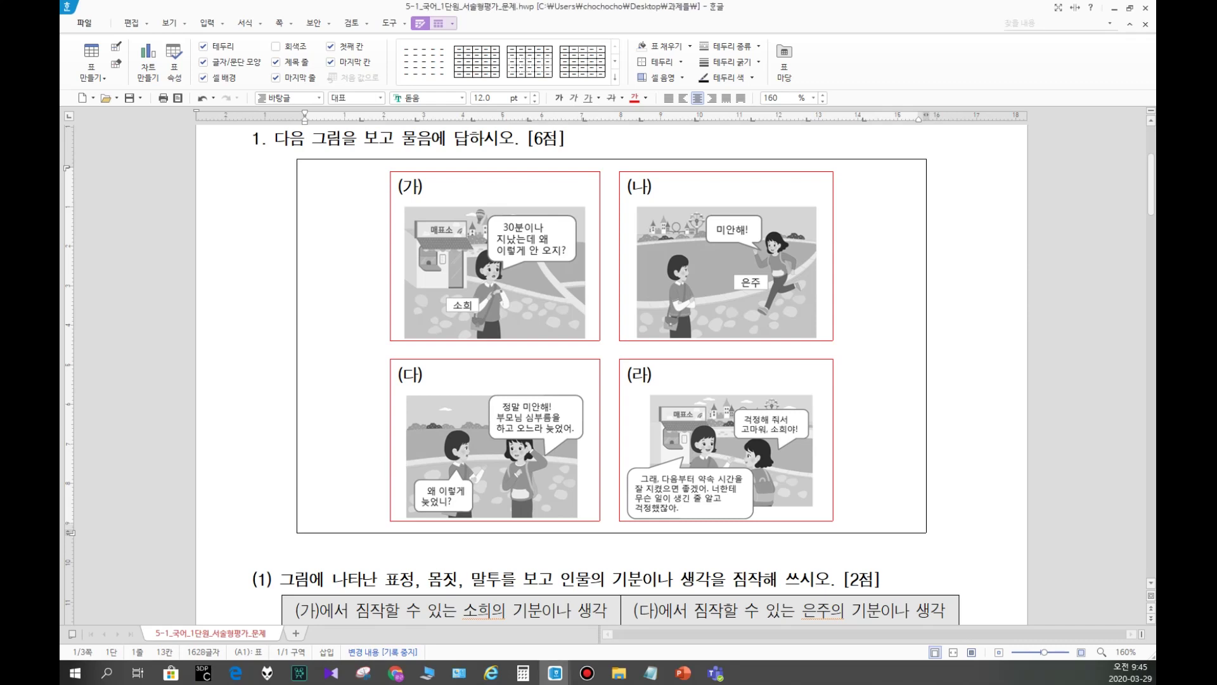
{"action": "left_click", "coordinate": [133, 660]}
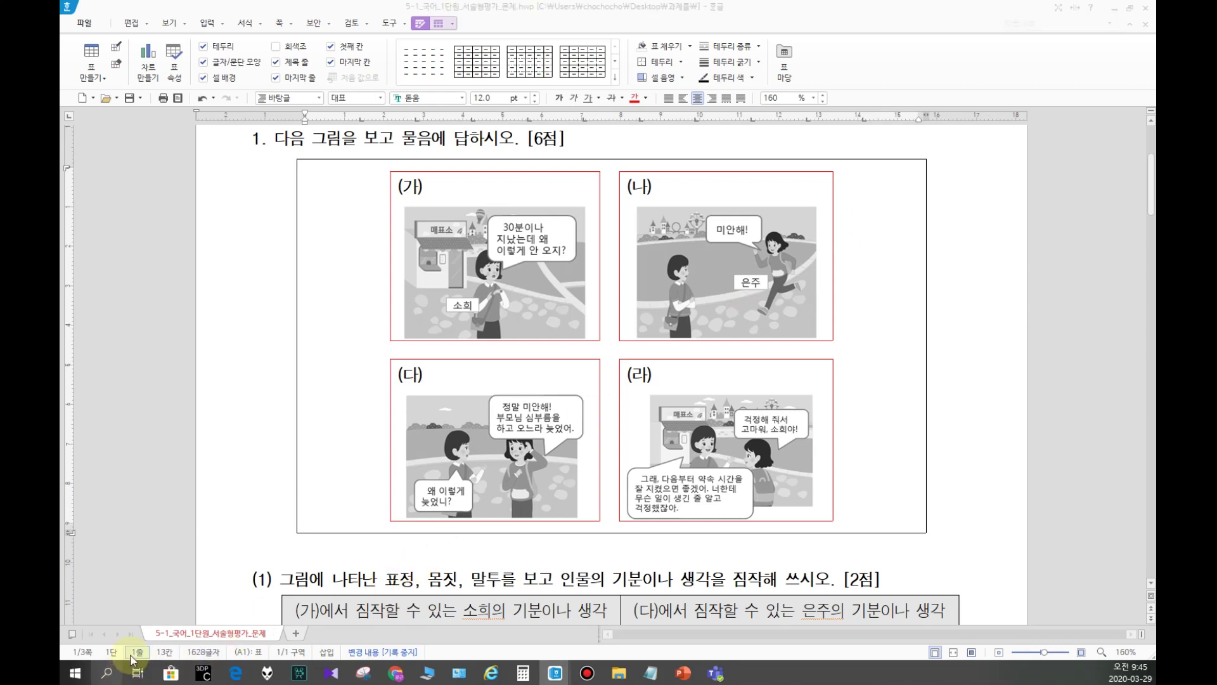
{"action": "left_click", "coordinate": [108, 646]}
{"action": "type", "text": "캡처"}
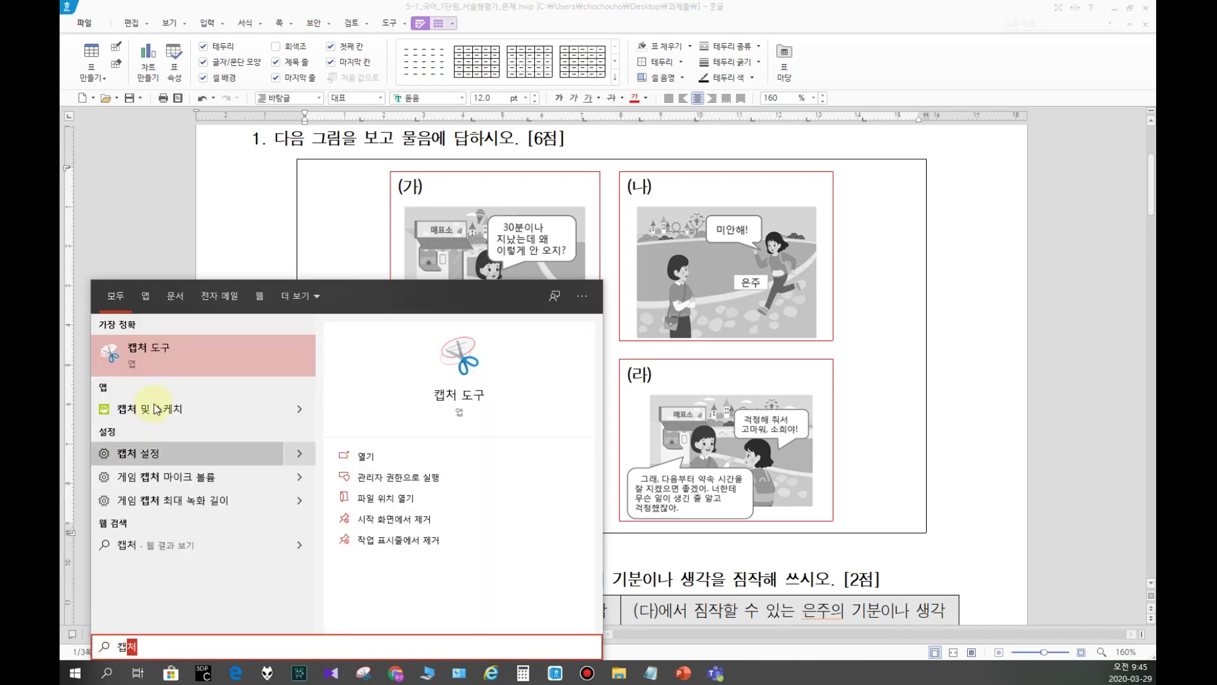
Step: Launch Snipping Tool and capture the exam's four-panel picture
{"action": "left_click", "coordinate": [136, 352]}
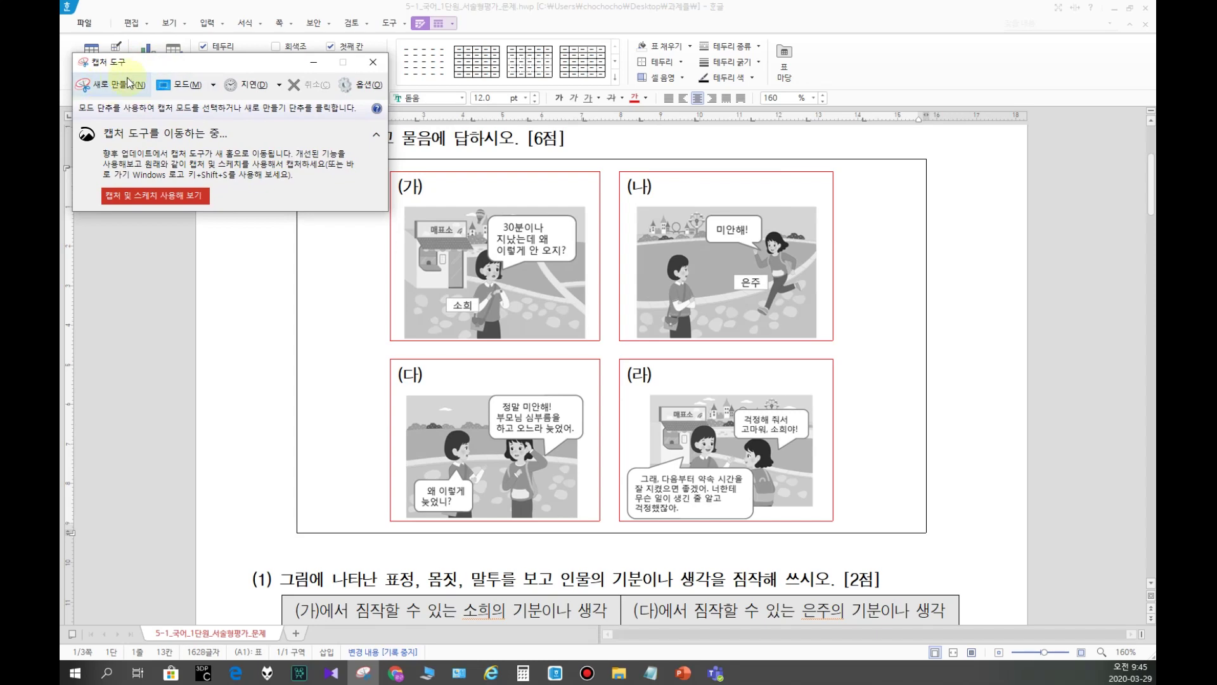
{"action": "left_click", "coordinate": [117, 84]}
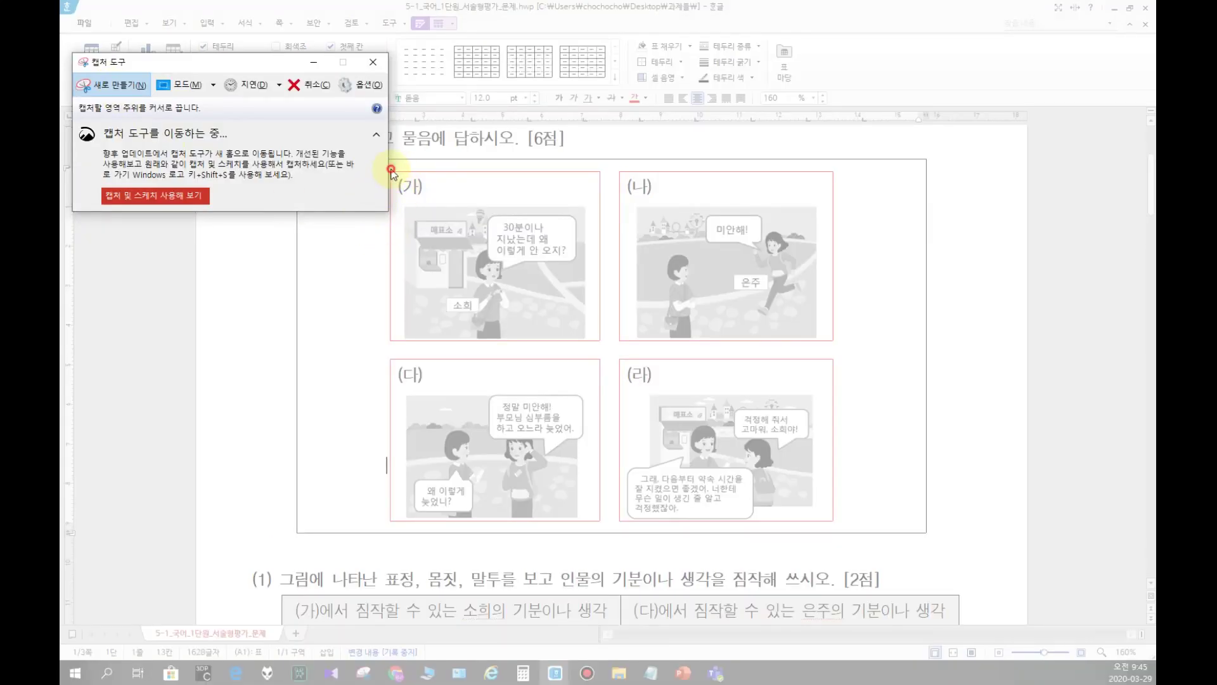
{"action": "left_click", "coordinate": [451, 225]}
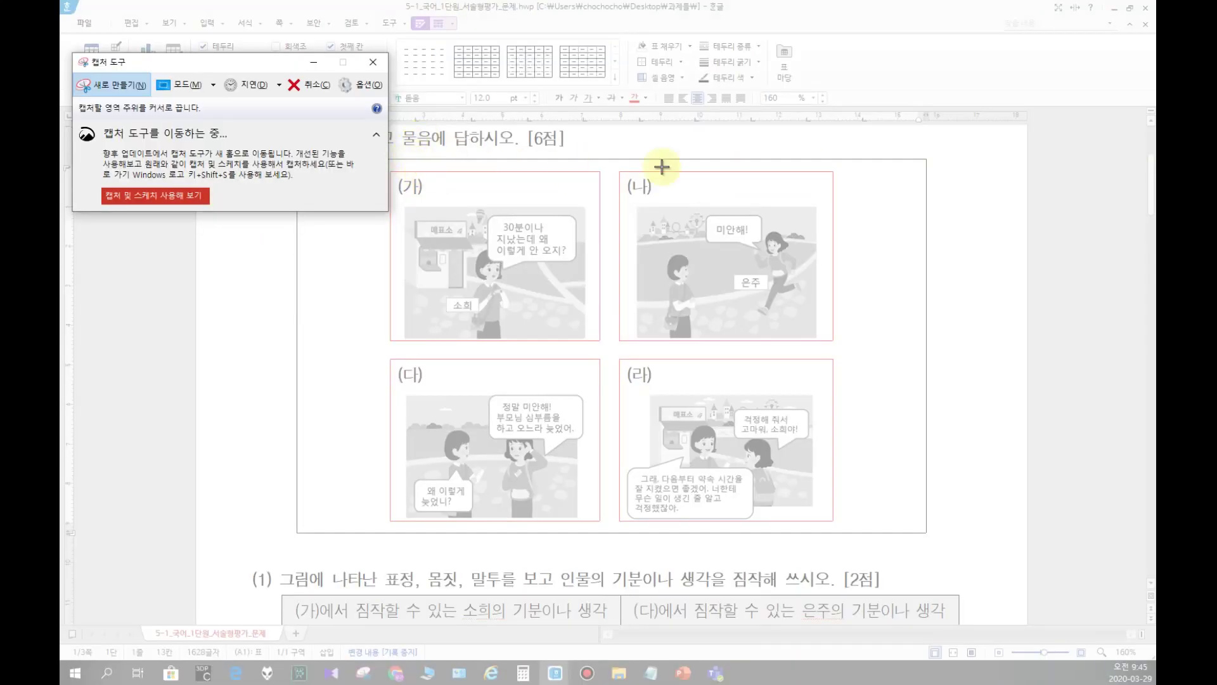
{"action": "left_click_drag", "start_coordinate": [837, 167], "coordinate": [388, 527]}
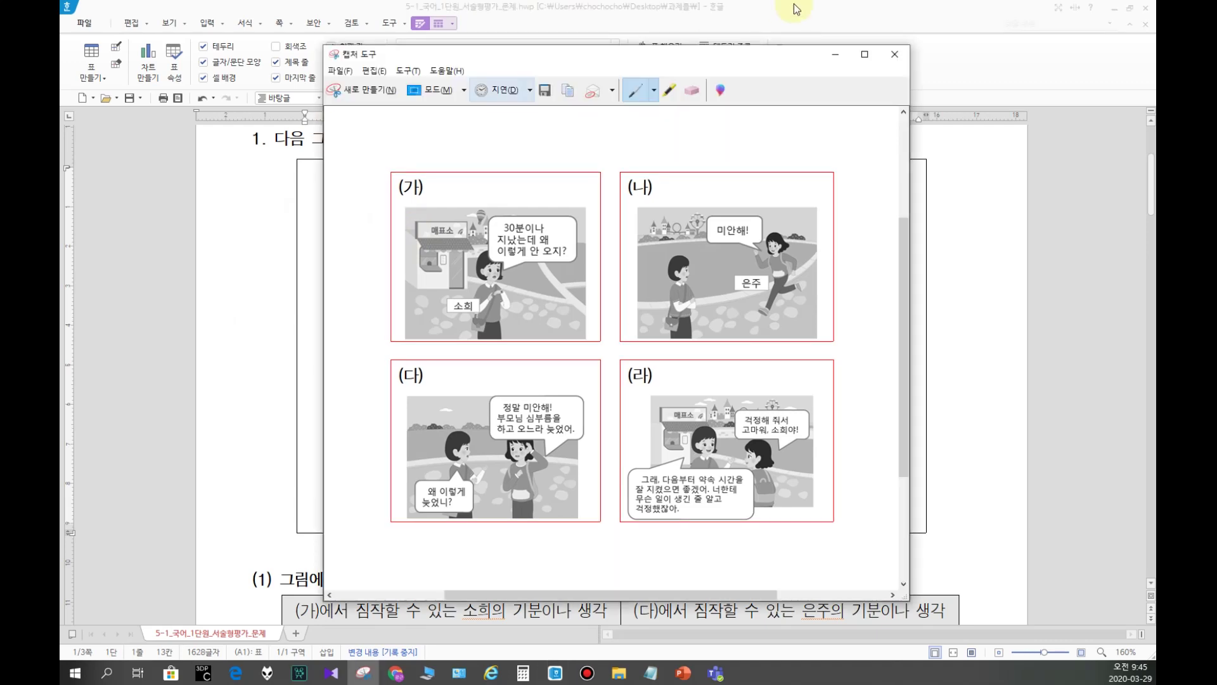
{"action": "left_click_drag", "start_coordinate": [639, 60], "coordinate": [575, 41]}
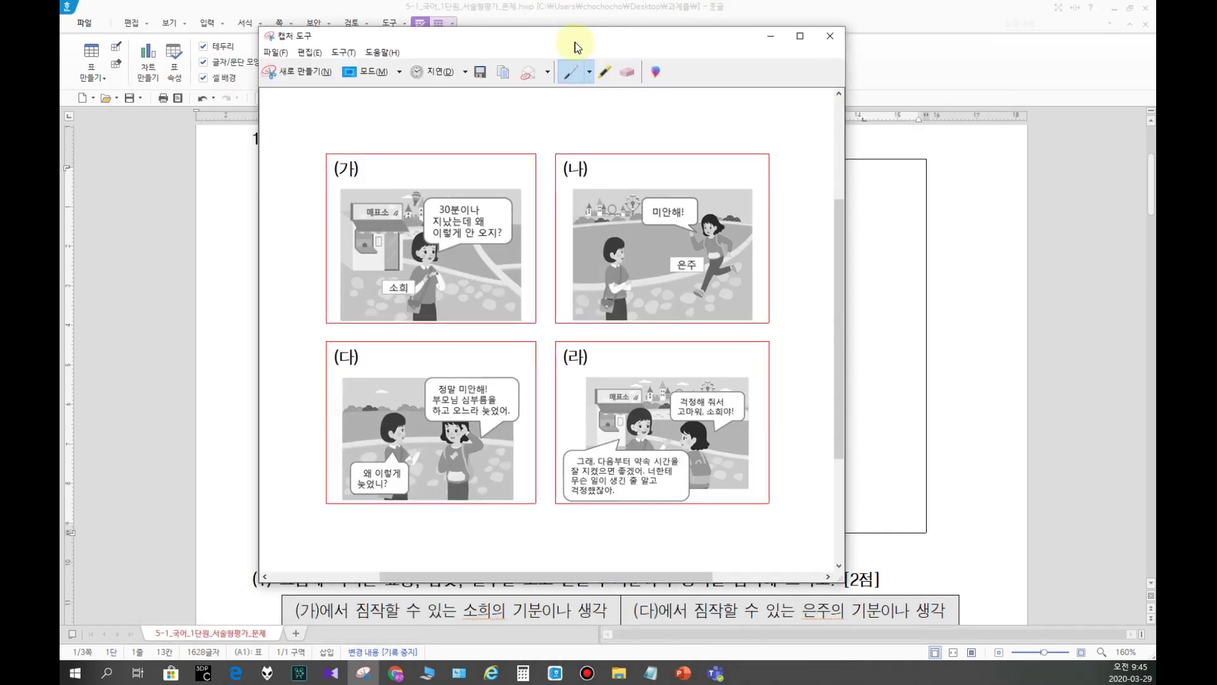
Step: Save the capture as PNG file 캡처1 in the Downloads folder
{"action": "left_click", "coordinate": [477, 78]}
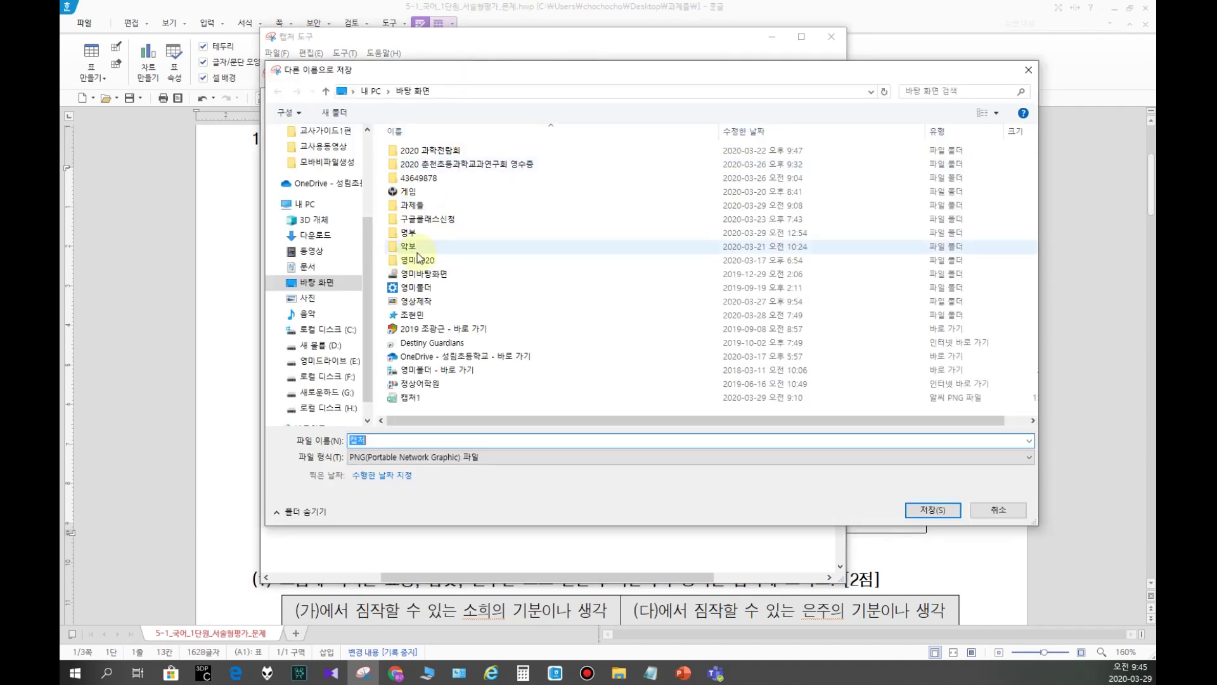
{"action": "scroll", "coordinate": [326, 166], "scroll_direction": "up", "scroll_amount": 1}
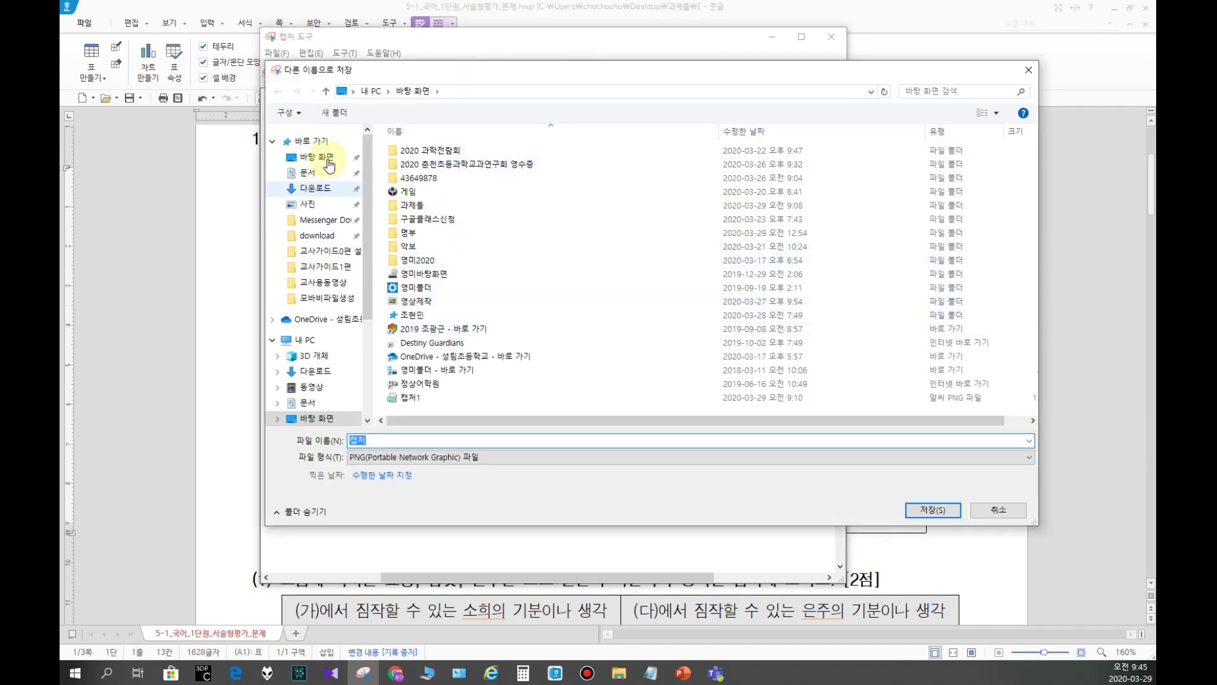
{"action": "left_click", "coordinate": [311, 189]}
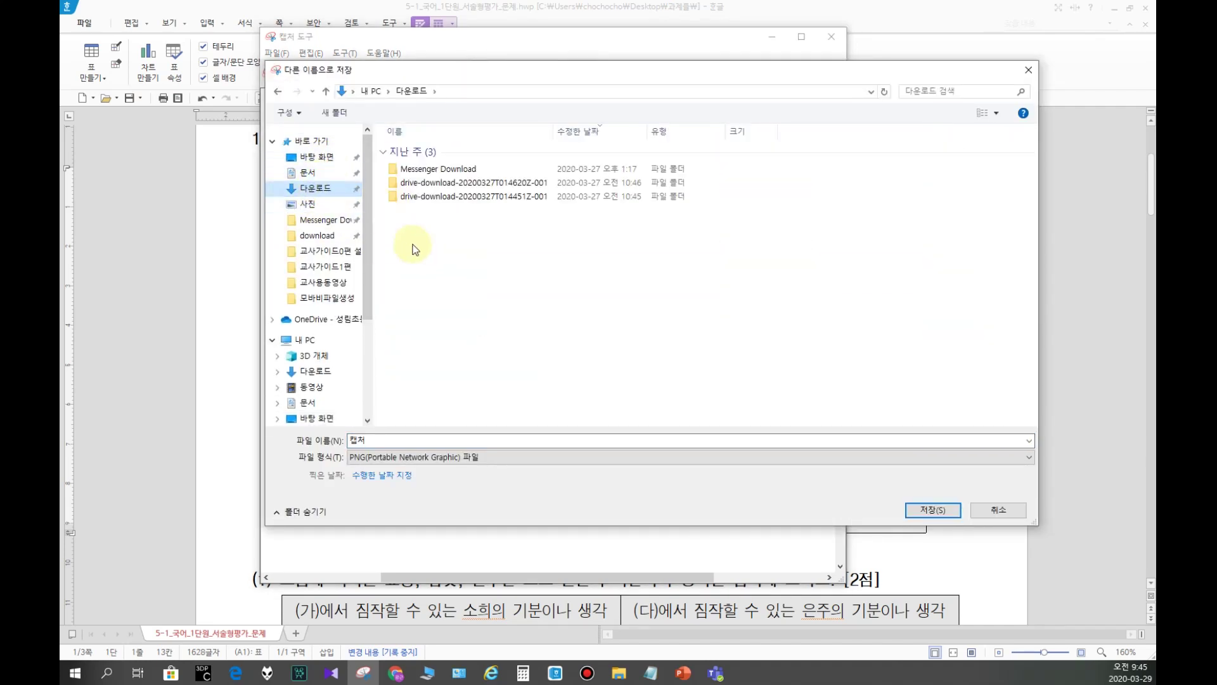
{"action": "left_click", "coordinate": [383, 441]}
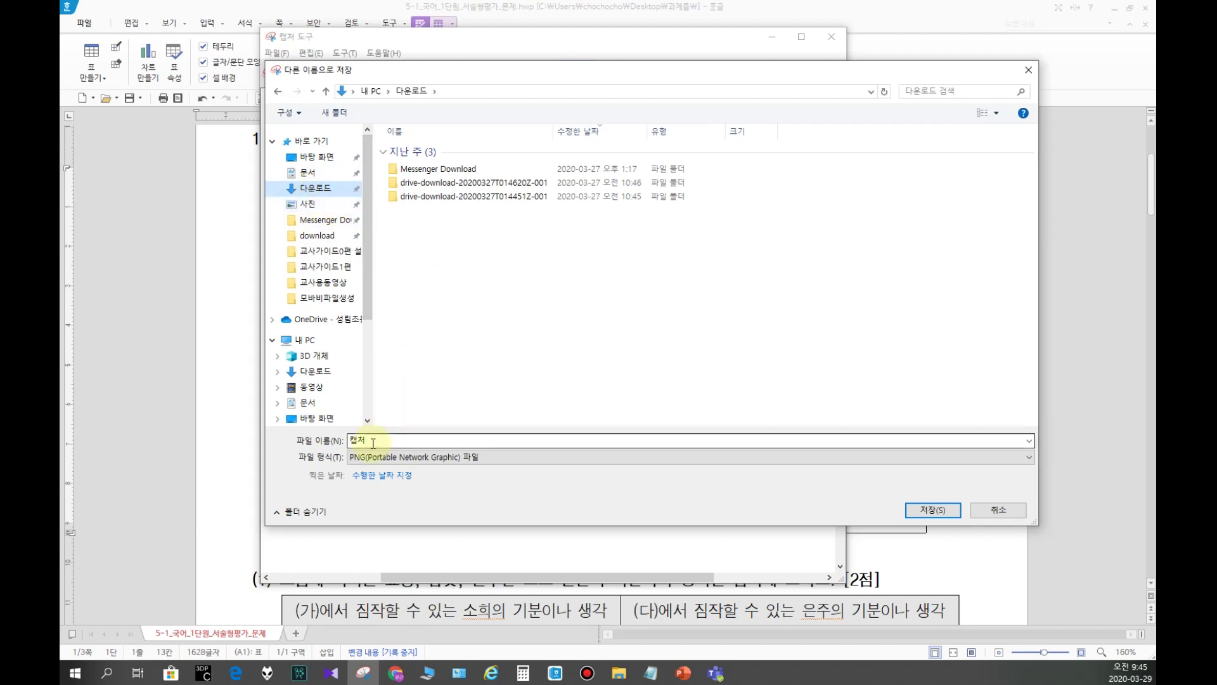
{"action": "type", "text": "1"}
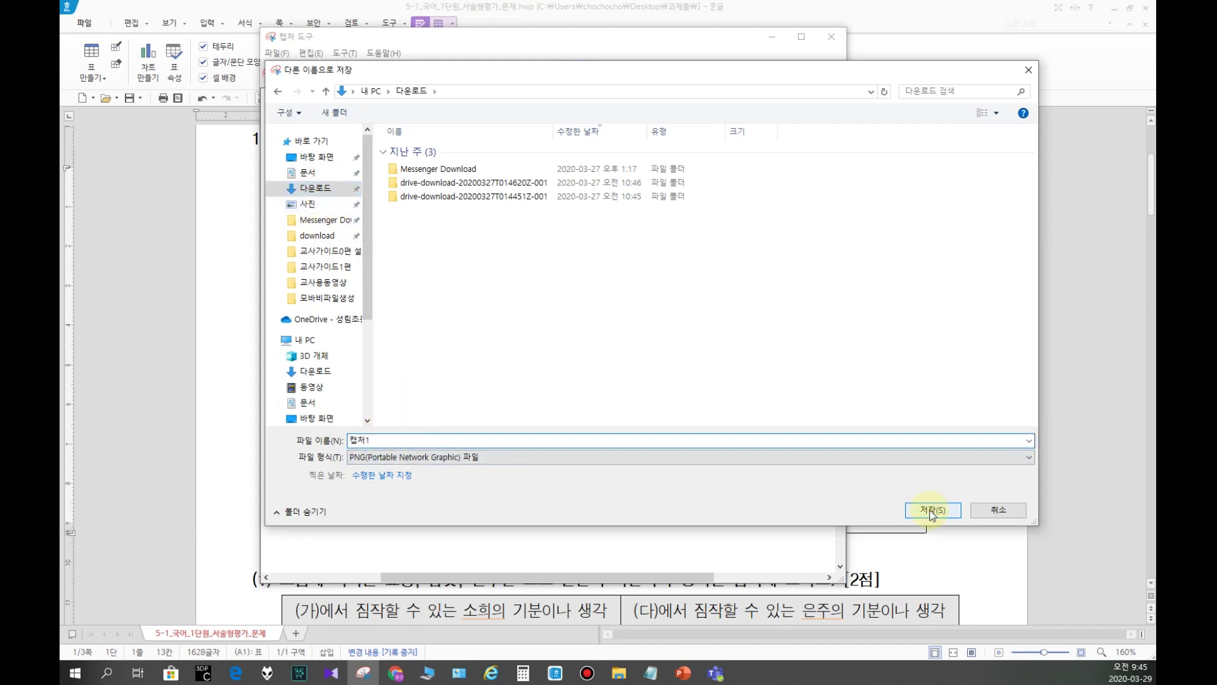
{"action": "left_click", "coordinate": [932, 510]}
{"action": "left_click", "coordinate": [203, 252]}
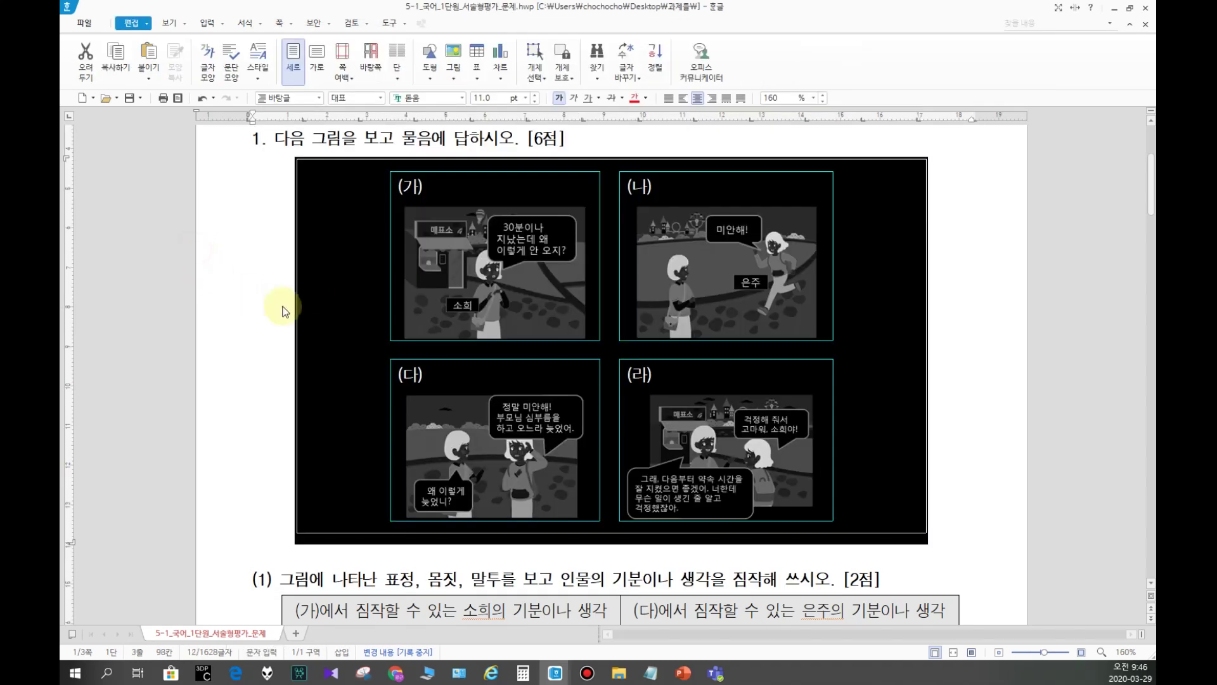
Step: Close the Hangul document without saving, and close Snipping Tool
{"action": "left_click", "coordinate": [1146, 9]}
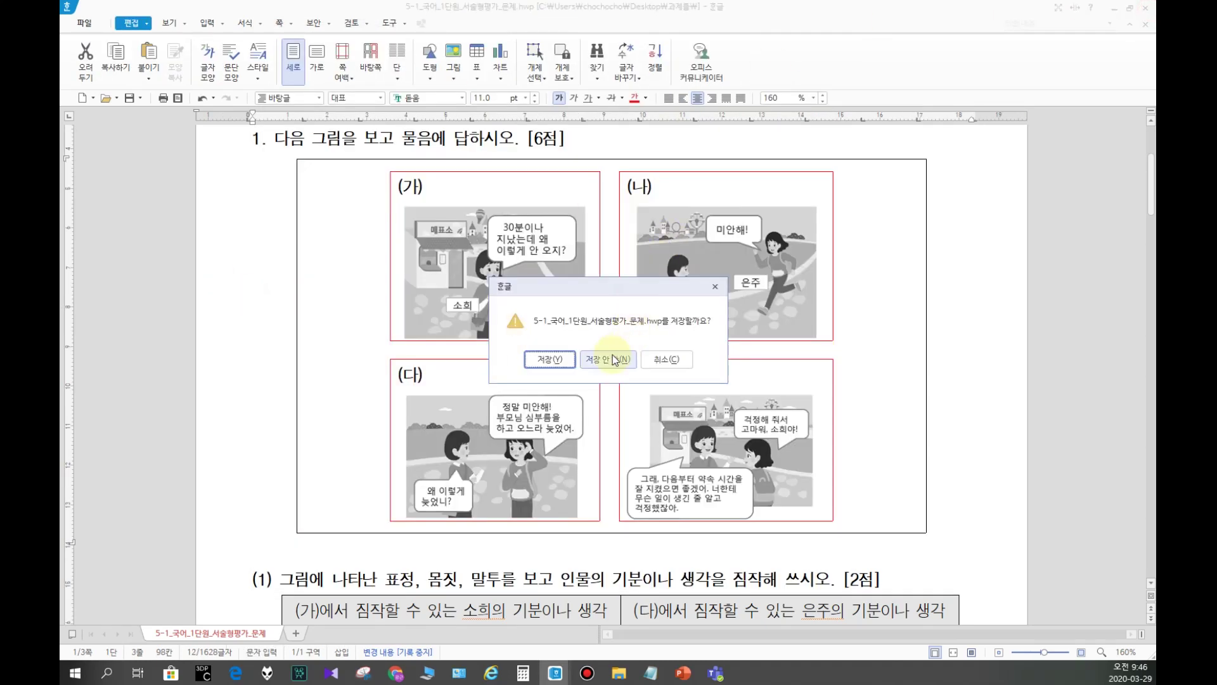
{"action": "left_click", "coordinate": [608, 359]}
{"action": "left_click", "coordinate": [830, 37]}
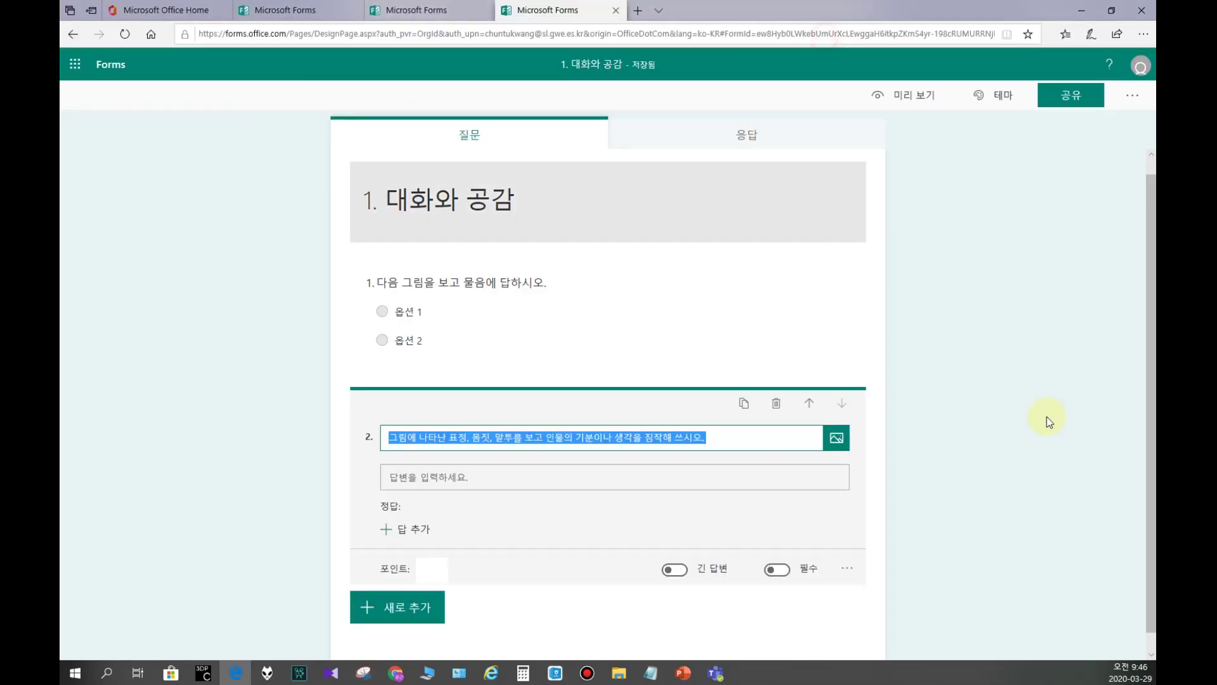
Step: Upload 캡처1 from Downloads as question 2's image
{"action": "left_click", "coordinate": [1050, 464]}
{"action": "left_click", "coordinate": [531, 462]}
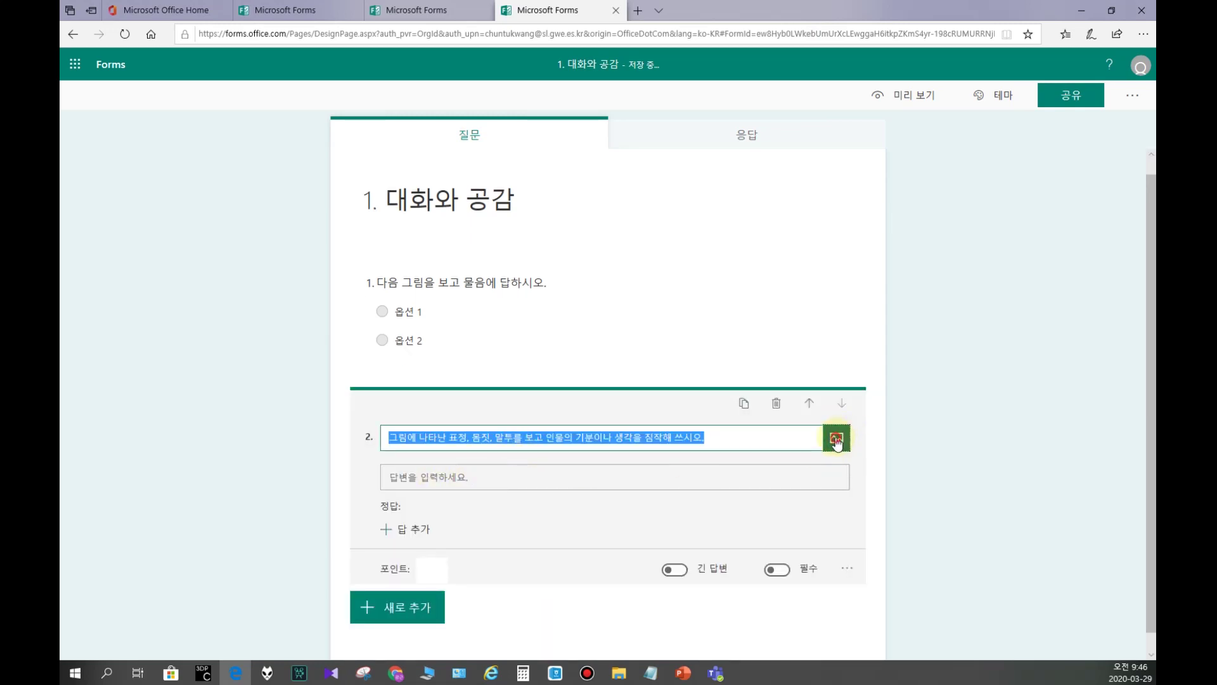
{"action": "left_click", "coordinate": [836, 439]}
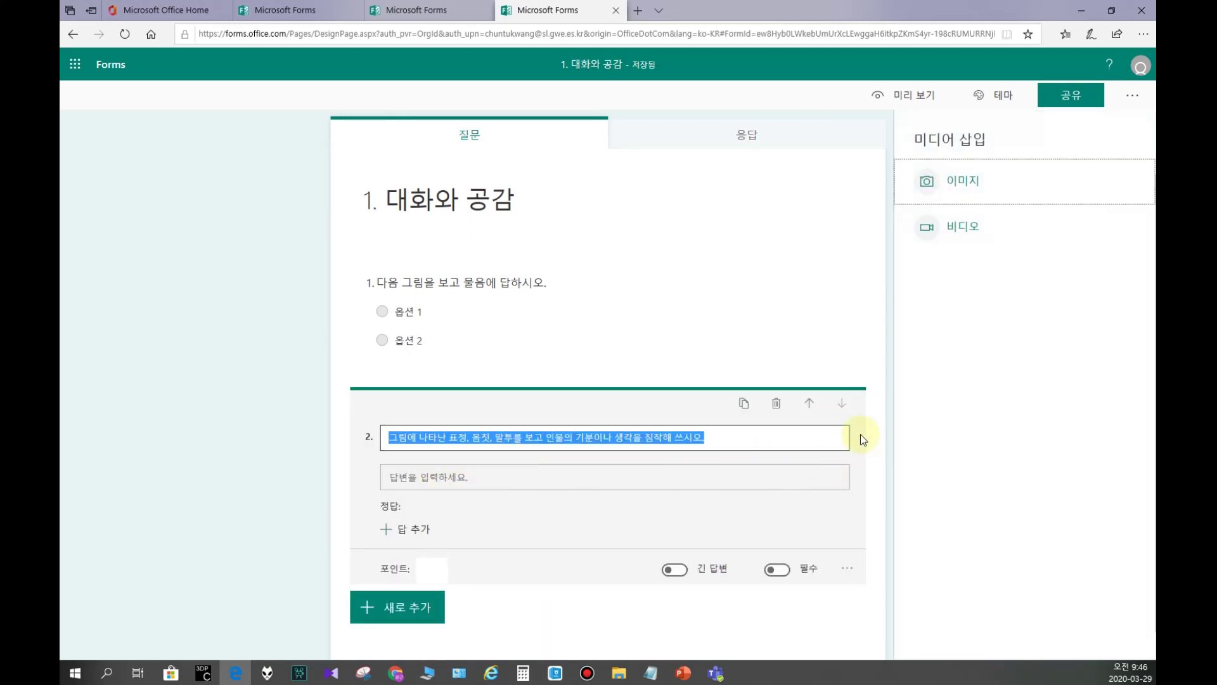
{"action": "left_click", "coordinate": [834, 439]}
{"action": "left_click", "coordinate": [939, 199]}
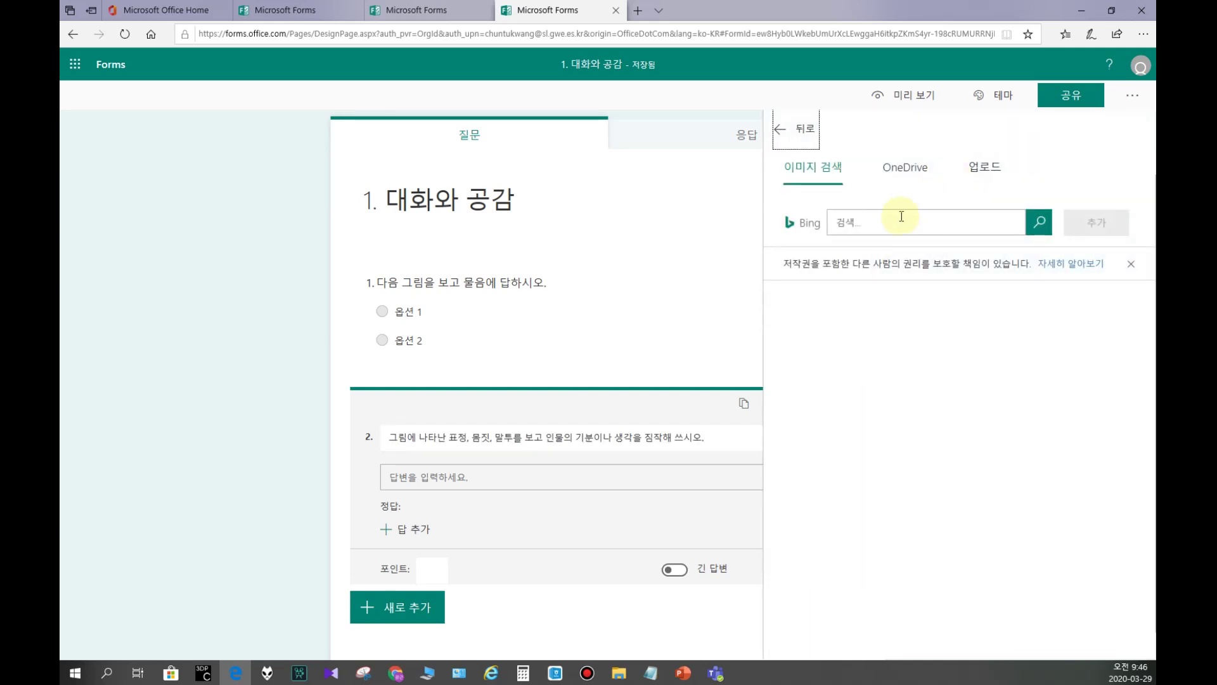
{"action": "left_click", "coordinate": [974, 178]}
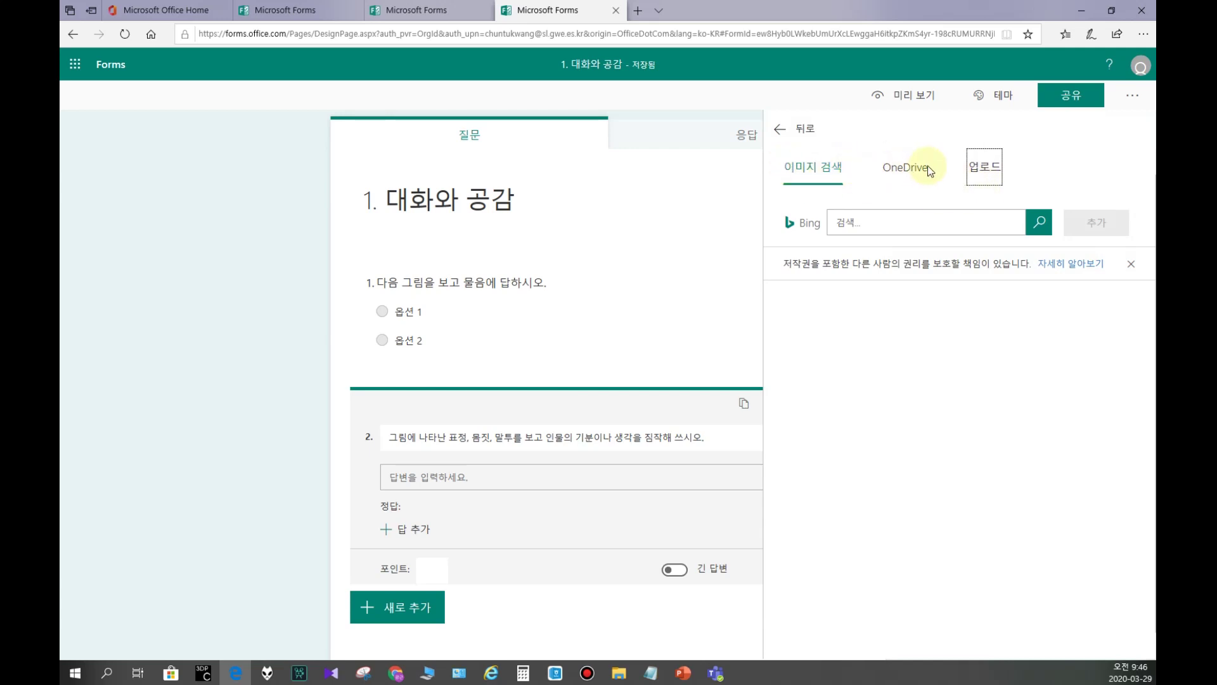
{"action": "left_click", "coordinate": [983, 168]}
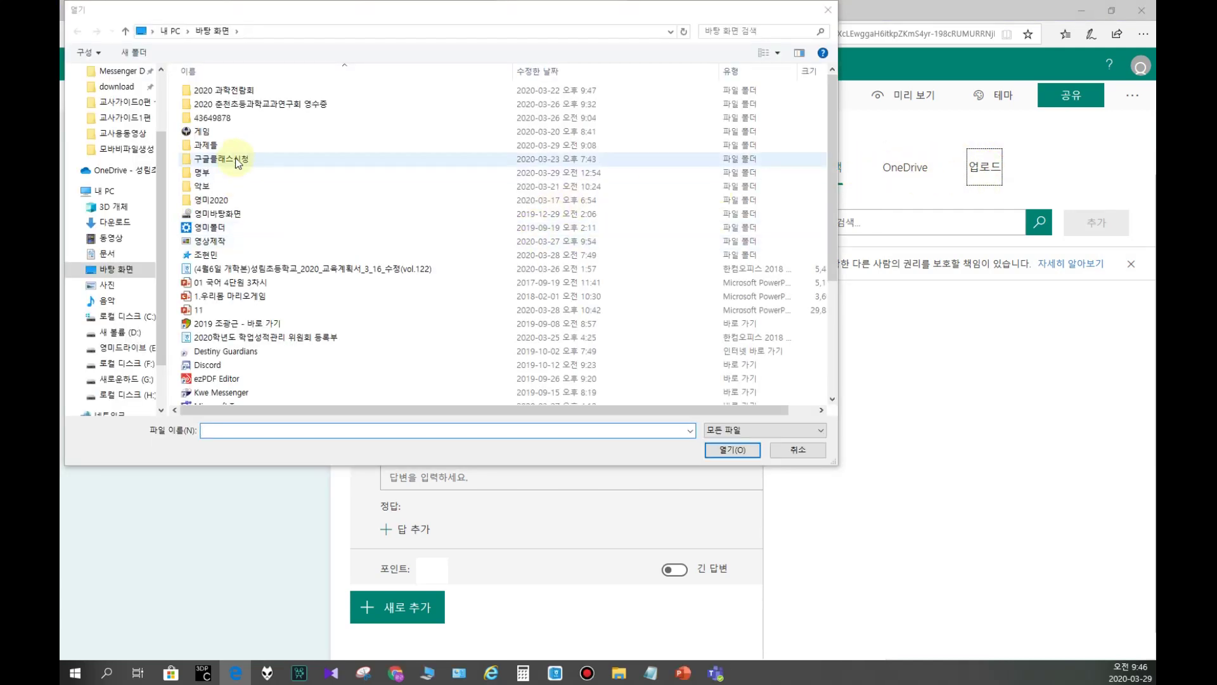
{"action": "scroll", "coordinate": [127, 171], "scroll_direction": "up", "scroll_amount": 3}
{"action": "left_click", "coordinate": [112, 130]}
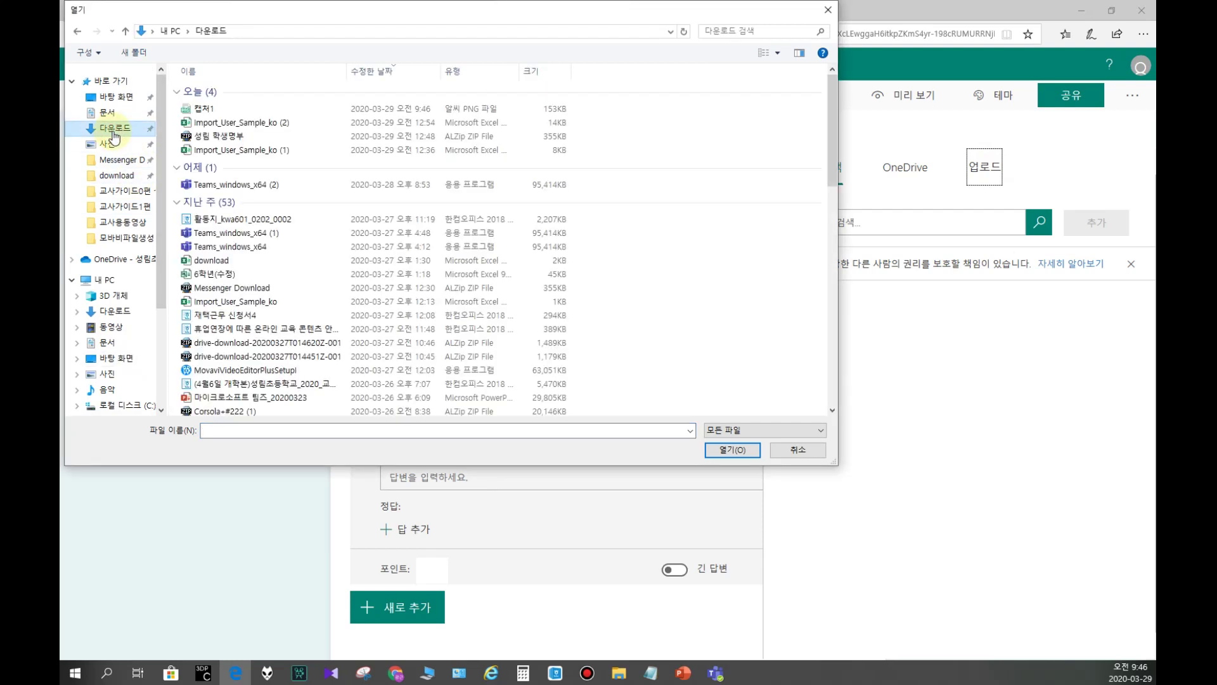
{"action": "double_click", "coordinate": [203, 108]}
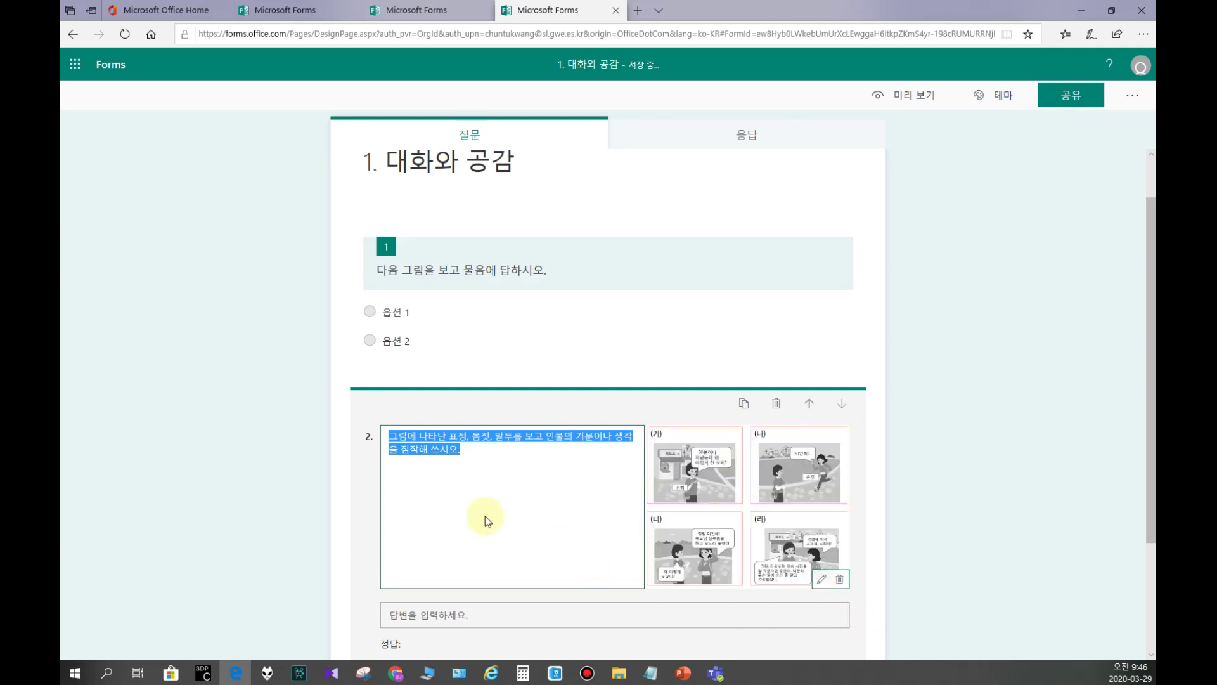
{"action": "left_click", "coordinate": [282, 498]}
{"action": "scroll", "coordinate": [334, 487], "scroll_direction": "down", "scroll_amount": 2}
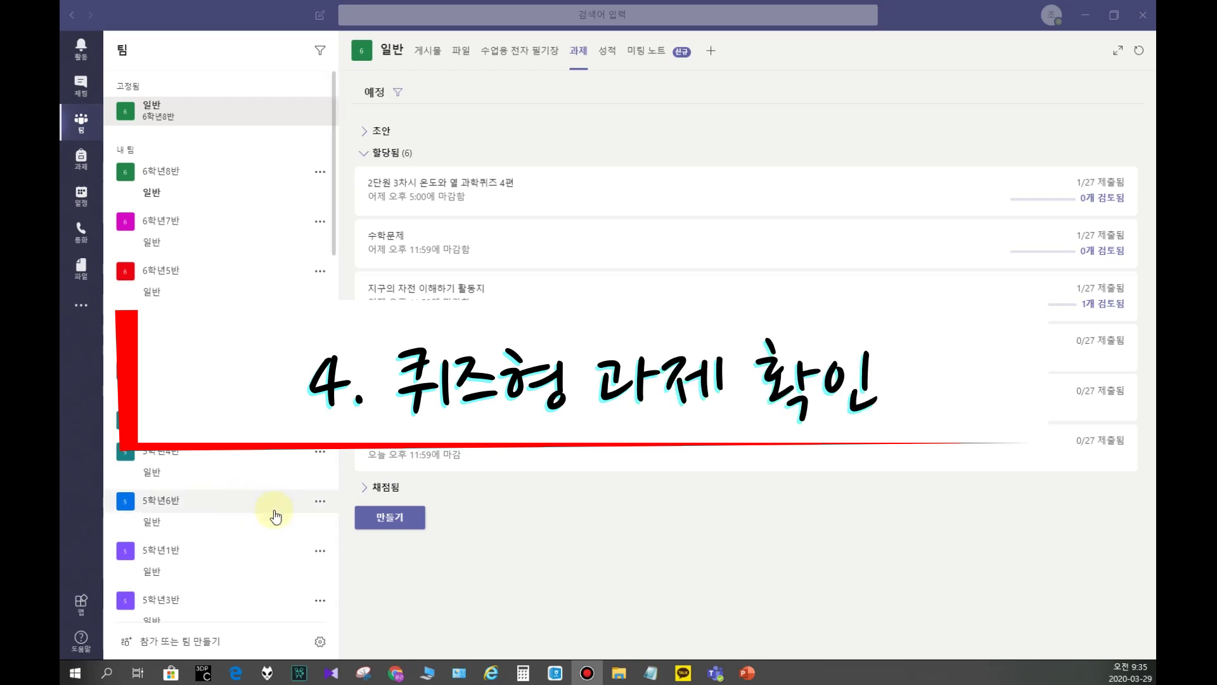
Step: Create and assign a quiz assignment from 1. 대화와 공감 (2회), due March 30, 11:59 PM
{"action": "left_click", "coordinate": [579, 53]}
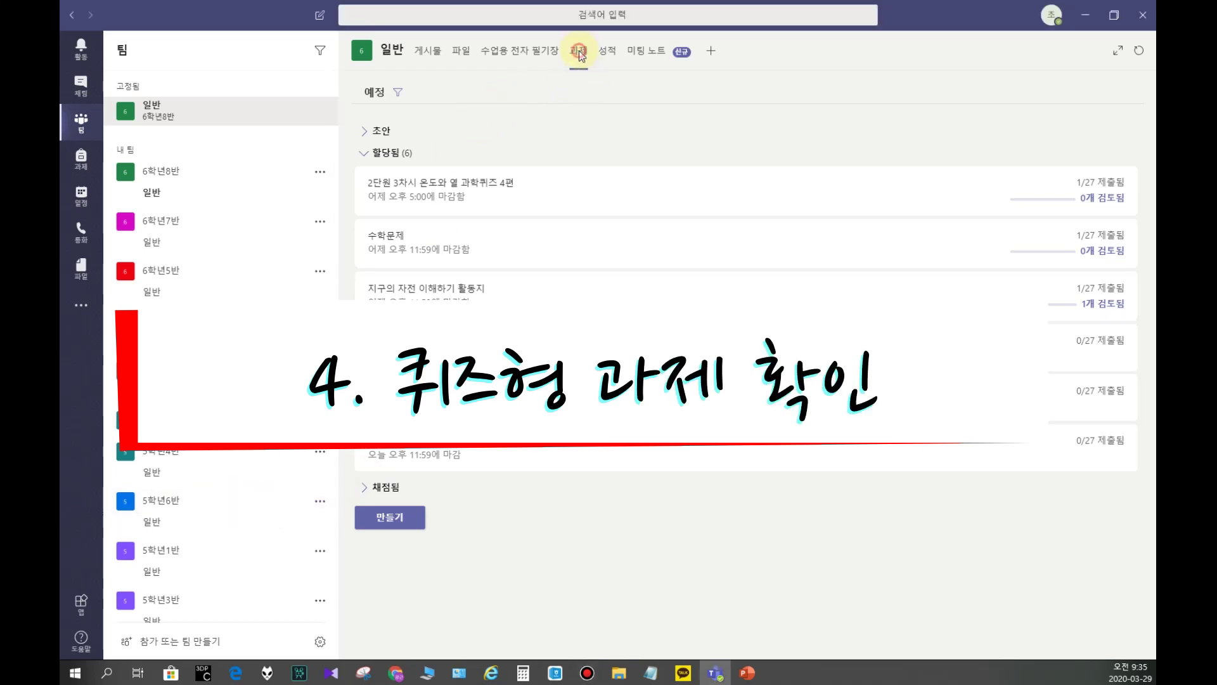
{"action": "left_click", "coordinate": [388, 517]}
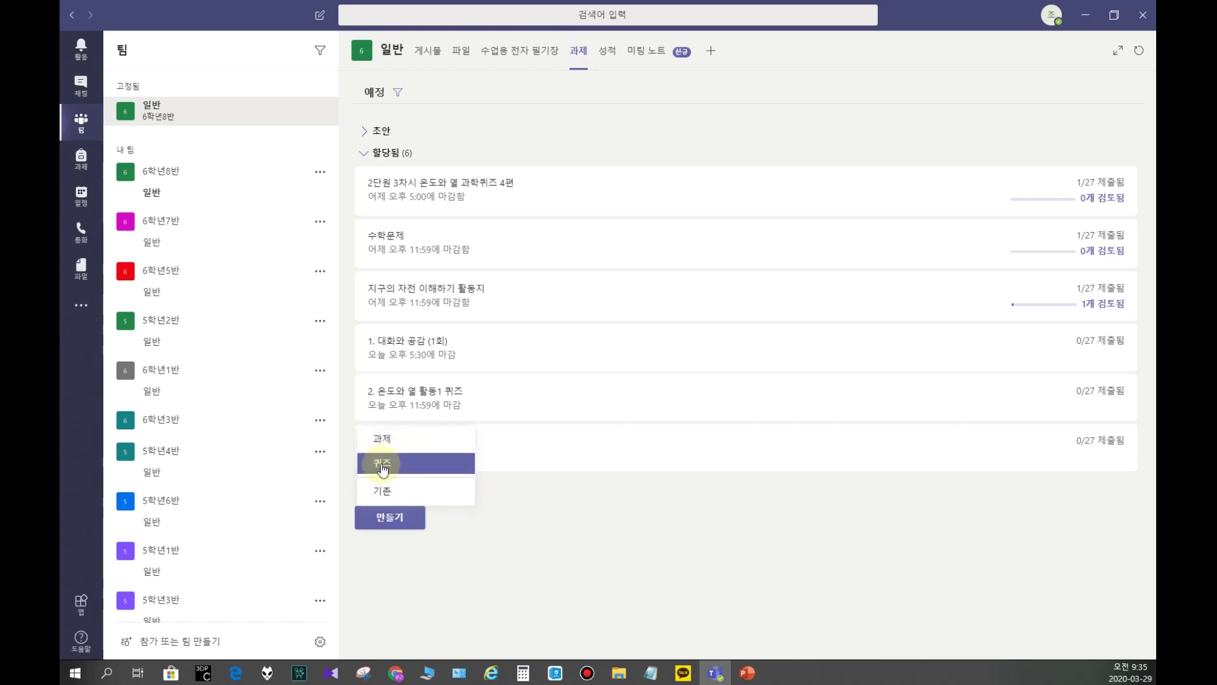
{"action": "left_click", "coordinate": [382, 468]}
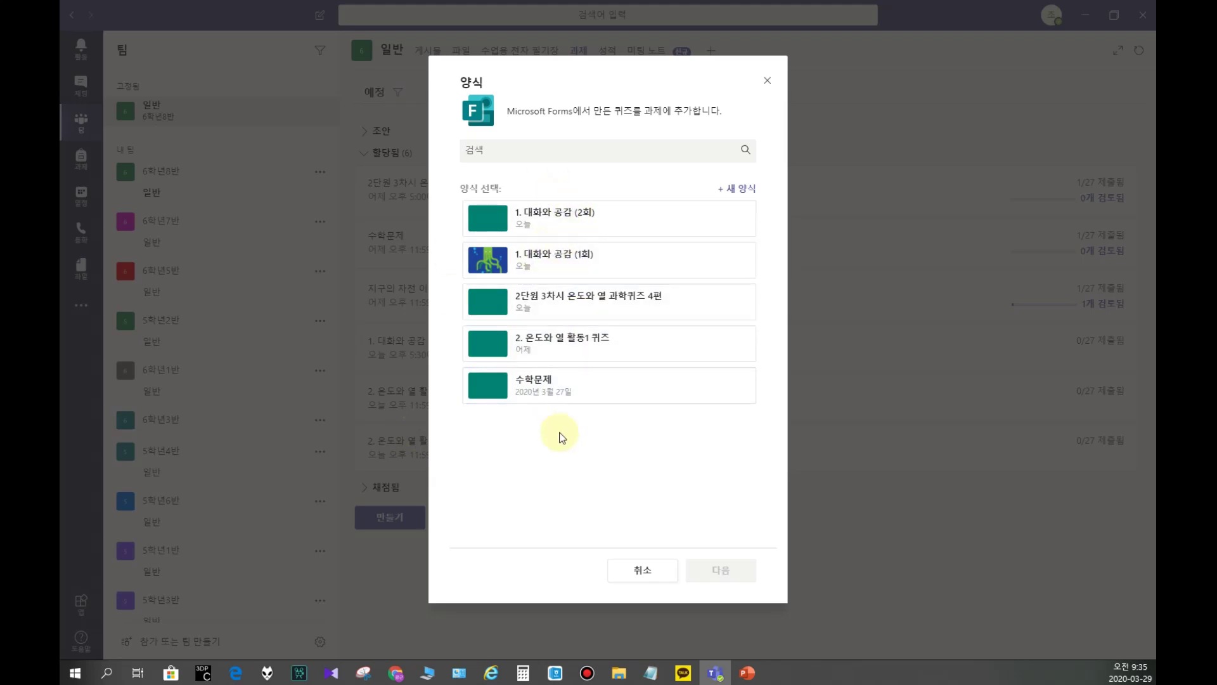
{"action": "left_click", "coordinate": [558, 232]}
{"action": "left_click", "coordinate": [708, 574]}
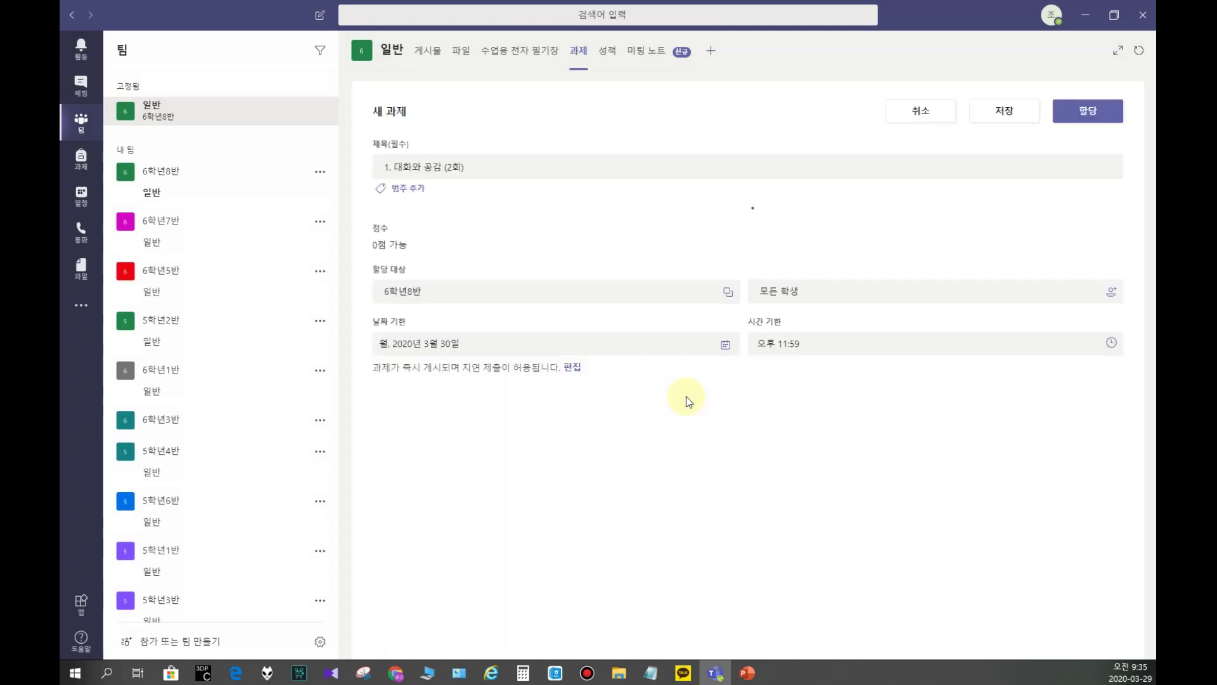
{"action": "left_click", "coordinate": [1078, 115]}
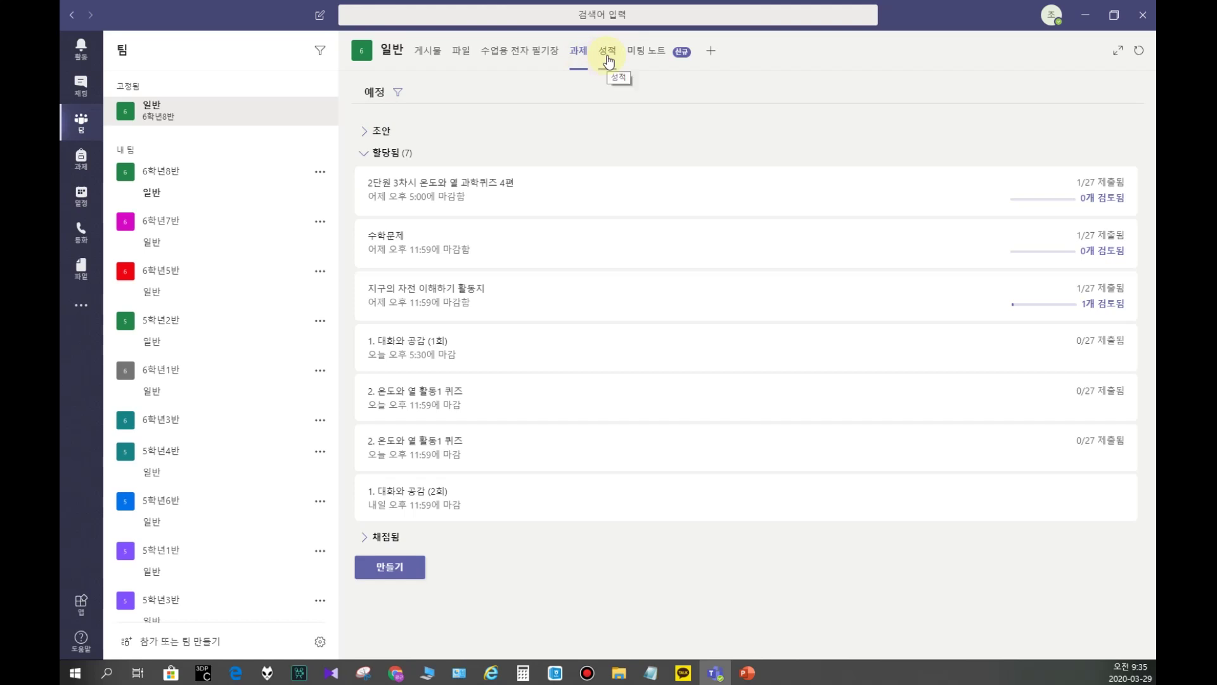
{"action": "left_click", "coordinate": [608, 58]}
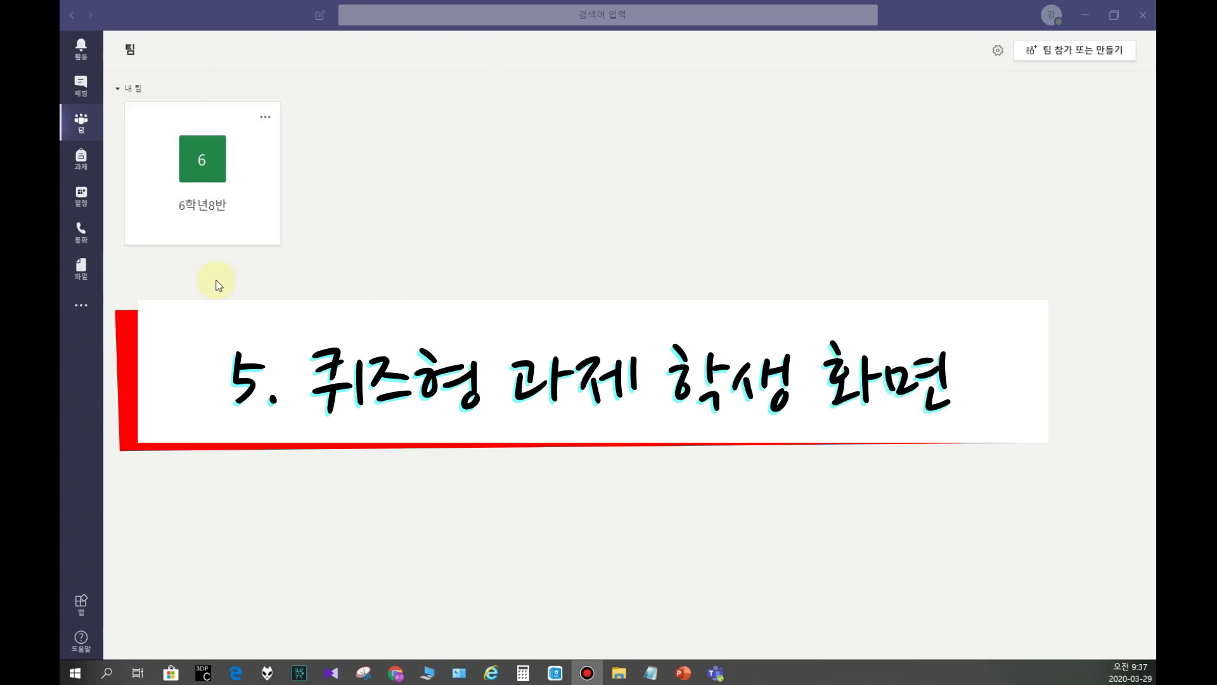
Step: Dismiss the read-receipts tip and open the 6학년8반 team's 일반 posts with both 대화와 공감 notices
{"action": "left_click", "coordinate": [1052, 17]}
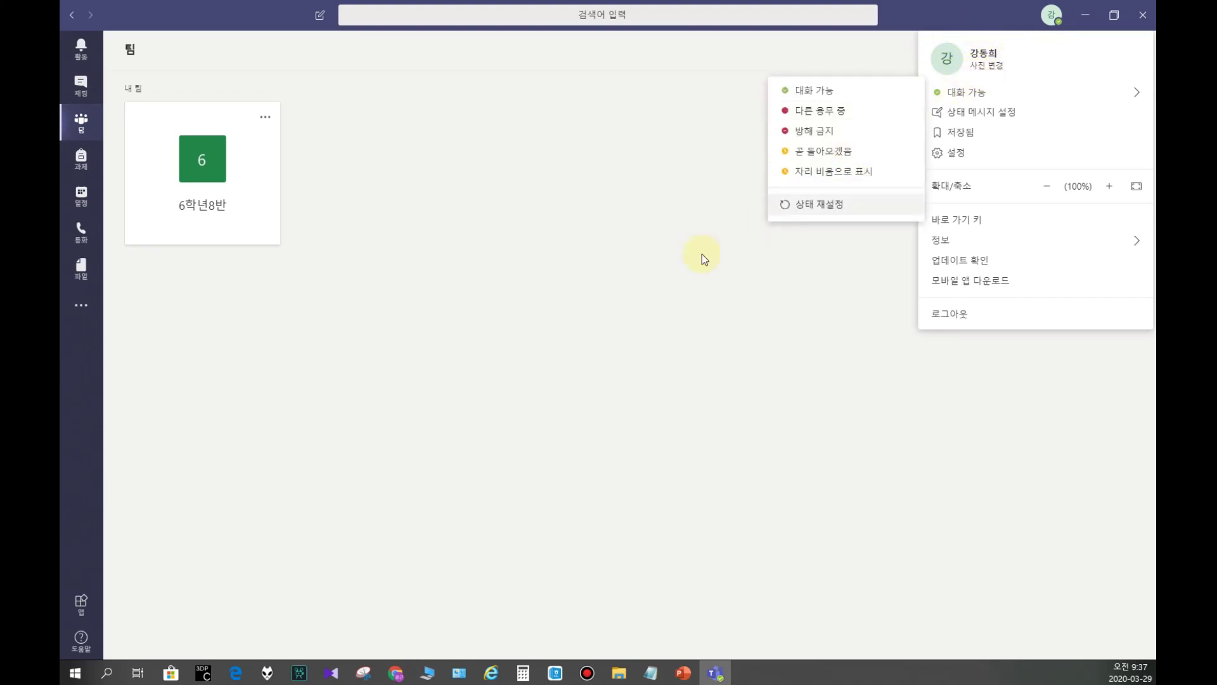
{"action": "left_click", "coordinate": [370, 408]}
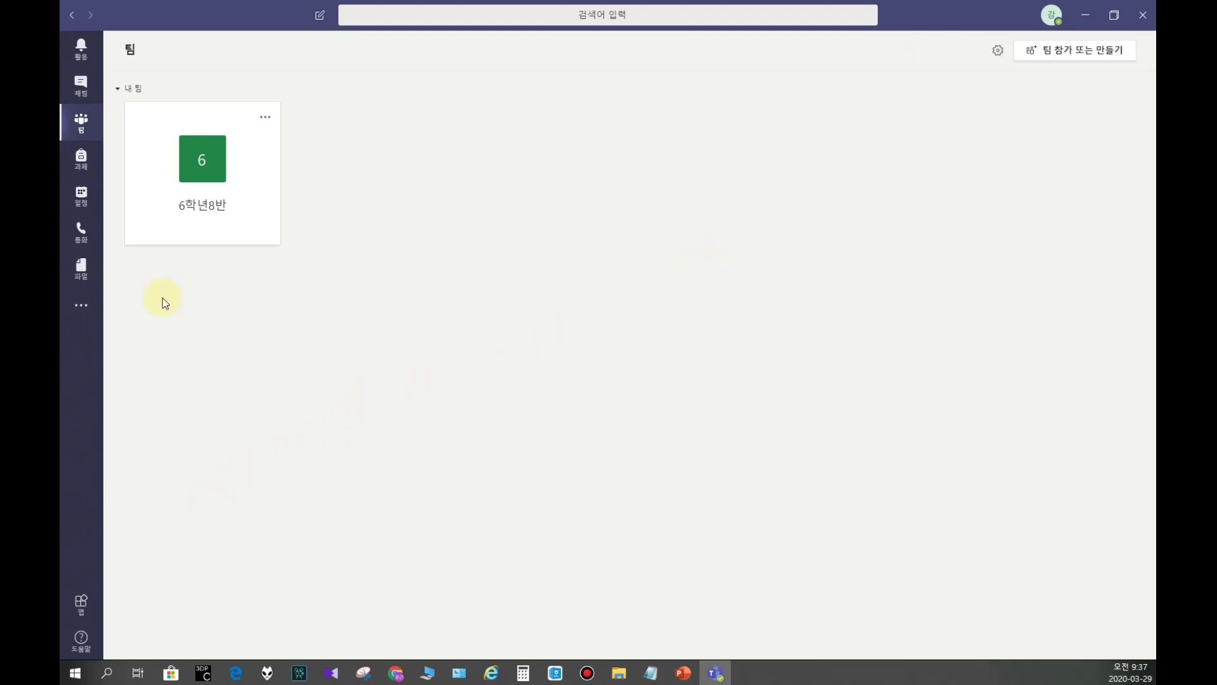
{"action": "left_click", "coordinate": [81, 84]}
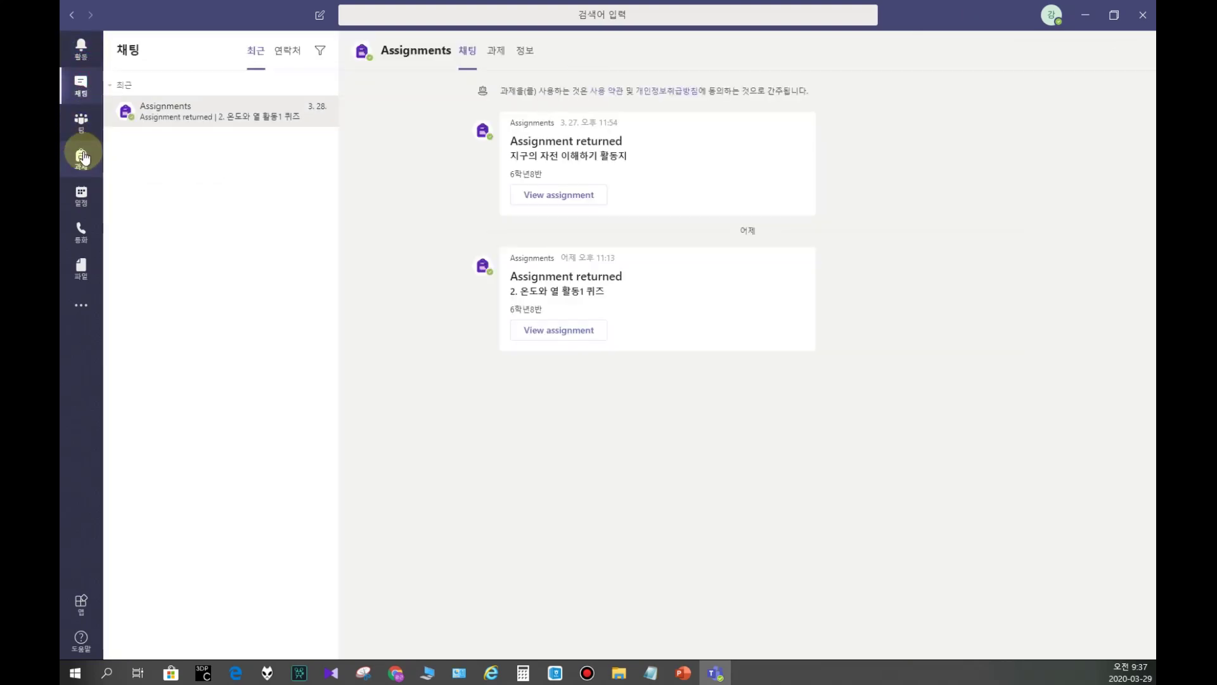
{"action": "left_click", "coordinate": [79, 121]}
{"action": "left_click", "coordinate": [77, 124]}
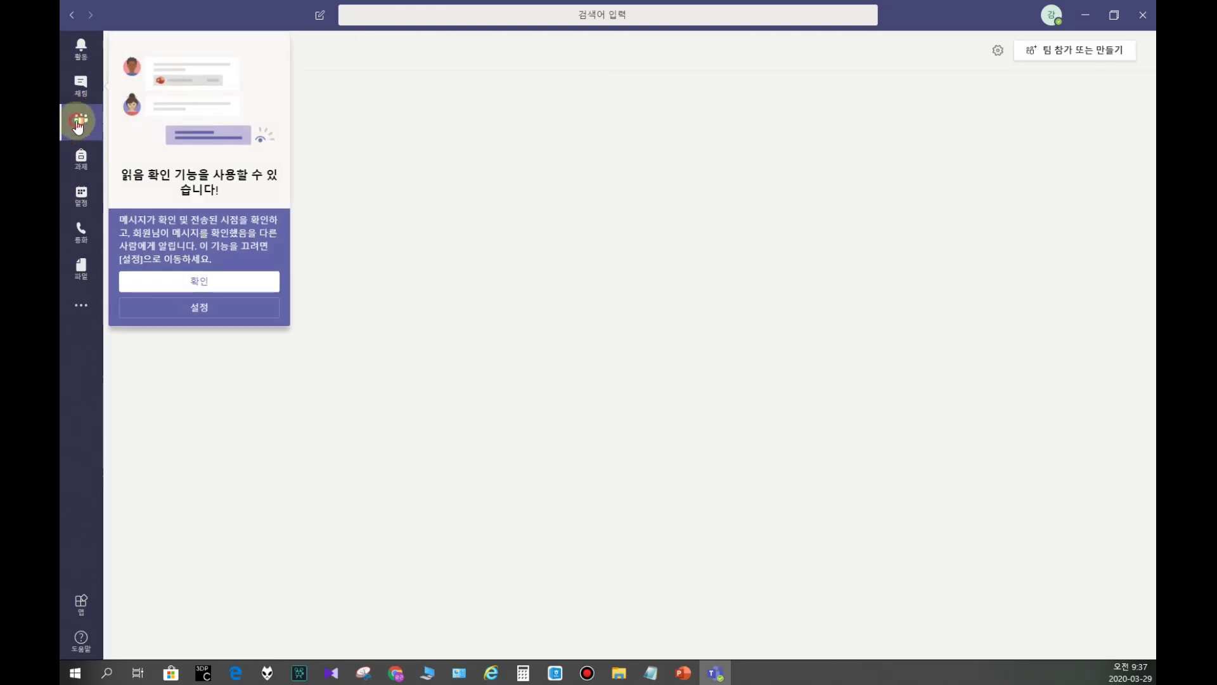
{"action": "left_click", "coordinate": [214, 315]}
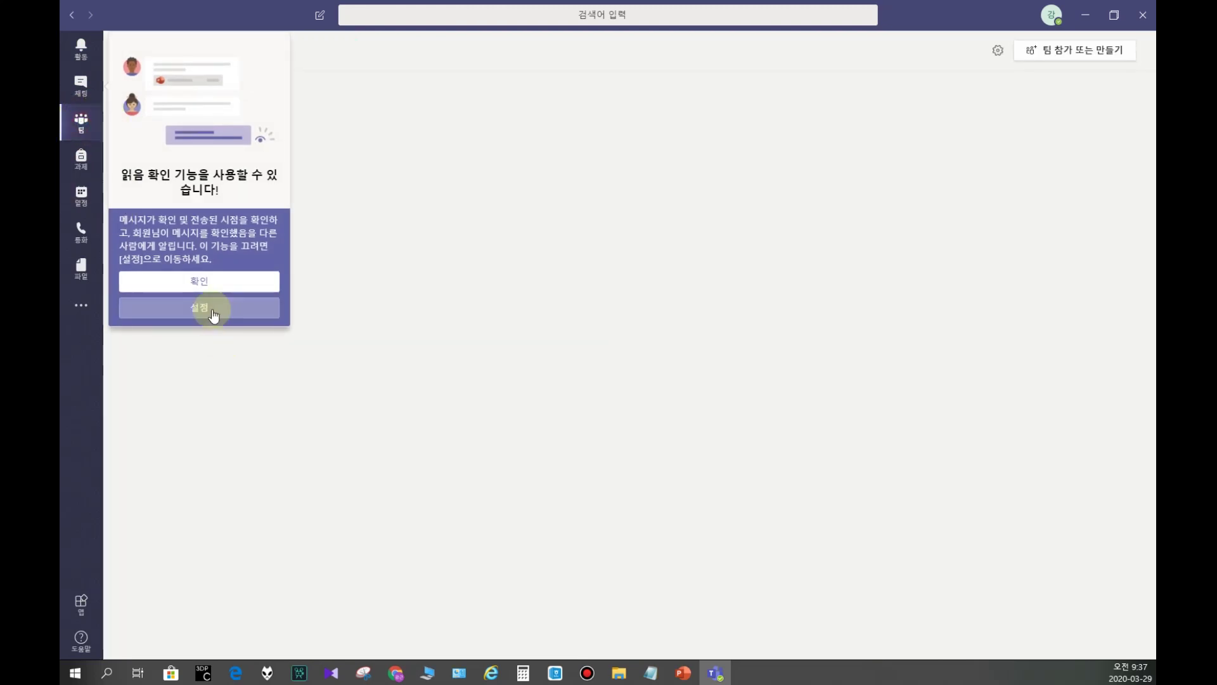
{"action": "left_click", "coordinate": [216, 282]}
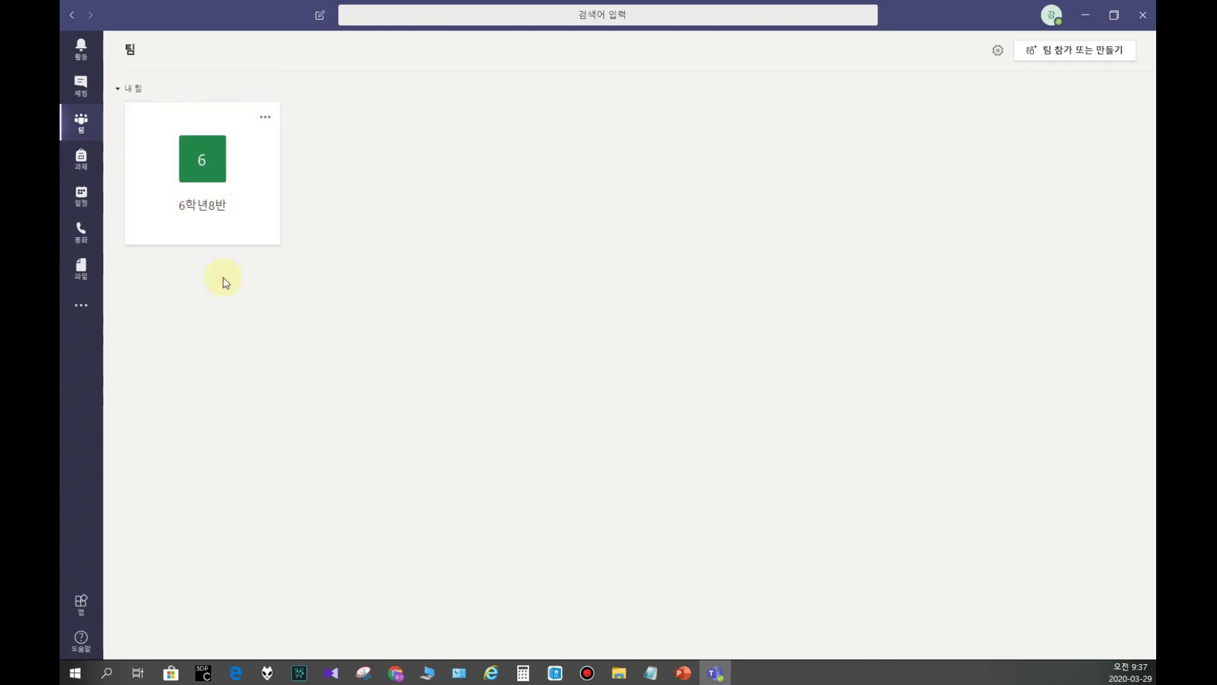
{"action": "left_click", "coordinate": [200, 180]}
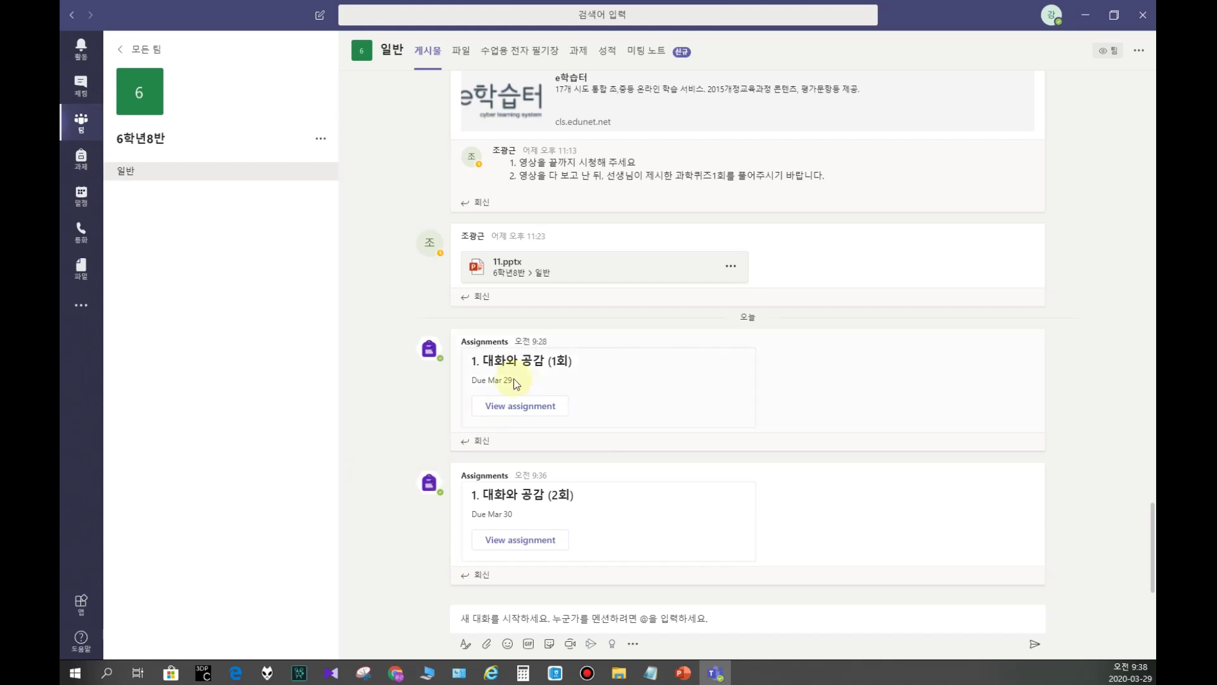
Step: Open the 1. 대화와 공감 (1회) assignment and its attached Forms quiz
{"action": "left_click", "coordinate": [508, 405]}
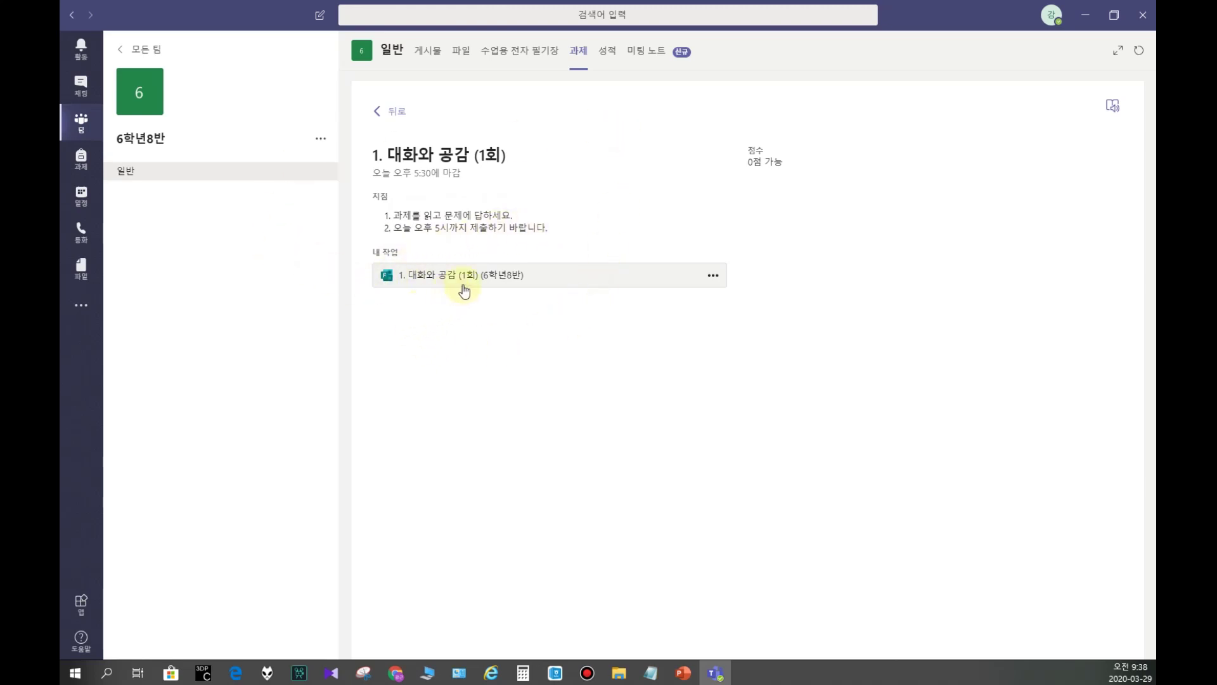
{"action": "left_click", "coordinate": [442, 284]}
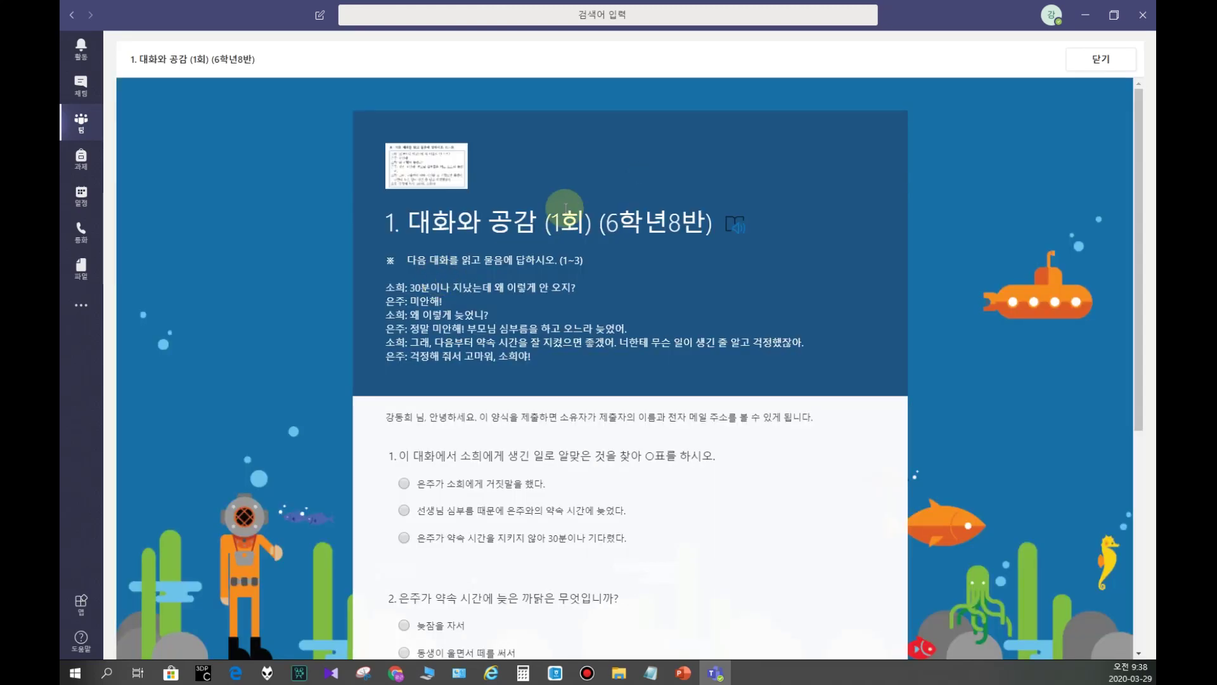
Step: Answer question 1 with the third option and question 2 with 부모님 심부름을 하고 오느라
{"action": "scroll", "coordinate": [503, 251], "scroll_direction": "down", "scroll_amount": 1}
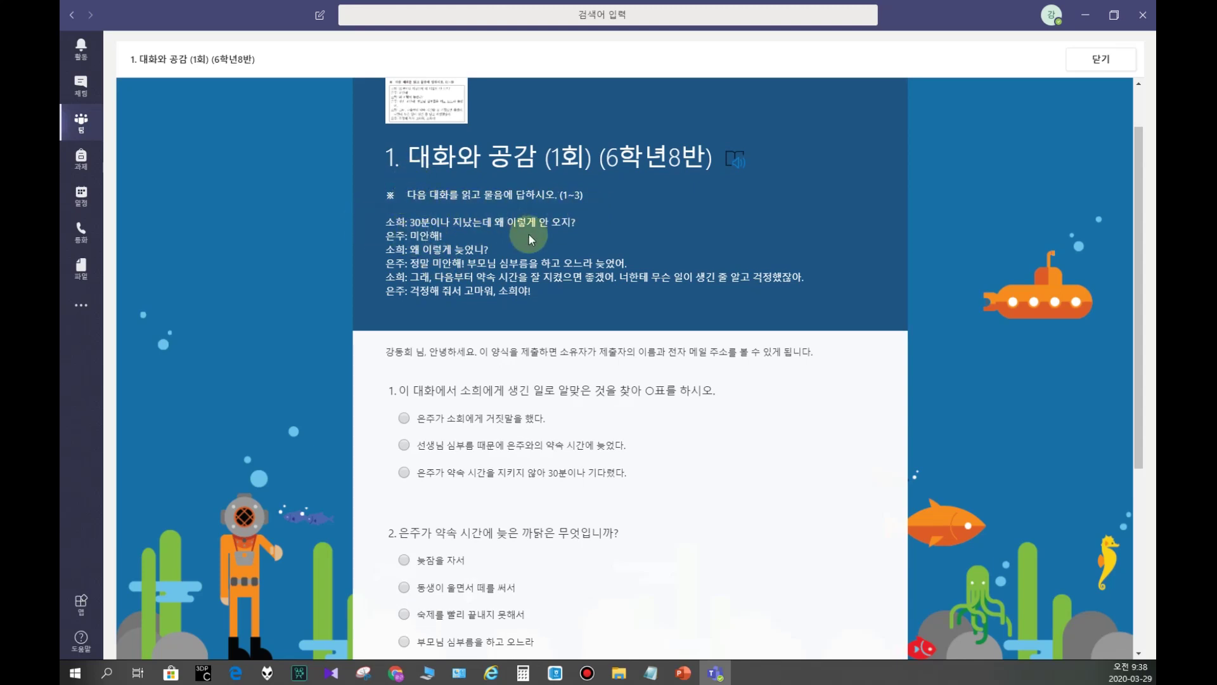
{"action": "scroll", "coordinate": [330, 343], "scroll_direction": "down", "scroll_amount": 2}
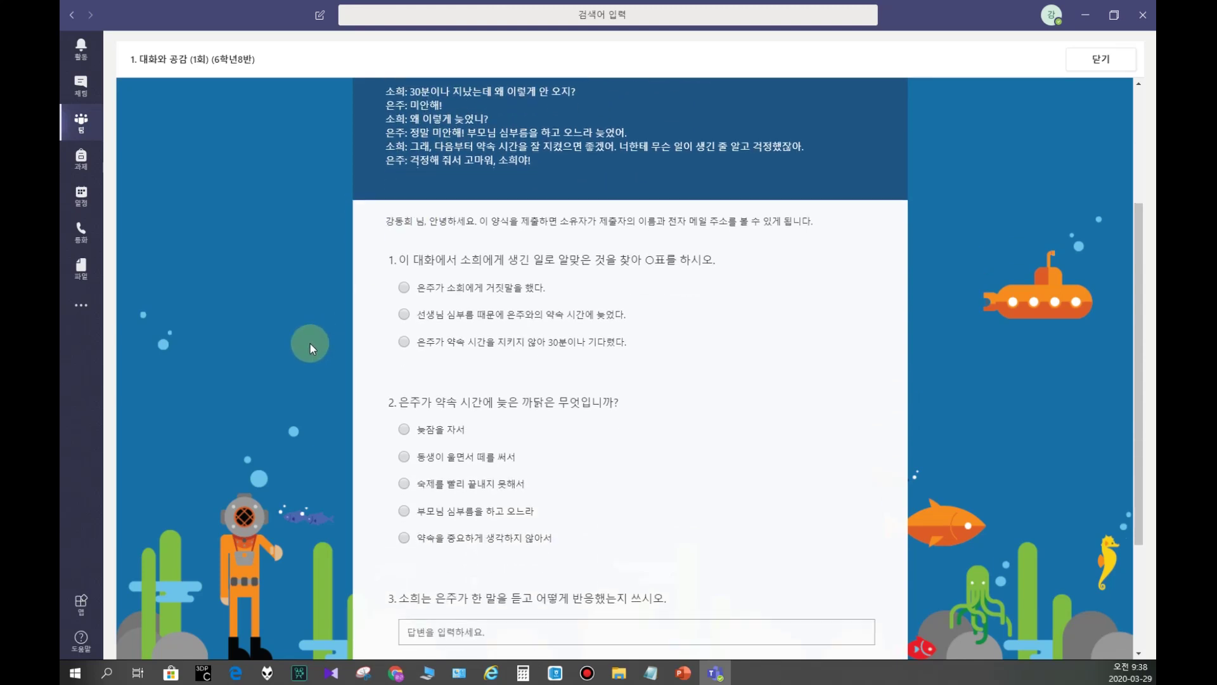
{"action": "left_click", "coordinate": [413, 347]}
{"action": "scroll", "coordinate": [535, 359], "scroll_direction": "down", "scroll_amount": 2}
{"action": "scroll", "coordinate": [377, 360], "scroll_direction": "up", "scroll_amount": 5}
{"action": "scroll", "coordinate": [377, 360], "scroll_direction": "down", "scroll_amount": 5}
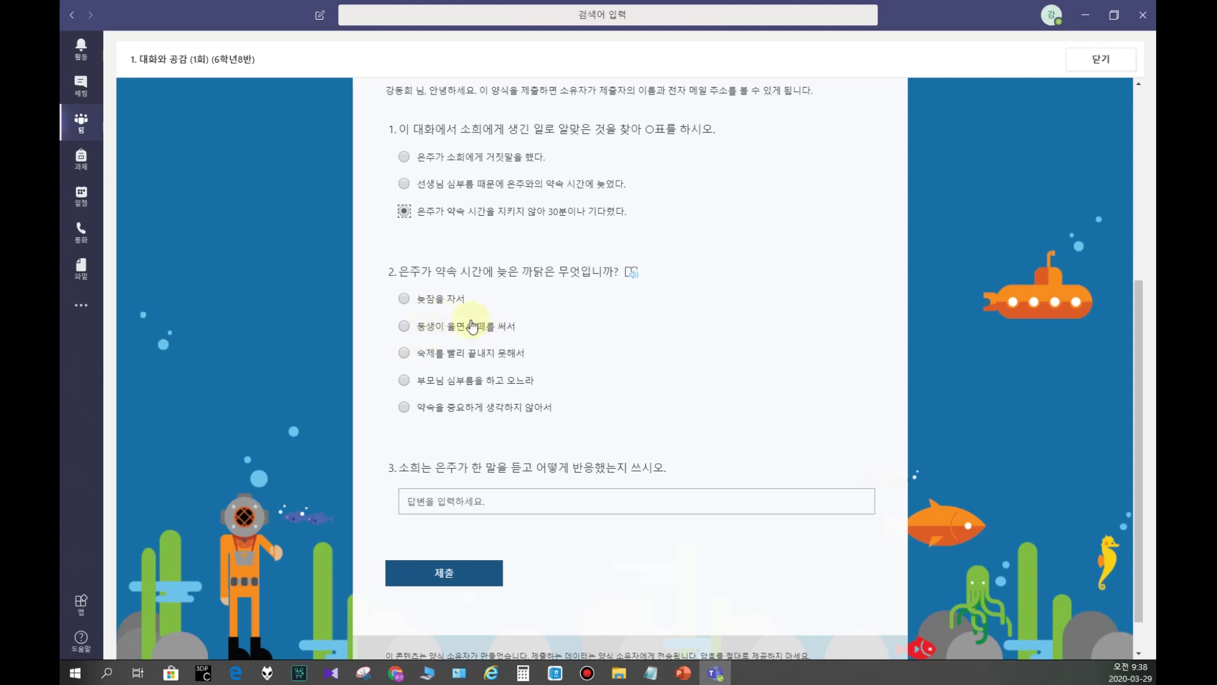
{"action": "scroll", "coordinate": [484, 320], "scroll_direction": "up", "scroll_amount": 5}
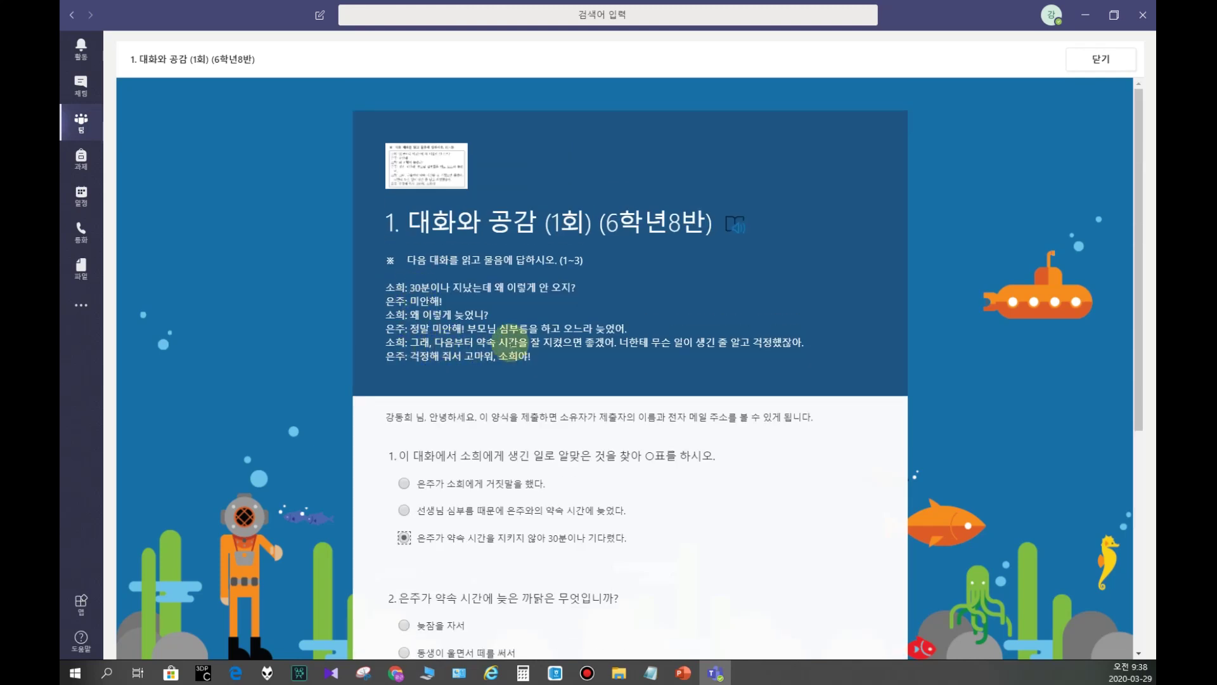
{"action": "scroll", "coordinate": [488, 336], "scroll_direction": "down", "scroll_amount": 4}
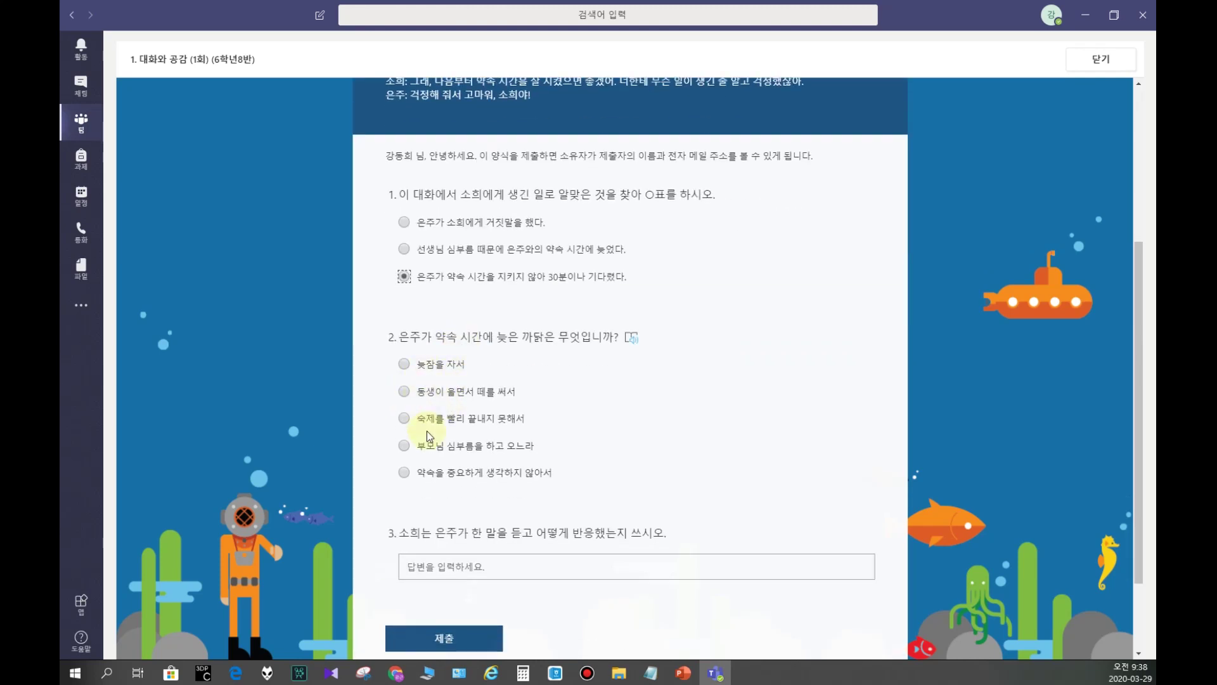
{"action": "left_click", "coordinate": [428, 449]}
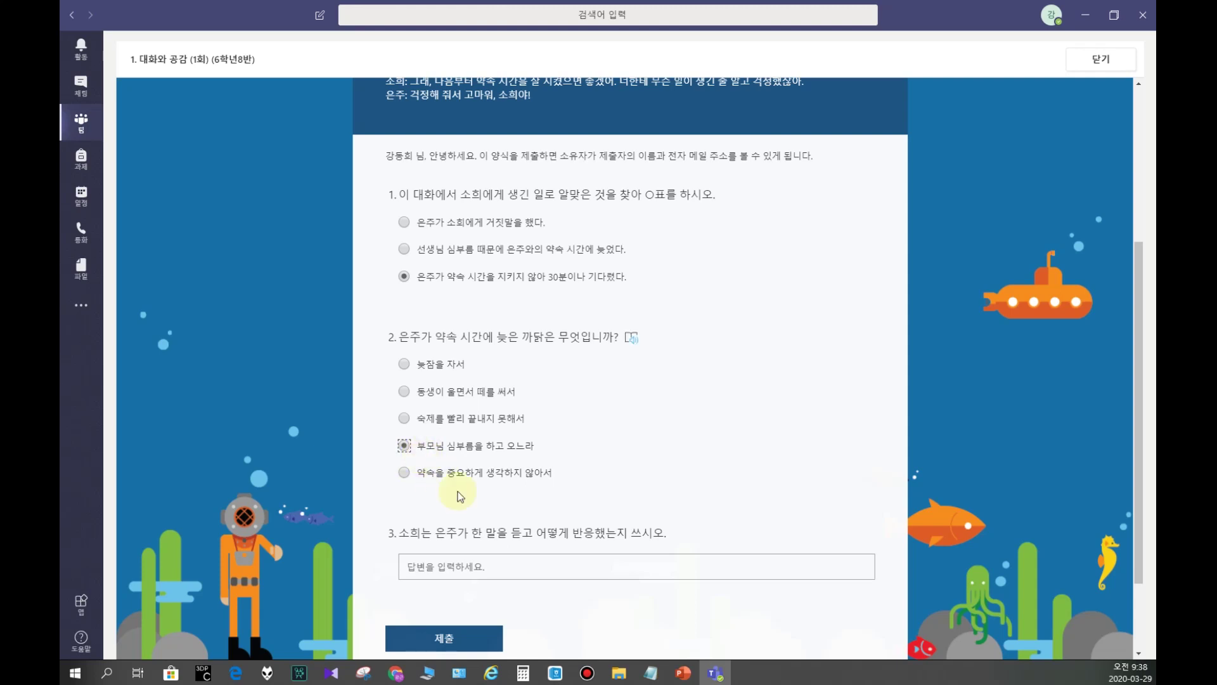
Step: Write a Korean answer for question 3 and submit the 1회 quiz
{"action": "scroll", "coordinate": [469, 516], "scroll_direction": "up", "scroll_amount": 5}
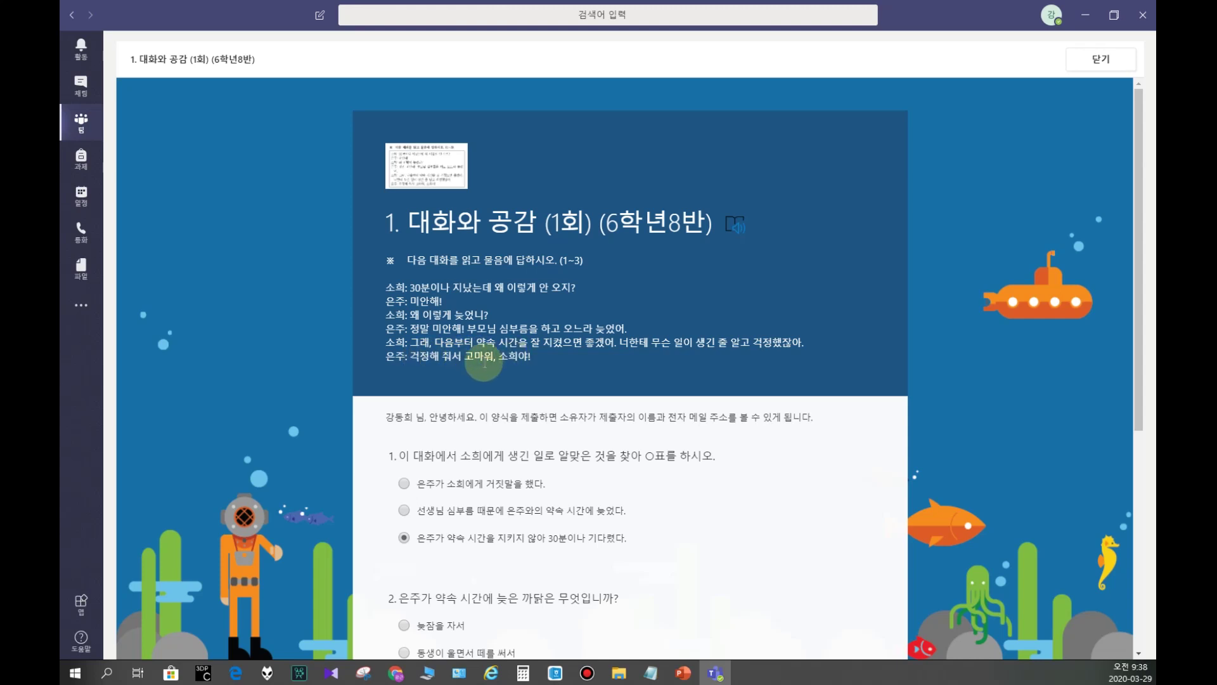
{"action": "scroll", "coordinate": [396, 349], "scroll_direction": "down", "scroll_amount": 6}
{"action": "left_click", "coordinate": [409, 456]}
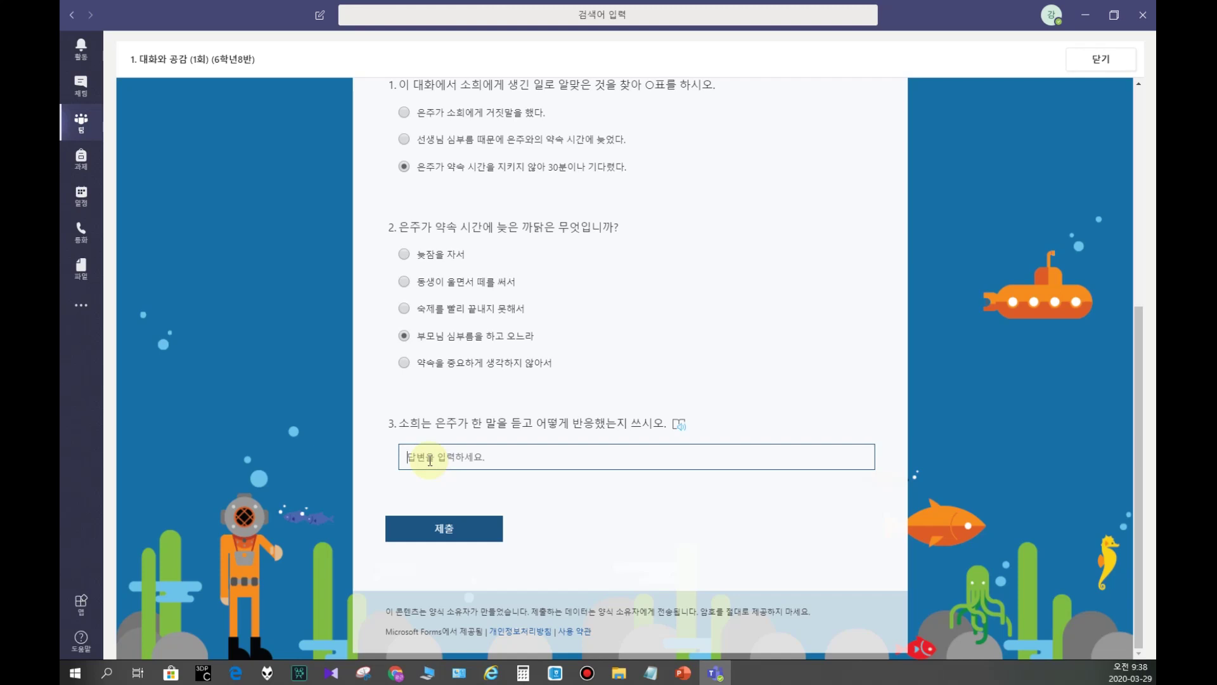
{"action": "type", "text": "dlgo"}
{"action": "key", "text": "ctrl+a"}
{"action": "type", "text": "dlfowndjT"}
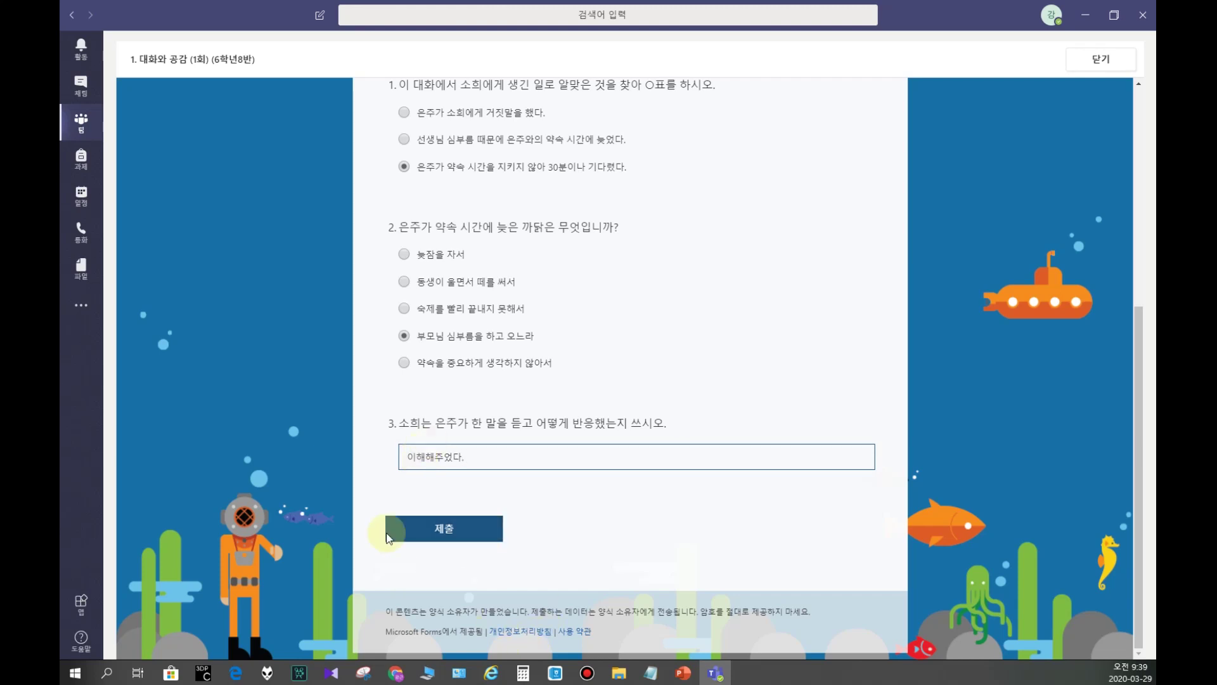
{"action": "left_click", "coordinate": [451, 529]}
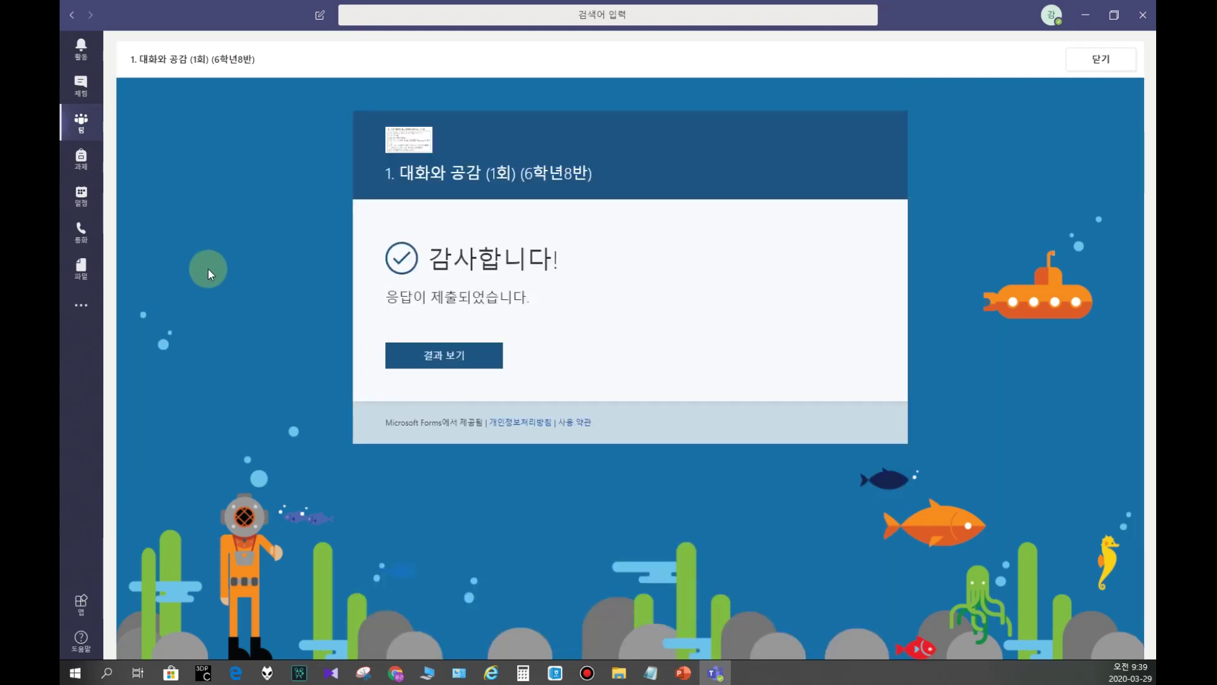
Step: Review the submitted 1회 answers, then go to the Assignments area
{"action": "left_click", "coordinate": [444, 355]}
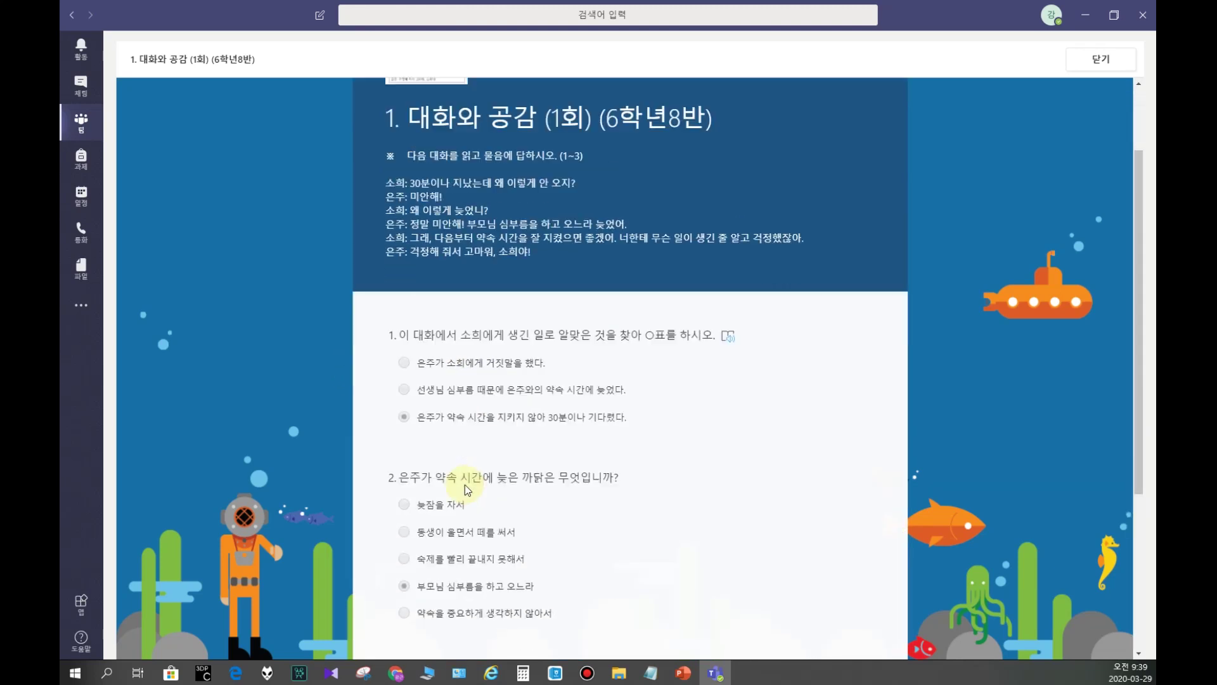
{"action": "scroll", "coordinate": [465, 484], "scroll_direction": "down", "scroll_amount": 3}
{"action": "scroll", "coordinate": [374, 399], "scroll_direction": "up", "scroll_amount": 6}
{"action": "left_click", "coordinate": [85, 170]}
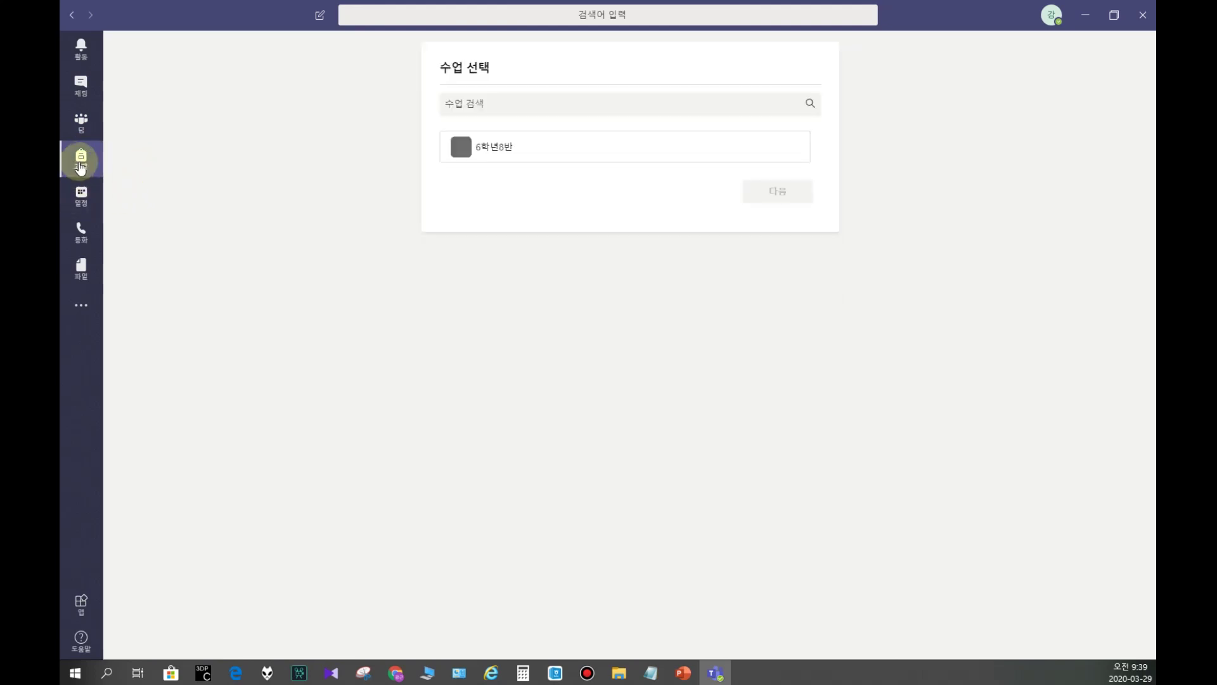
Step: Choose the 6학년8반 class and look over the 2회 and completed 1회 assignments
{"action": "left_click", "coordinate": [486, 152]}
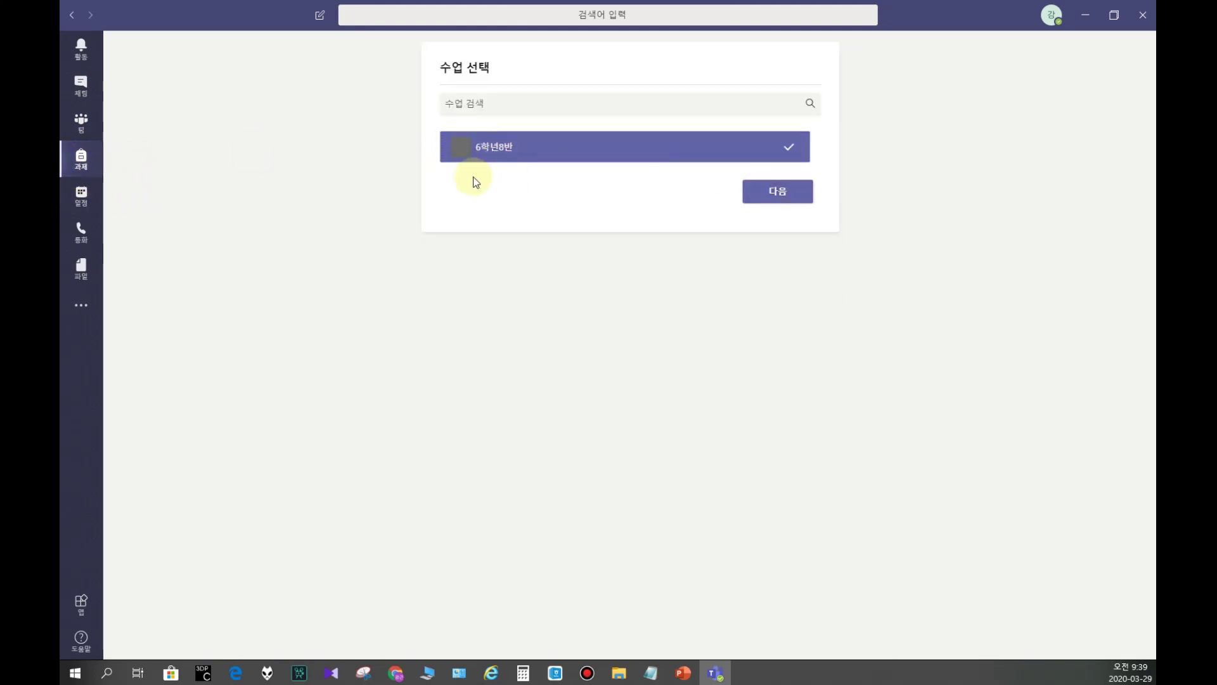
{"action": "left_click", "coordinate": [768, 194]}
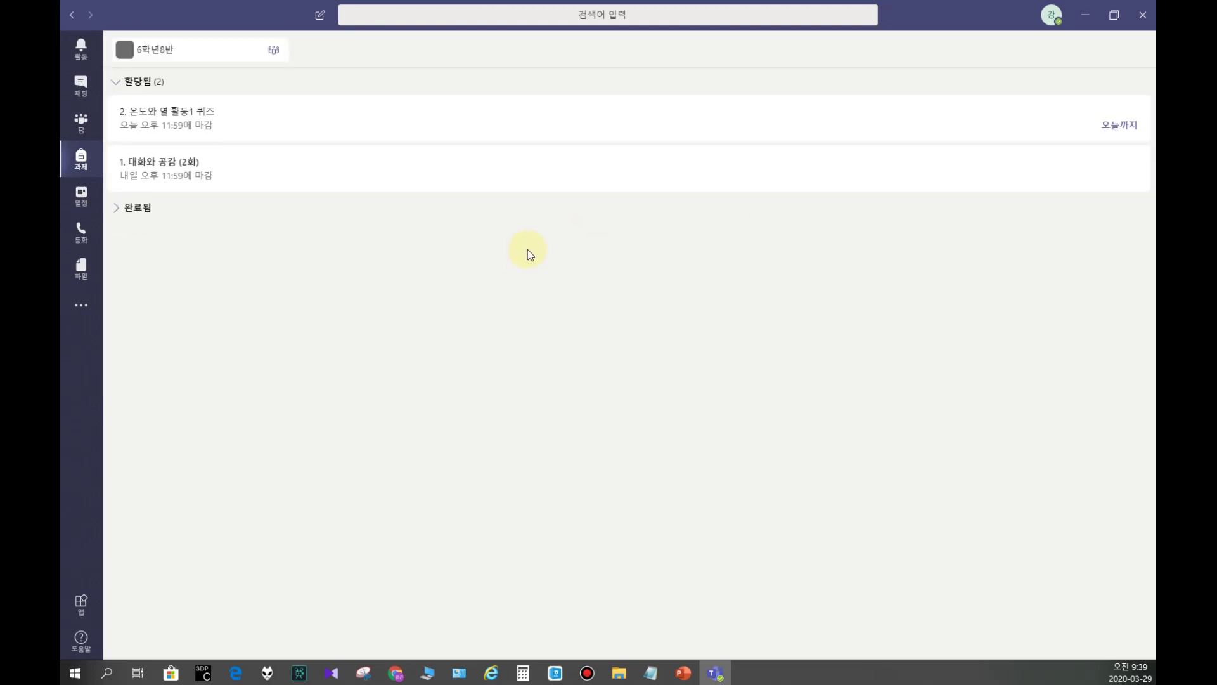
{"action": "left_click", "coordinate": [182, 171]}
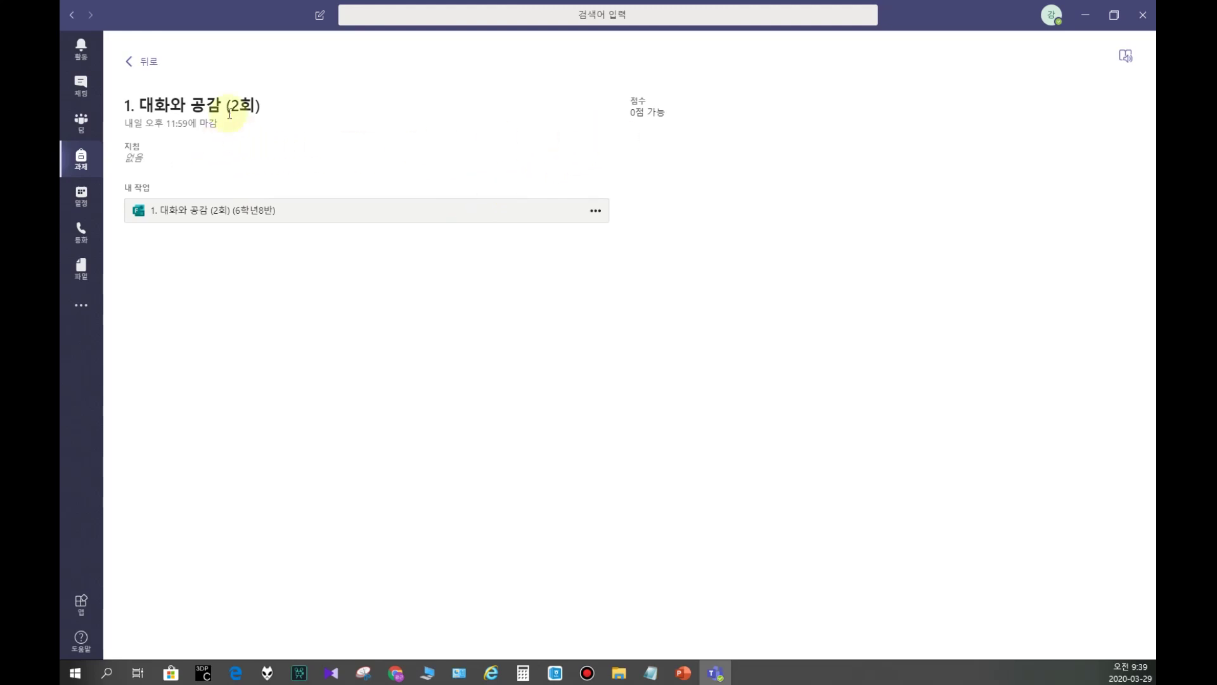
{"action": "left_click", "coordinate": [131, 70]}
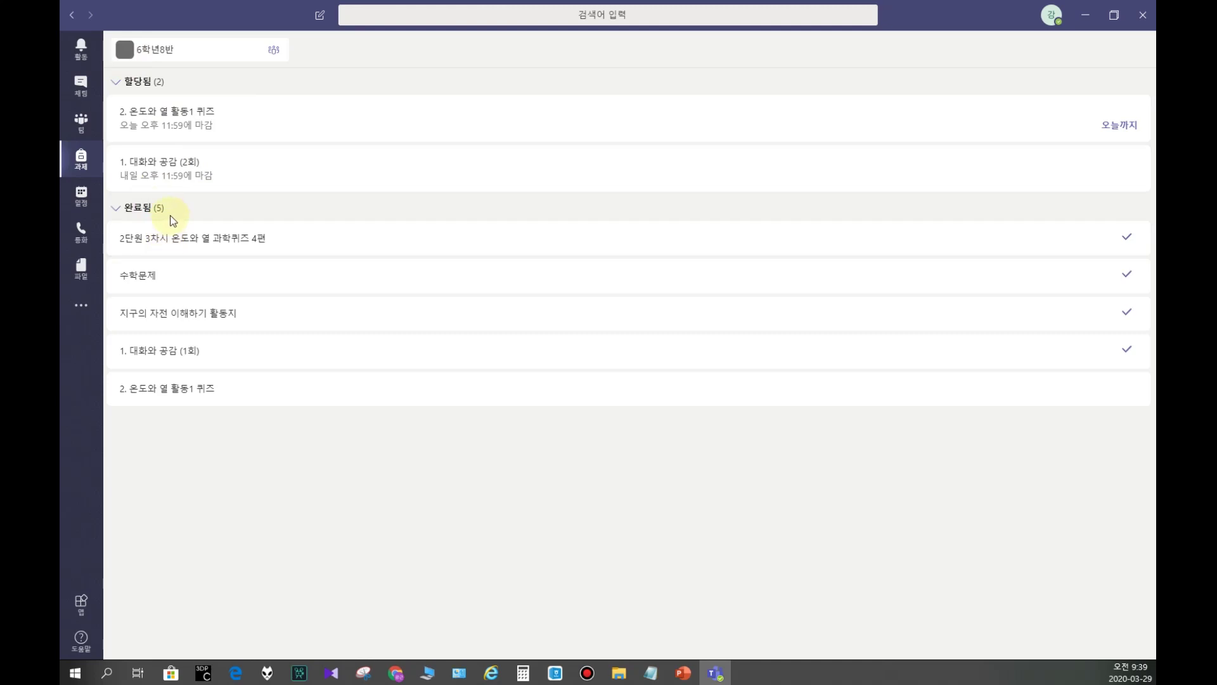
{"action": "left_click", "coordinate": [169, 352]}
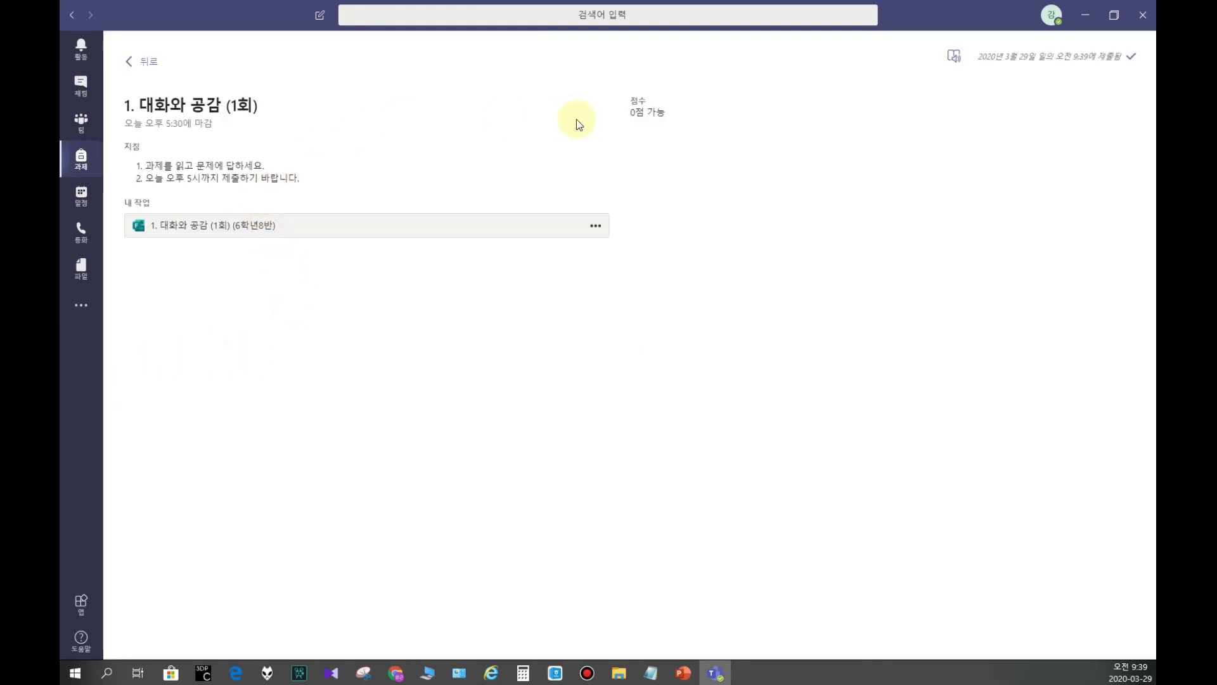
{"action": "left_click", "coordinate": [129, 61]}
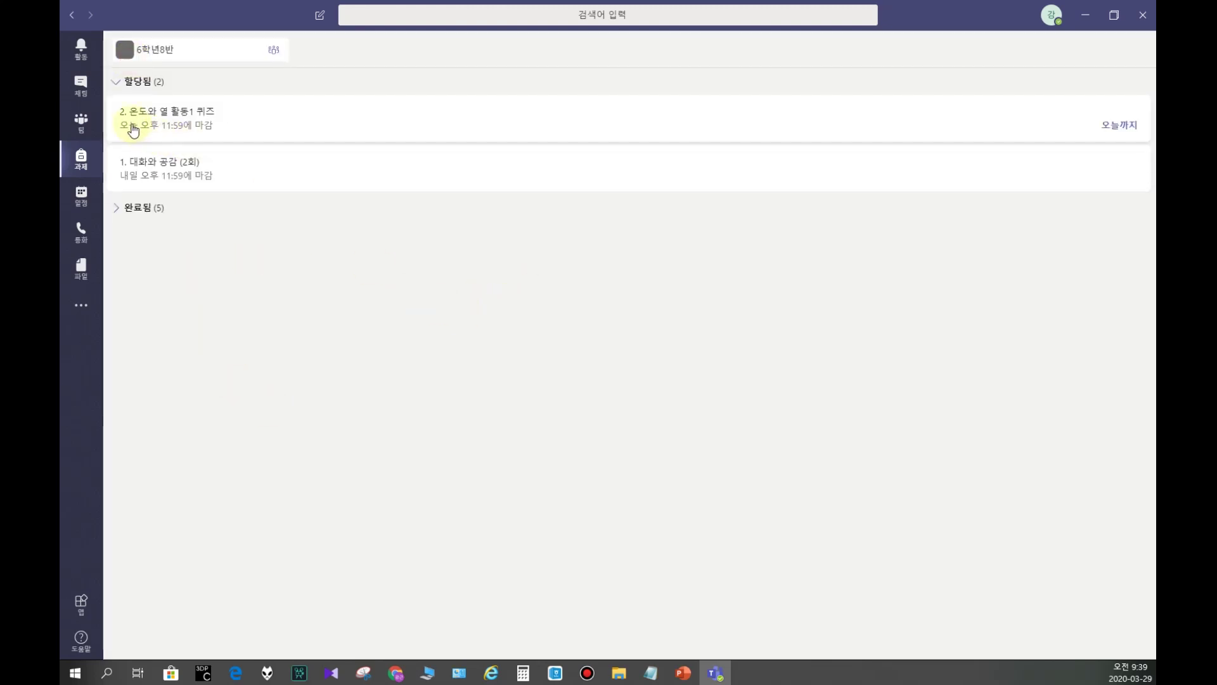
Step: From the 6학년8반 일반 posts, open the 2회 assignment's attached quiz form
{"action": "left_click", "coordinate": [81, 122]}
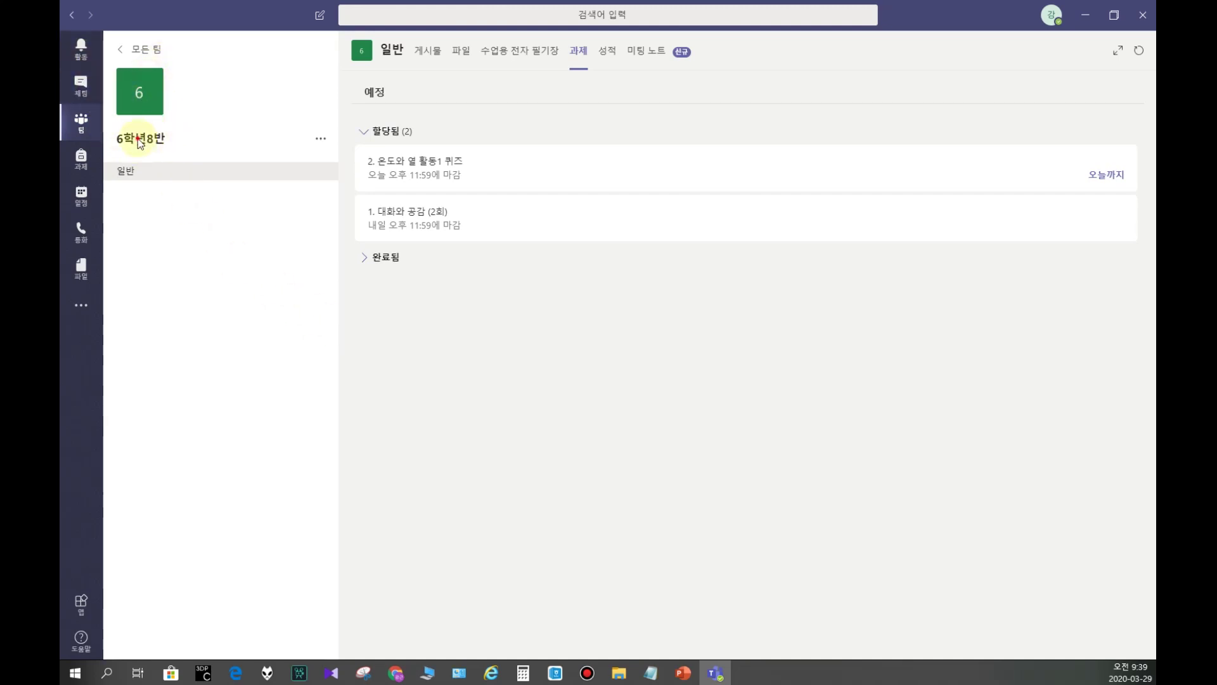
{"action": "left_click", "coordinate": [124, 170]}
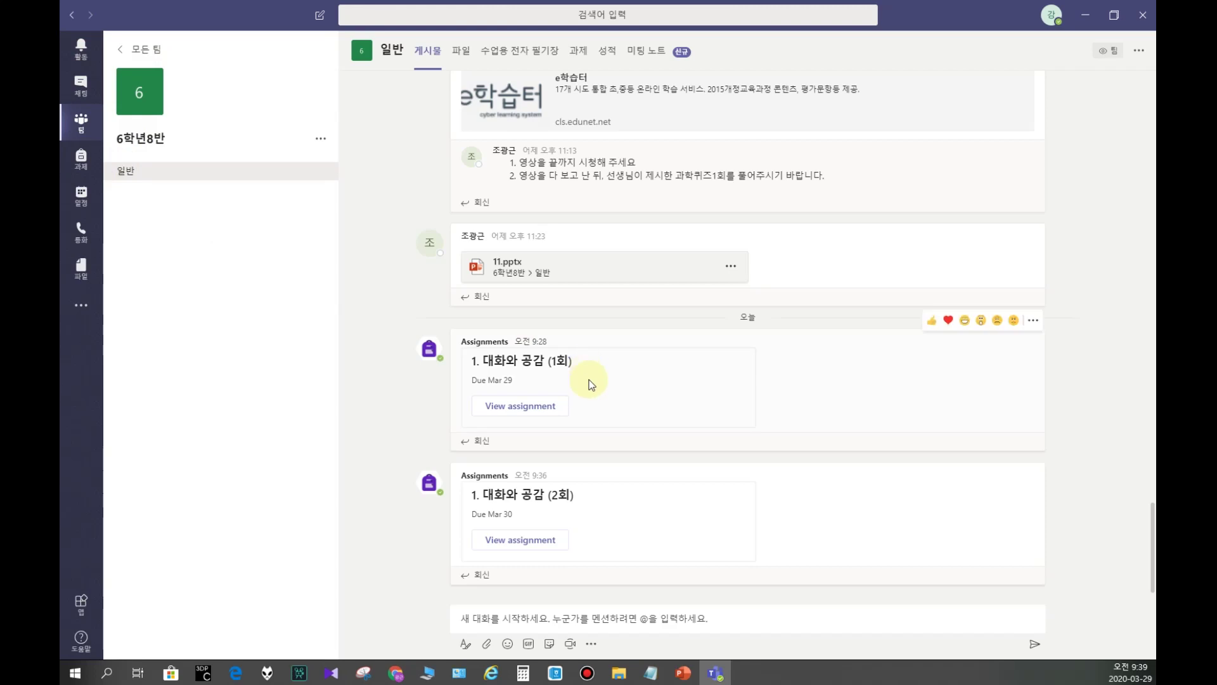
{"action": "left_click", "coordinate": [526, 539]}
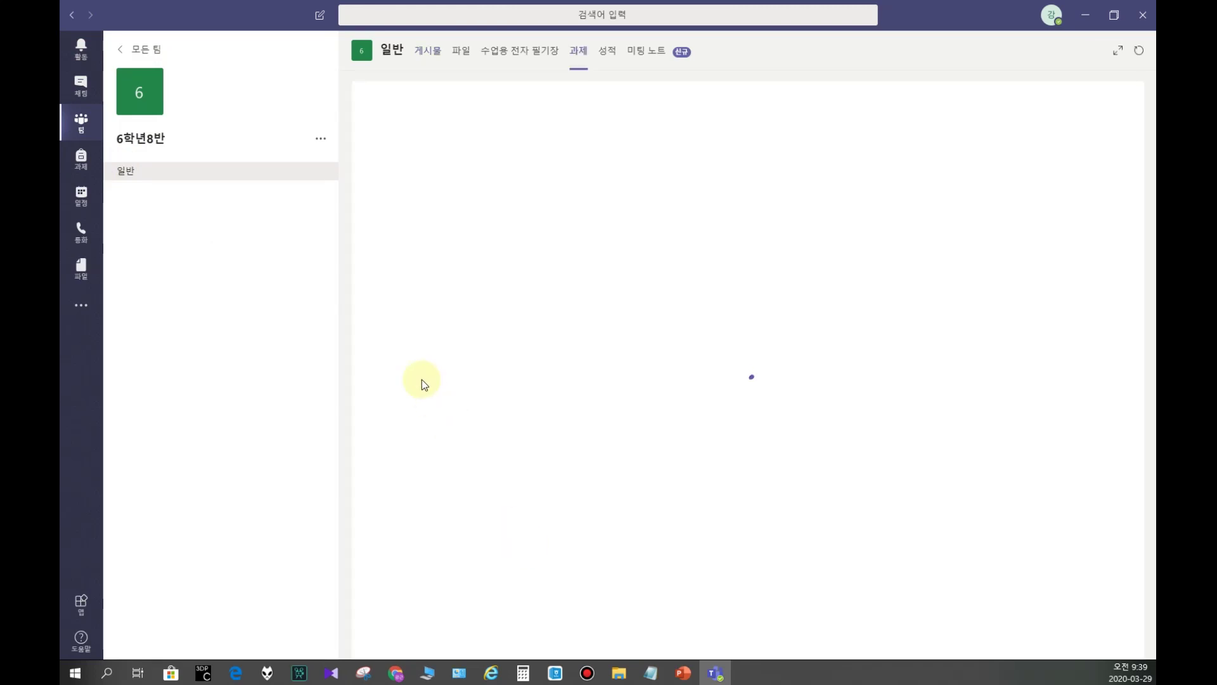
{"action": "left_click", "coordinate": [458, 264]}
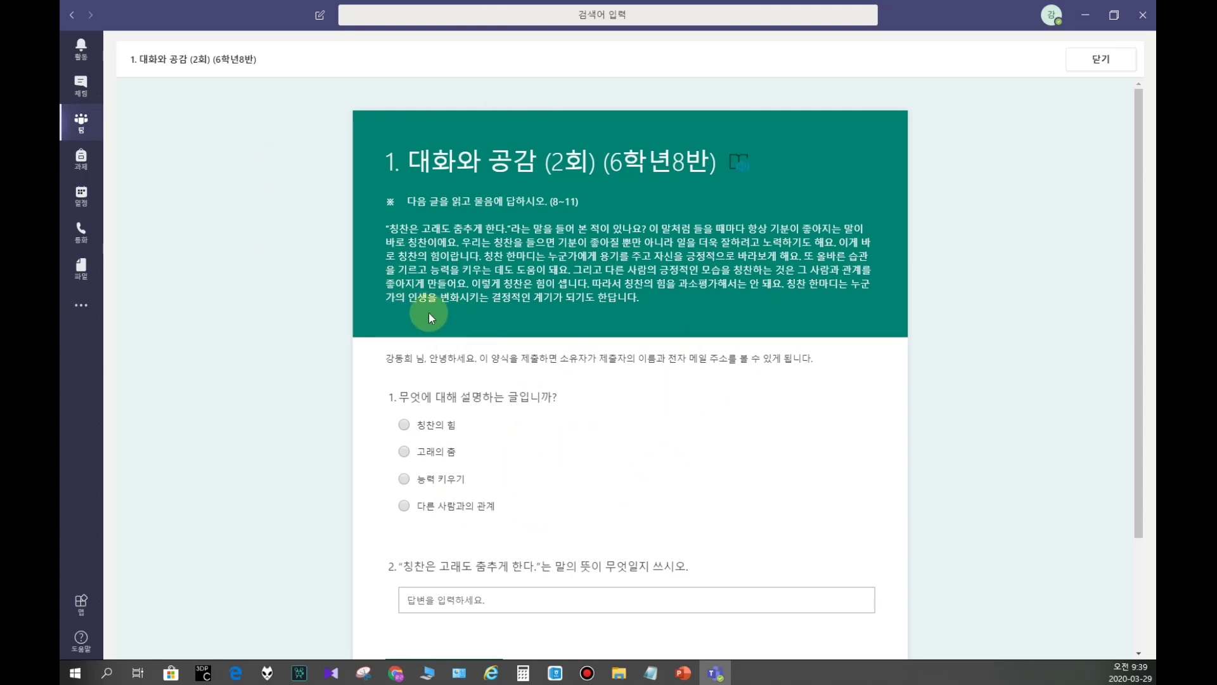
Step: Choose 칭찬의 힘 as the answer to question 1
{"action": "scroll", "coordinate": [443, 271], "scroll_direction": "down", "scroll_amount": 1}
{"action": "scroll", "coordinate": [542, 256], "scroll_direction": "down", "scroll_amount": 2}
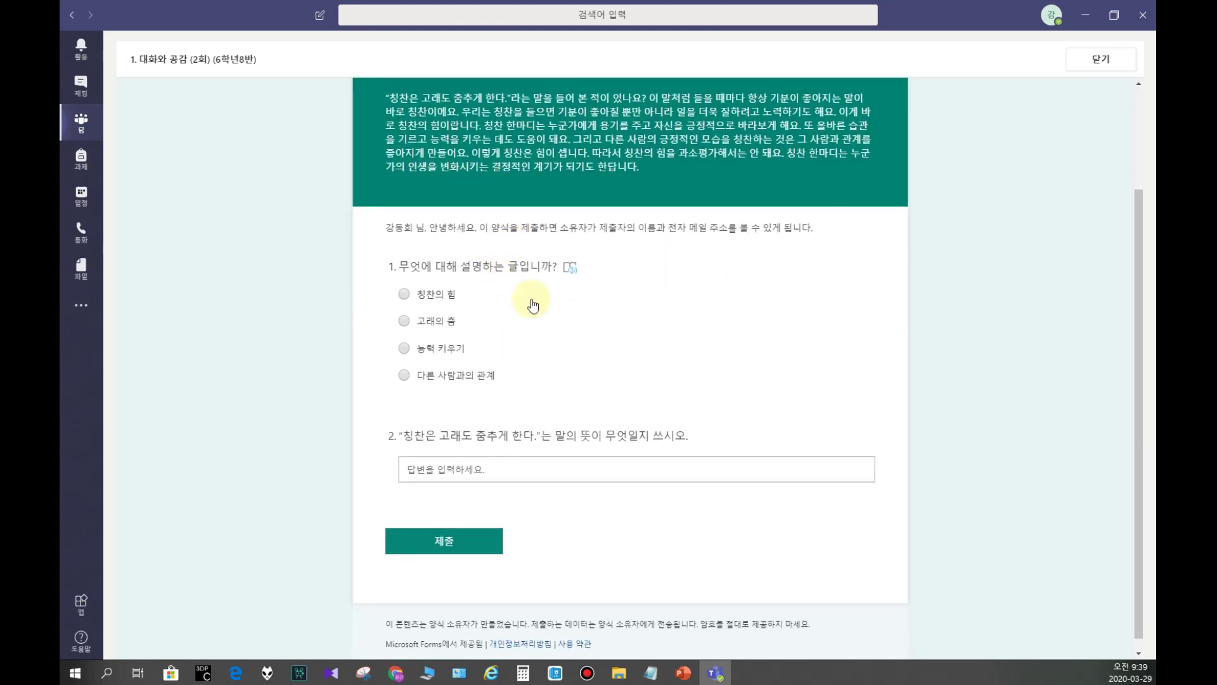
{"action": "left_click", "coordinate": [434, 296]}
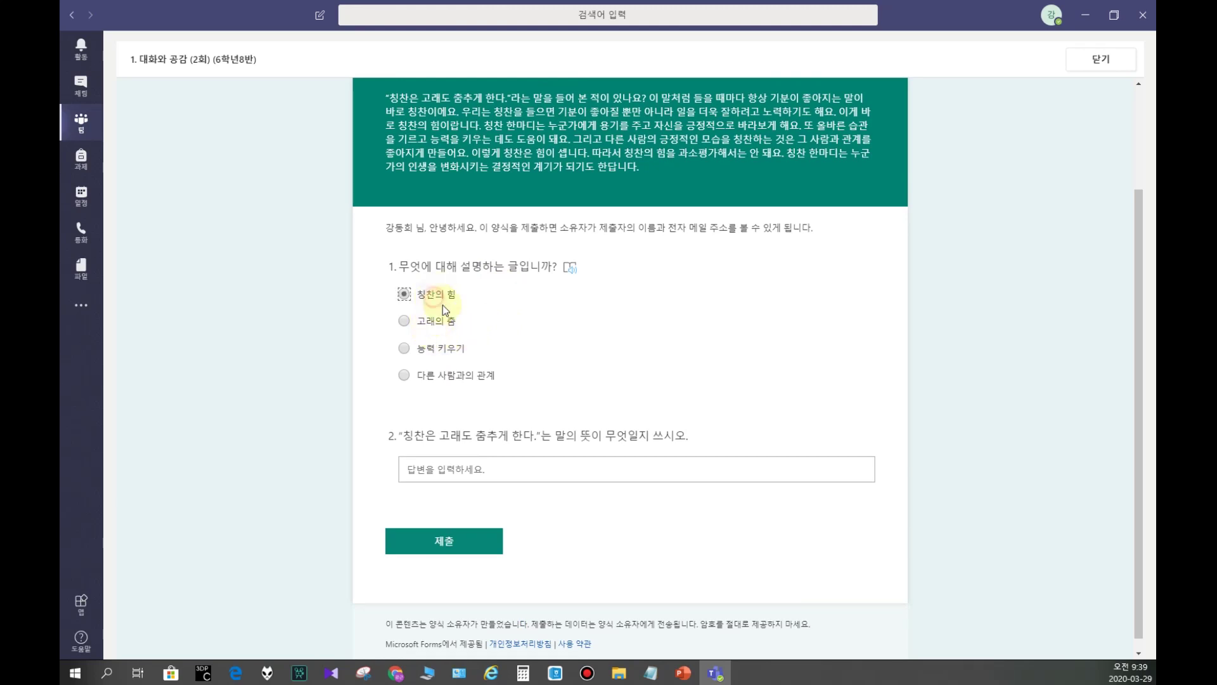
Step: Answer question 2 with 칭찬을 받으면 능력이 향상된다. and submit the 2회 quiz
{"action": "left_click", "coordinate": [448, 468]}
{"action": "type", "text": "ㅎ"}
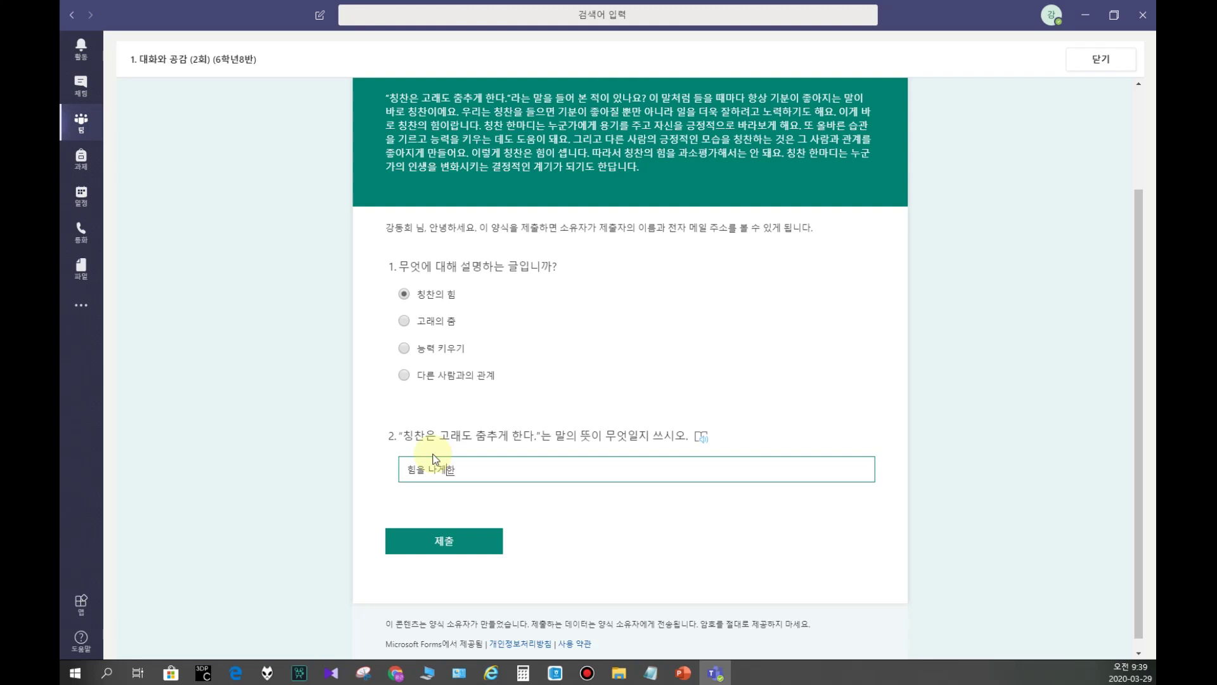
{"action": "type", "text": "을 나게한다."}
{"action": "left_click", "coordinate": [495, 471]}
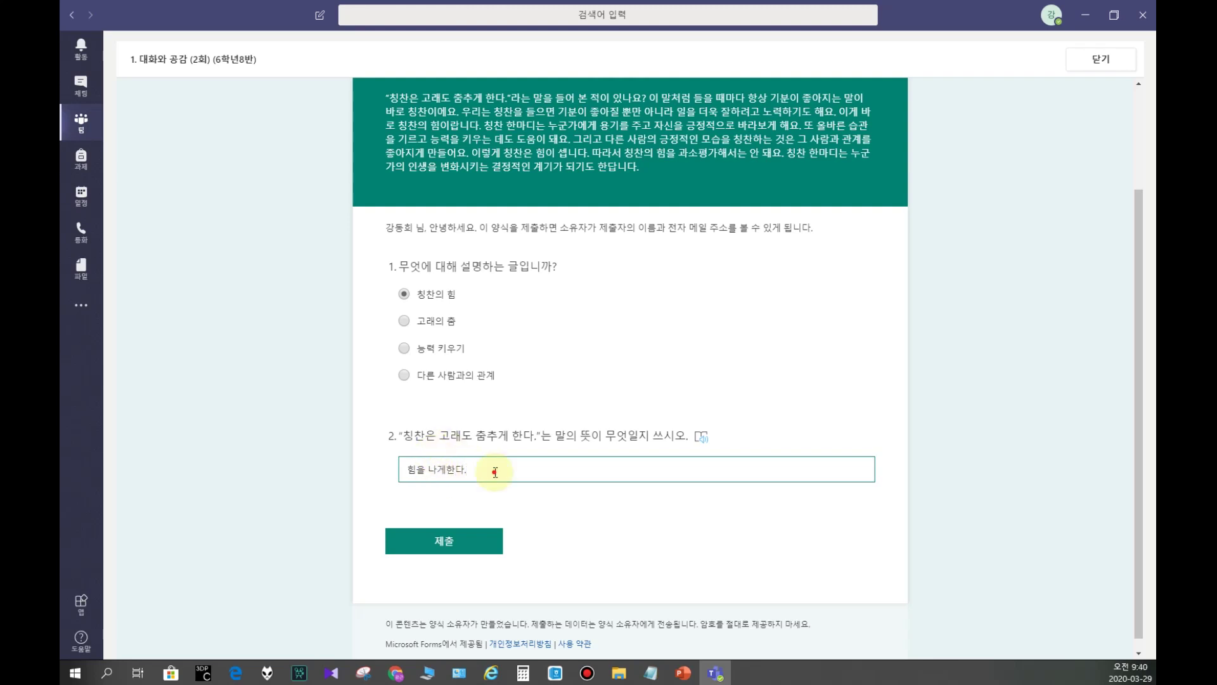
{"action": "left_click", "coordinate": [425, 469]}
{"action": "left_click", "coordinate": [503, 469], "text": "shift"}
{"action": "key", "text": "BackSpace"}
{"action": "key", "text": "ctrl+z"}
{"action": "key", "text": "ctrl+a"}
{"action": "type", "text": "칭"}
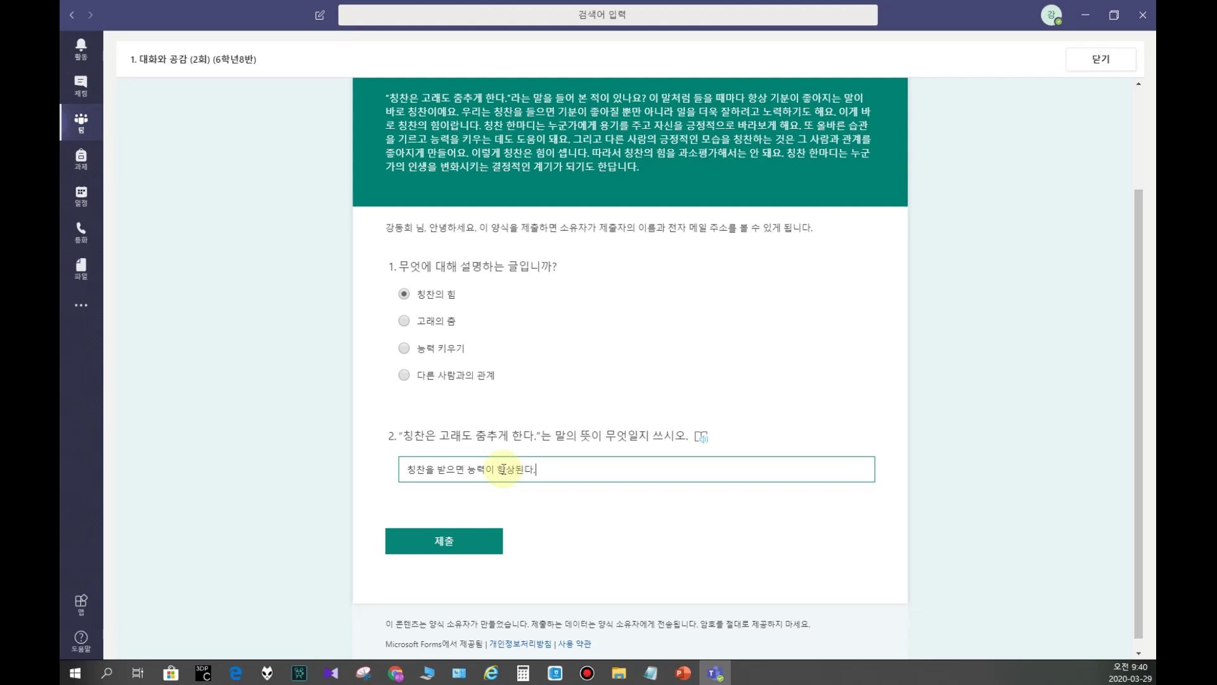
{"action": "left_click", "coordinate": [448, 540]}
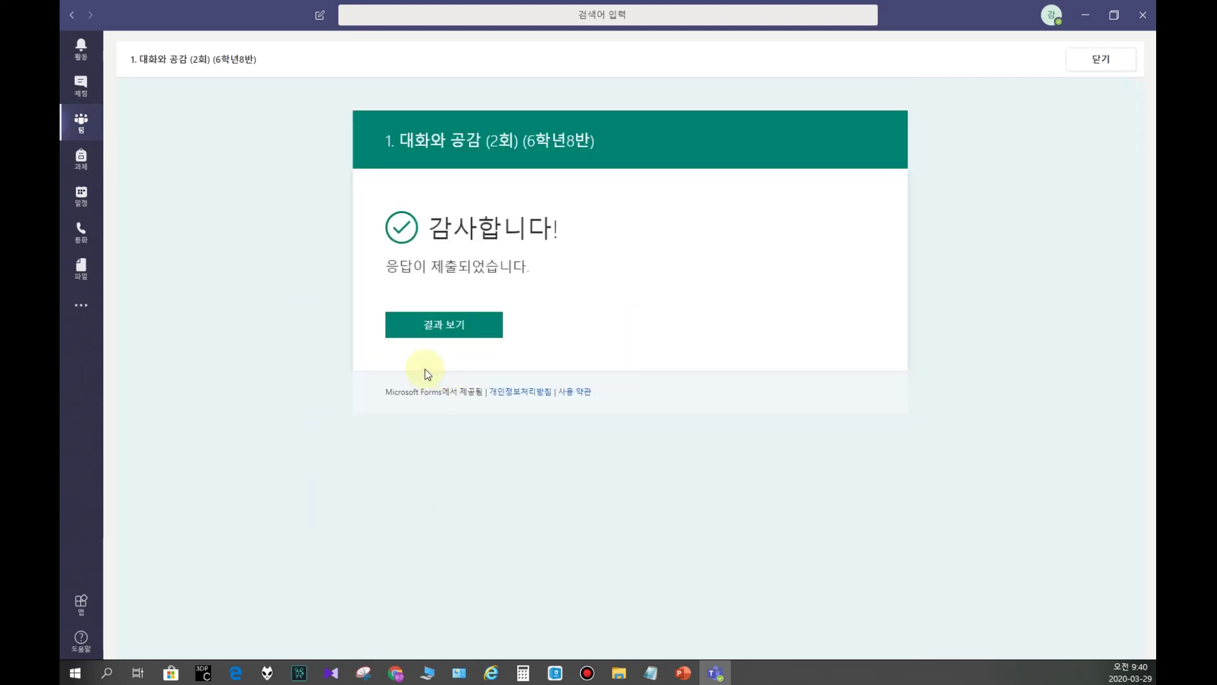
Step: Look over the submitted 2회 answers, then close the quiz viewer back to the posts
{"action": "left_click", "coordinate": [453, 325]}
{"action": "scroll", "coordinate": [491, 468], "scroll_direction": "down", "scroll_amount": 3}
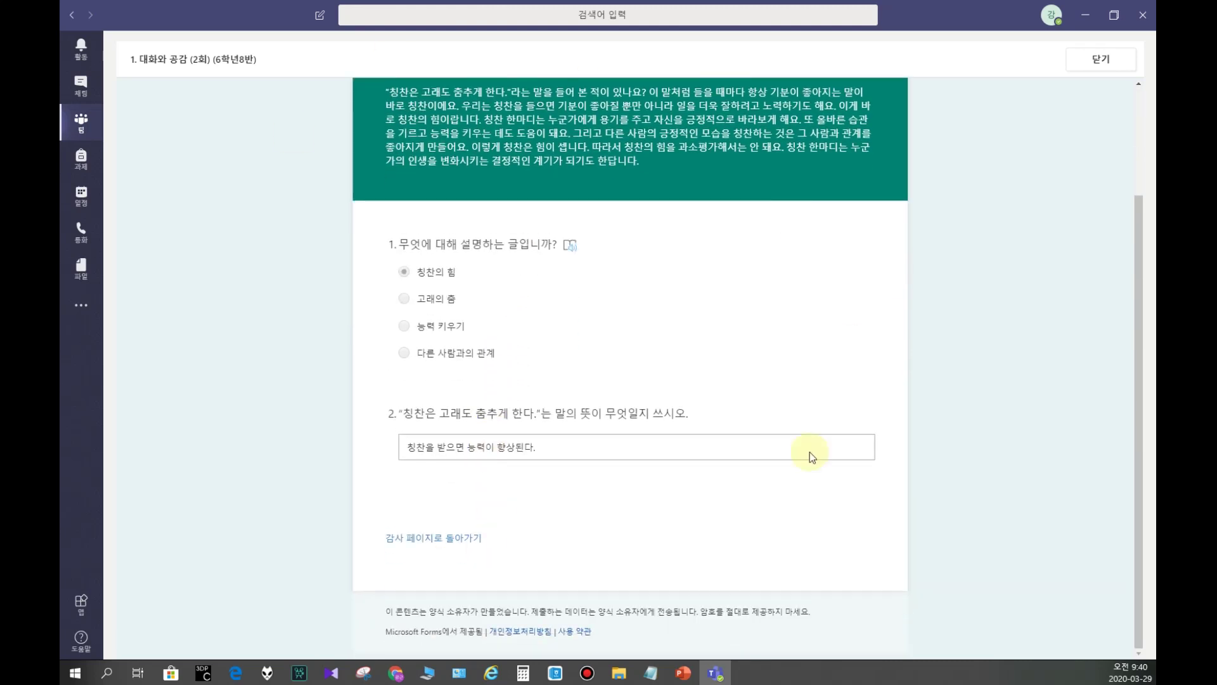
{"action": "scroll", "coordinate": [742, 412], "scroll_direction": "up", "scroll_amount": 3}
{"action": "left_click", "coordinate": [1101, 59]}
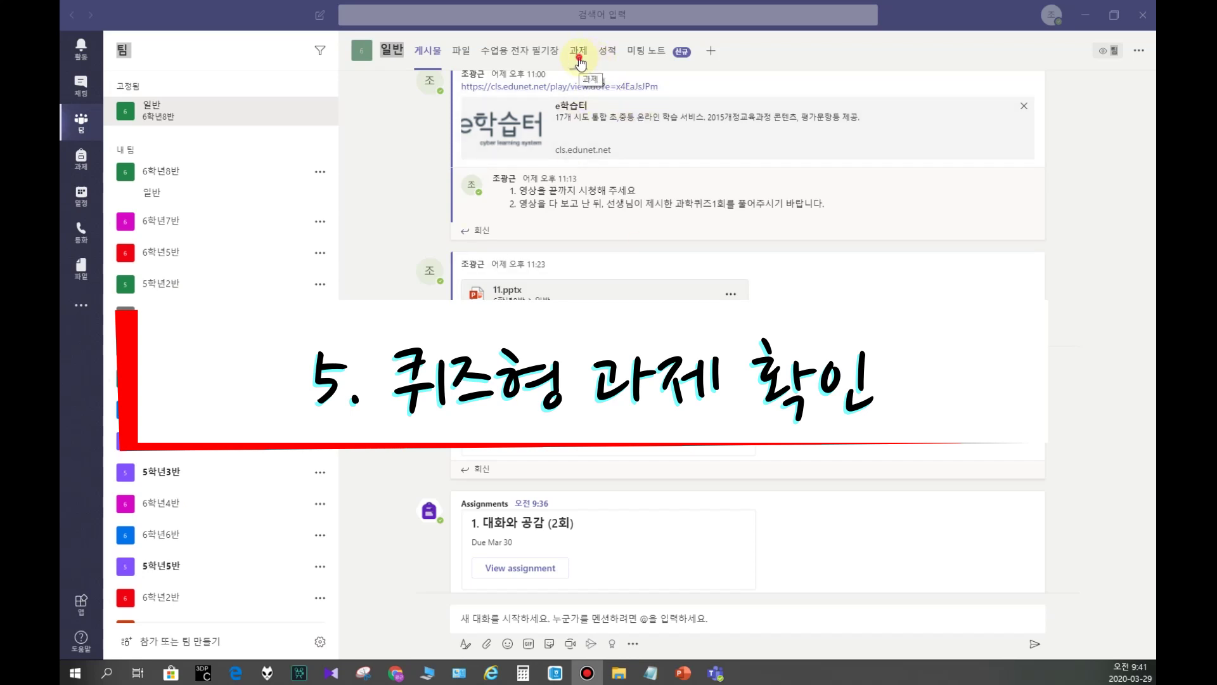
Step: Check the 성적 grades table, then return to 과제 showing both quizzes at 1/27 submitted
{"action": "left_click", "coordinate": [579, 62]}
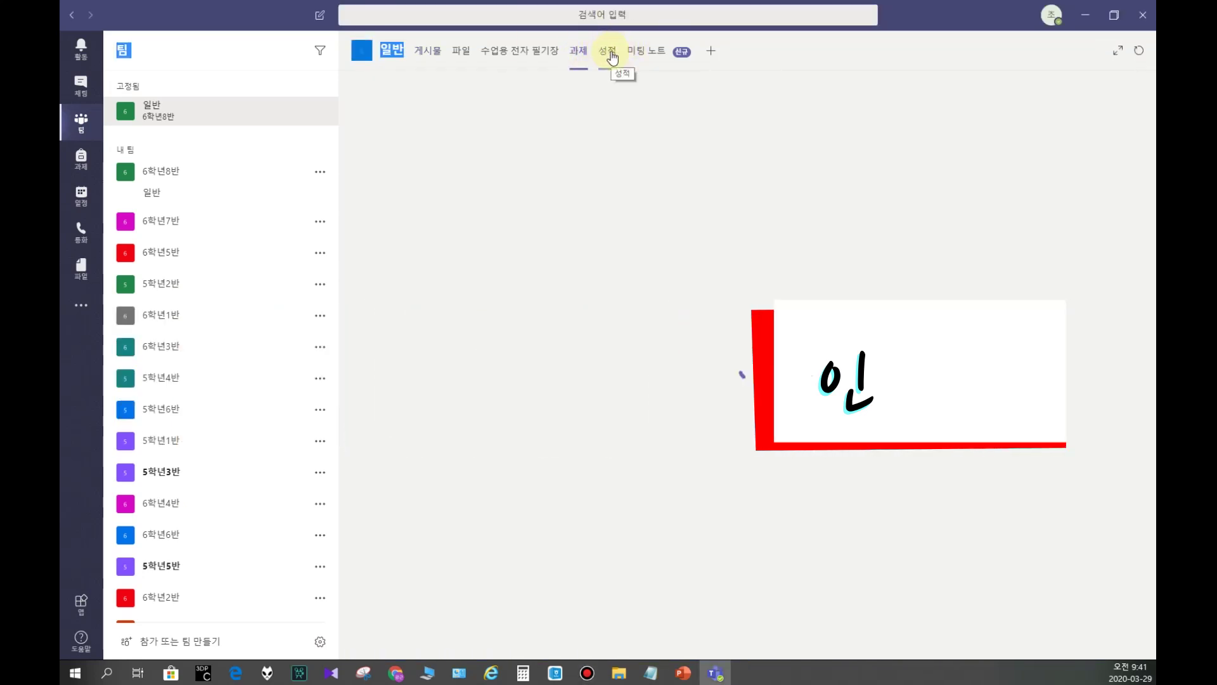
{"action": "left_click", "coordinate": [612, 57]}
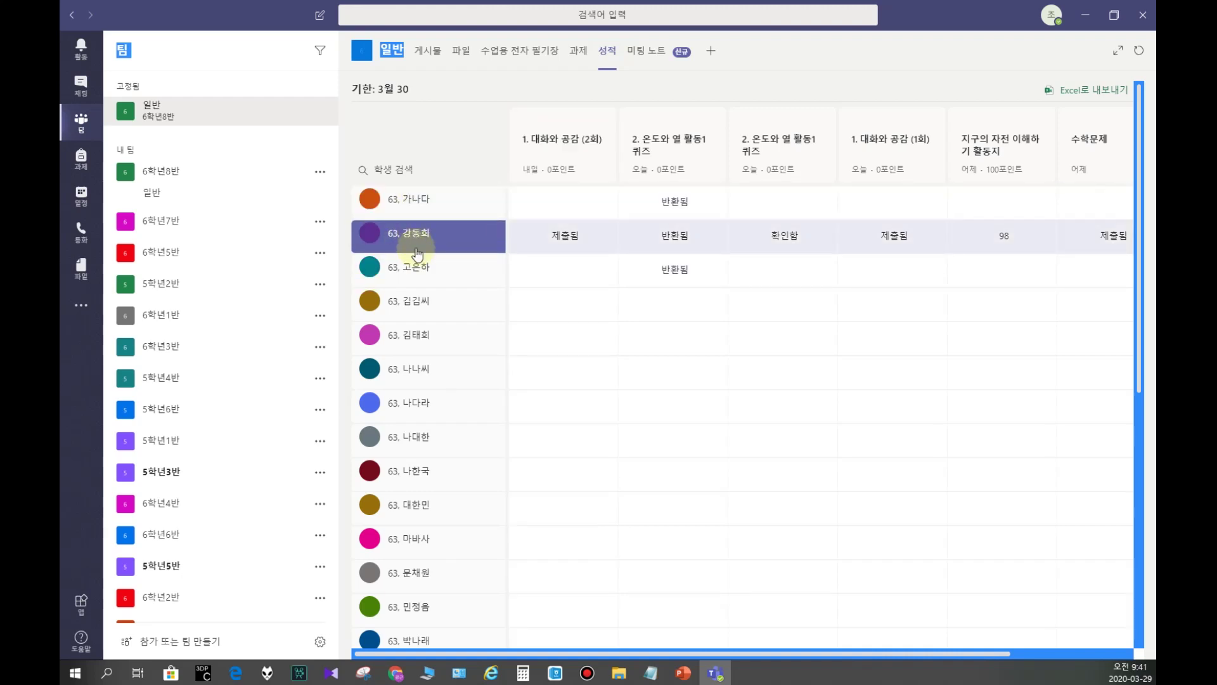
{"action": "scroll", "coordinate": [416, 241], "scroll_direction": "down", "scroll_amount": 7}
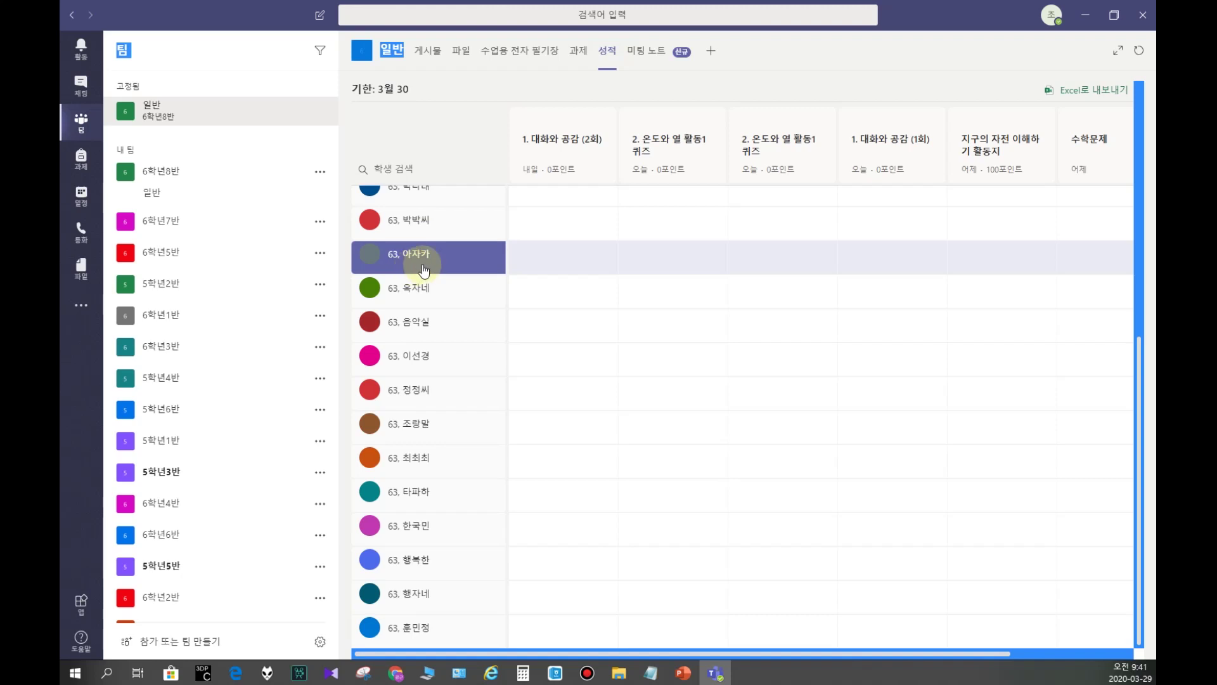
{"action": "scroll", "coordinate": [415, 273], "scroll_direction": "up", "scroll_amount": 7}
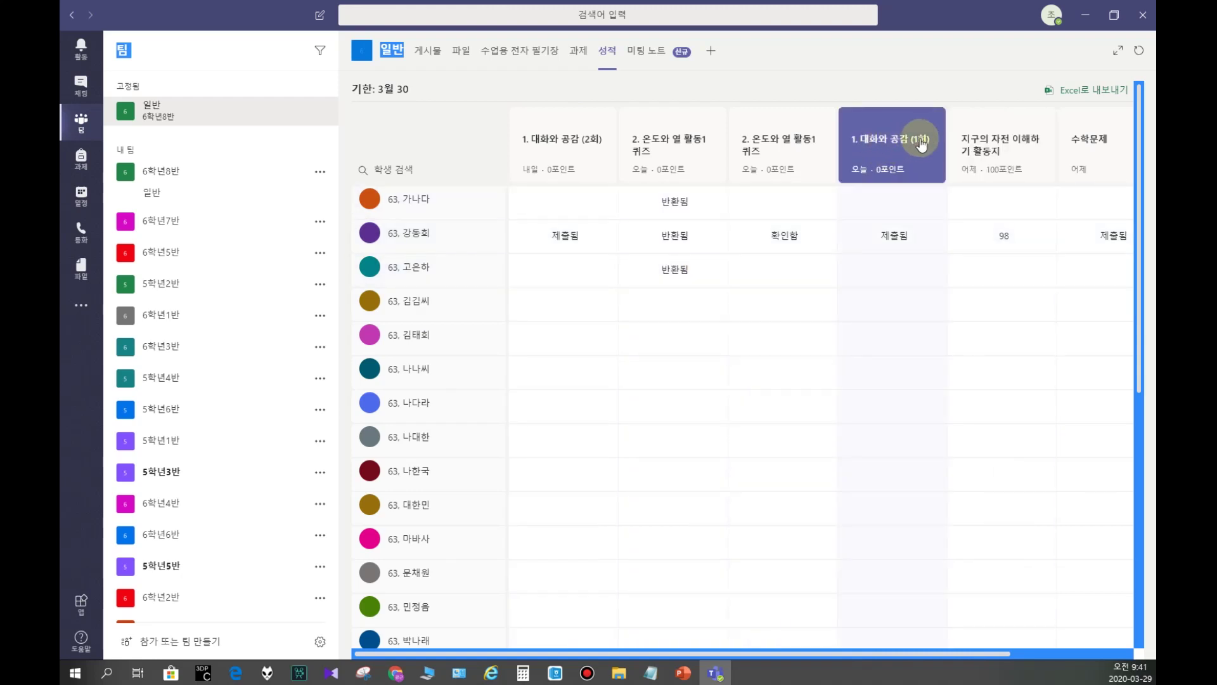
{"action": "left_click", "coordinate": [893, 243]}
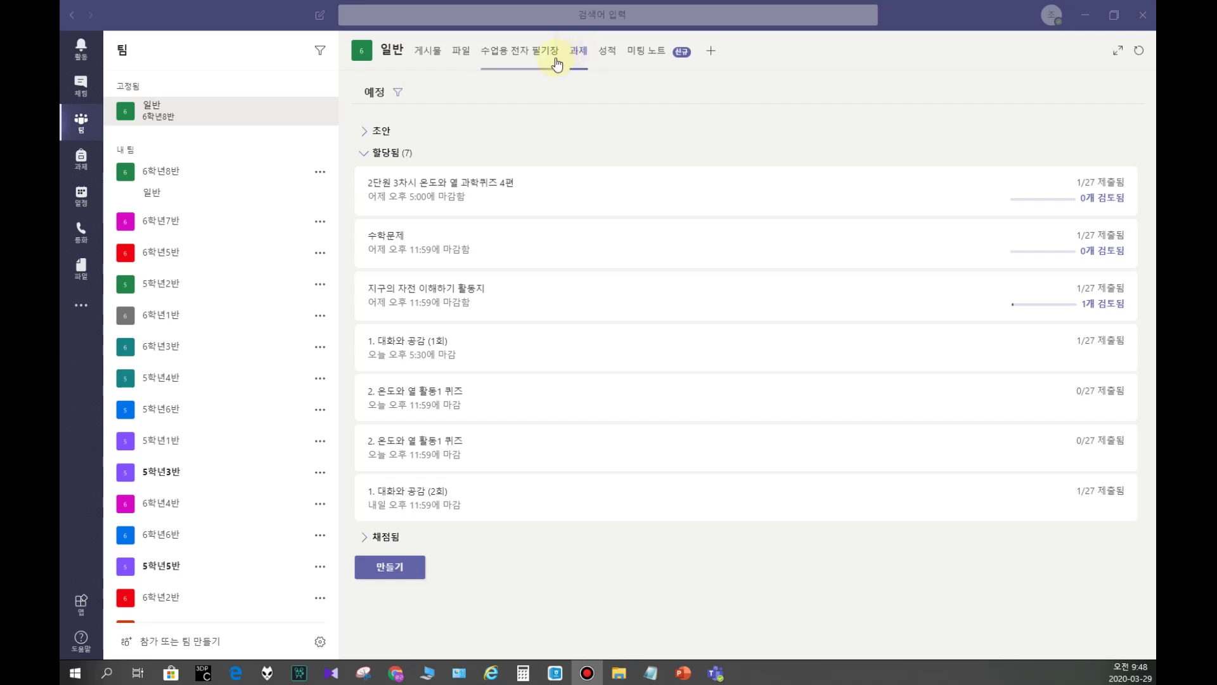
Step: Create a blank 과제 for 6학년8반 from the 만들기 menu
{"action": "left_click", "coordinate": [586, 57]}
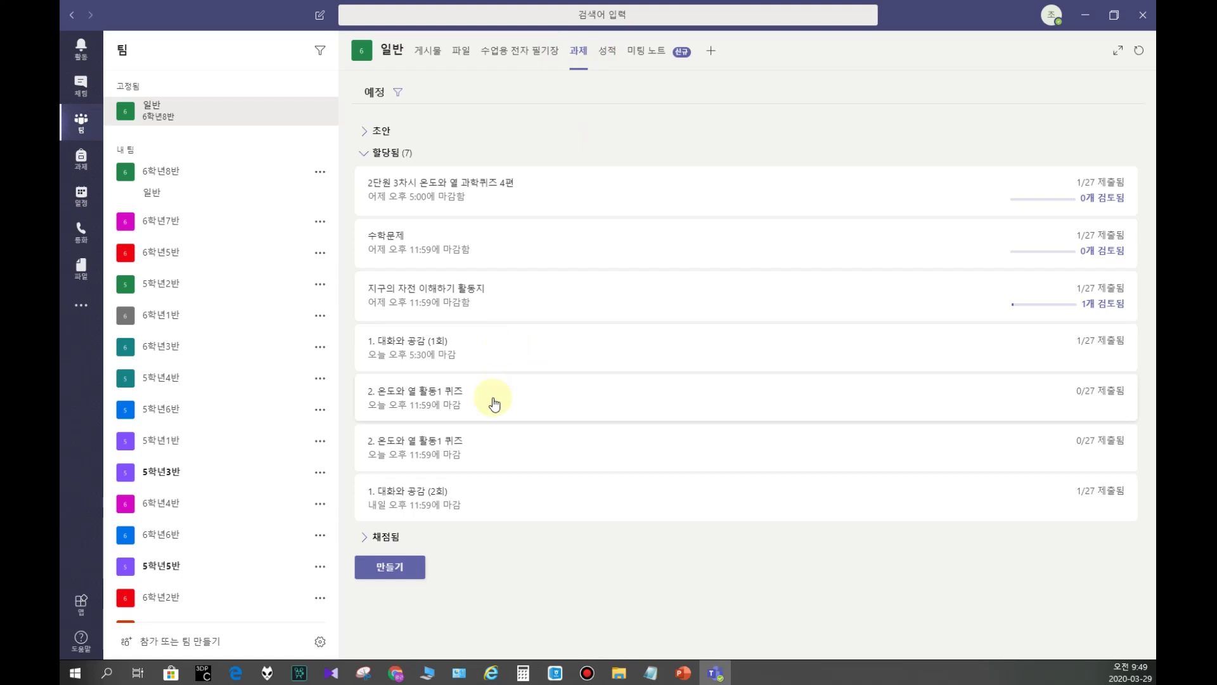
{"action": "left_click", "coordinate": [392, 569]}
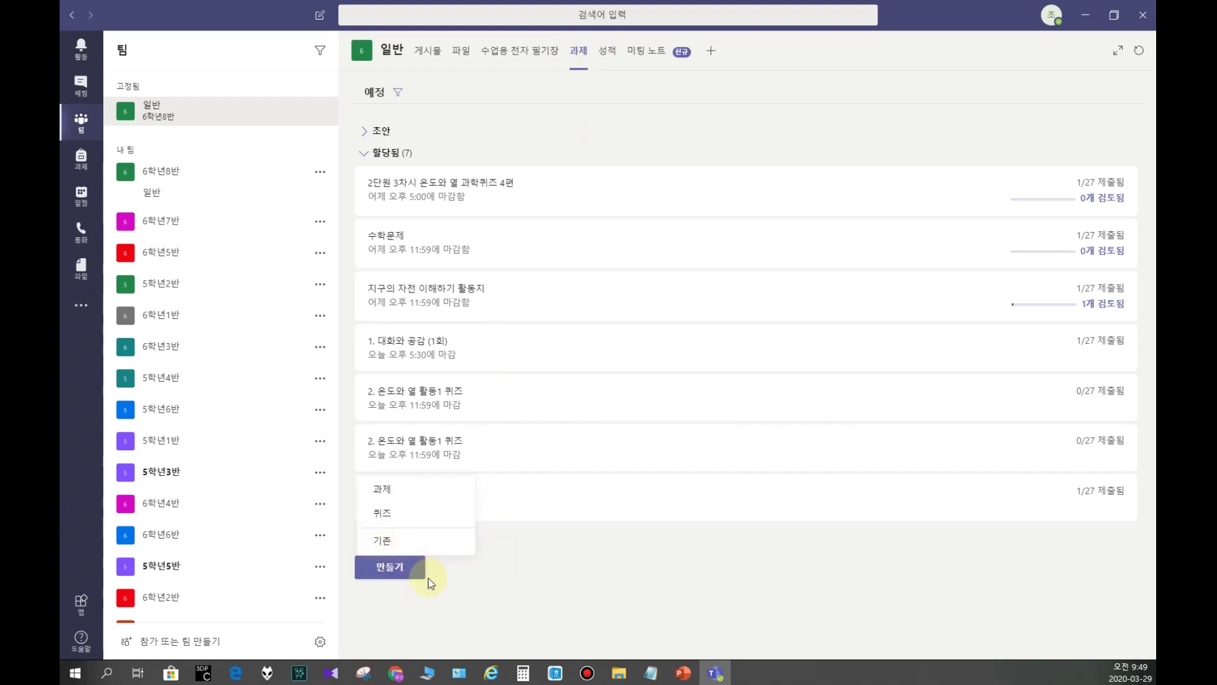
{"action": "left_click", "coordinate": [394, 490]}
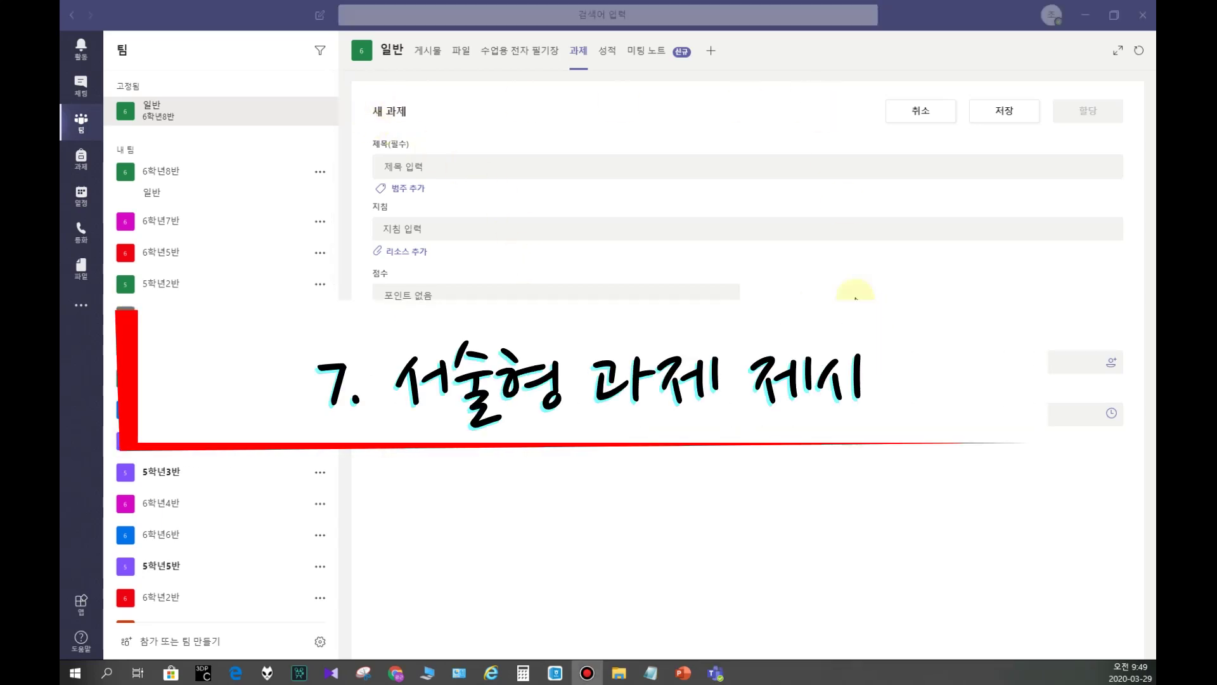
Step: Title the assignment 과학글쓰기(미드웨이의 비극)
{"action": "left_click", "coordinate": [399, 113]}
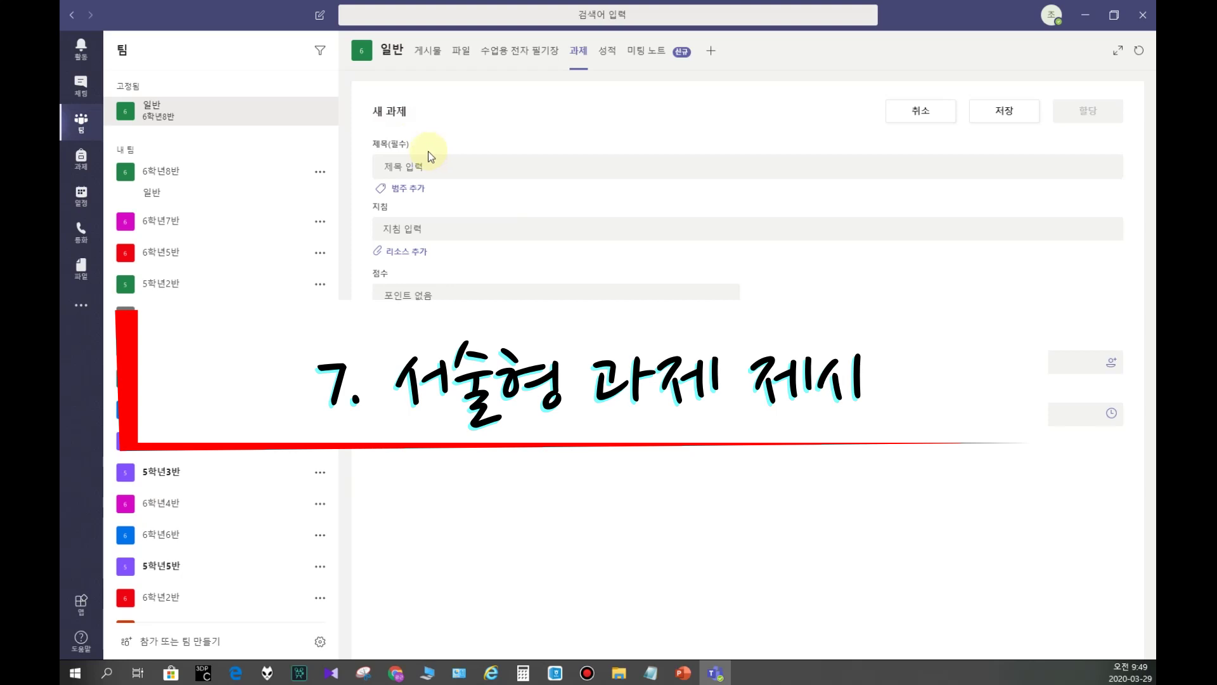
{"action": "left_click", "coordinate": [406, 166]}
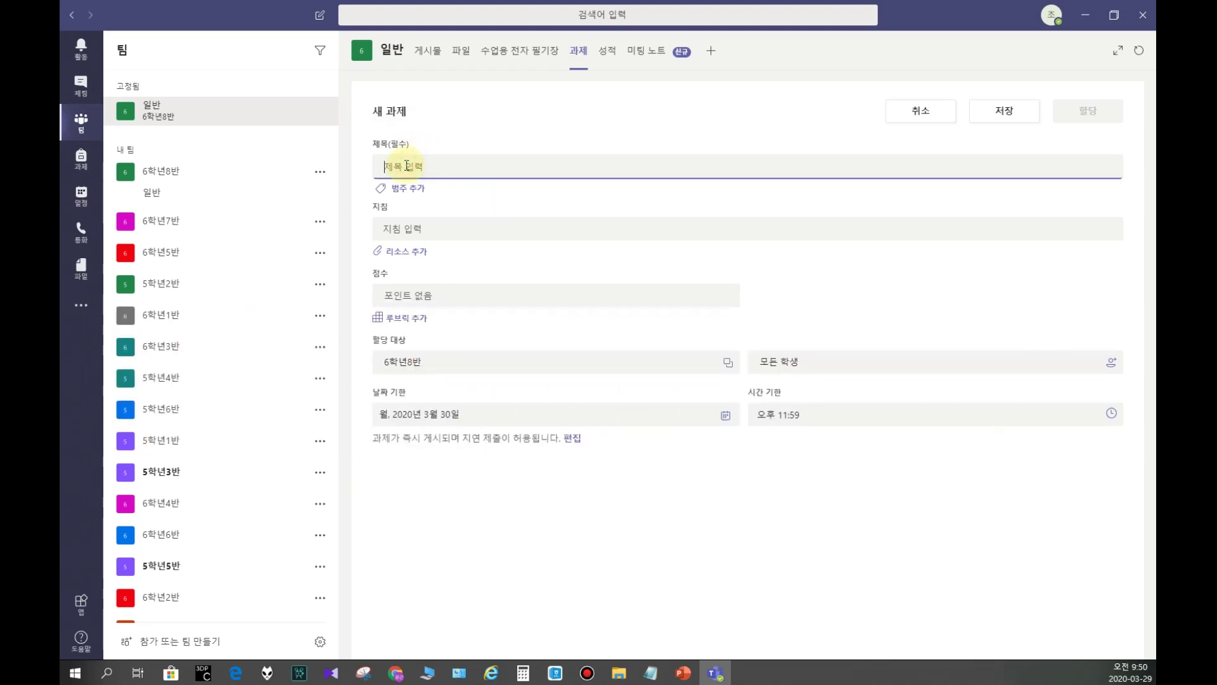
{"action": "type", "text": "서술"}
{"action": "key", "text": "BackSpace"}
{"action": "key", "text": "BackSpace"}
{"action": "type", "text": "과학"}
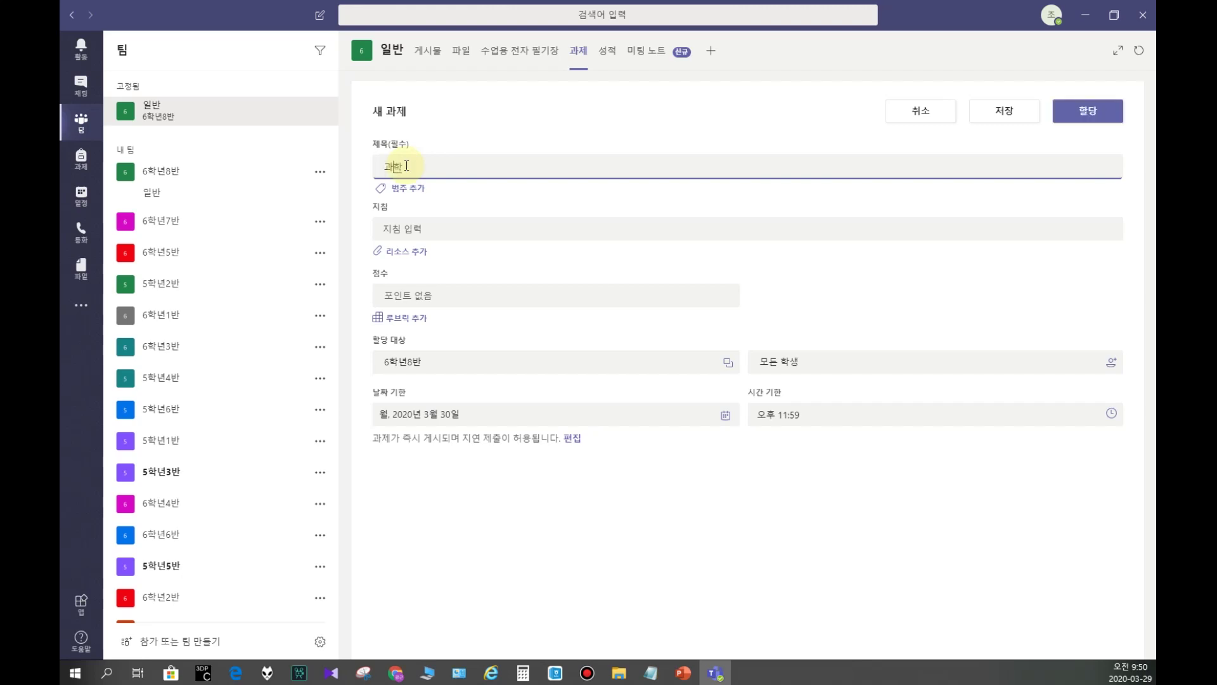
{"action": "type", "text": "글쓰기(미드웨이의 비극)"}
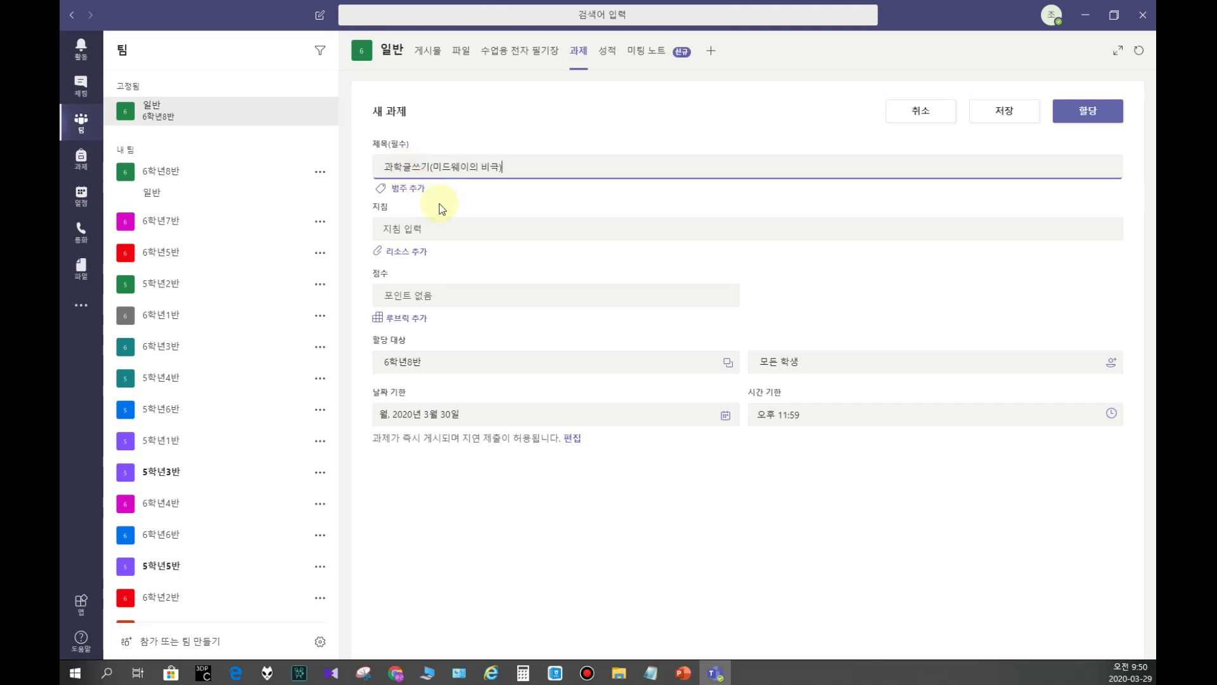
Step: Write four numbered instruction lines, from watching the linked video to 오늘 오후 3시까지
{"action": "left_click", "coordinate": [409, 229]}
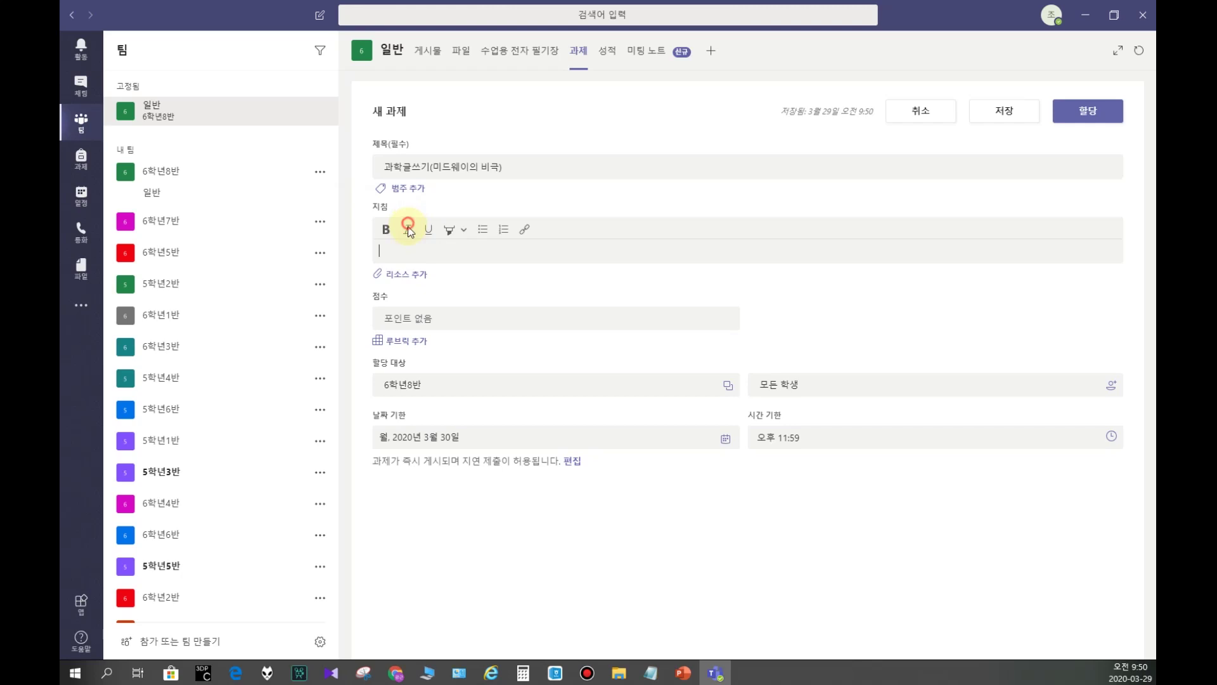
{"action": "type", "text": "1. "}
{"action": "type", "text": "선스"}
{"action": "type", "text": "님"}
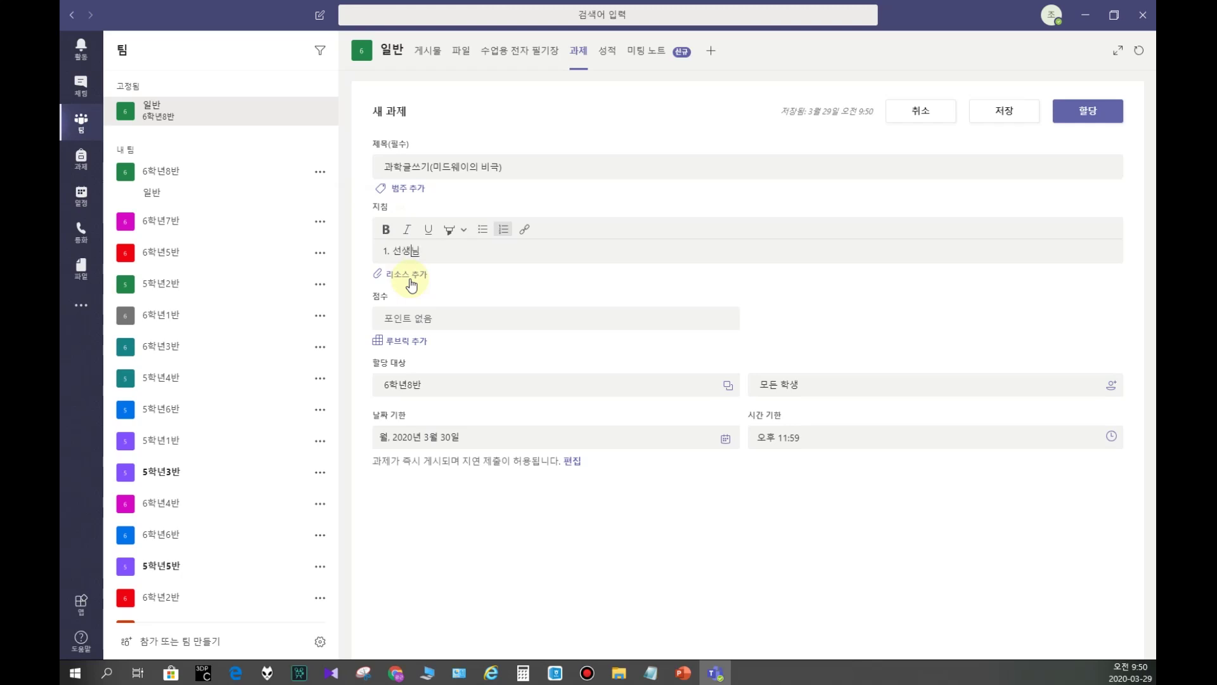
{"action": "type", "text": "이 링크를 걸어준 동영상을 보고"}
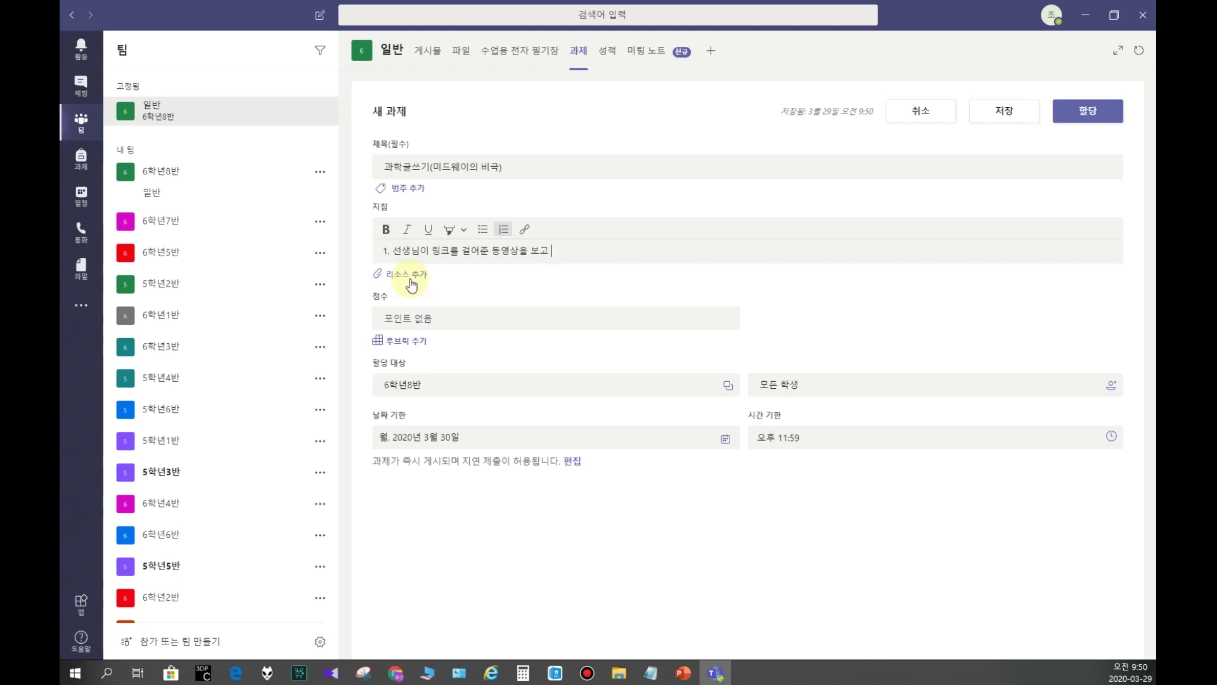
{"action": "key", "text": "Return"}
{"action": "type", "text": "ㄴ"}
{"action": "type", "text": "느낀점을 작선"}
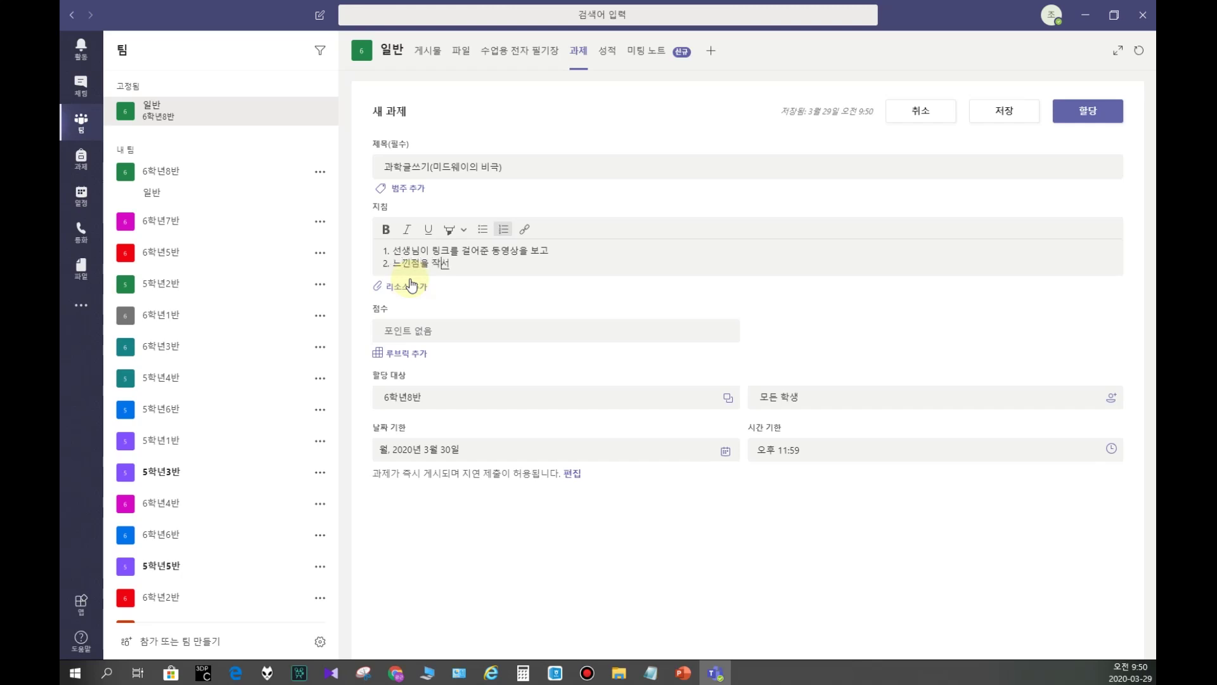
{"action": "key", "text": "BackSpace"}
{"action": "type", "text": "성하여"}
{"action": "key", "text": "Return"}
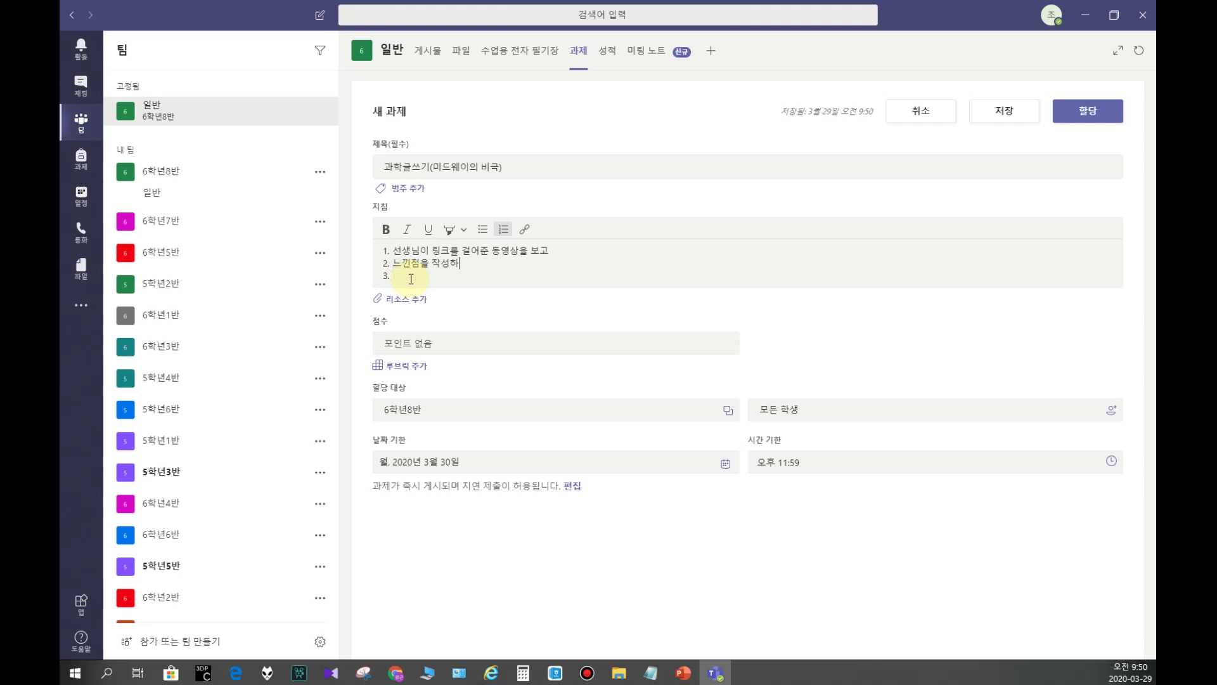
{"action": "type", "text": "여 3. "}
{"action": "type", "text": "과제를 제출해 주세"}
{"action": "type", "text": "요."}
{"action": "key", "text": "Return"}
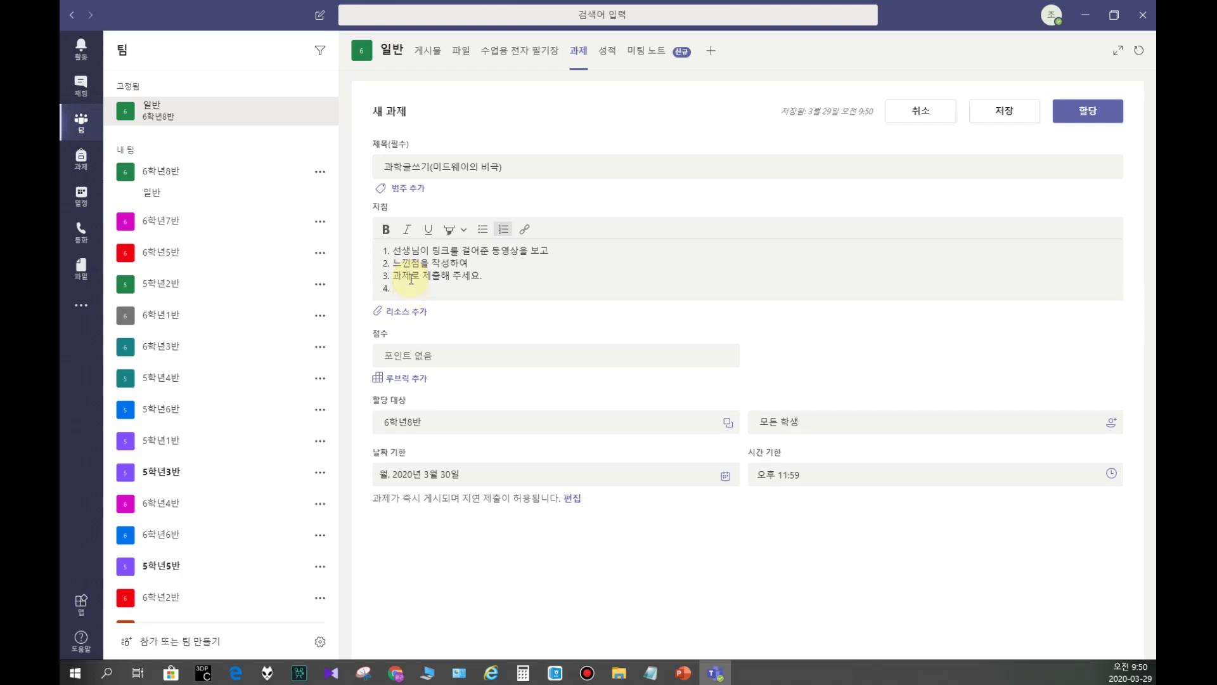
{"action": "type", "text": "오늘 오후 3시까지"}
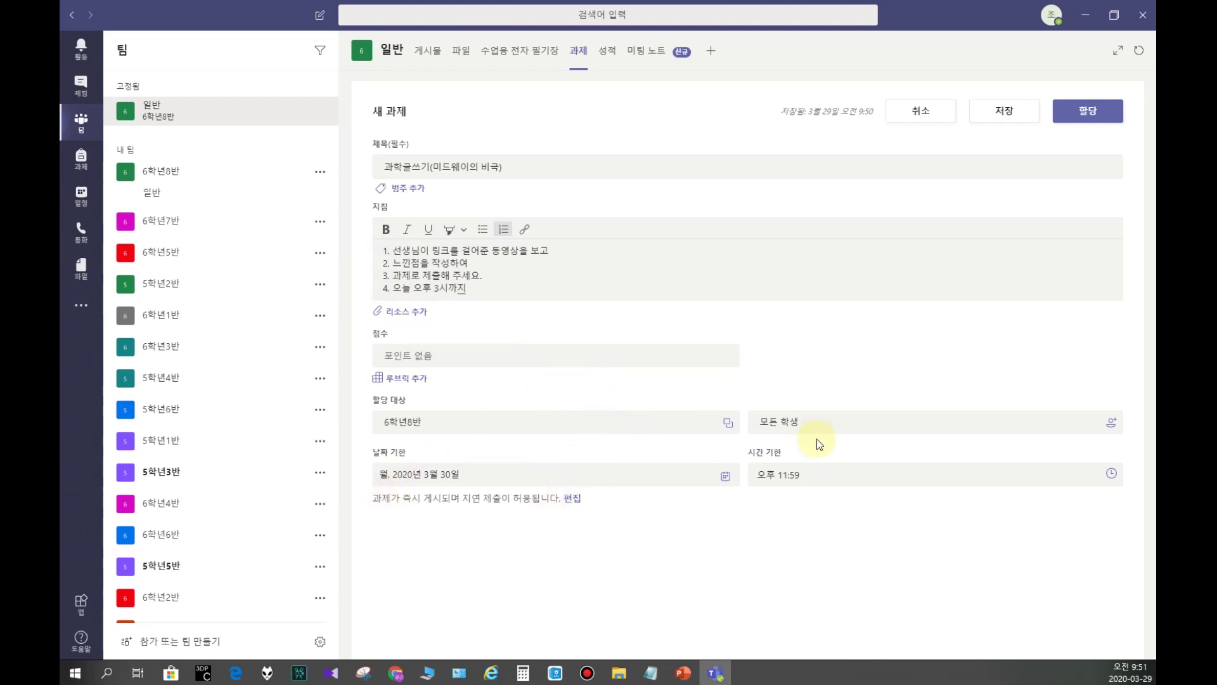
Step: Set the due date to 29 March 2020 with a due time of 오후 3:00
{"action": "left_click", "coordinate": [400, 476]}
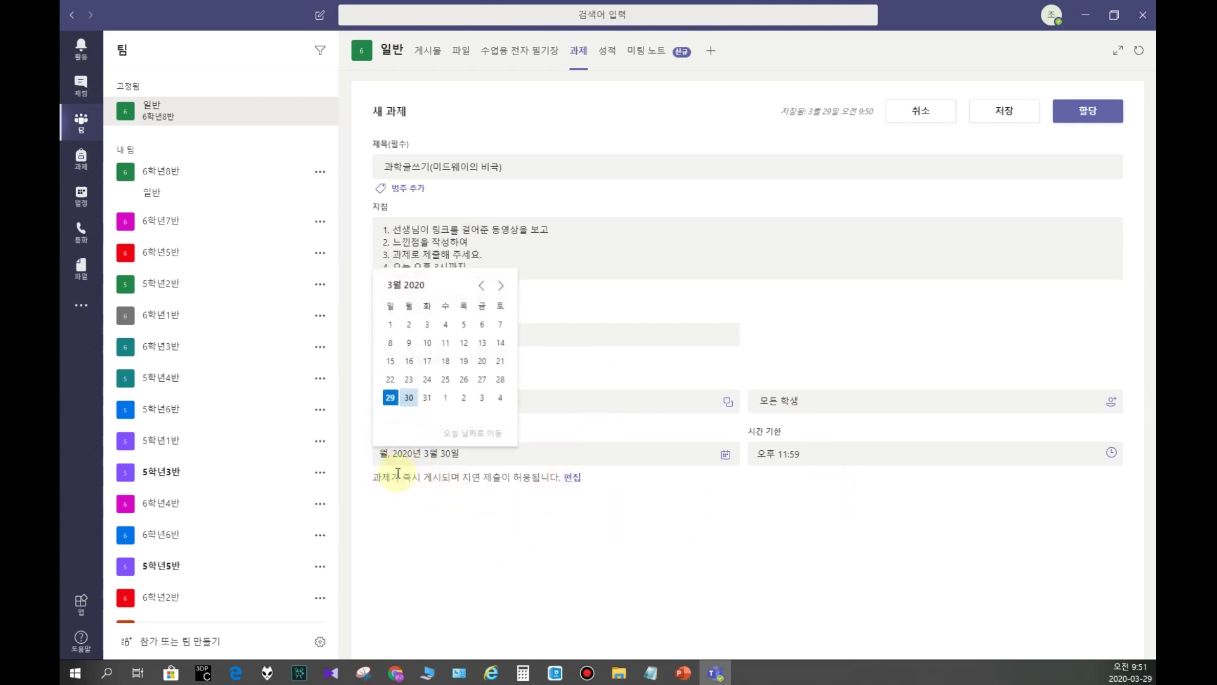
{"action": "left_click", "coordinate": [391, 399]}
{"action": "left_click", "coordinate": [776, 453]}
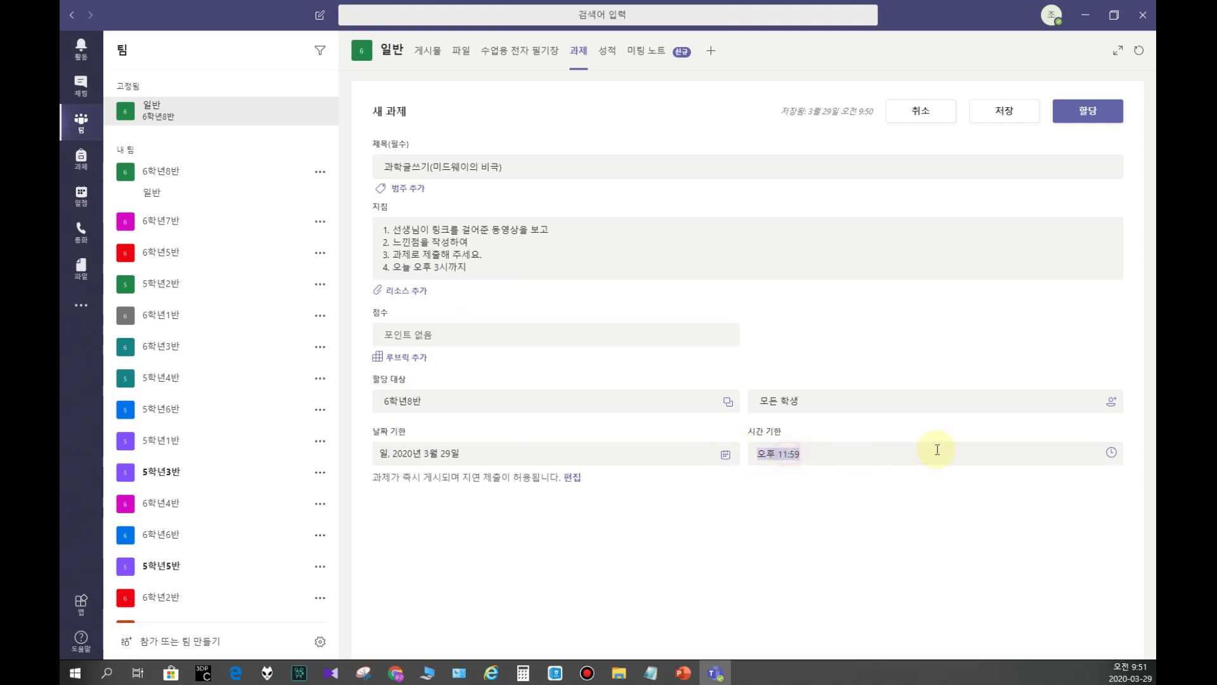
{"action": "left_click", "coordinate": [1111, 452]}
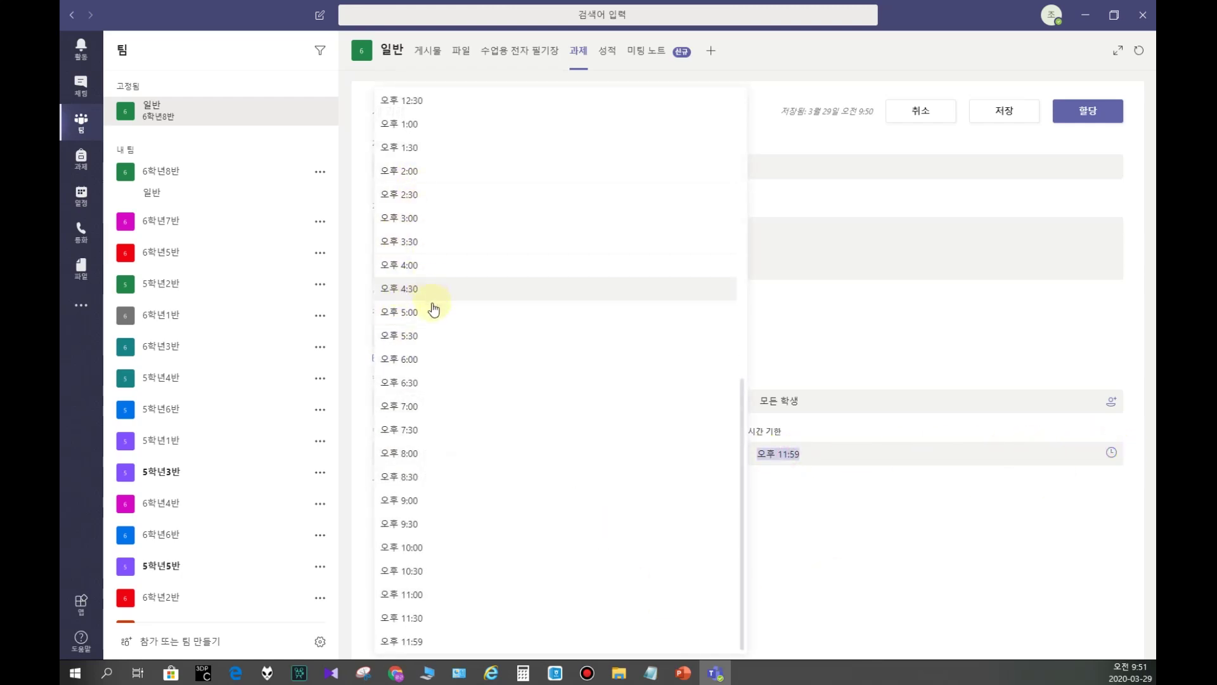
{"action": "left_click", "coordinate": [404, 313]}
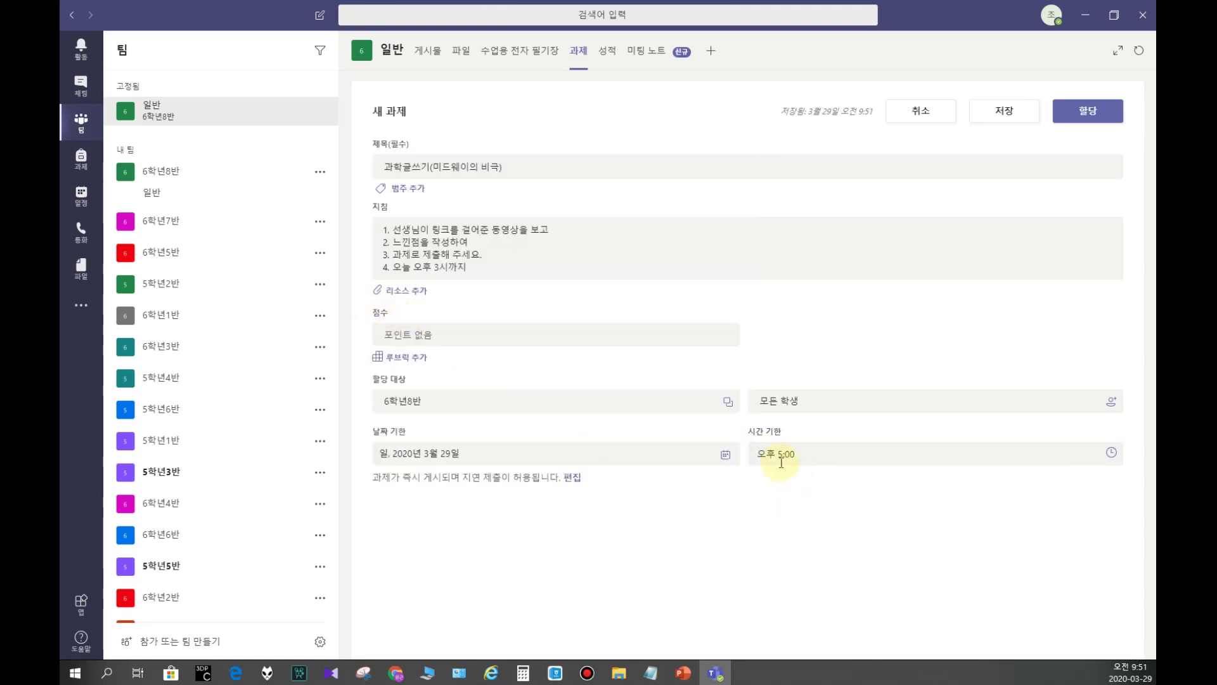
{"action": "left_click", "coordinate": [1109, 452]}
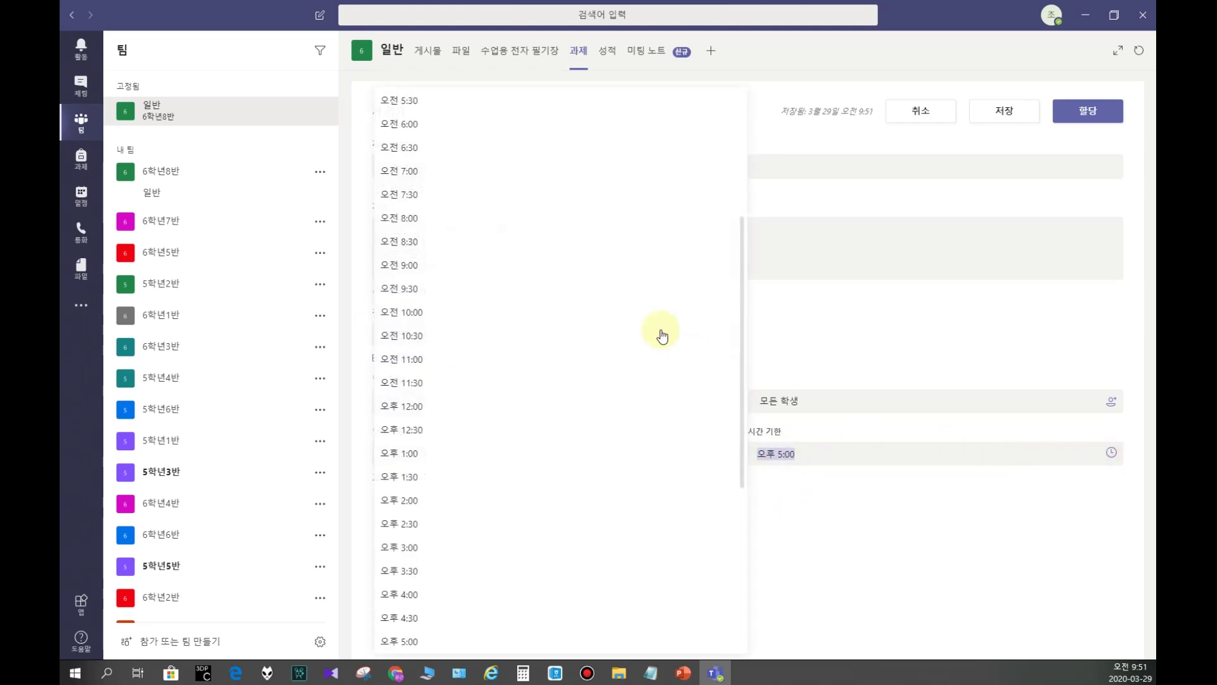
{"action": "scroll", "coordinate": [469, 291], "scroll_direction": "down", "scroll_amount": 2}
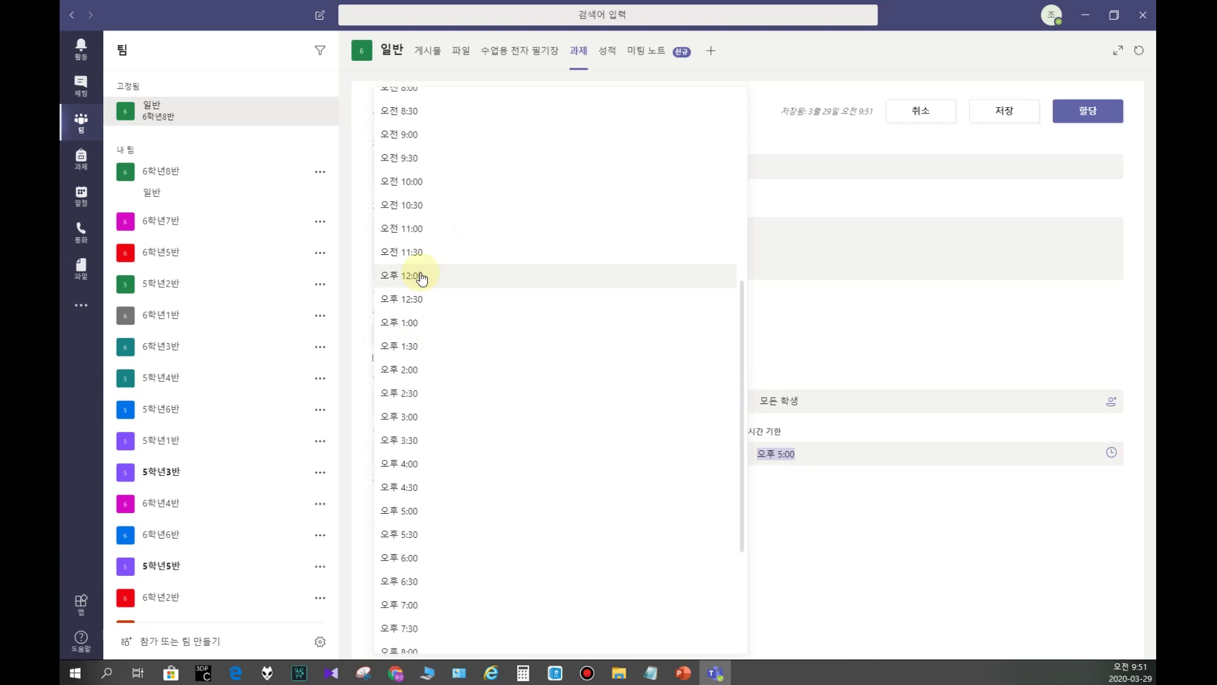
{"action": "left_click", "coordinate": [405, 416]}
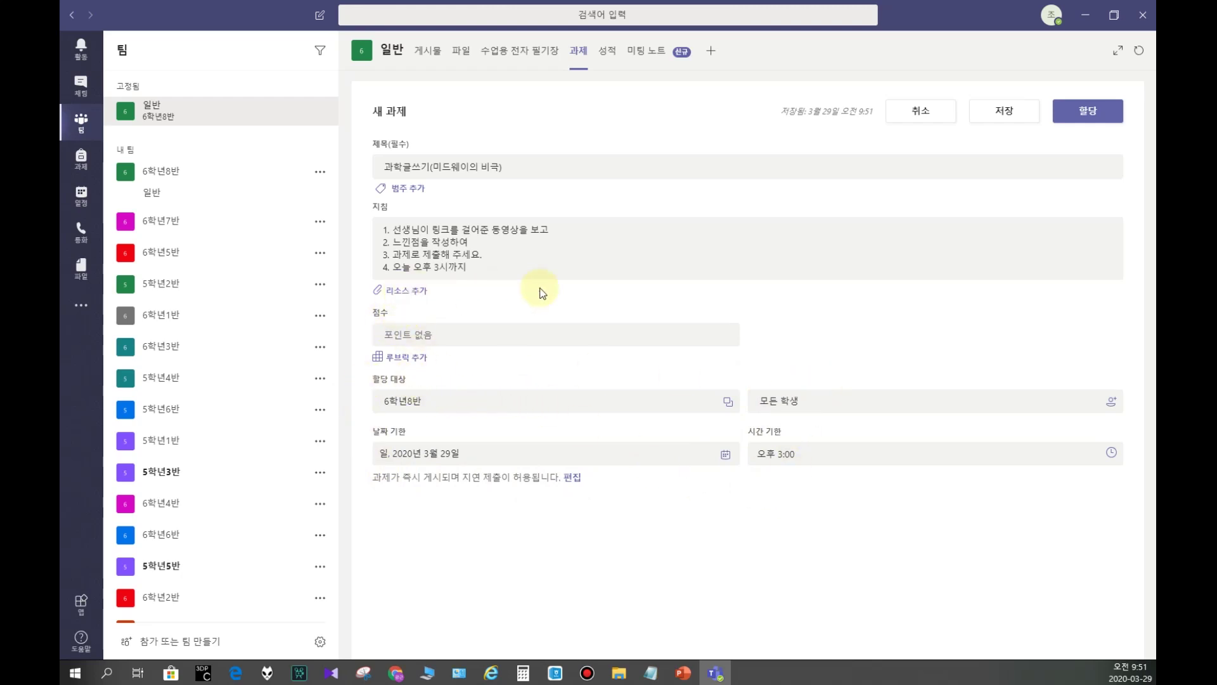
Step: Open the link page of the add-resource dialog, then switch to Chrome
{"action": "left_click", "coordinate": [404, 295]}
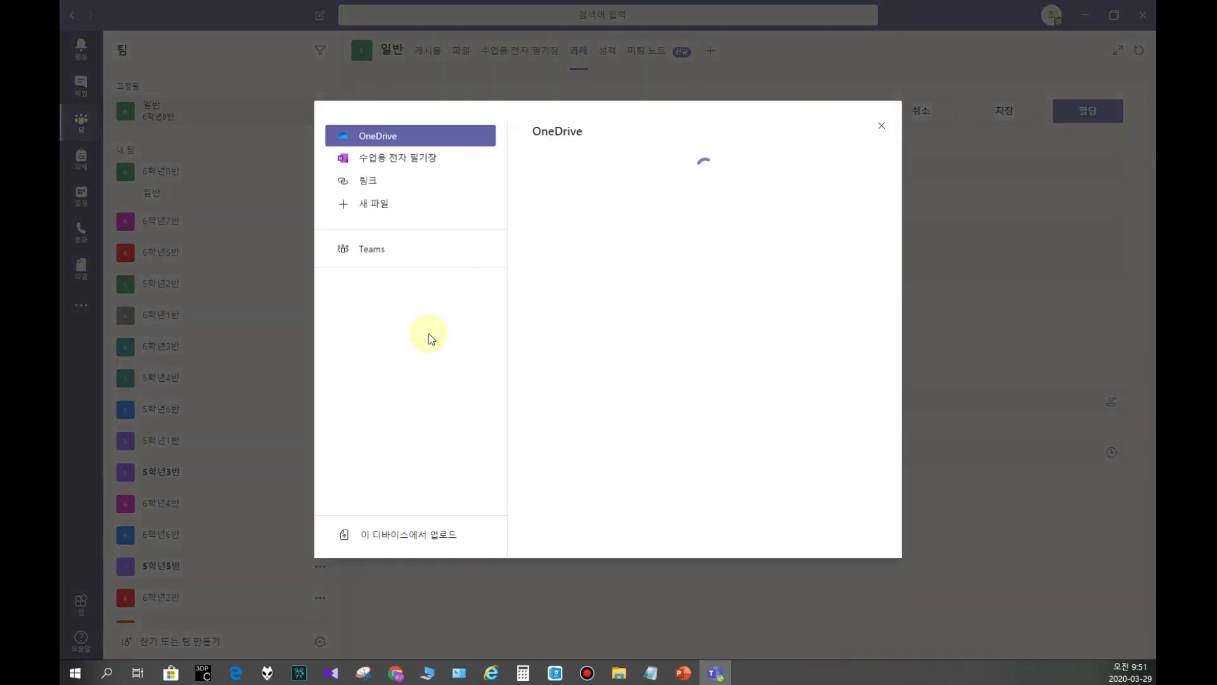
{"action": "left_click", "coordinate": [367, 185]}
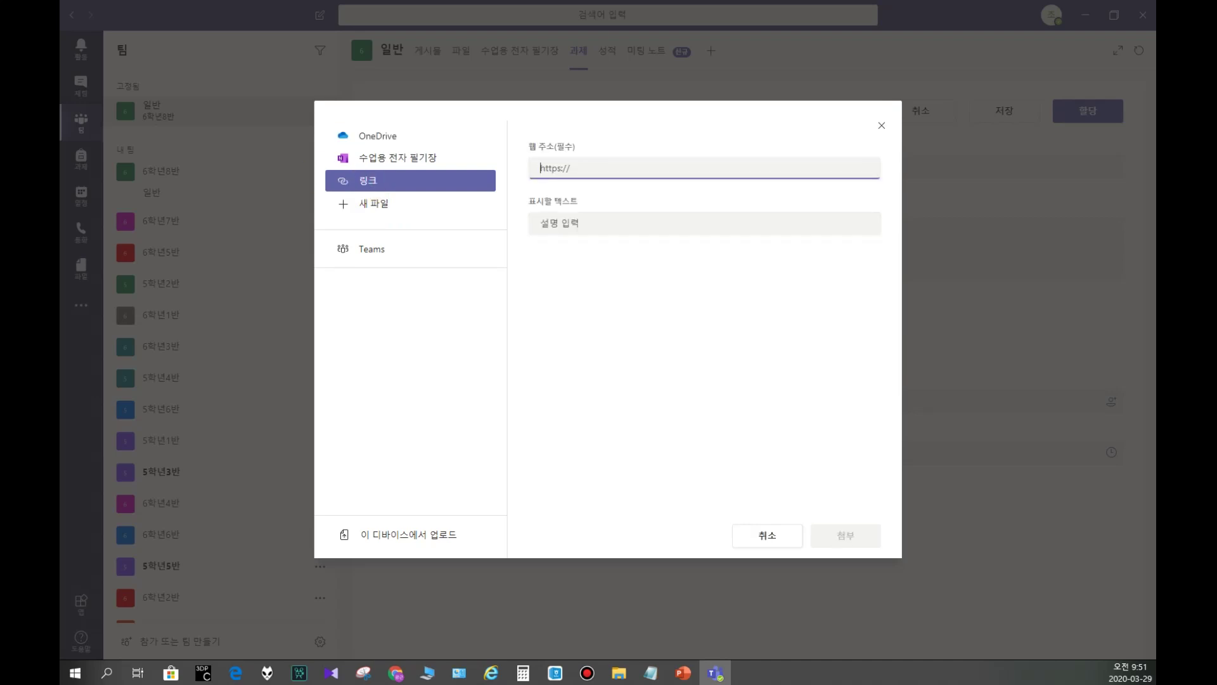
{"action": "key", "text": "alt+Tab"}
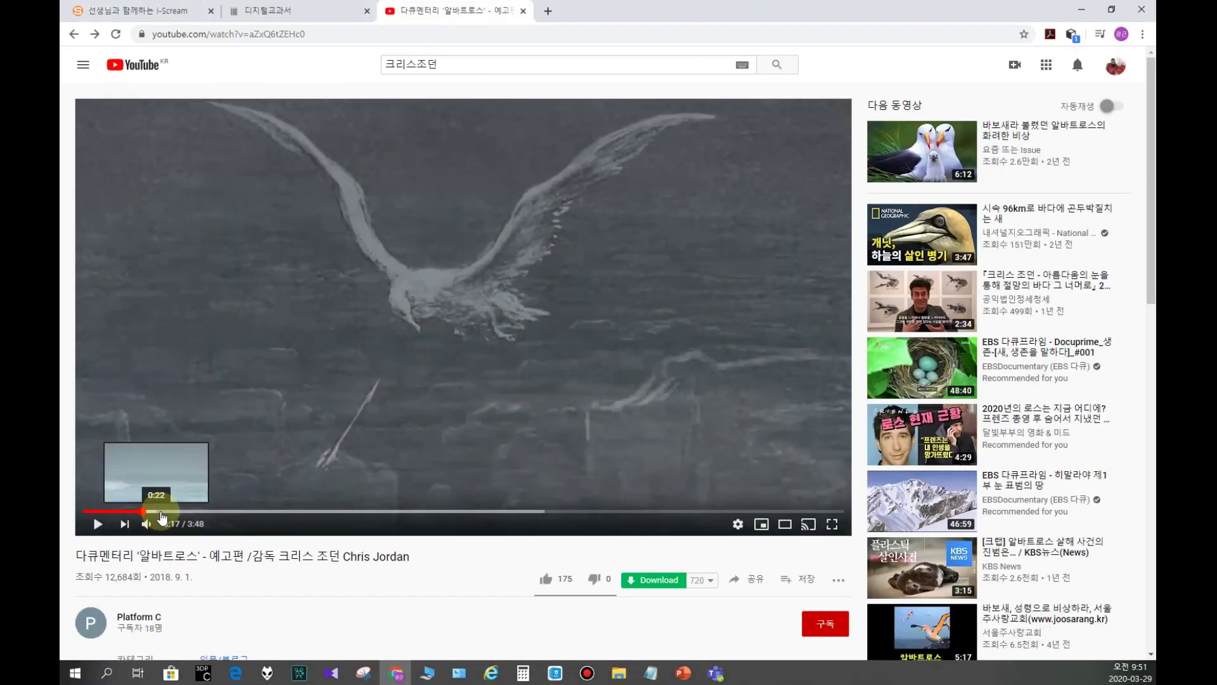
Step: Scrub the albatross trailer ahead through 0:23, 0:35, 1:02, 1:36 and 2:09
{"action": "left_click", "coordinate": [162, 511]}
{"action": "left_click", "coordinate": [201, 511]}
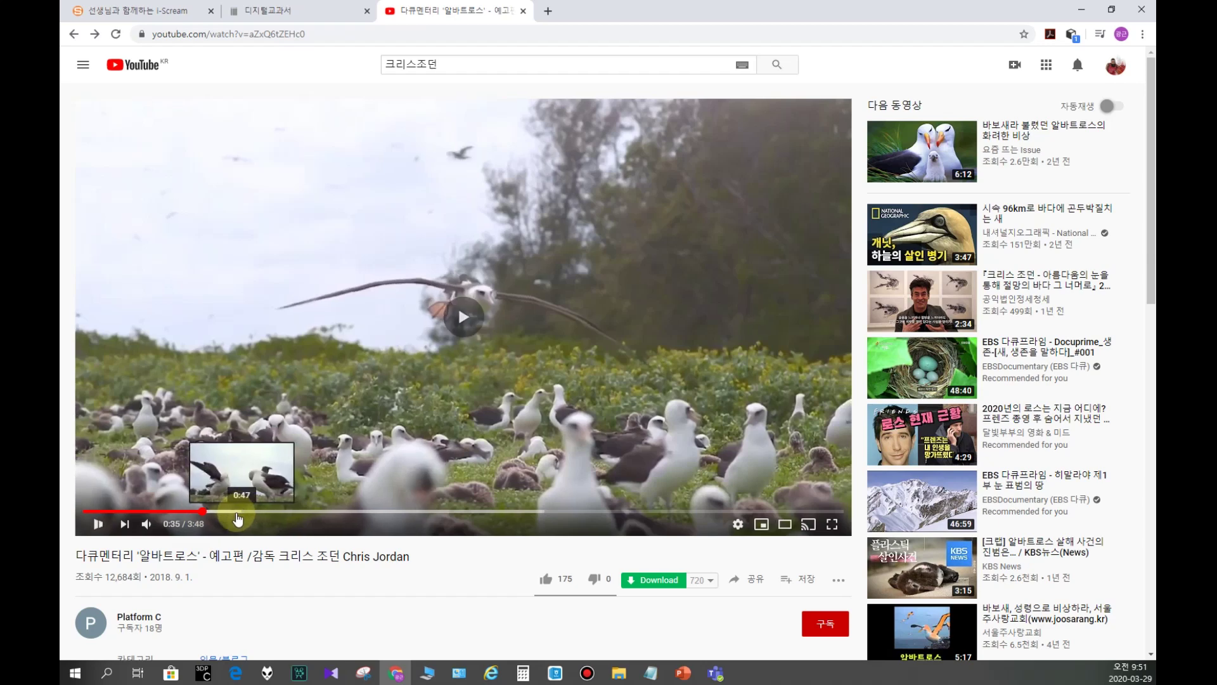
{"action": "key", "text": "space"}
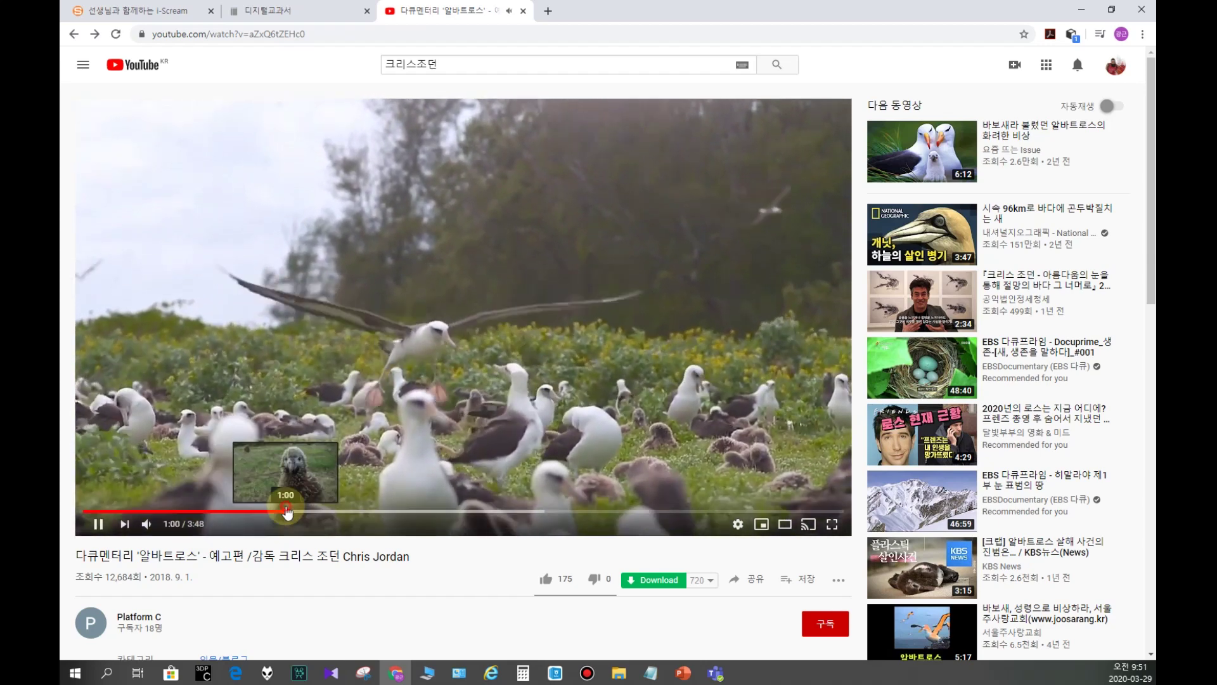
{"action": "left_click", "coordinate": [288, 510]}
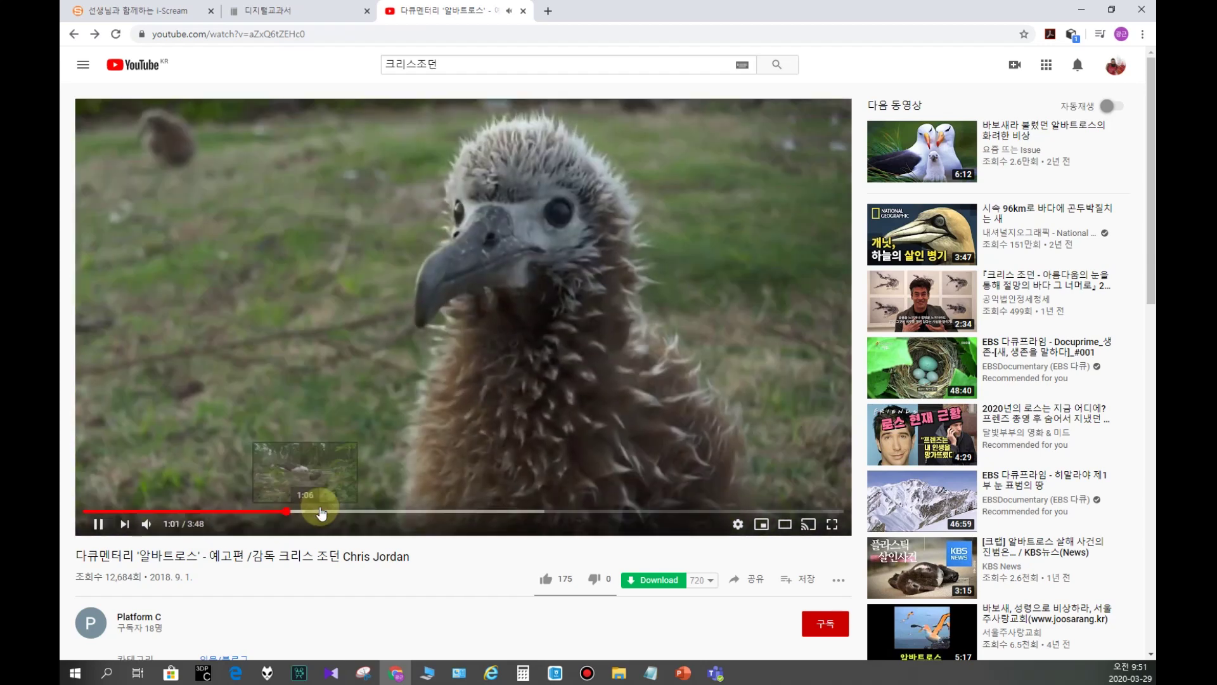
{"action": "left_click", "coordinate": [403, 511]}
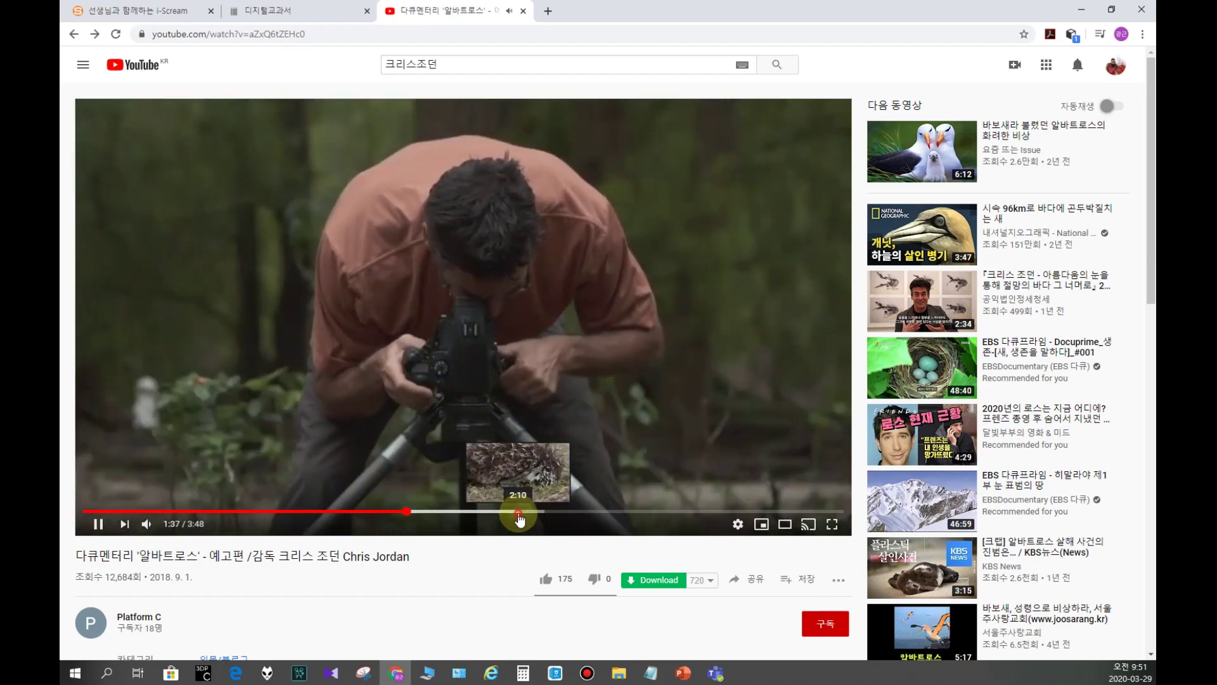
{"action": "left_click", "coordinate": [518, 511]}
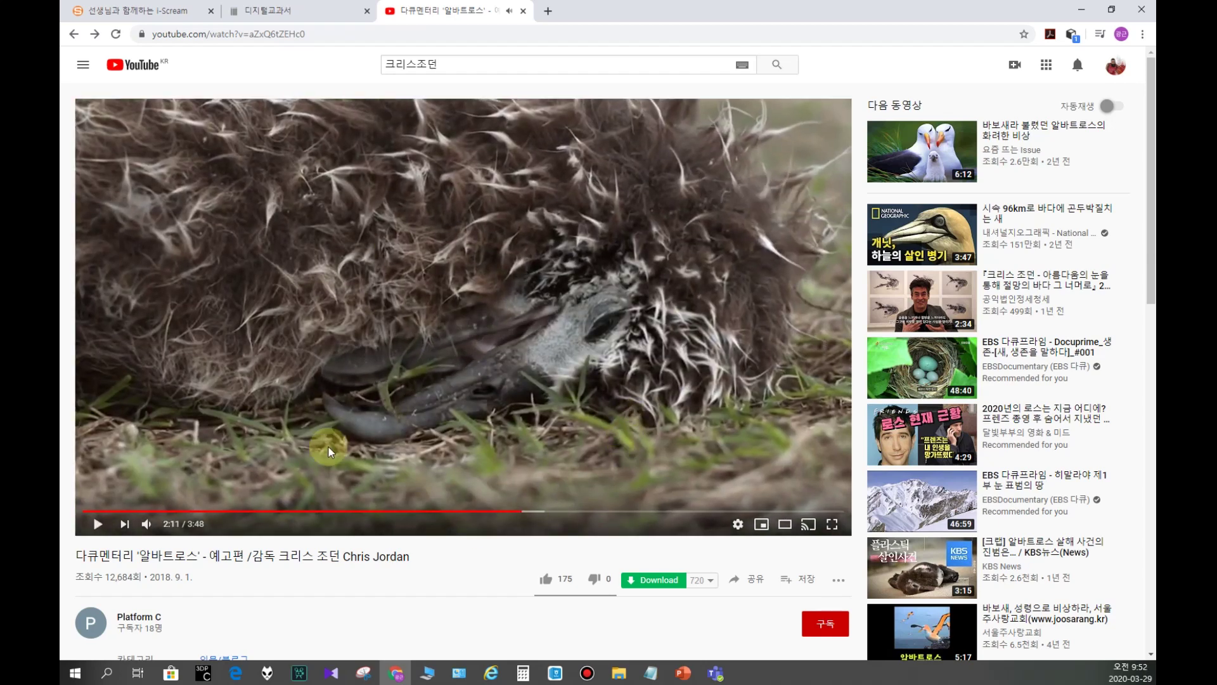
Step: Copy the trailer's youtu.be share link and minimize Chrome
{"action": "scroll", "coordinate": [217, 544], "scroll_direction": "down", "scroll_amount": 2}
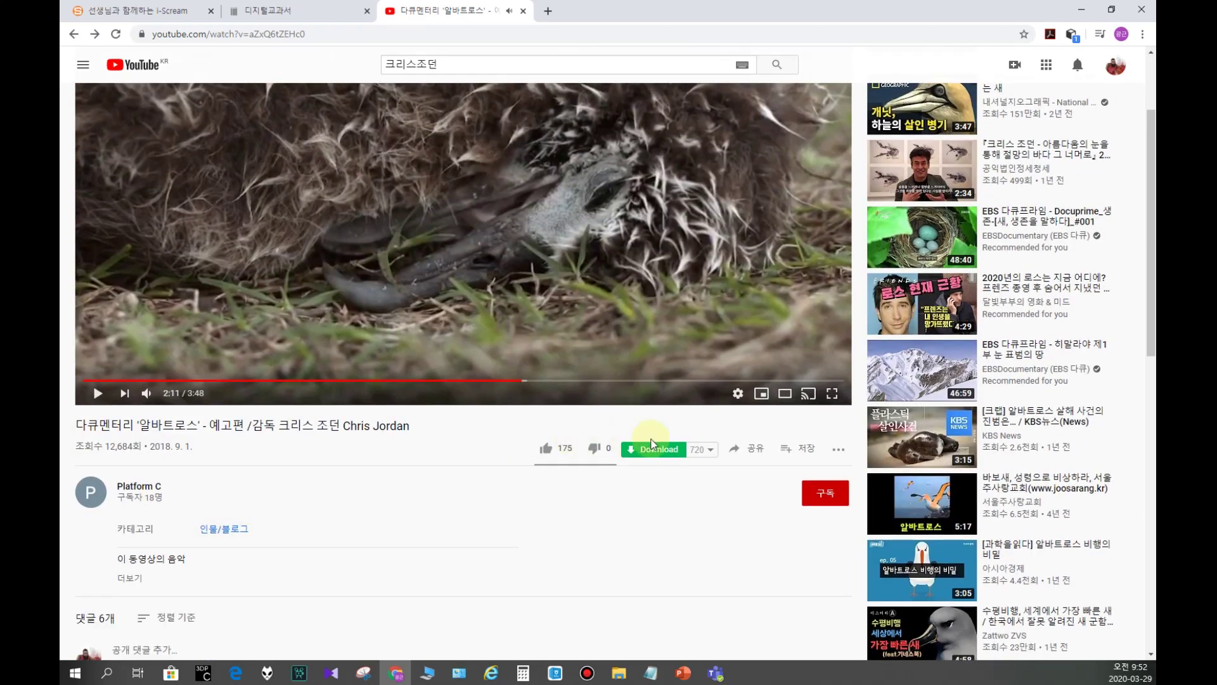
{"action": "left_click", "coordinate": [748, 448]}
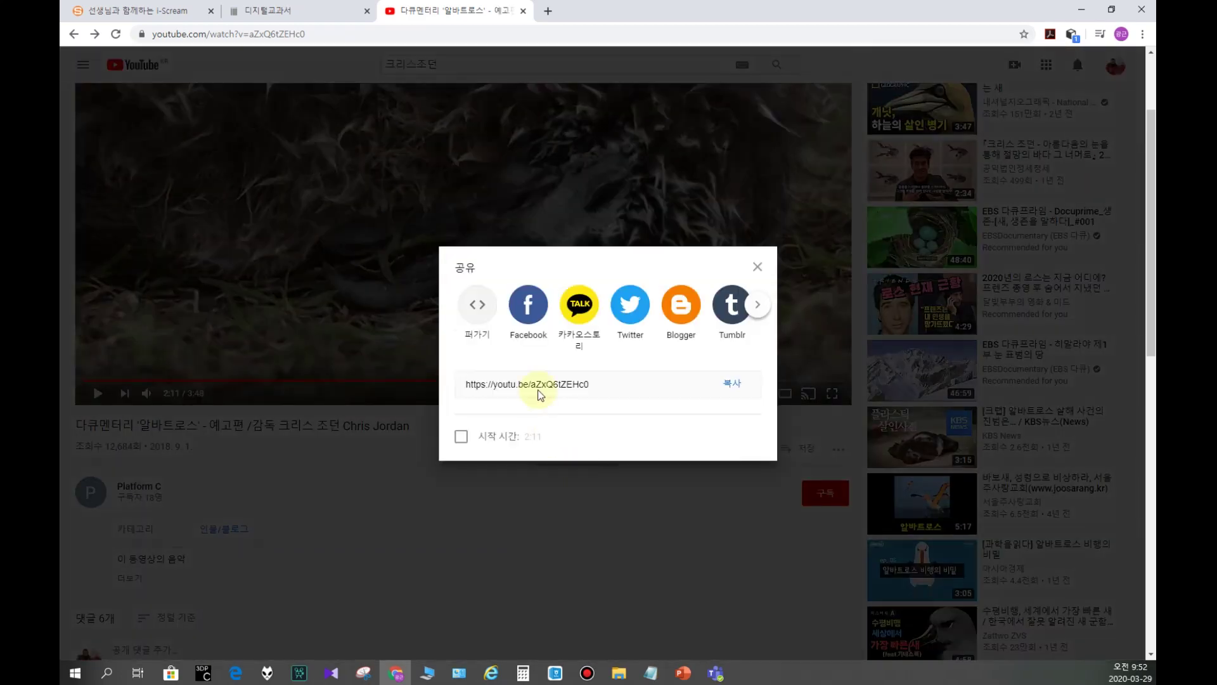
{"action": "left_click", "coordinate": [734, 384]}
{"action": "left_click", "coordinate": [756, 268]}
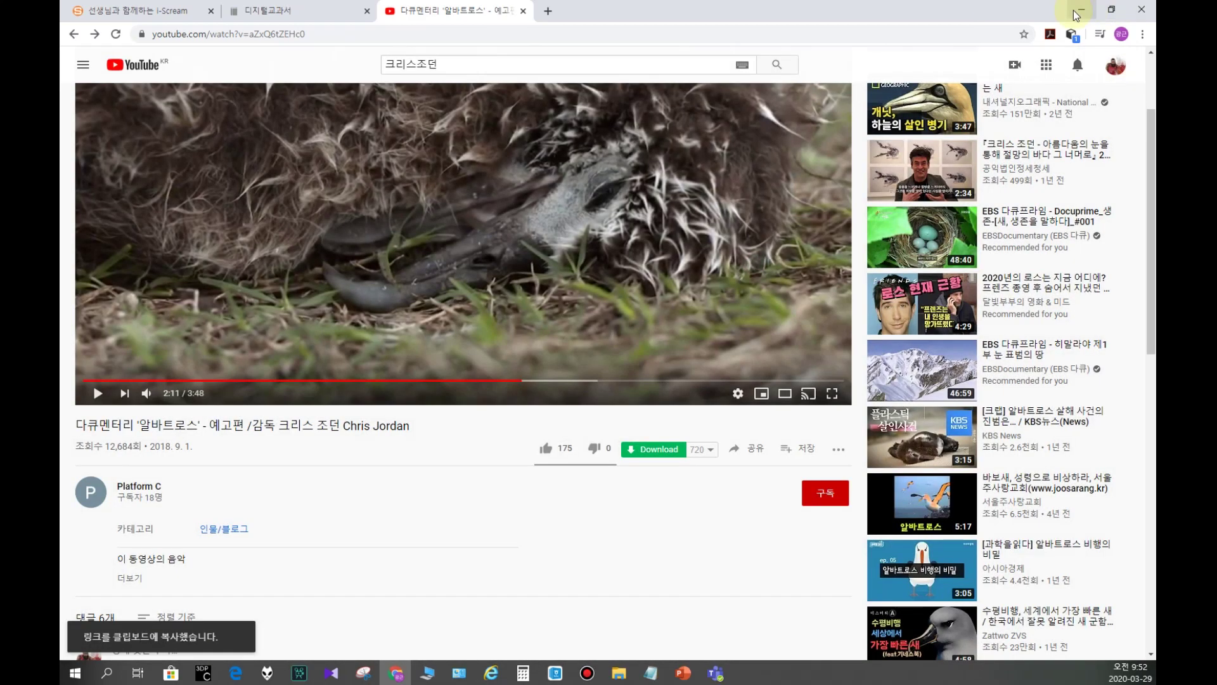
{"action": "left_click", "coordinate": [1081, 9]}
Step: Paste the youtu.be link as the web address, attach it, and reopen 리소스 추가
{"action": "left_click", "coordinate": [593, 171]}
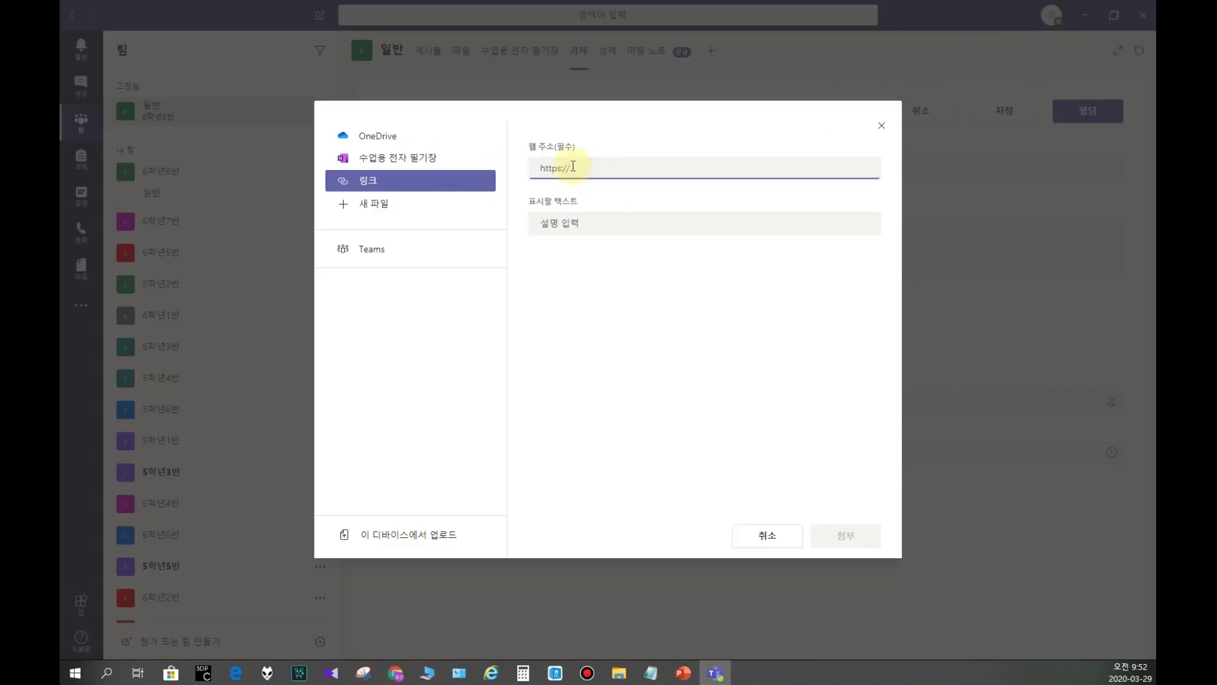
{"action": "key", "text": "ctrl+v"}
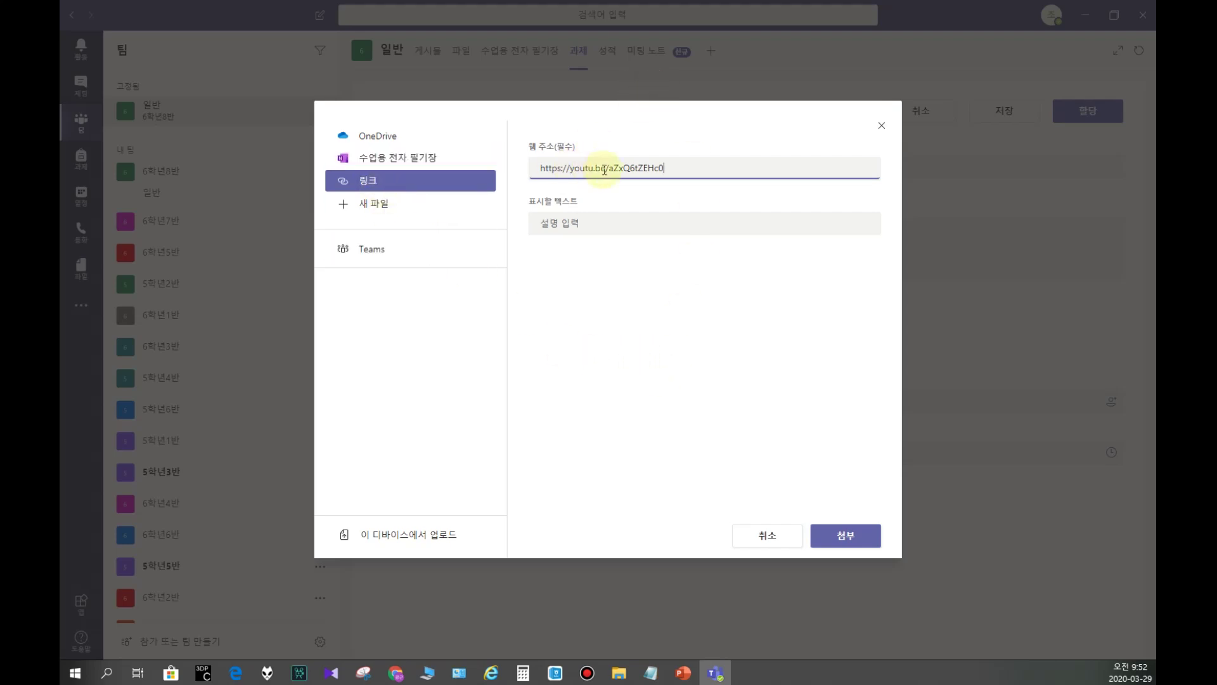
{"action": "left_click", "coordinate": [848, 538]}
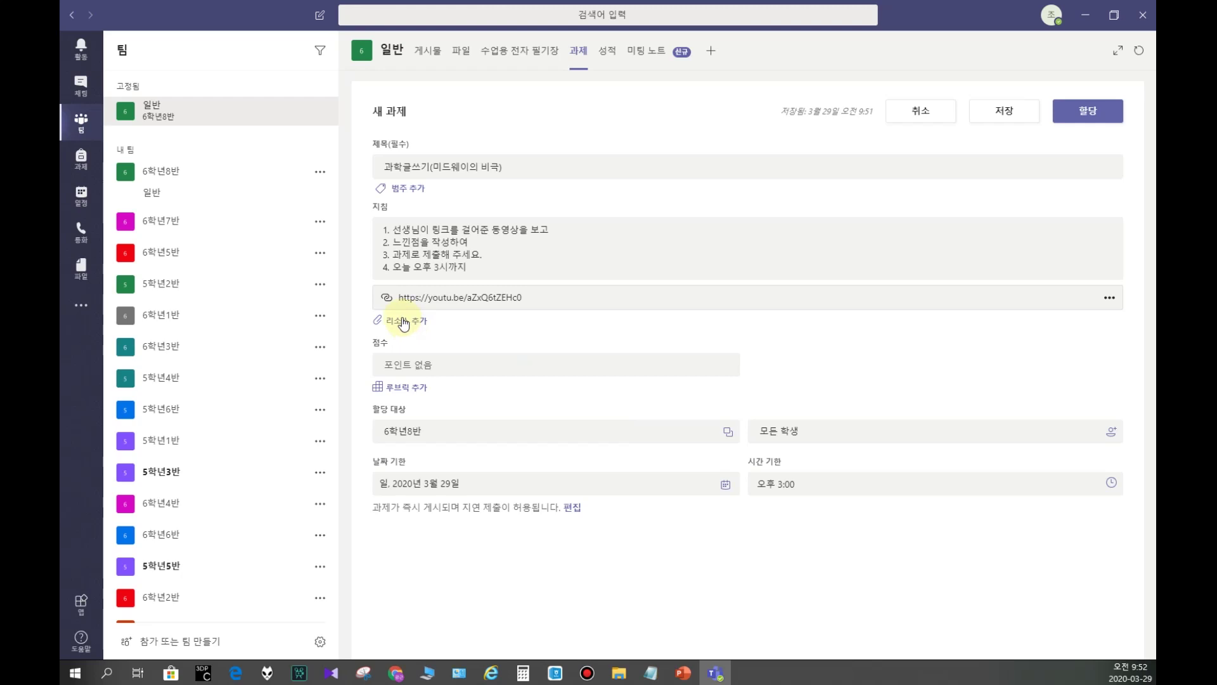
{"action": "left_click", "coordinate": [403, 322]}
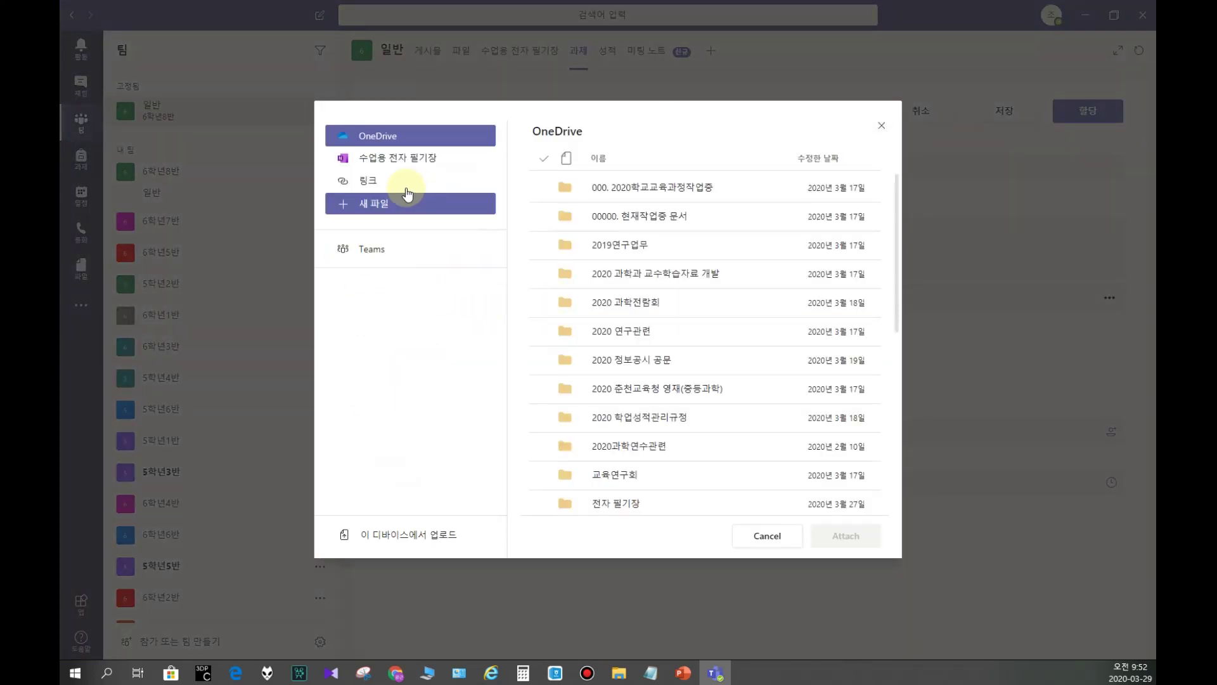
Step: Upload 미드웨이의비극과학수업1(논술).hwp from Desktop > 과제들 and attach it
{"action": "left_click", "coordinate": [374, 208]}
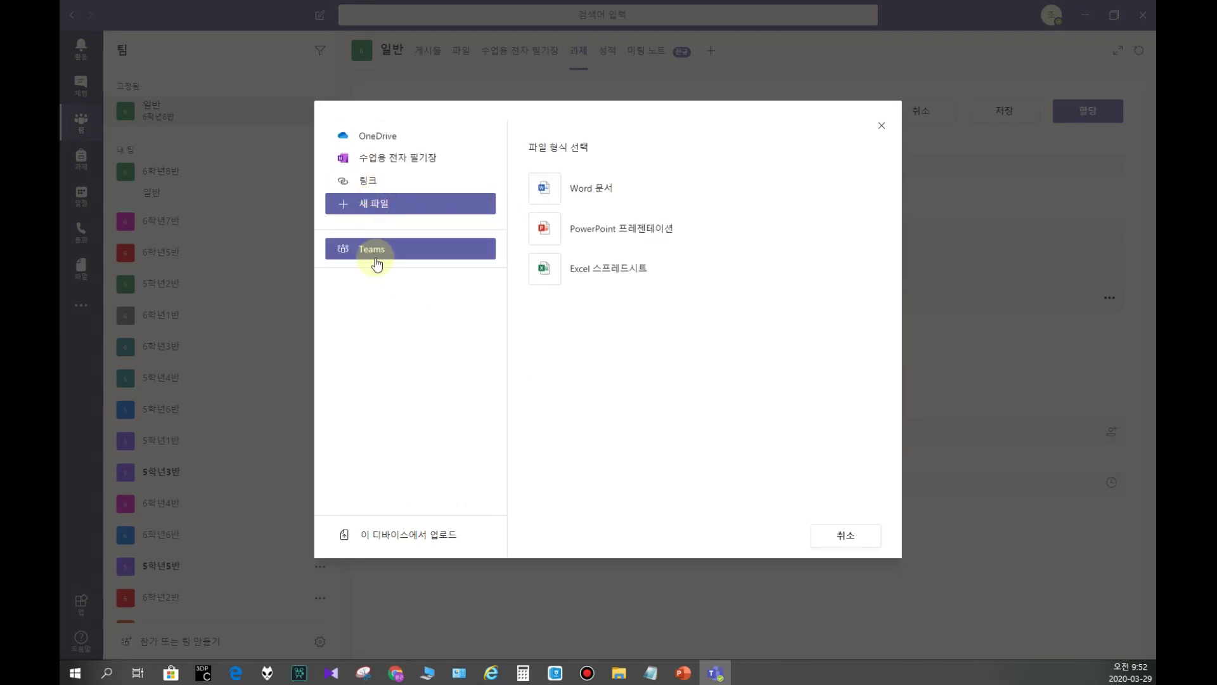
{"action": "left_click", "coordinate": [400, 542]}
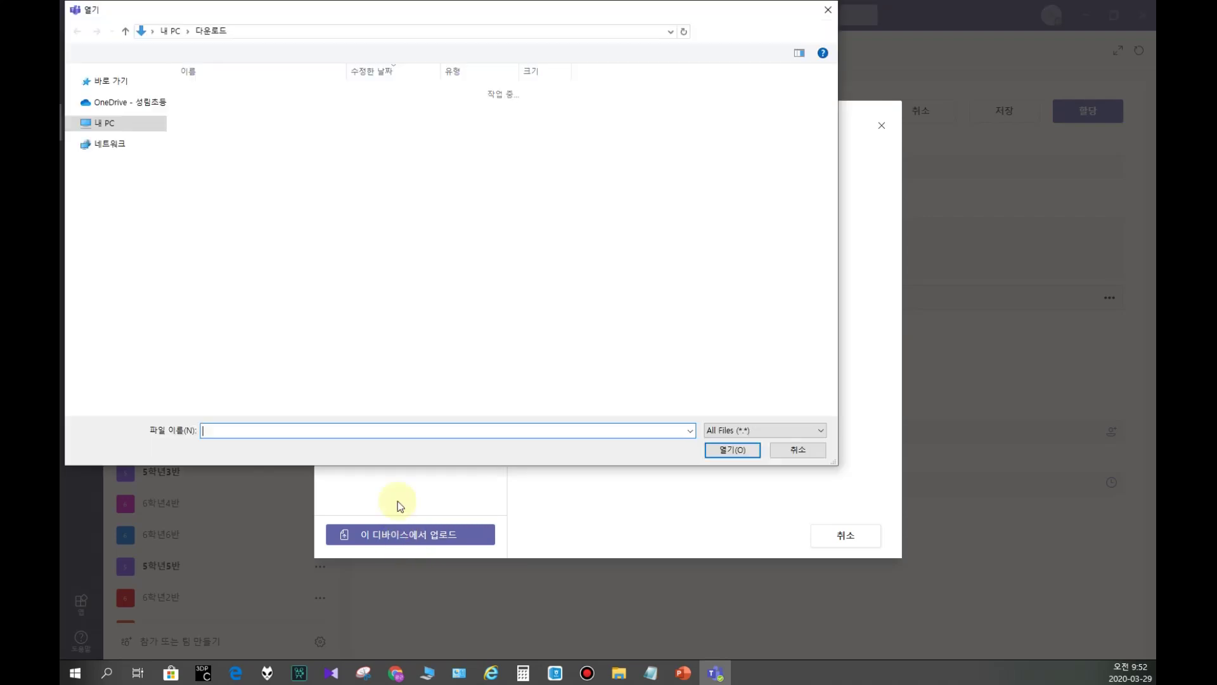
{"action": "scroll", "coordinate": [108, 127], "scroll_direction": "up", "scroll_amount": 3}
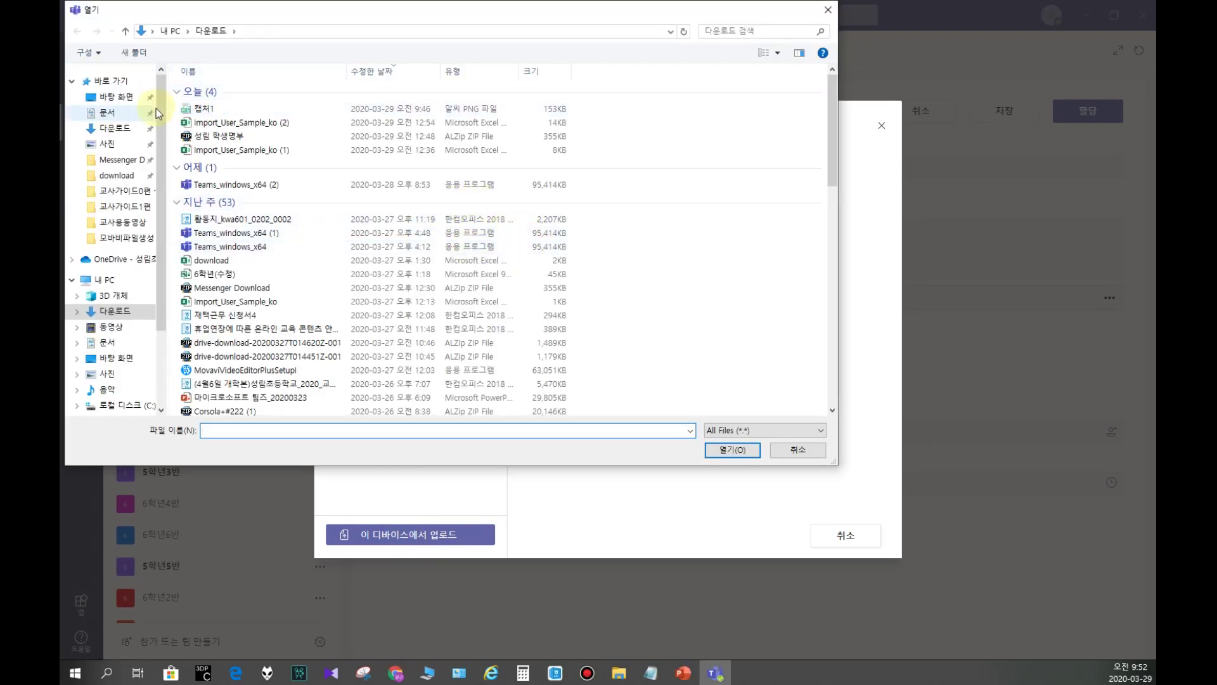
{"action": "left_click", "coordinate": [115, 96]}
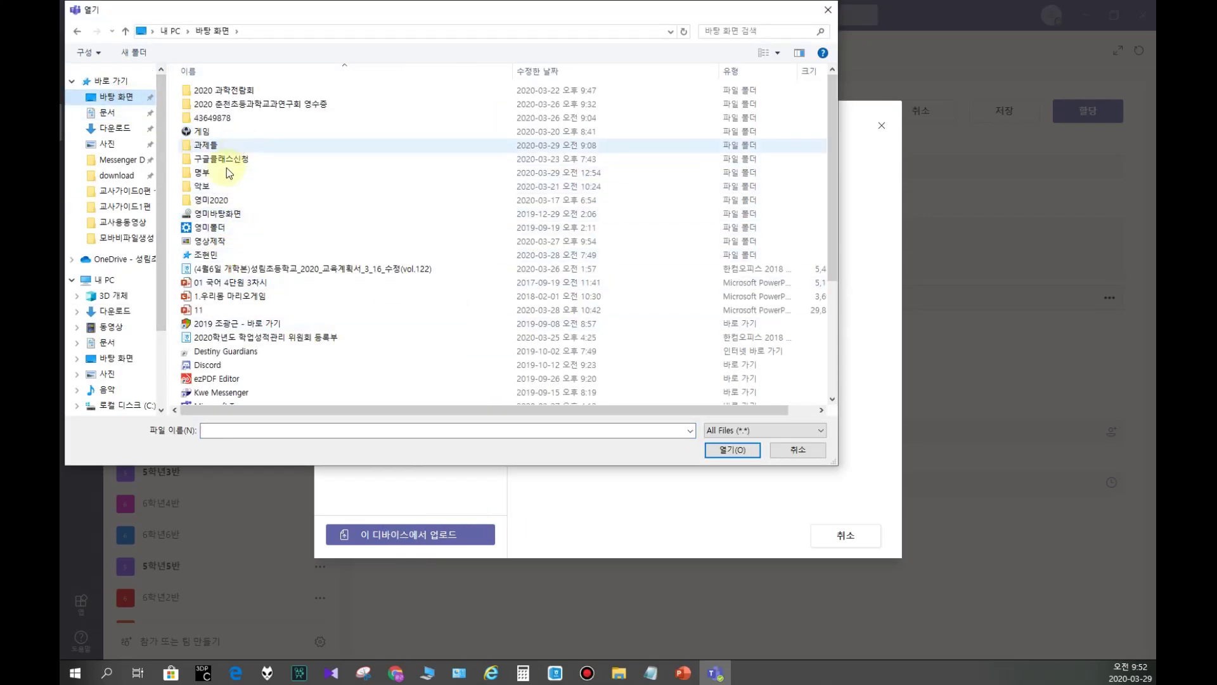
{"action": "double_click", "coordinate": [208, 144]}
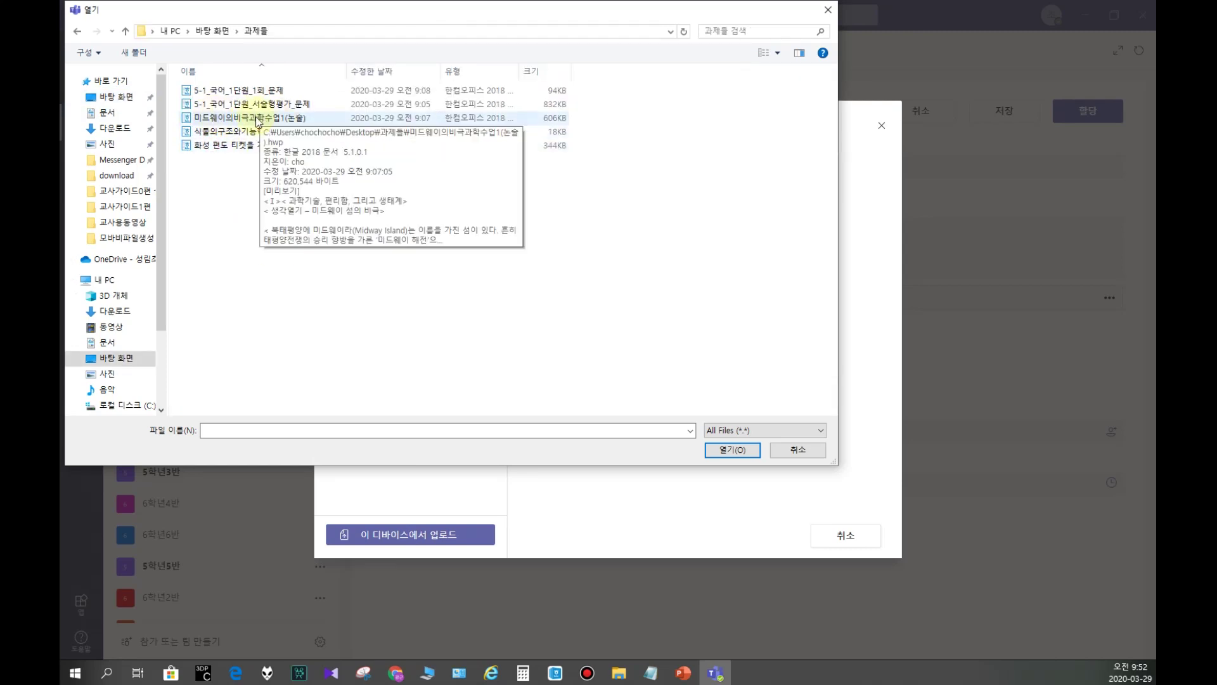
{"action": "double_click", "coordinate": [251, 119]}
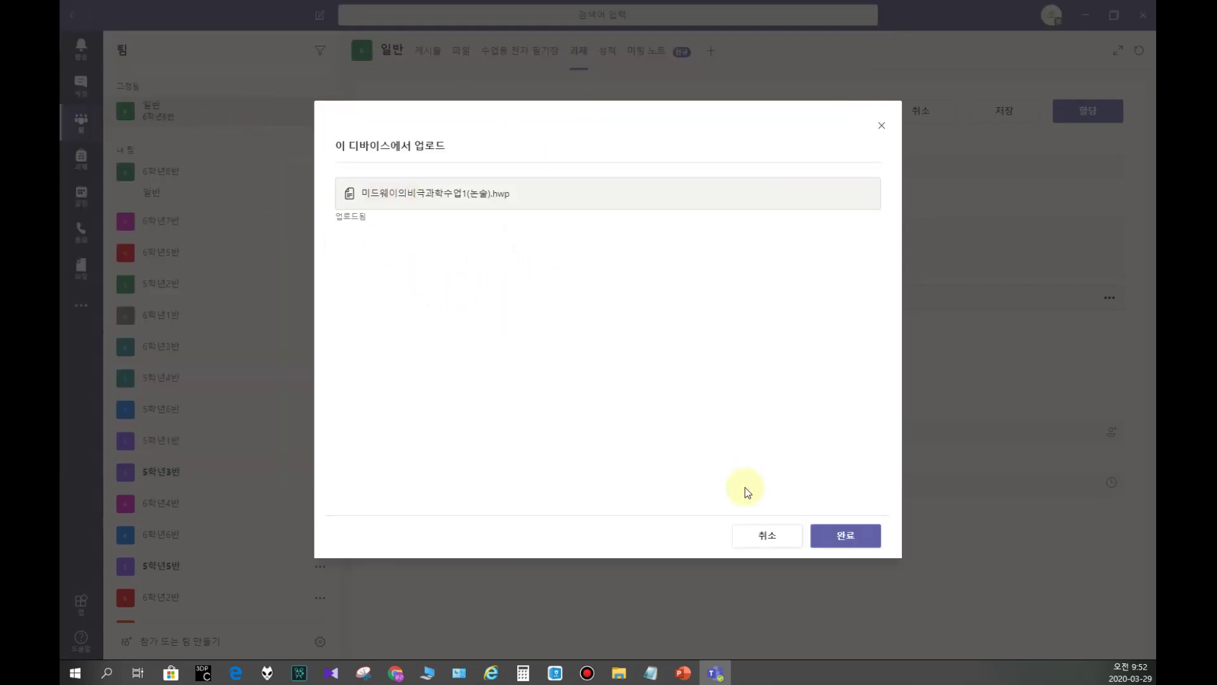
{"action": "left_click", "coordinate": [846, 535]}
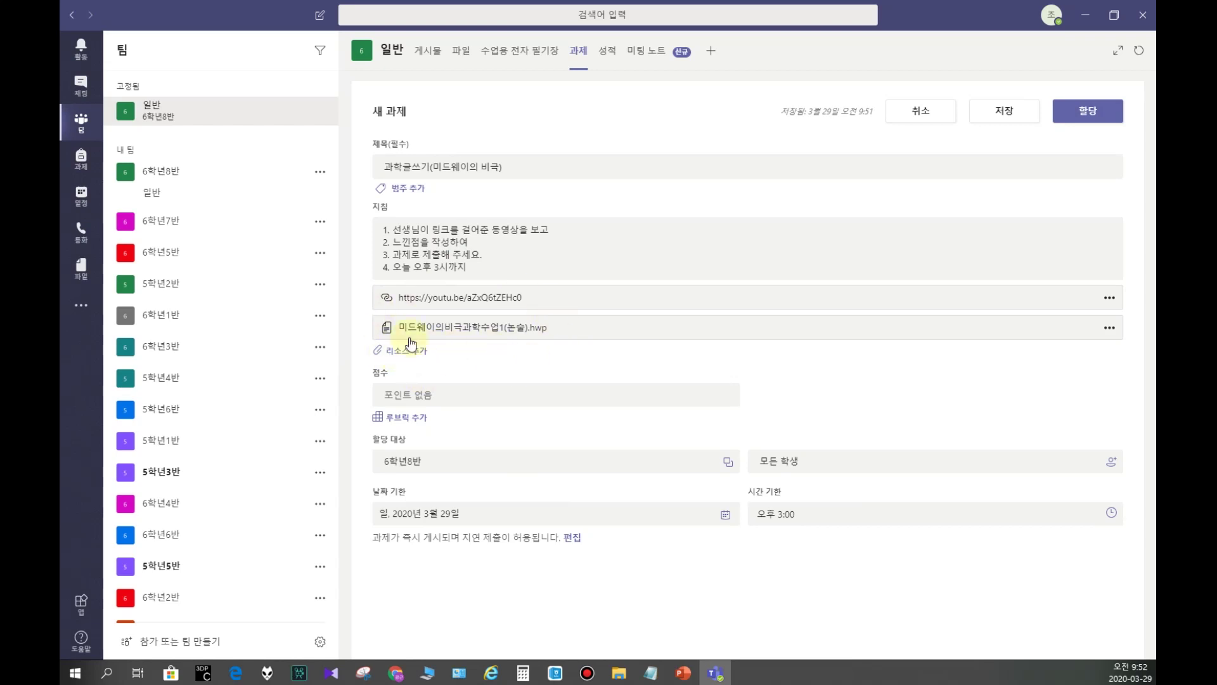
Step: Set the assignment to 100 points and open the rubric list
{"action": "left_click", "coordinate": [405, 401]}
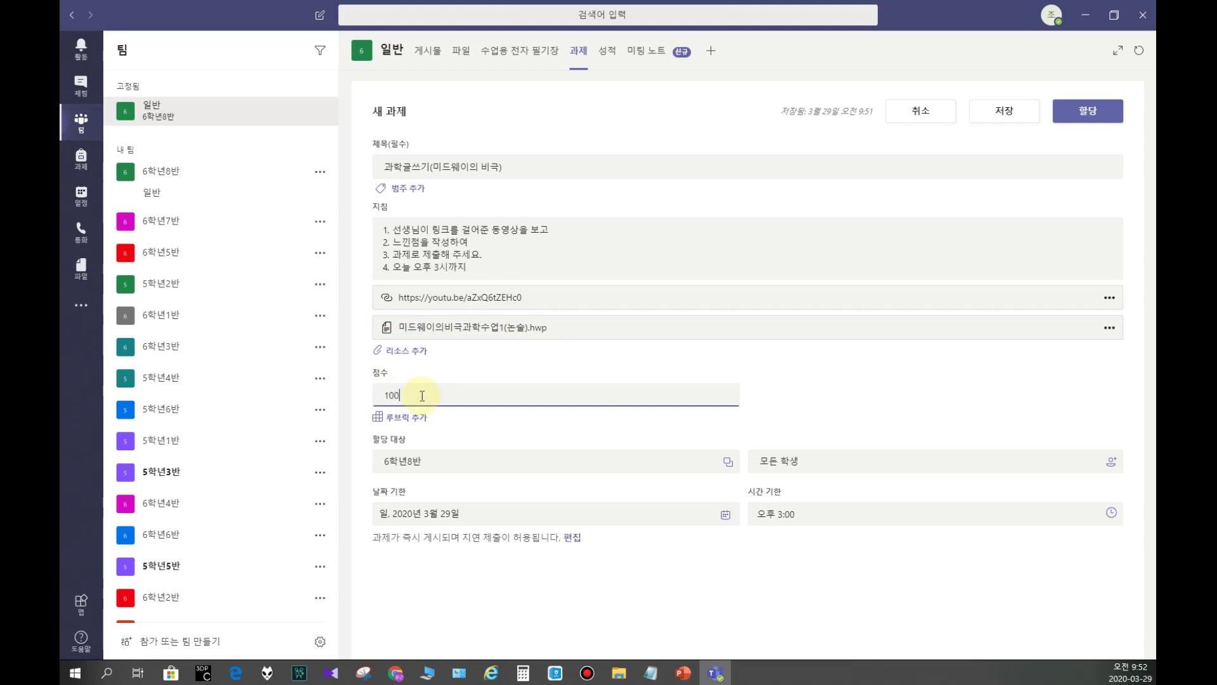
{"action": "left_click", "coordinate": [371, 375]}
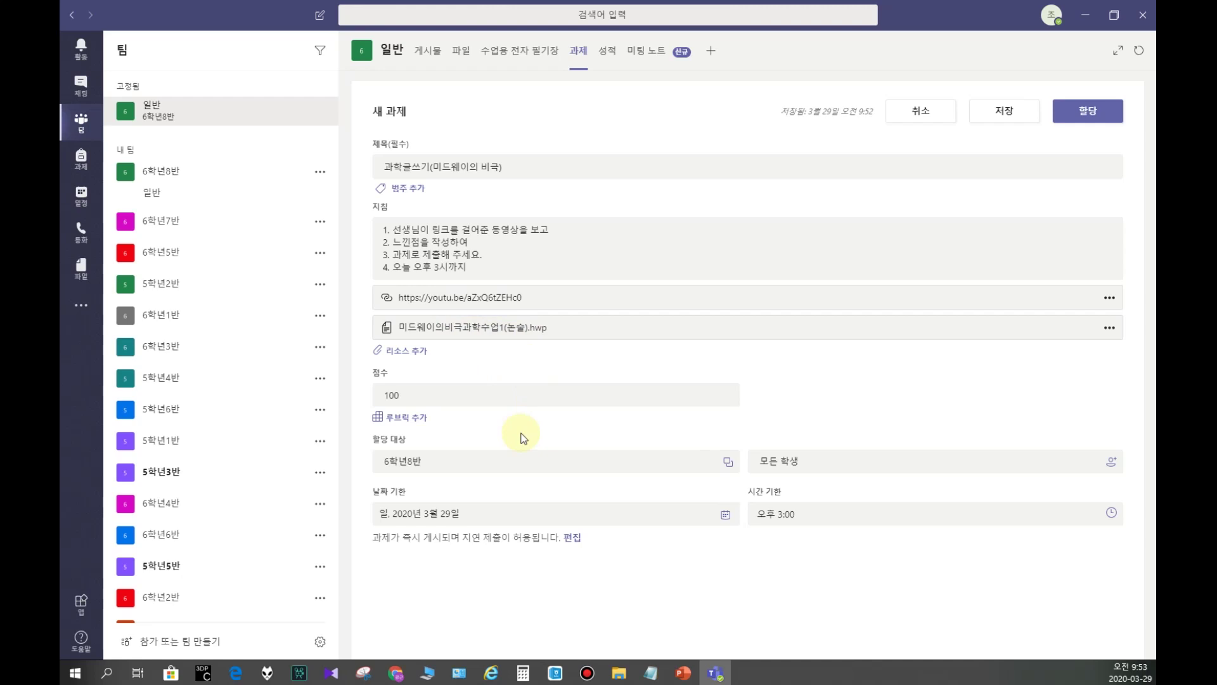
{"action": "left_click", "coordinate": [411, 419]}
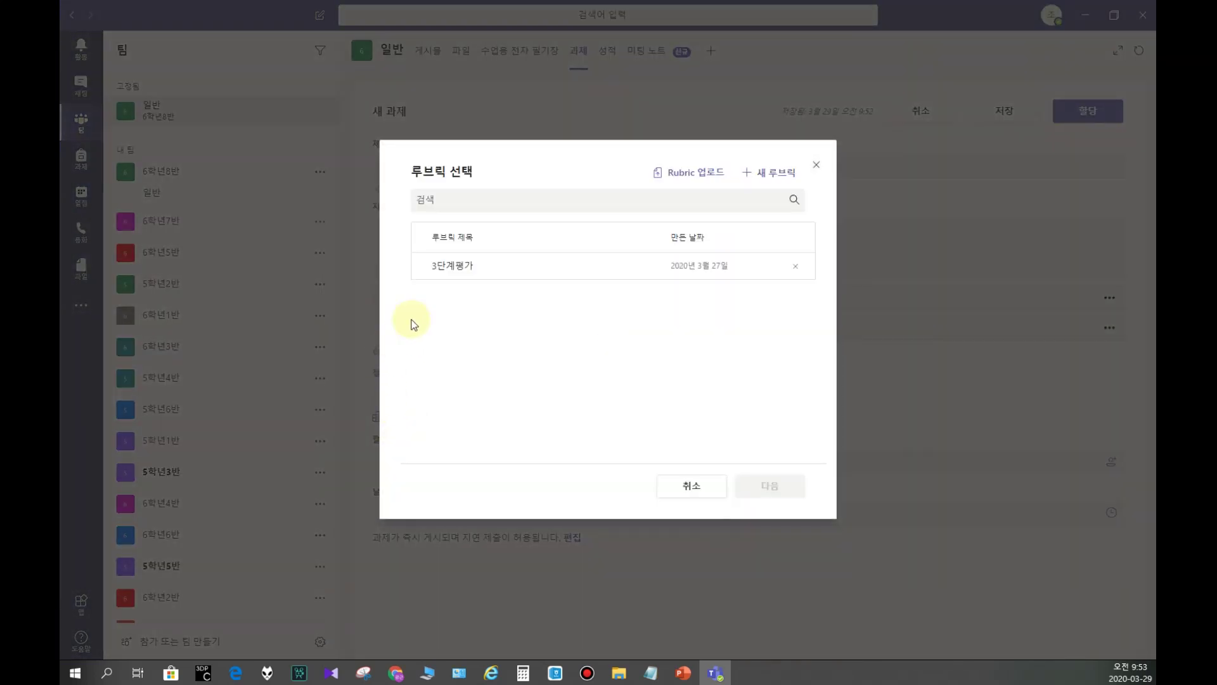
Step: Start a new rubric titled '3단계'
{"action": "left_click", "coordinate": [454, 271]}
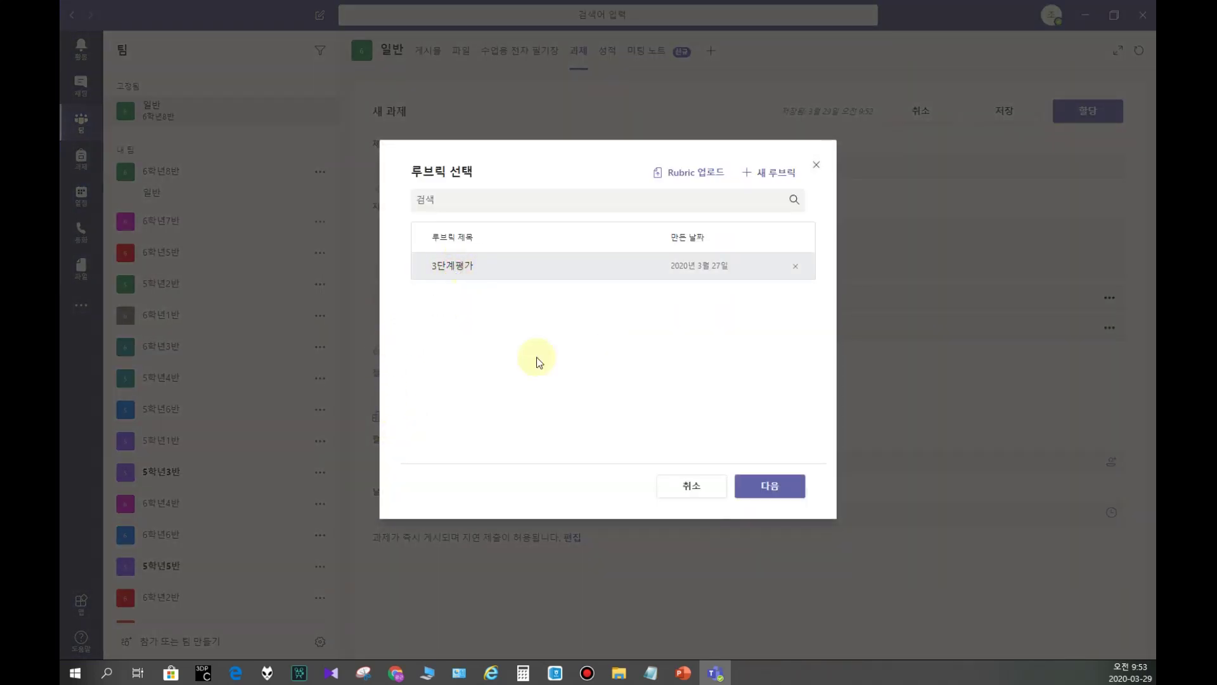
{"action": "left_click", "coordinate": [776, 175]}
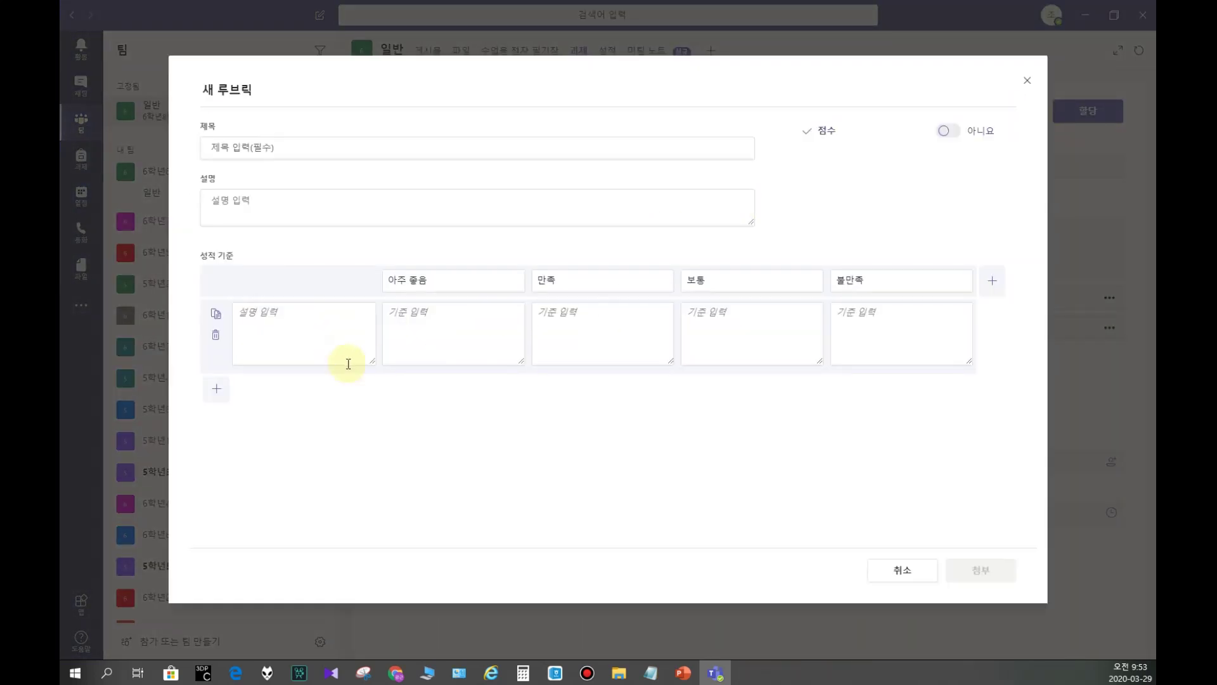
{"action": "left_click", "coordinate": [245, 152]}
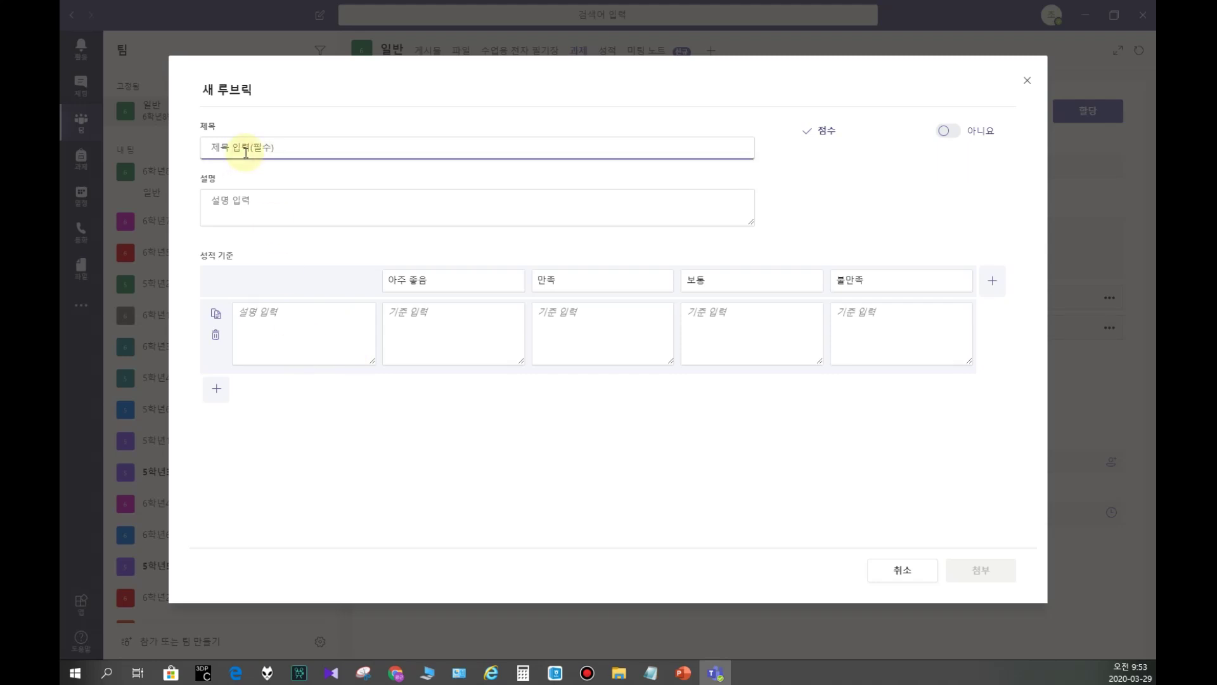
{"action": "type", "text": "3"}
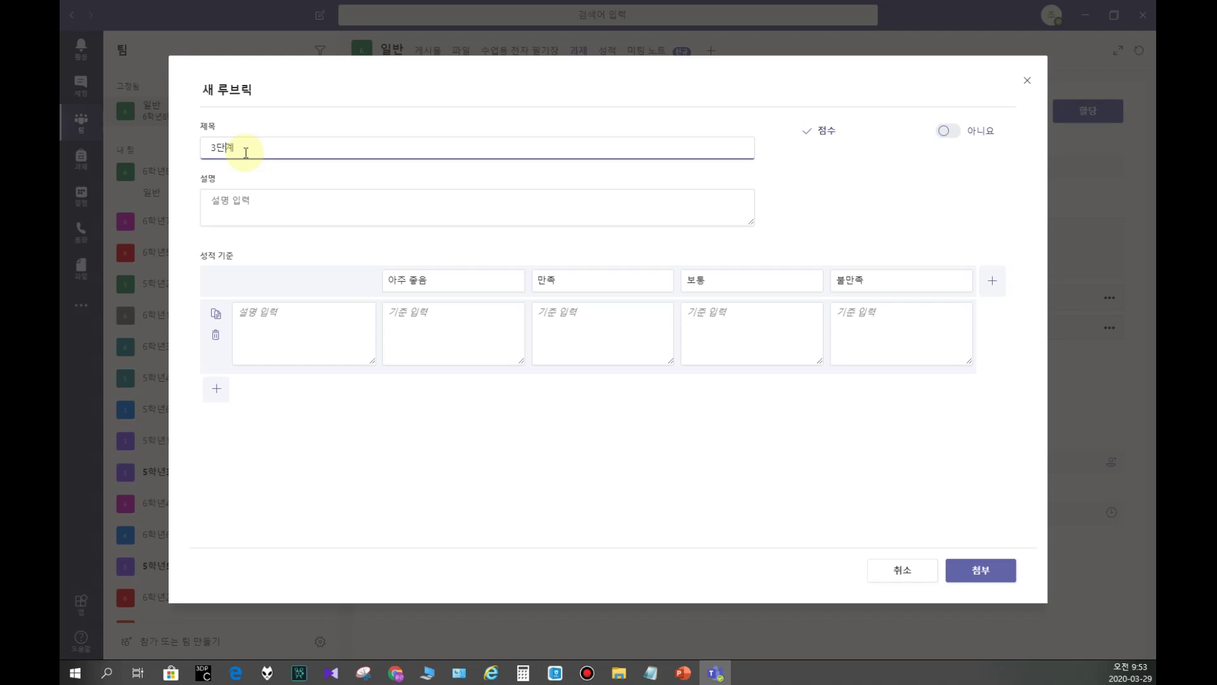
{"action": "type", "text": "단계"}
{"action": "left_click", "coordinate": [262, 198]}
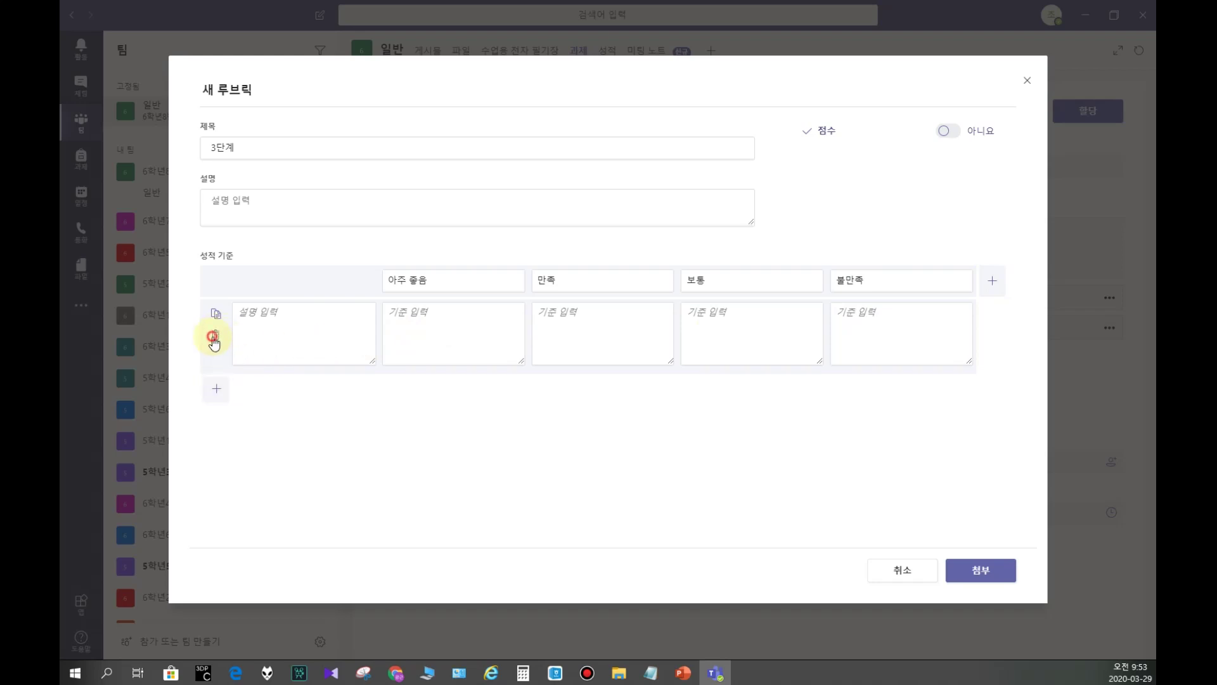
Step: Delete the 불만족 column, edit the 아주 좋음 criterion, then discard the draft rubric
{"action": "left_click", "coordinate": [891, 342]}
{"action": "left_click", "coordinate": [944, 254]}
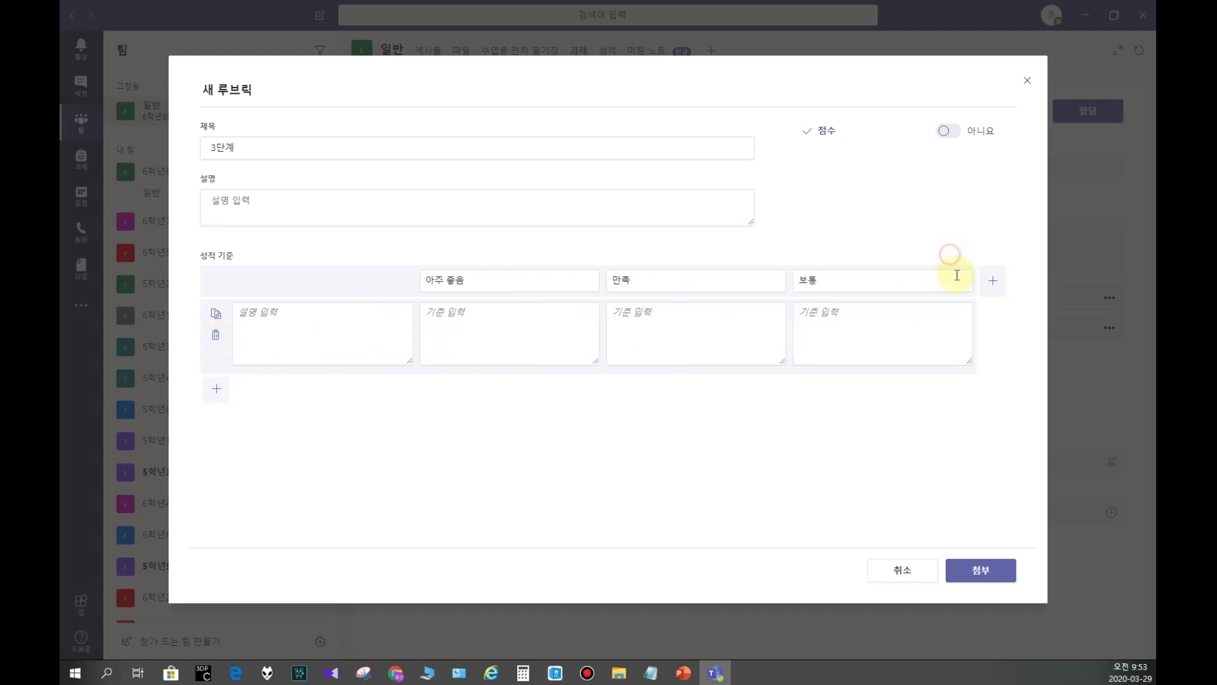
{"action": "left_click", "coordinate": [344, 342]}
{"action": "left_click", "coordinate": [557, 323]}
{"action": "left_click", "coordinate": [512, 280]}
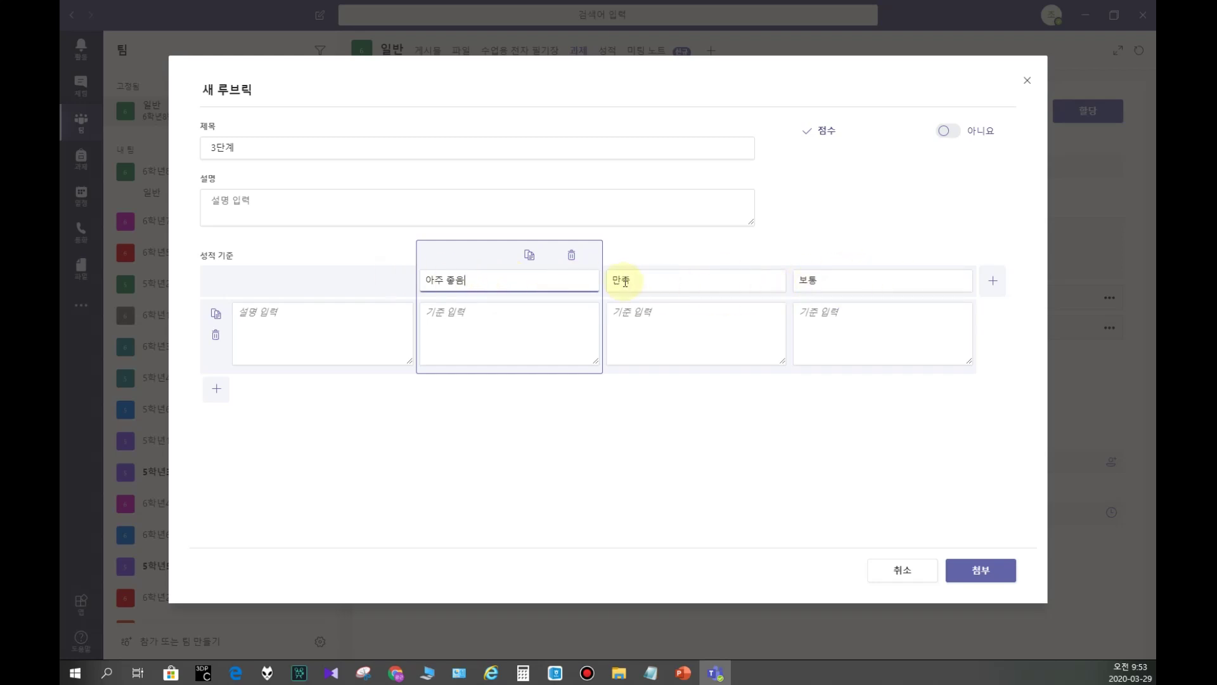
{"action": "left_click", "coordinate": [842, 329]}
{"action": "left_click", "coordinate": [514, 327]}
{"action": "left_click", "coordinate": [318, 322]}
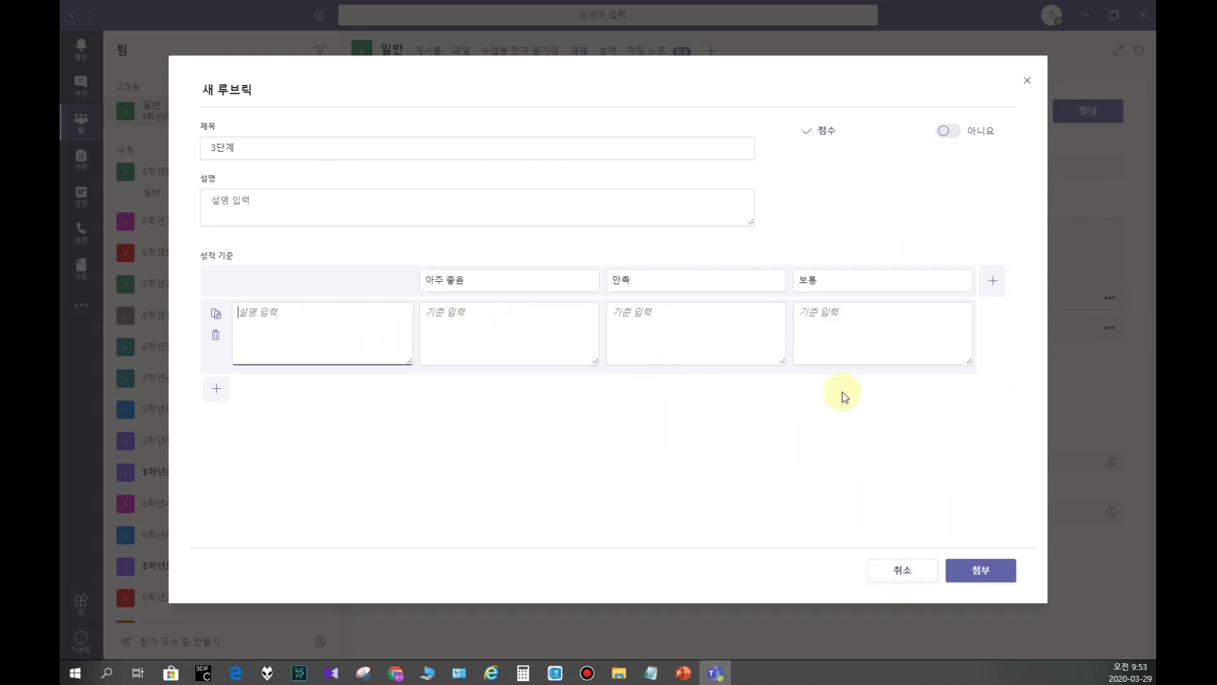
{"action": "left_click", "coordinate": [905, 569]}
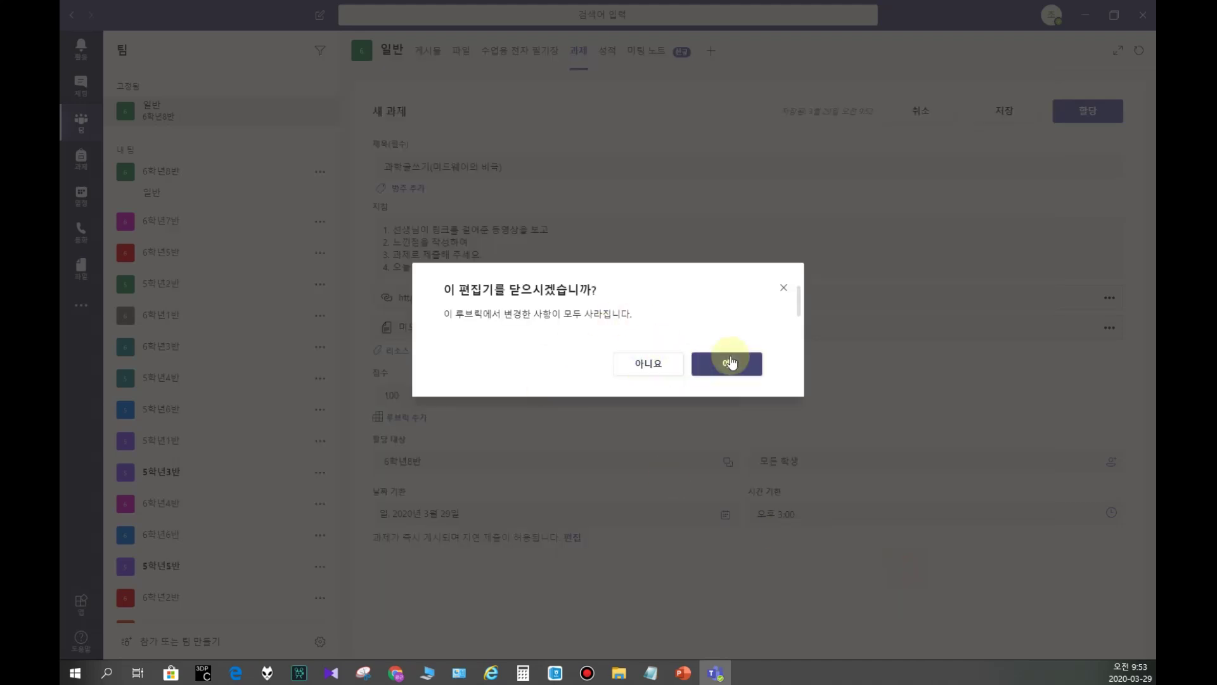
{"action": "left_click", "coordinate": [729, 360]}
Step: Choose the saved 3단계평가 rubric, review it, and attach it
{"action": "left_click", "coordinate": [398, 419]}
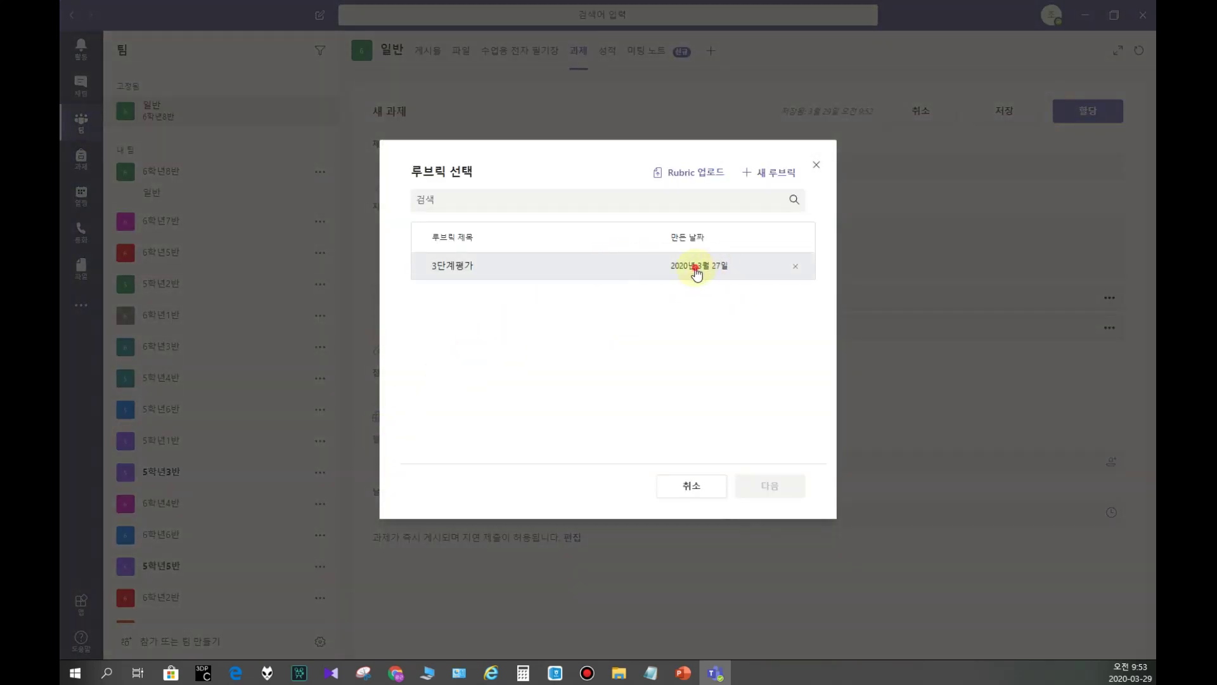
{"action": "left_click", "coordinate": [696, 272]}
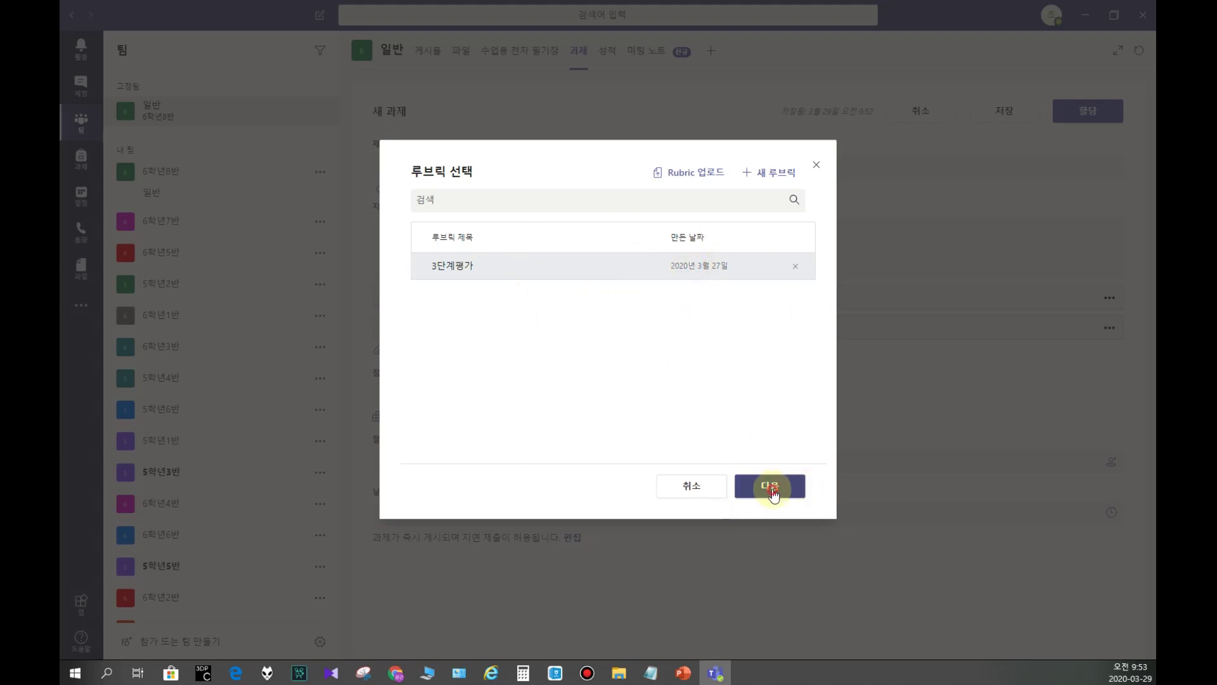
{"action": "left_click", "coordinate": [771, 488]}
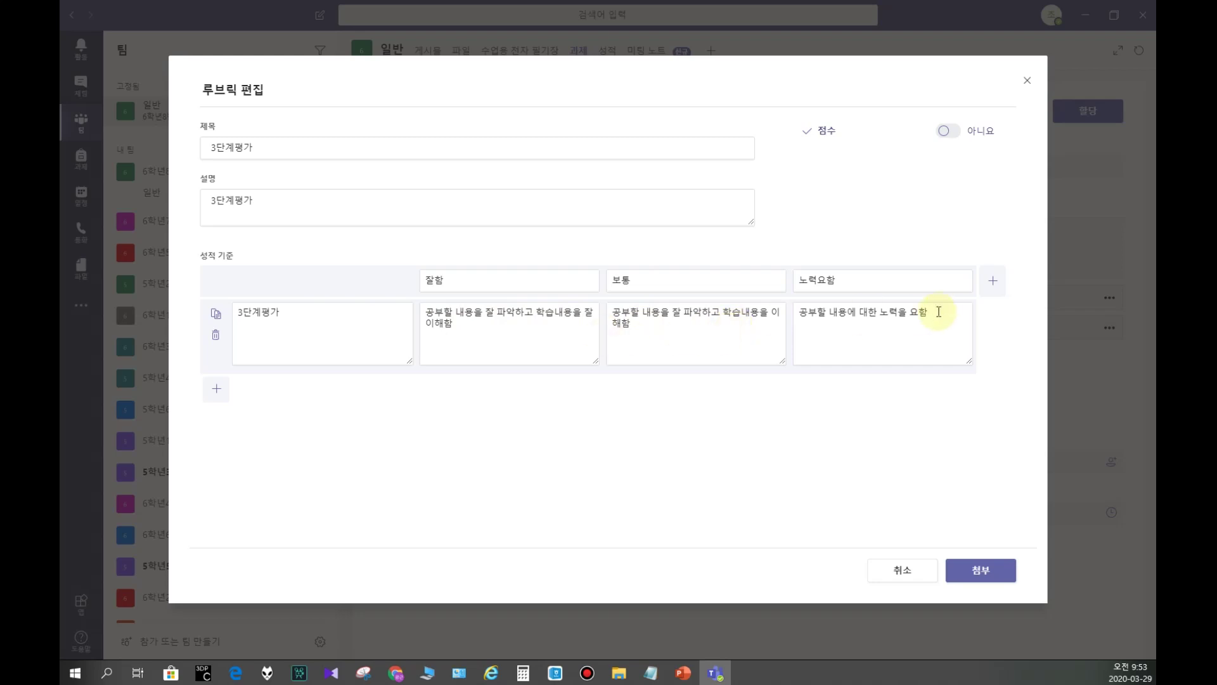
{"action": "left_click", "coordinate": [980, 572]}
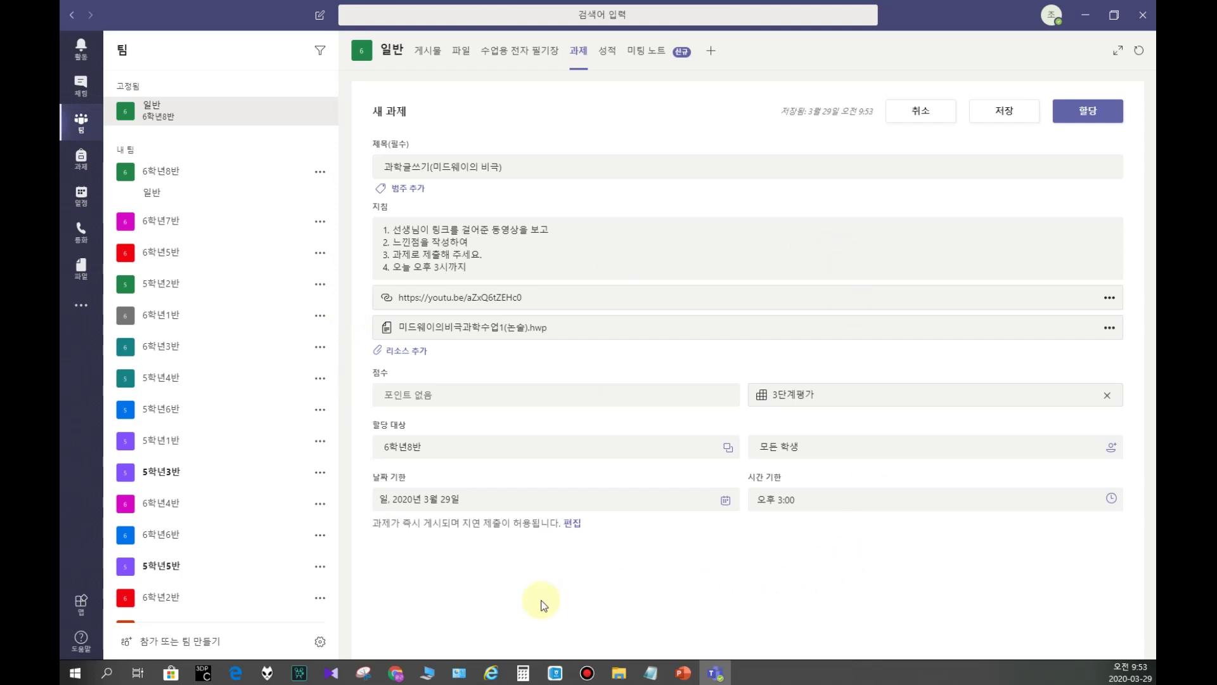
Step: Assign 과학글쓰기(미드웨이의 비극) to the class, due 2020년 3월 29일 3:00 PM
{"action": "left_click", "coordinate": [1090, 108]}
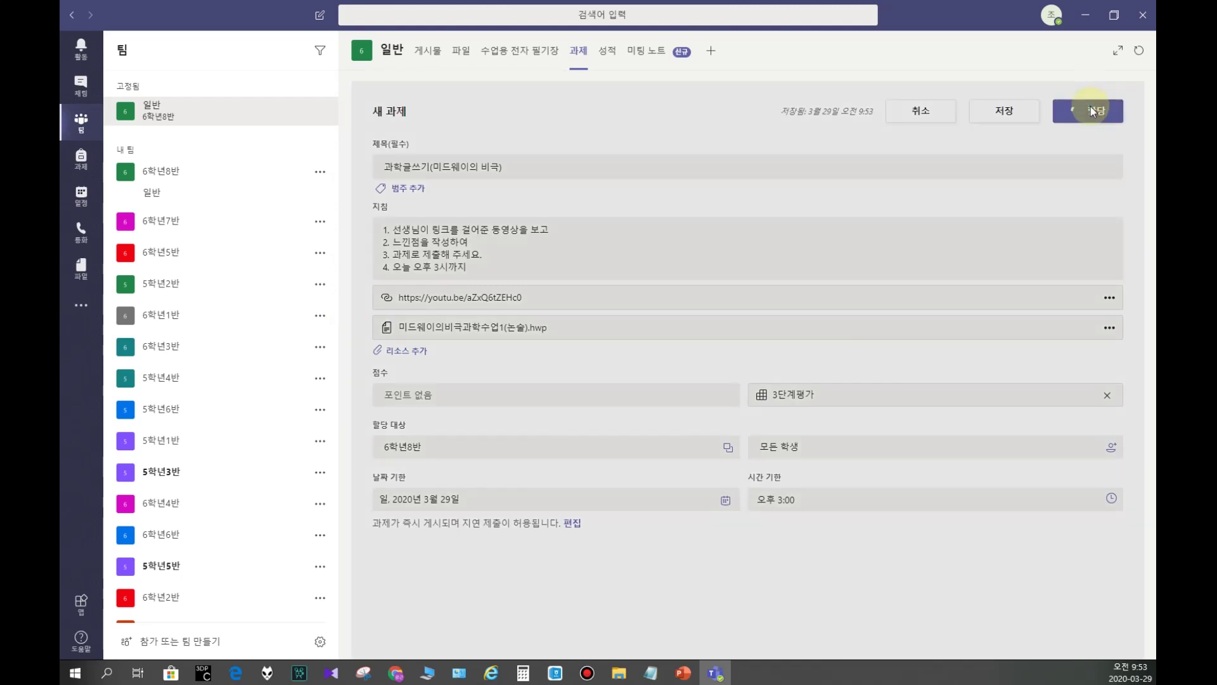
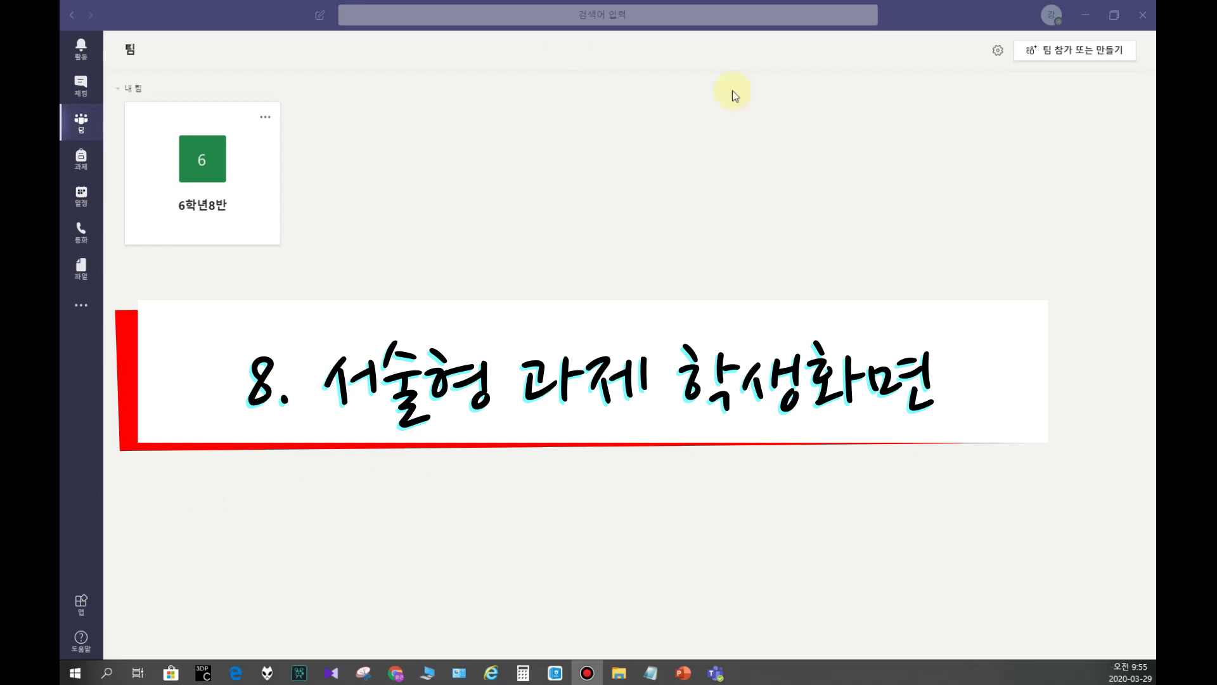
Step: Enter the 6학년8반 class team and switch to its 과제 tab listing both assignments
{"action": "left_click", "coordinate": [1052, 15]}
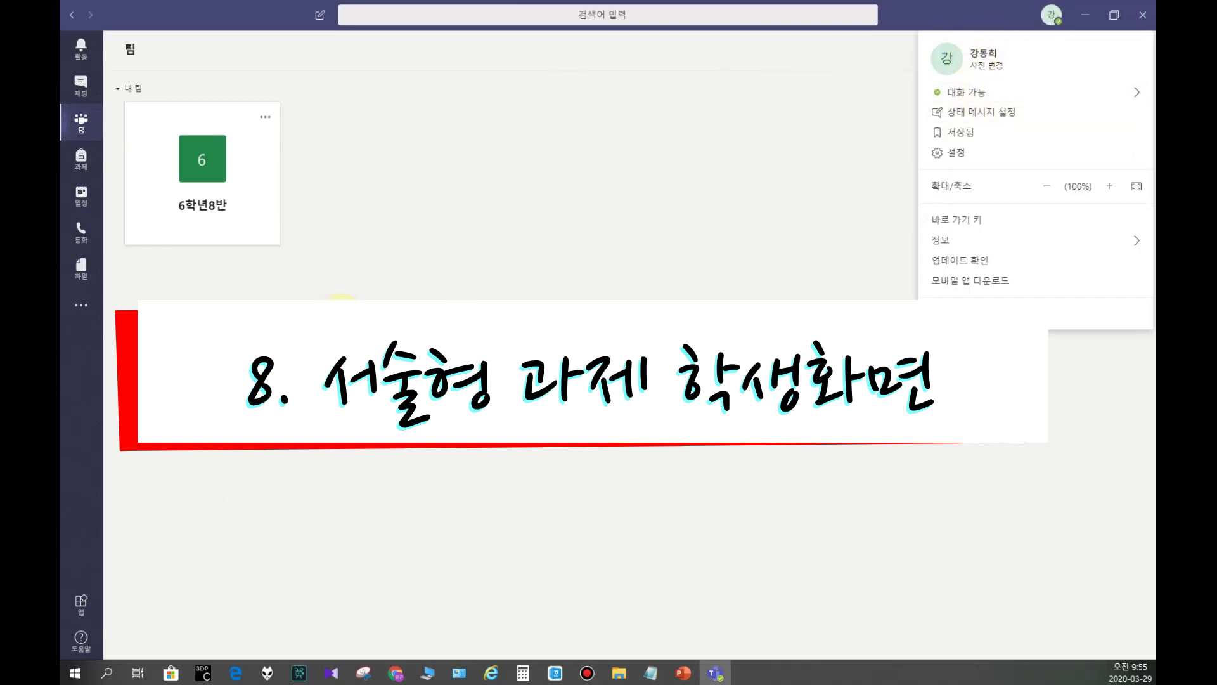
{"action": "left_click", "coordinate": [203, 169]}
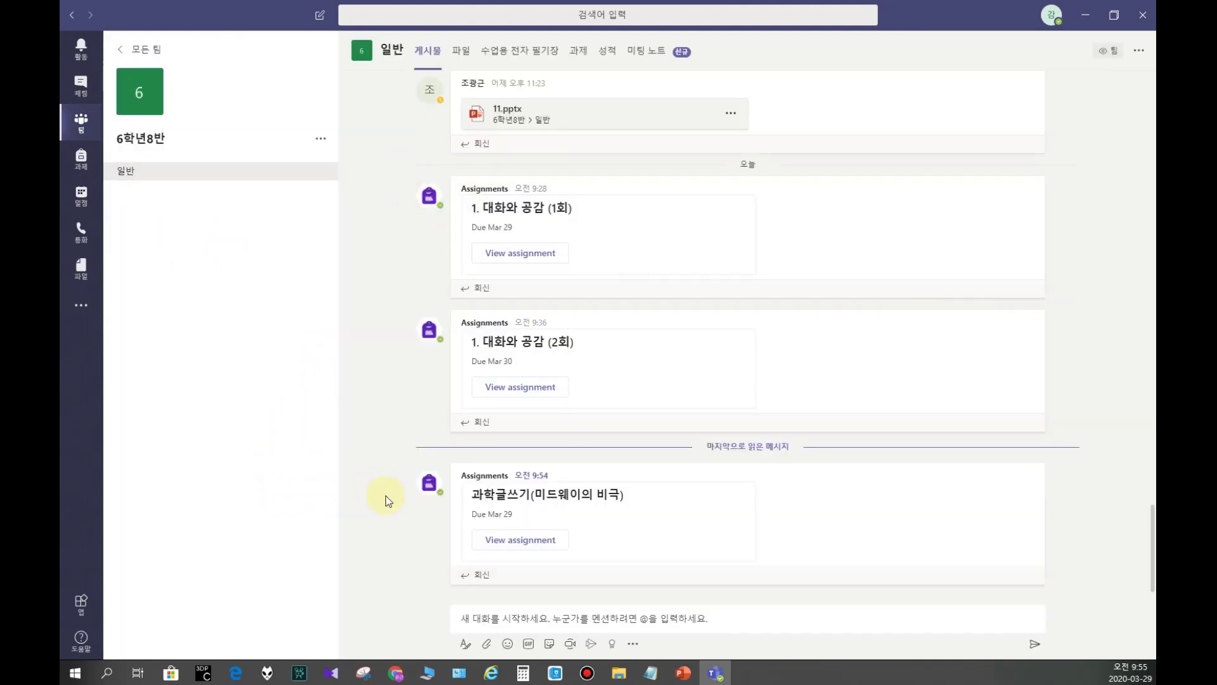
{"action": "left_click_drag", "start_coordinate": [475, 498], "coordinate": [625, 497]}
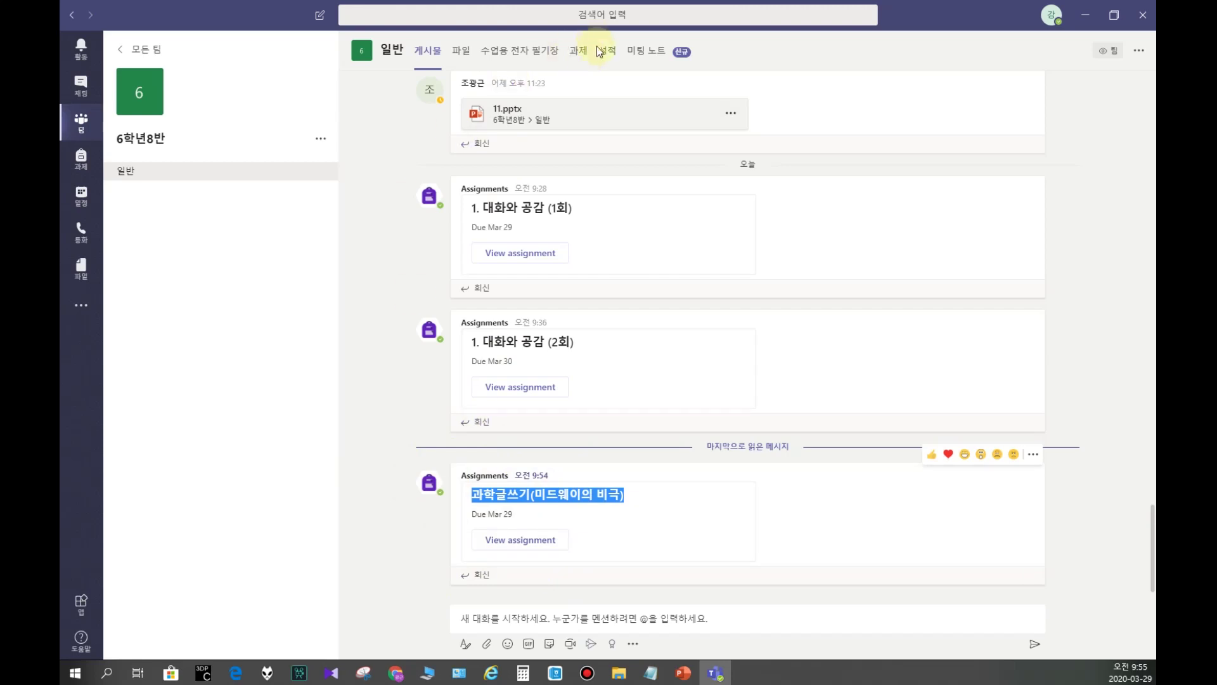
{"action": "left_click", "coordinate": [588, 61]}
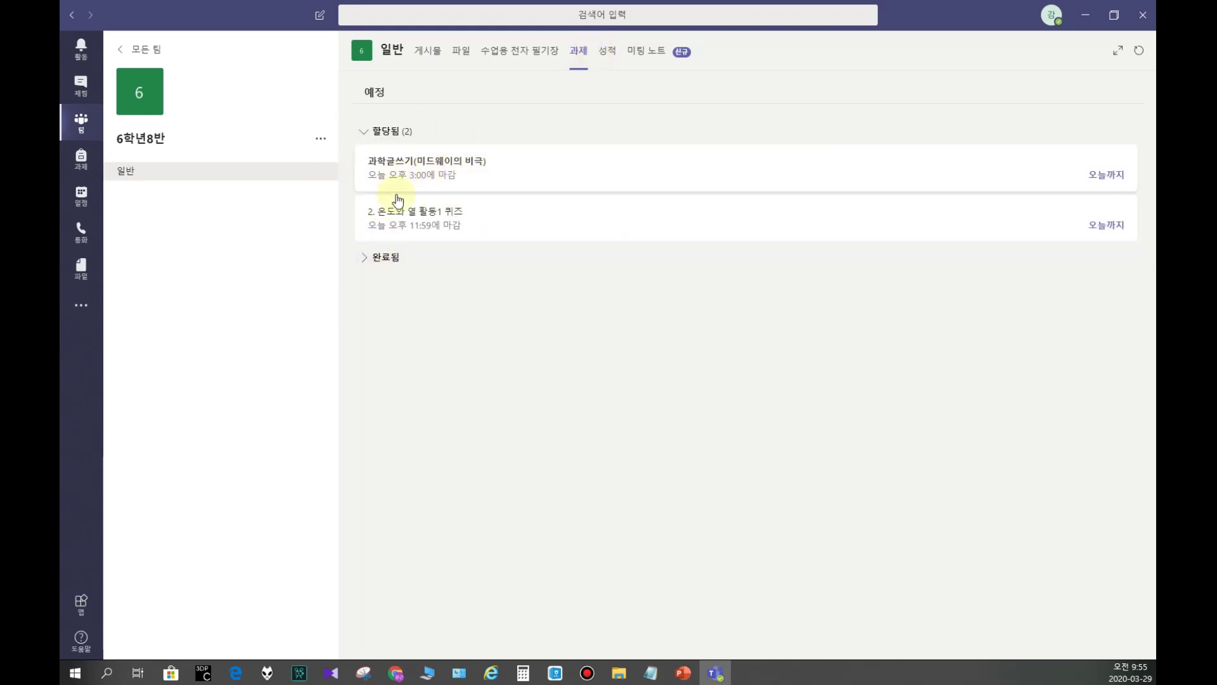
Step: Open 과학글쓰기(미드웨이의 비극), read its instructions, and play the youtu.be reference video maximized
{"action": "left_click", "coordinate": [435, 177]}
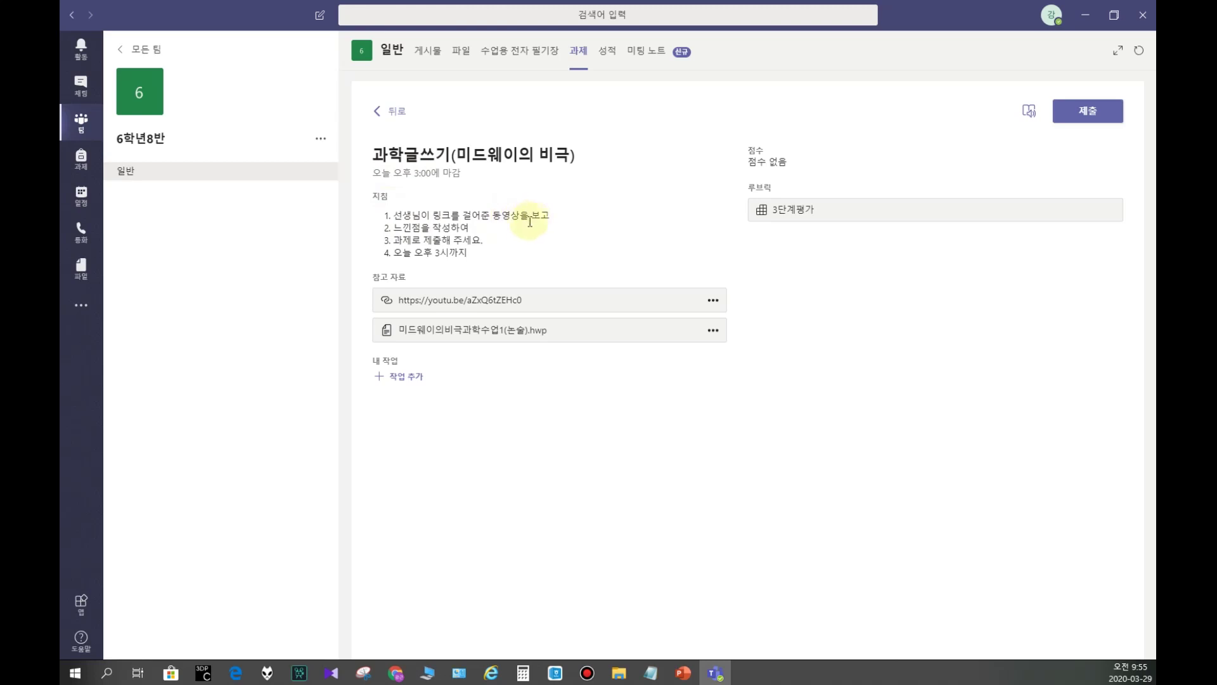
{"action": "left_click_drag", "start_coordinate": [391, 232], "coordinate": [483, 241]}
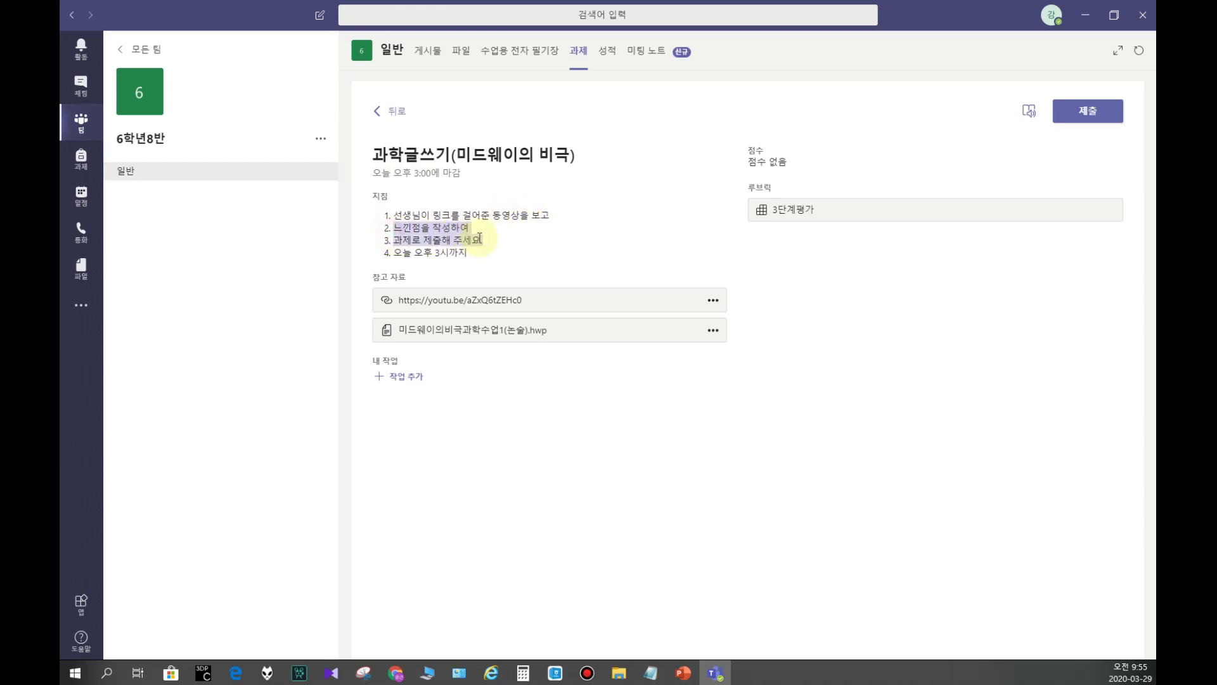
{"action": "triple_click", "coordinate": [409, 239]}
{"action": "triple_click", "coordinate": [417, 252]}
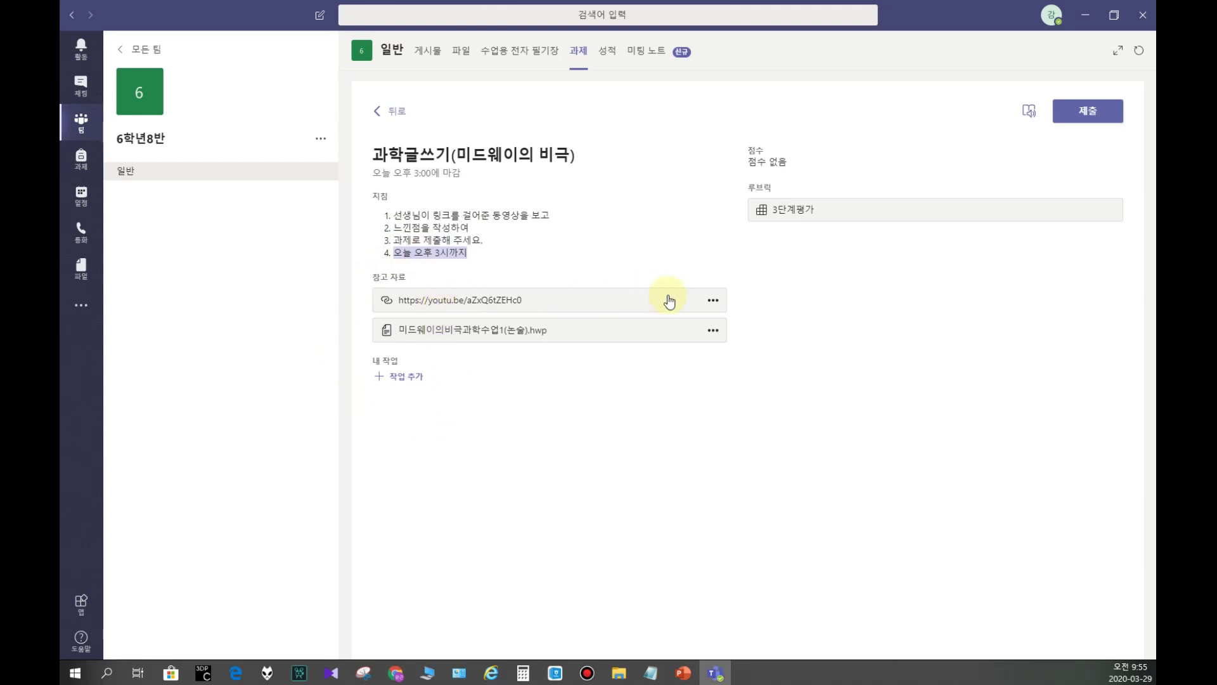
{"action": "left_click", "coordinate": [455, 304]}
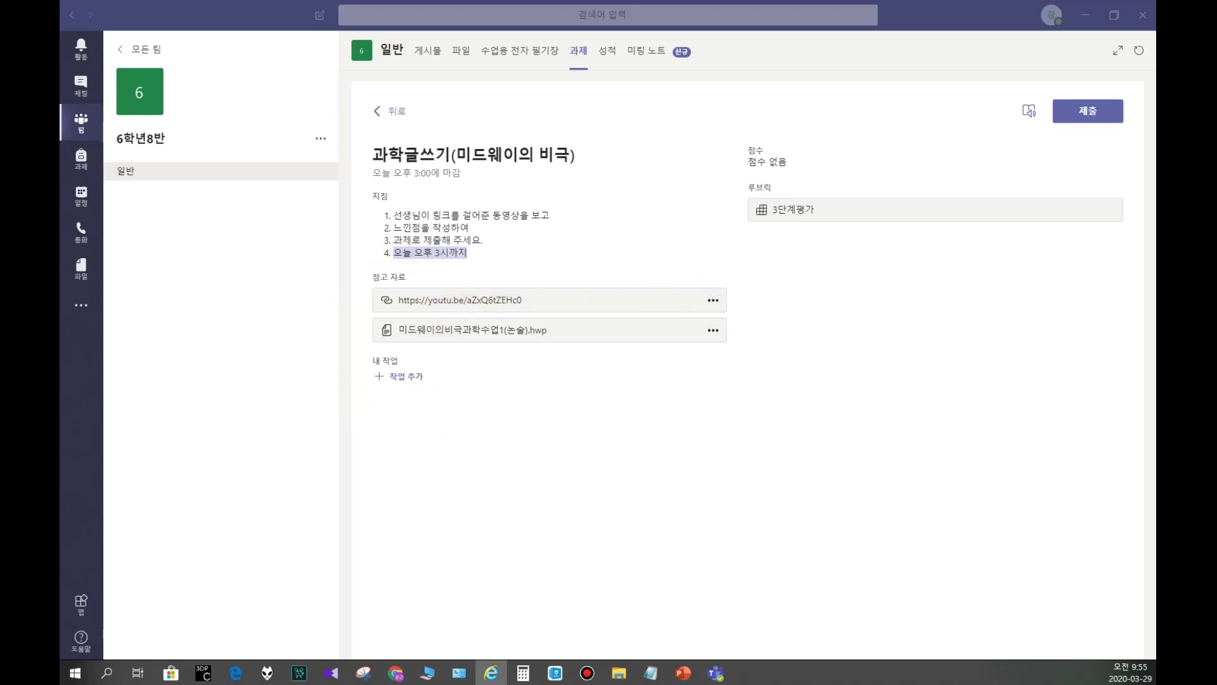
{"action": "left_click_drag", "start_coordinate": [625, 320], "coordinate": [624, 3]}
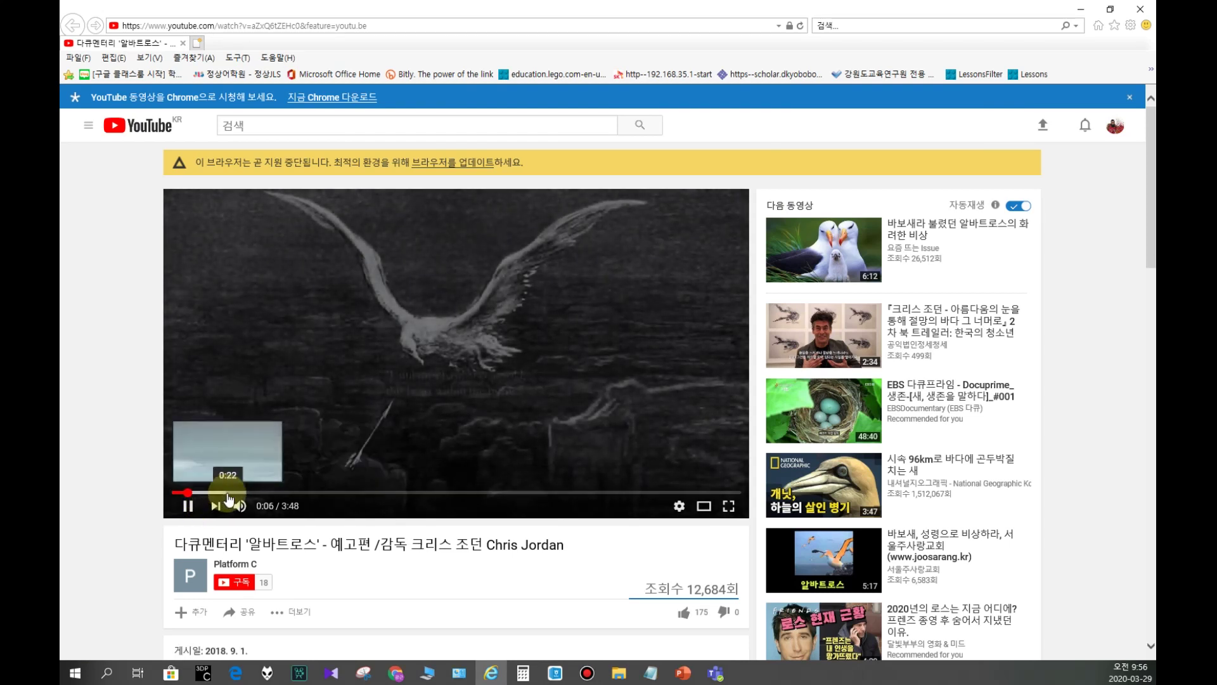
Step: Skip through the albatross trailer along the progress bar, from 0:26 to about 3:20
{"action": "mouse_move", "coordinate": [260, 507]}
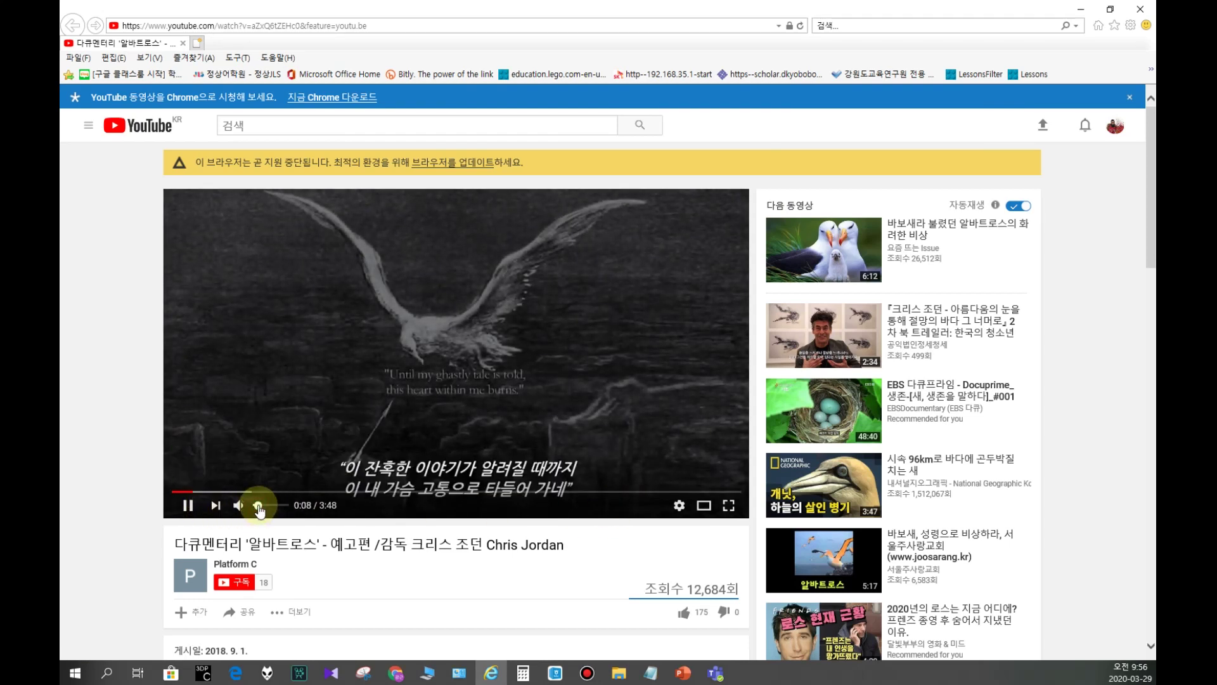
{"action": "left_click", "coordinate": [239, 492]}
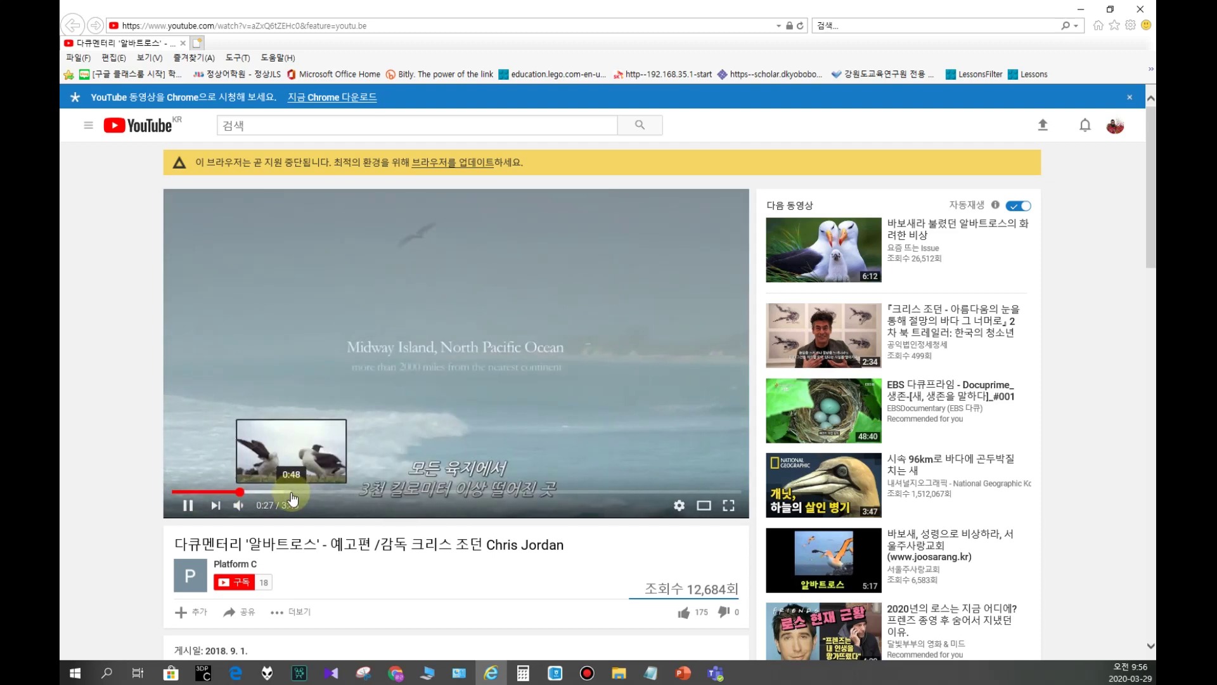
{"action": "left_click", "coordinate": [292, 493]}
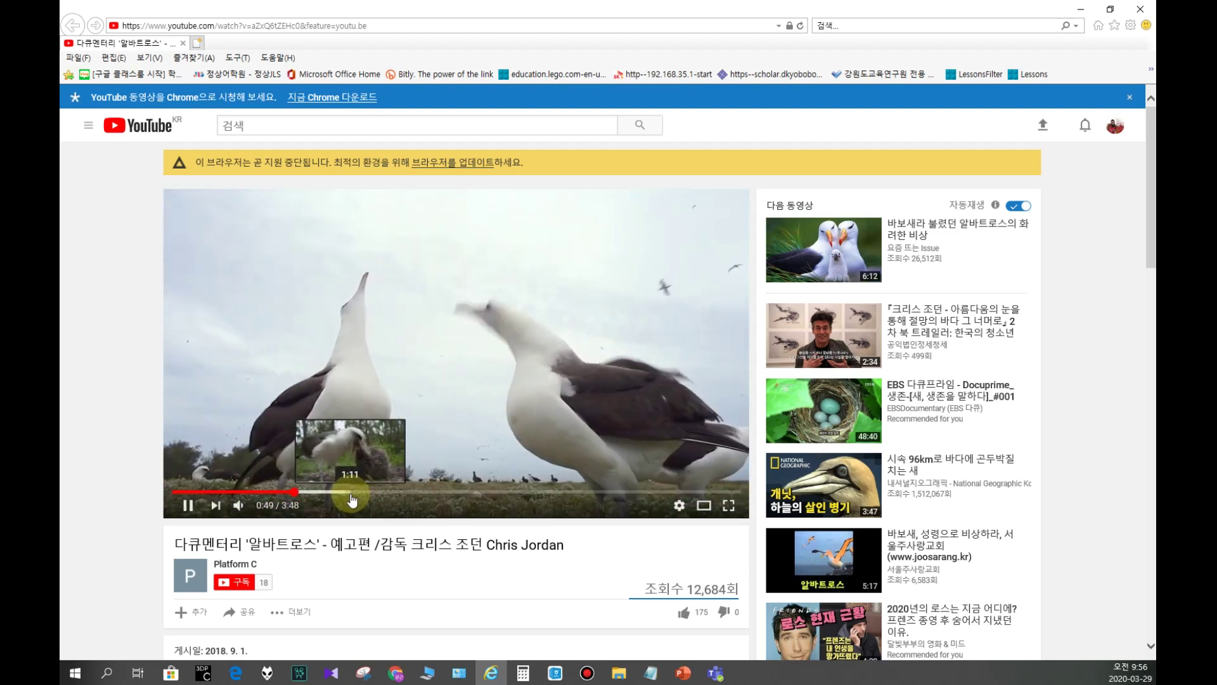
{"action": "left_click", "coordinate": [352, 493]}
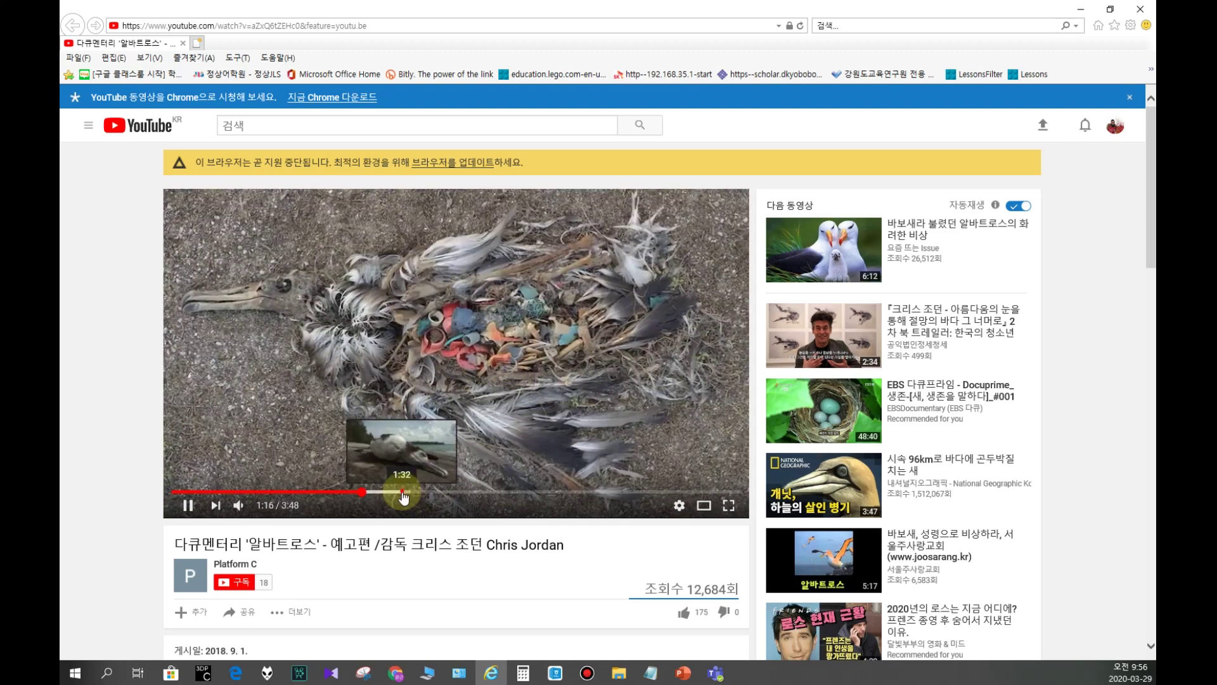
{"action": "left_click", "coordinate": [404, 491]}
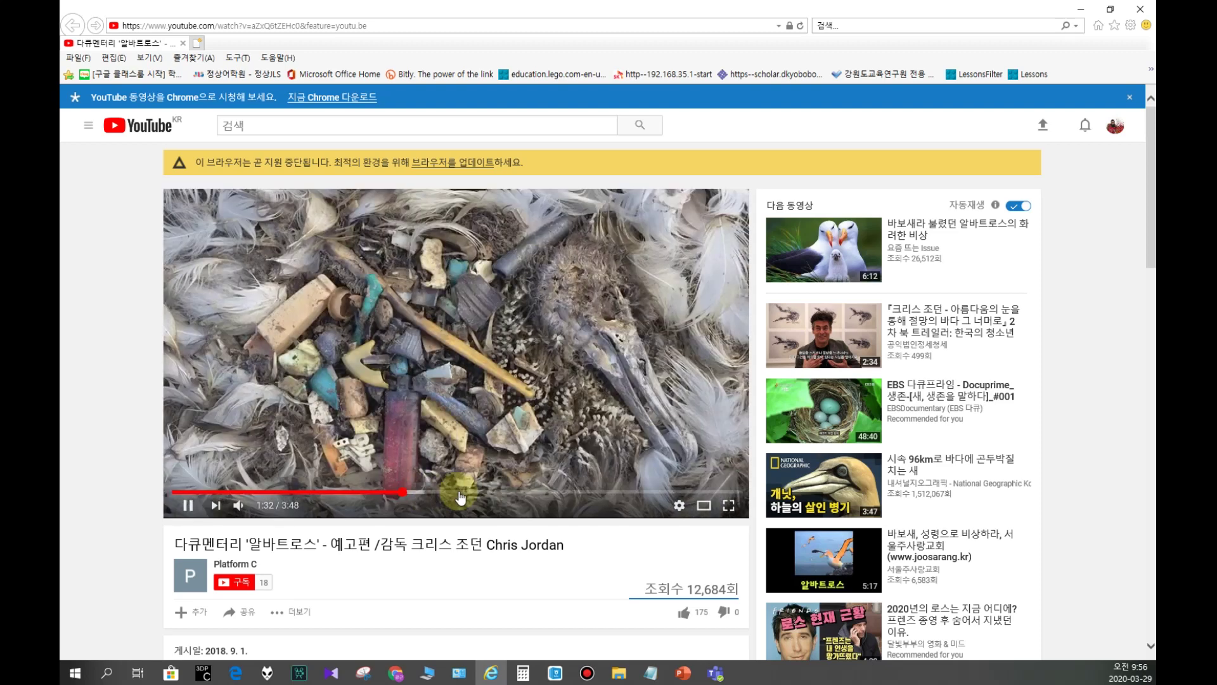
{"action": "left_click", "coordinate": [461, 492]}
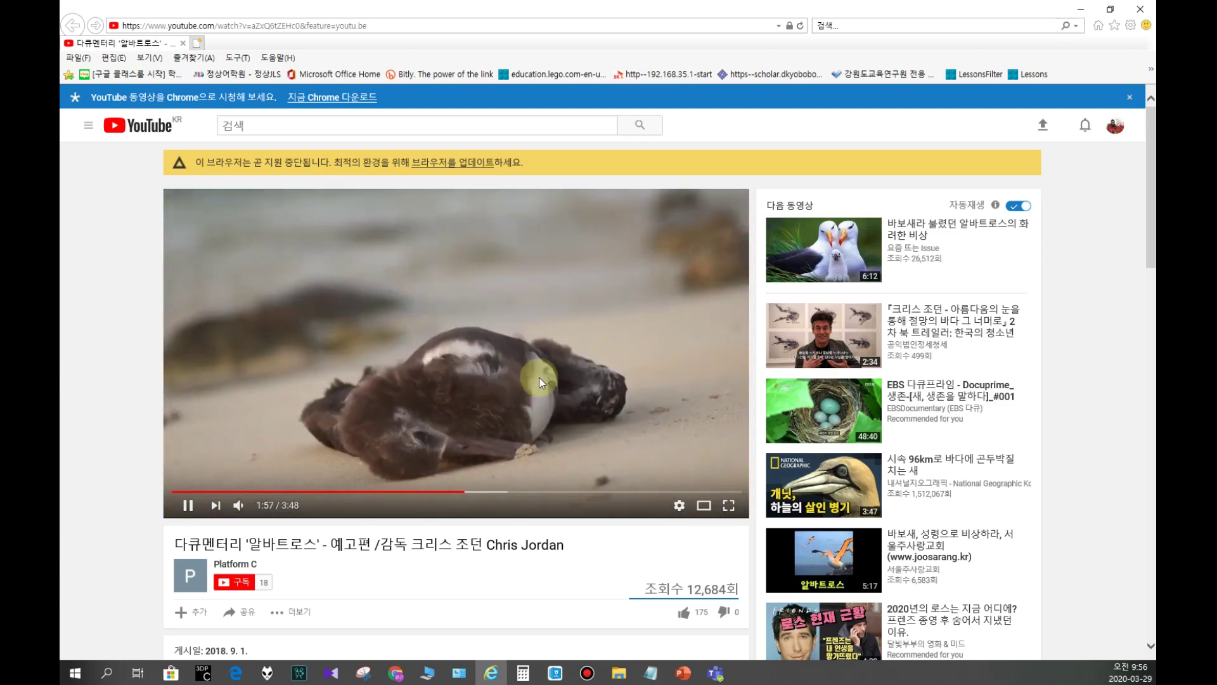
{"action": "left_click", "coordinate": [581, 492]}
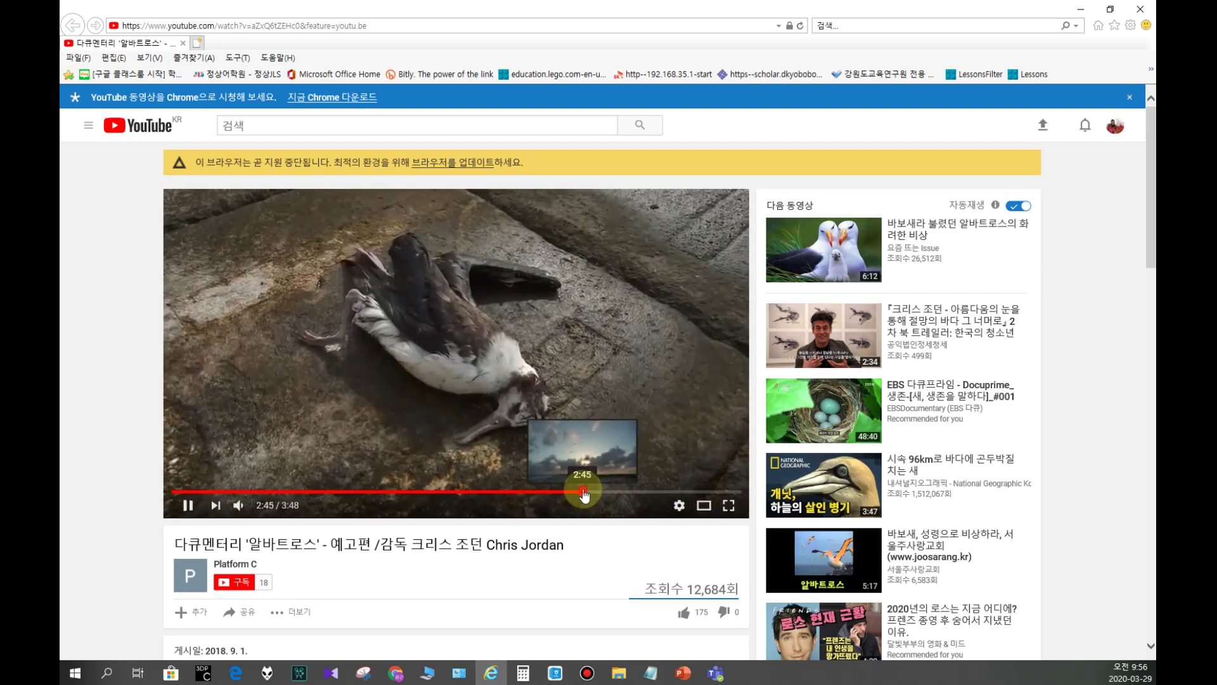
{"action": "left_click", "coordinate": [620, 492]}
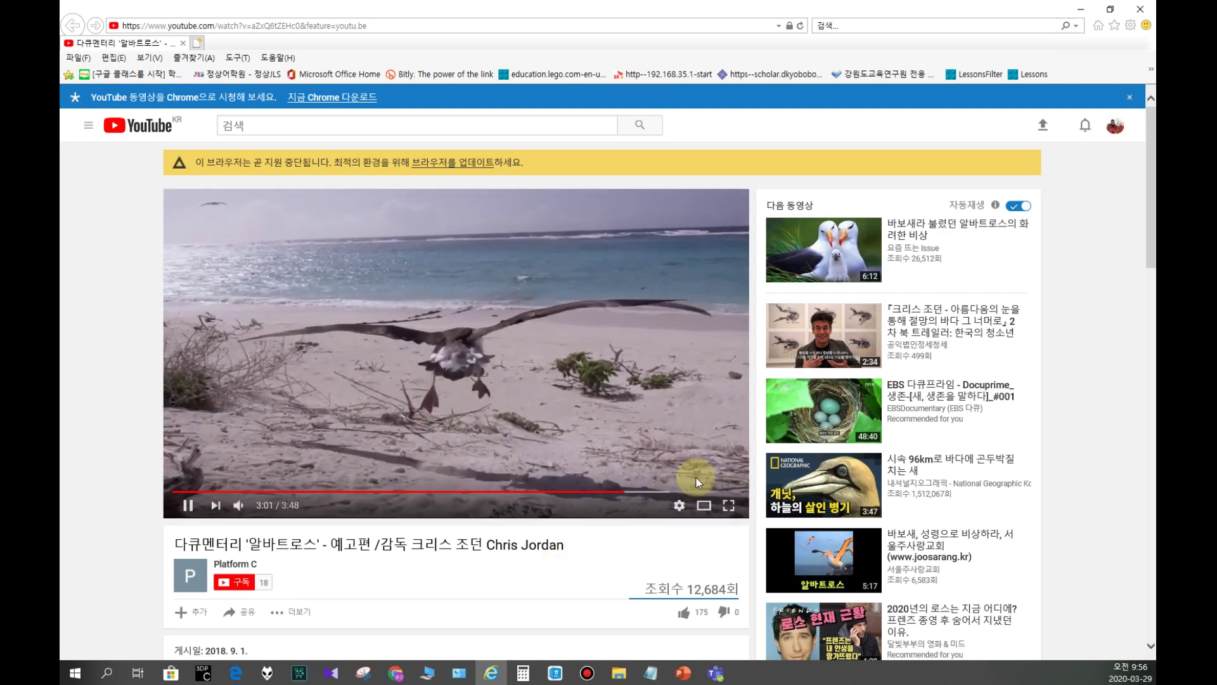
{"action": "left_click", "coordinate": [671, 493]}
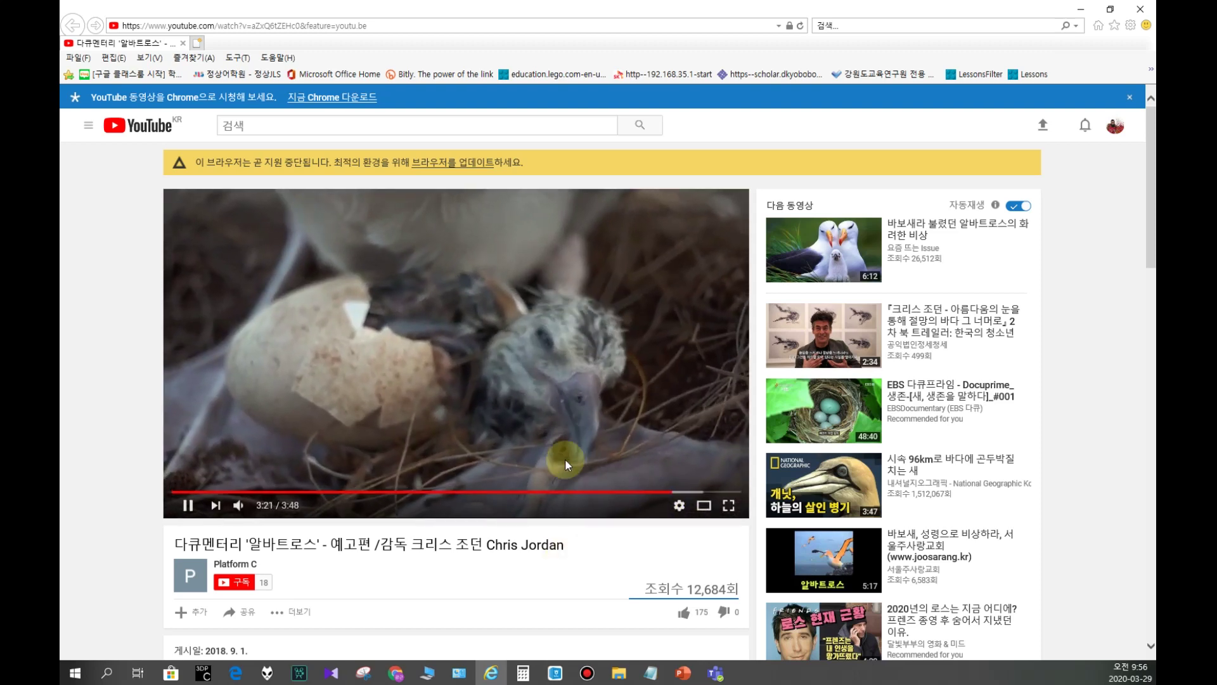
Step: Pause the trailer, then restore the browser window and move it aside
{"action": "left_click", "coordinate": [189, 504]}
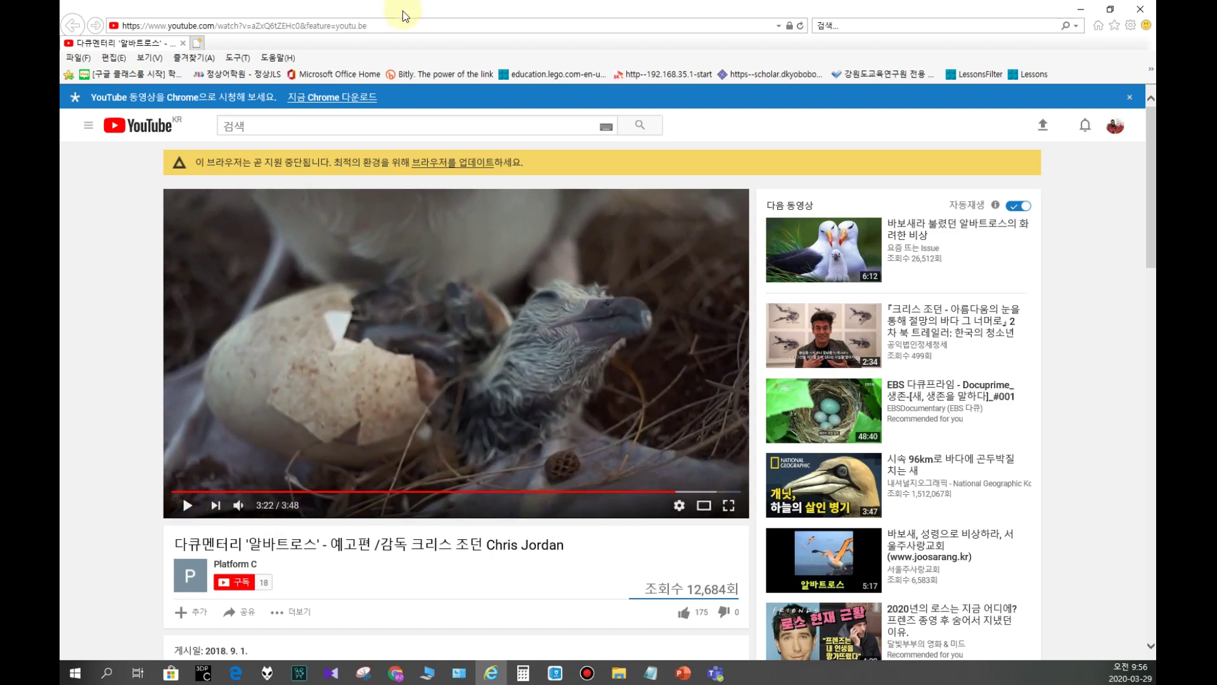
{"action": "double_click", "coordinate": [403, 12]}
{"action": "left_click_drag", "start_coordinate": [403, 11], "coordinate": [60, 192]}
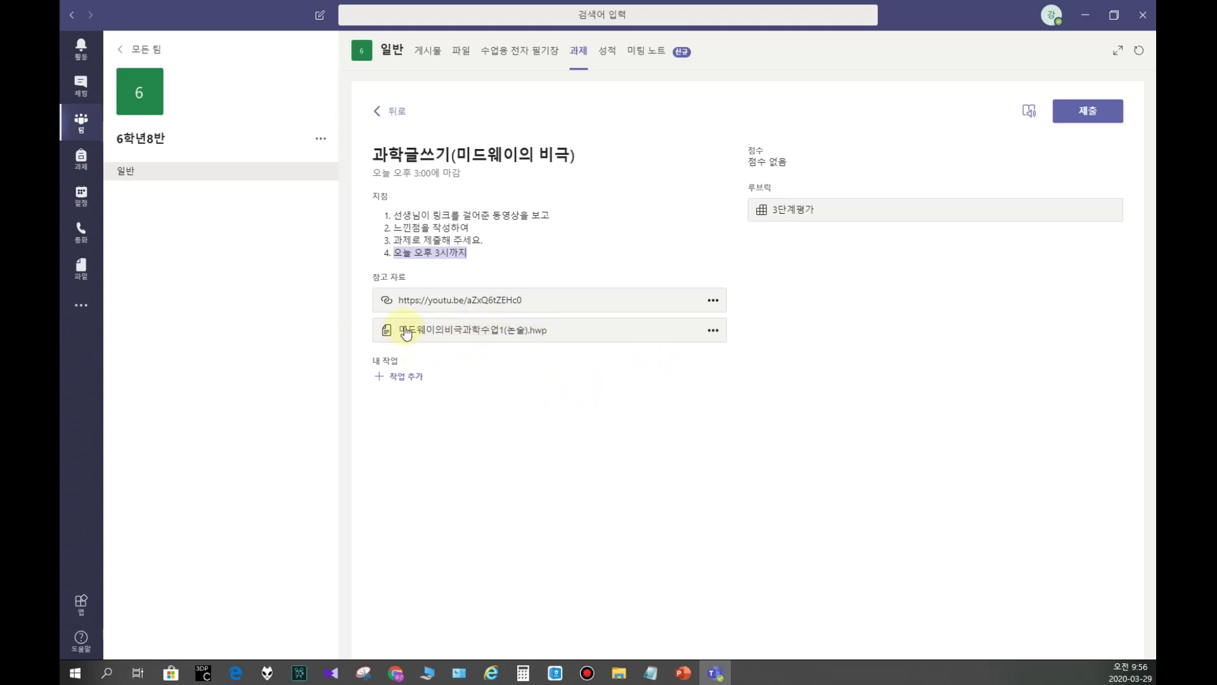
Step: Download 미드웨이의비극과학수업1(논술).hwp and open it from the Downloads folder
{"action": "left_click", "coordinate": [512, 330]}
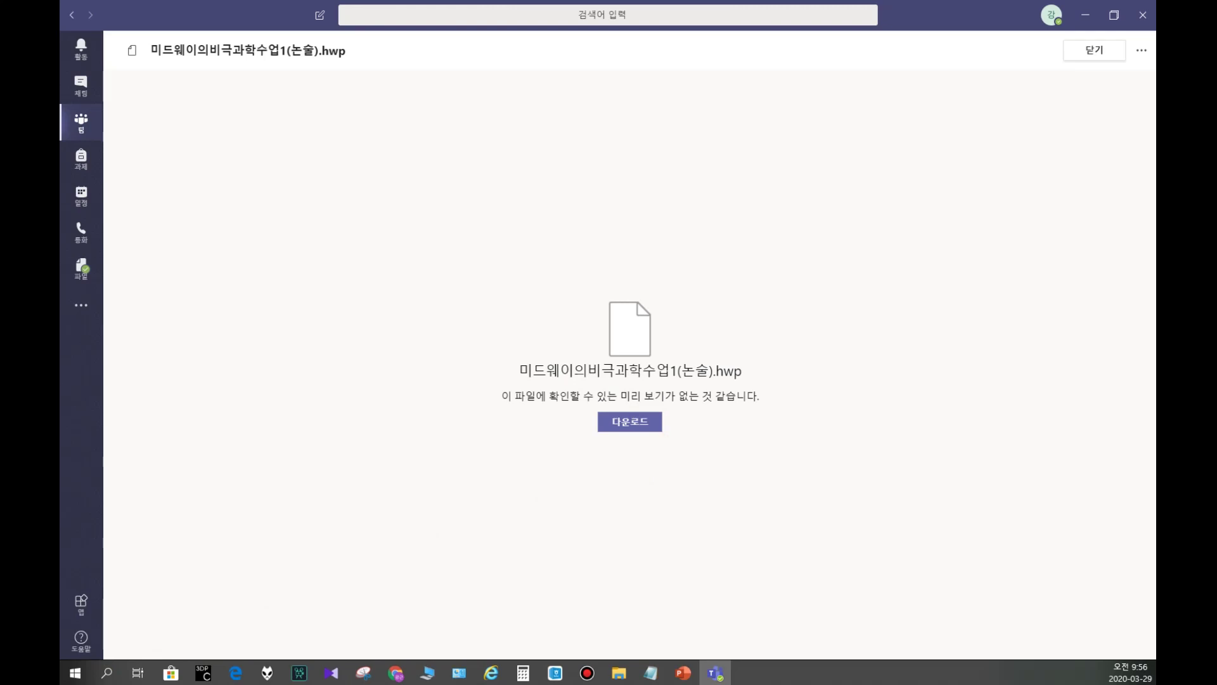
{"action": "key", "text": "super+e"}
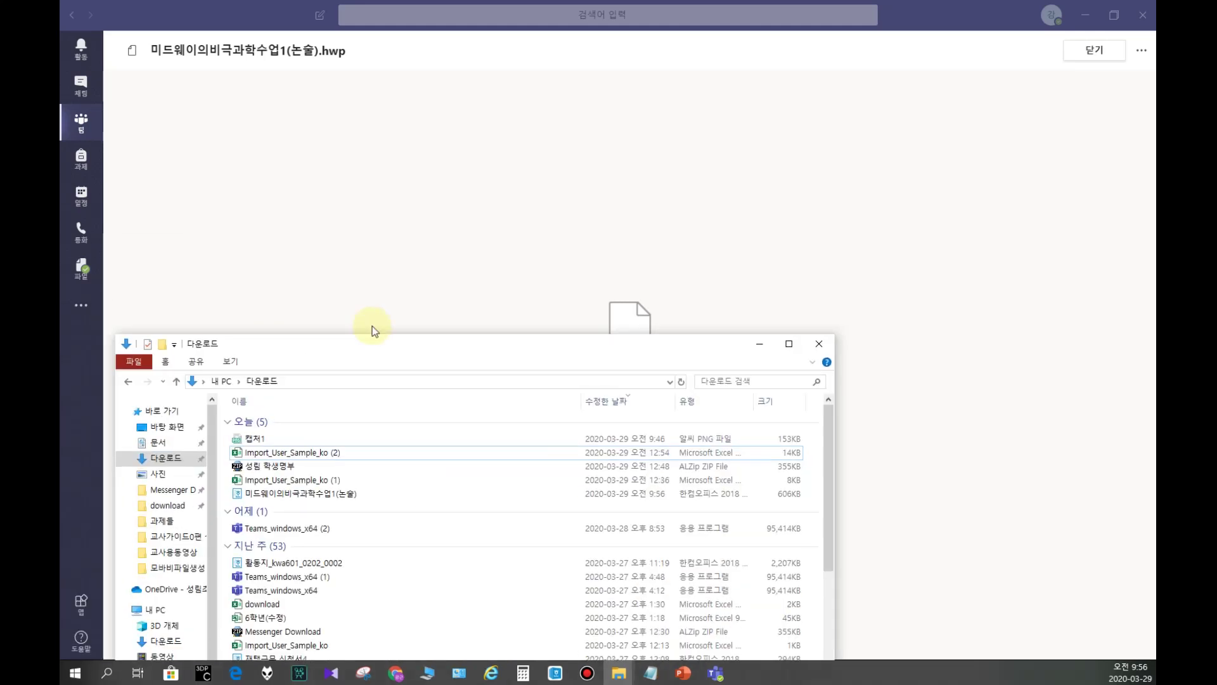
{"action": "left_click_drag", "start_coordinate": [353, 345], "coordinate": [470, 180]}
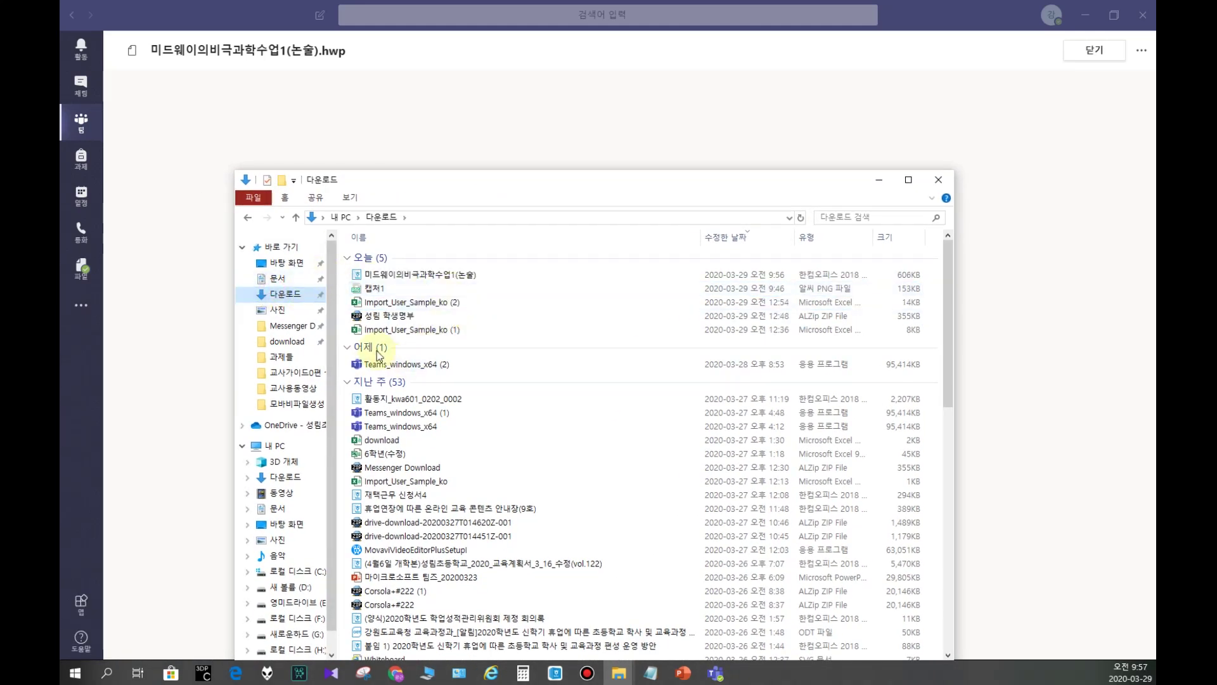
{"action": "left_click", "coordinate": [405, 274]}
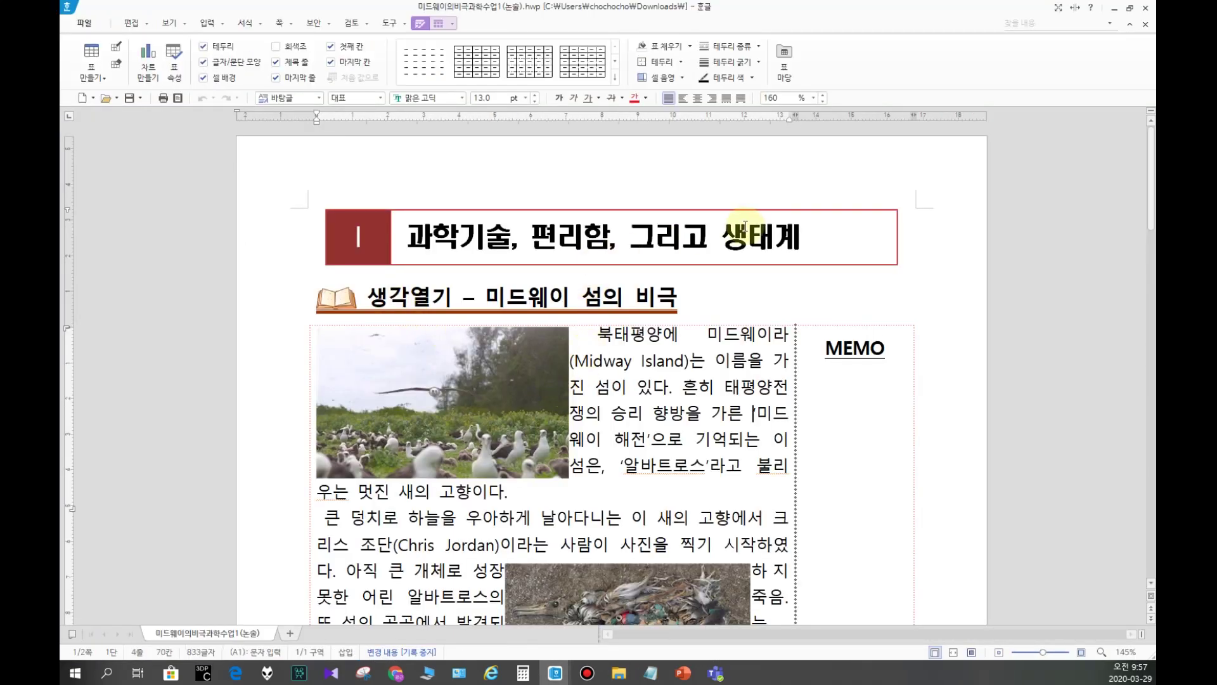
Step: Change the worksheet's class line from 석사 to 성림초등학교 and from 1반 to 8반
{"action": "left_click_drag", "start_coordinate": [645, 360], "coordinate": [653, 360]}
{"action": "left_click", "coordinate": [598, 334]}
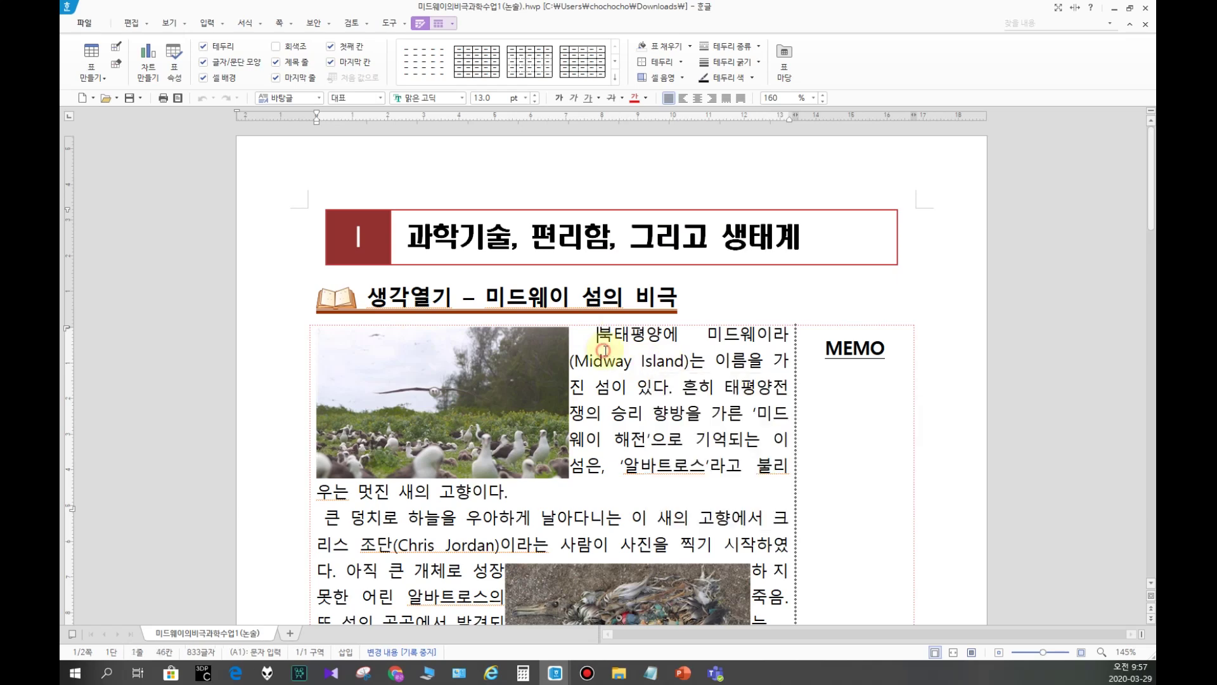
{"action": "scroll", "coordinate": [609, 355], "scroll_direction": "down", "scroll_amount": 3}
{"action": "scroll", "coordinate": [478, 401], "scroll_direction": "down", "scroll_amount": 3}
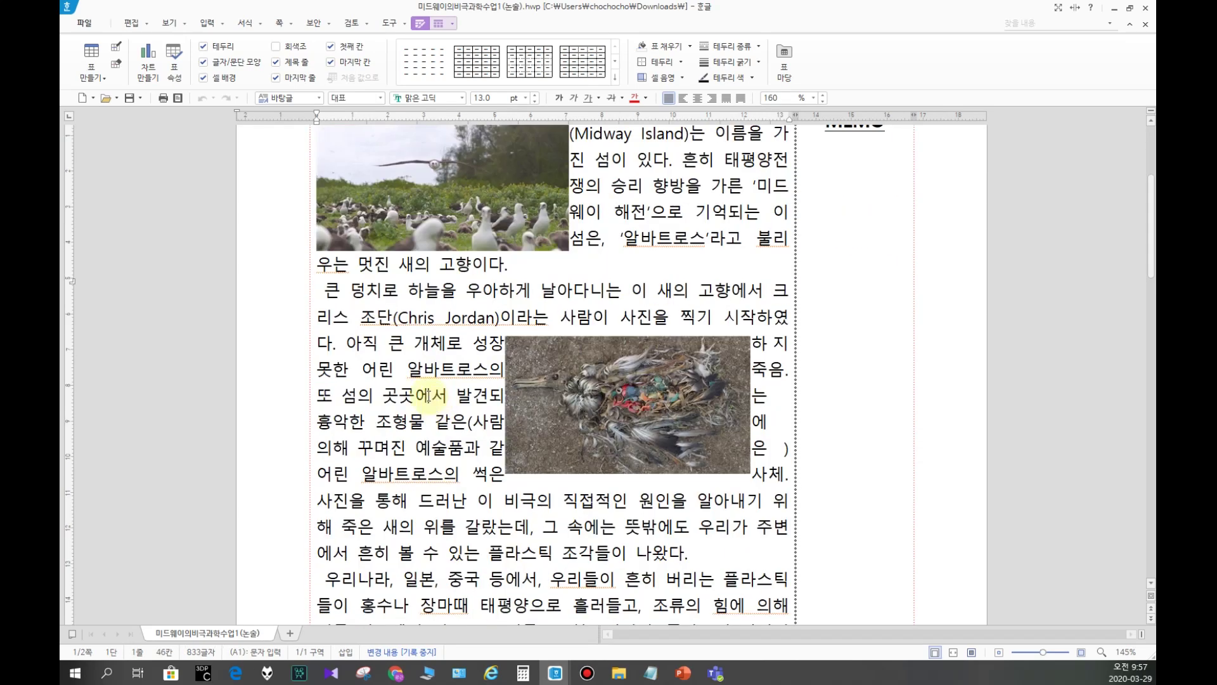
{"action": "scroll", "coordinate": [429, 353], "scroll_direction": "down", "scroll_amount": 1}
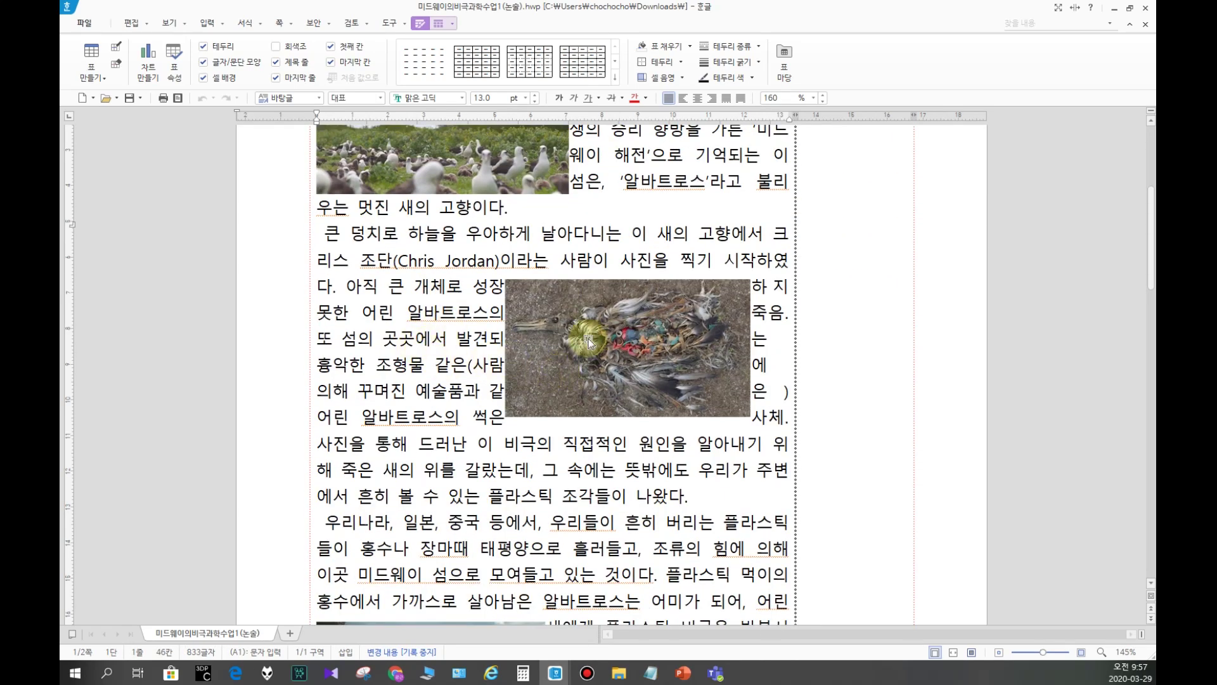
{"action": "scroll", "coordinate": [618, 307], "scroll_direction": "down", "scroll_amount": 15}
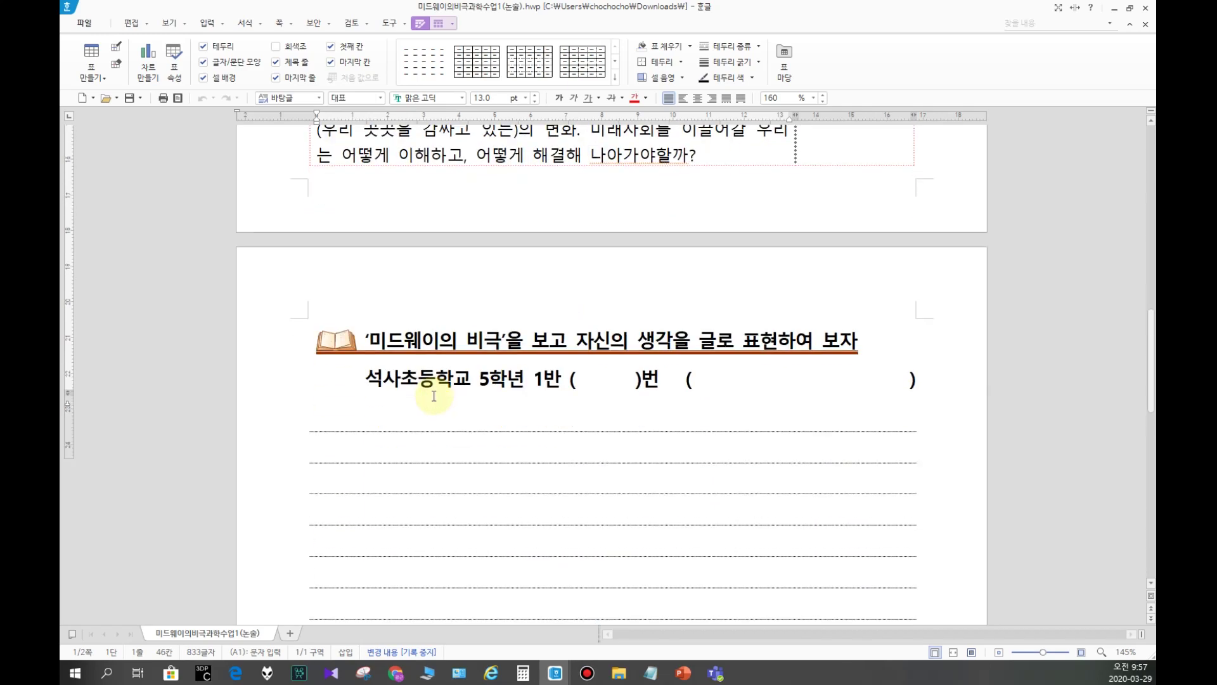
{"action": "left_click_drag", "start_coordinate": [399, 379], "coordinate": [366, 379]}
{"action": "key", "text": "Delete"}
{"action": "type", "text": "성림"}
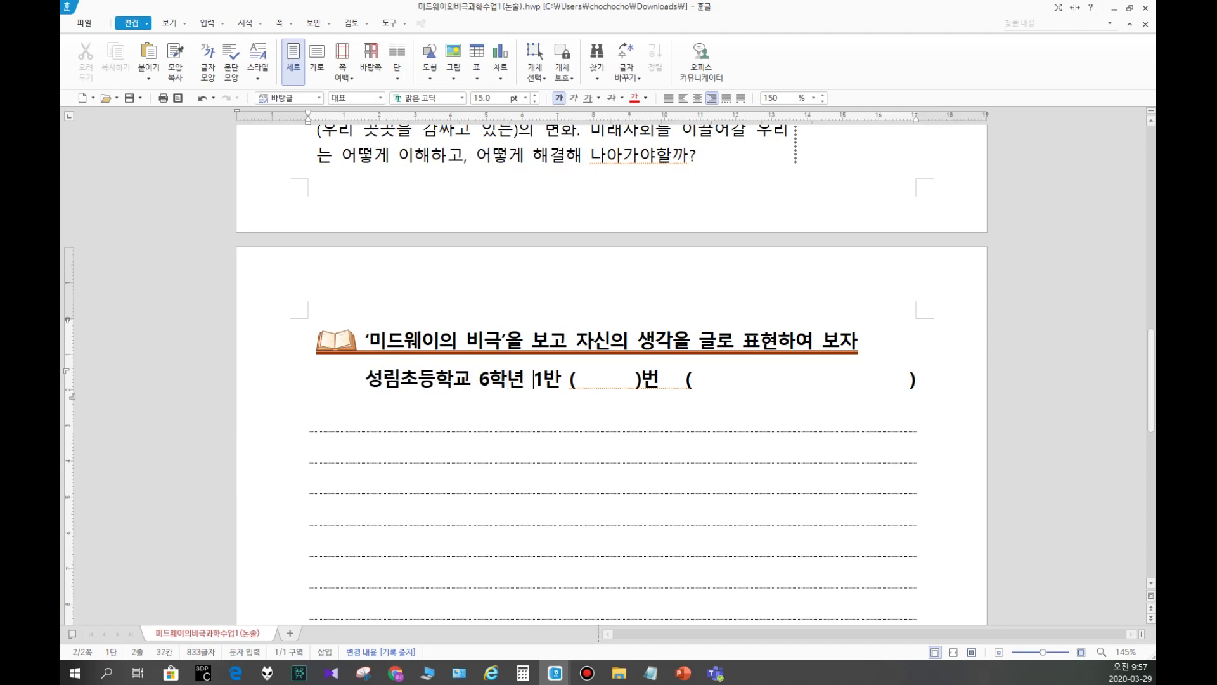
{"action": "key", "text": "Delete"}
{"action": "type", "text": "8"}
Step: Enter student number 1 and the student's name inside the parentheses
{"action": "left_click", "coordinate": [609, 379]}
{"action": "type", "text": "1"}
{"action": "key", "text": "Delete"}
{"action": "key", "text": "Delete"}
{"action": "key", "text": "Delete"}
{"action": "key", "text": "Delete"}
{"action": "key", "text": "Delete"}
{"action": "key", "text": "Delete"}
{"action": "key", "text": "Delete"}
{"action": "key", "text": "Delete"}
{"action": "key", "text": "Delete"}
{"action": "key", "text": "Delete"}
{"action": "key", "text": "Delete"}
{"action": "key", "text": "Delete"}
{"action": "key", "text": "Delete"}
{"action": "key", "text": "Delete"}
{"action": "key", "text": "Delete"}
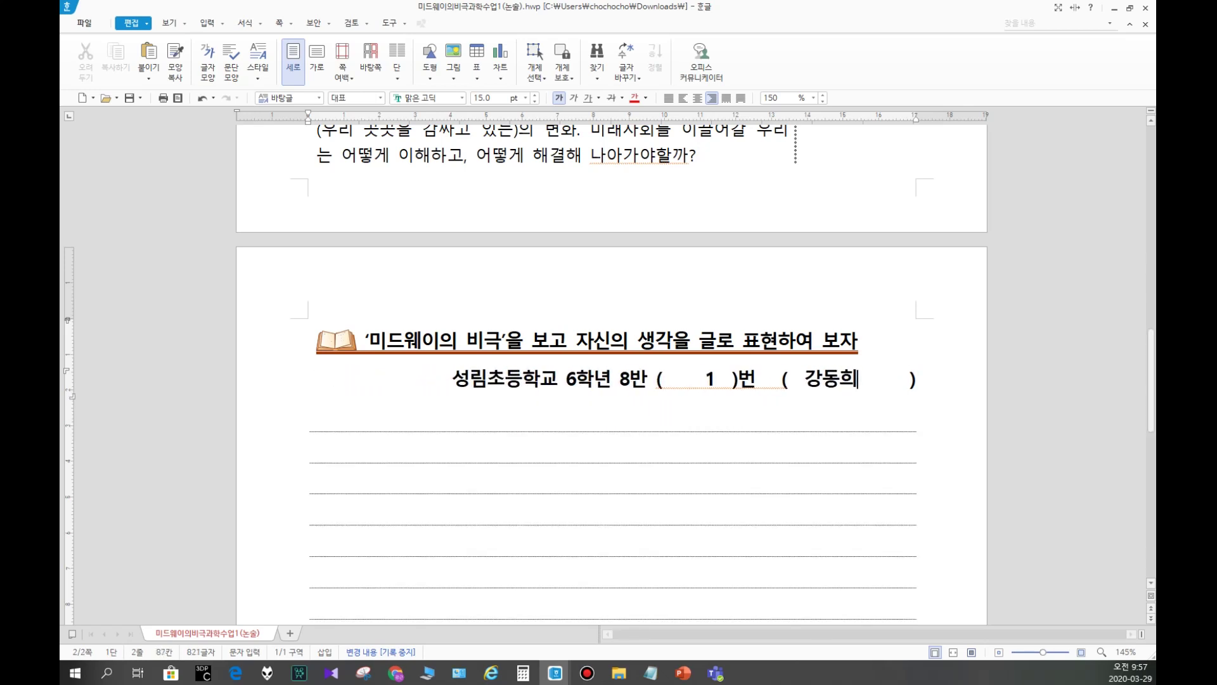
{"action": "key", "text": "Delete"}
{"action": "key", "text": "Delete"}
{"action": "key", "text": "Delete"}
{"action": "key", "text": "Delete"}
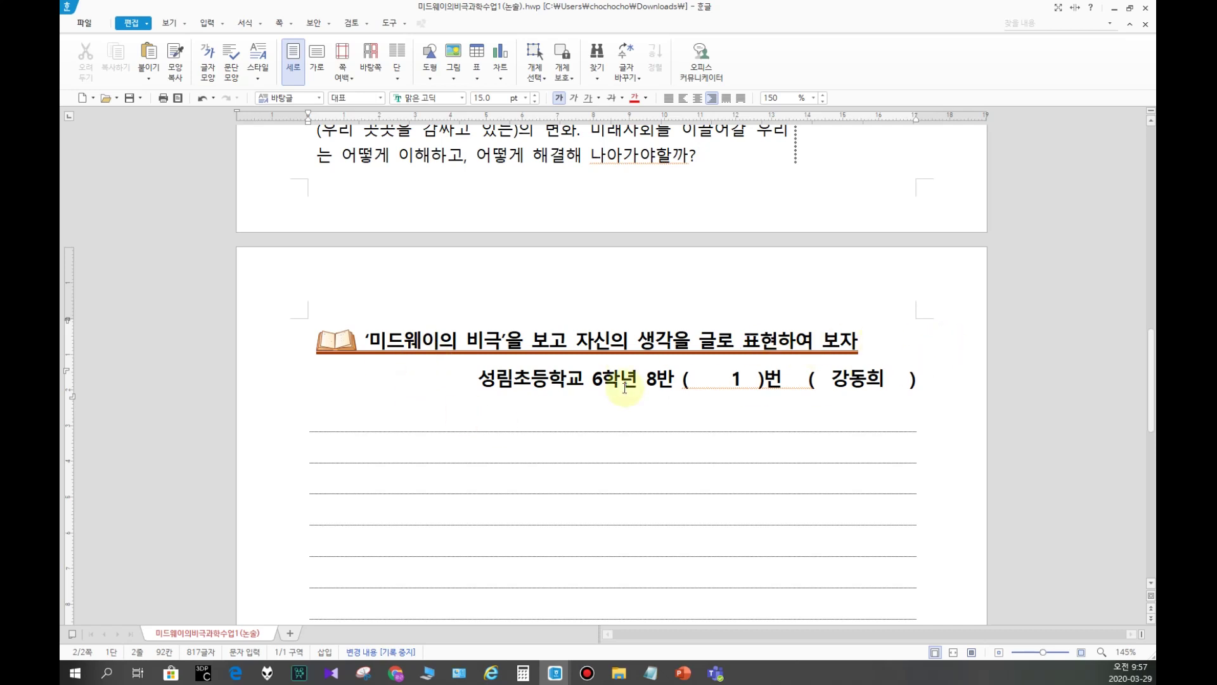
Step: Write '너무 안타깝다.' in the first answer line and close Hangul
{"action": "scroll", "coordinate": [435, 400], "scroll_direction": "down", "scroll_amount": 3}
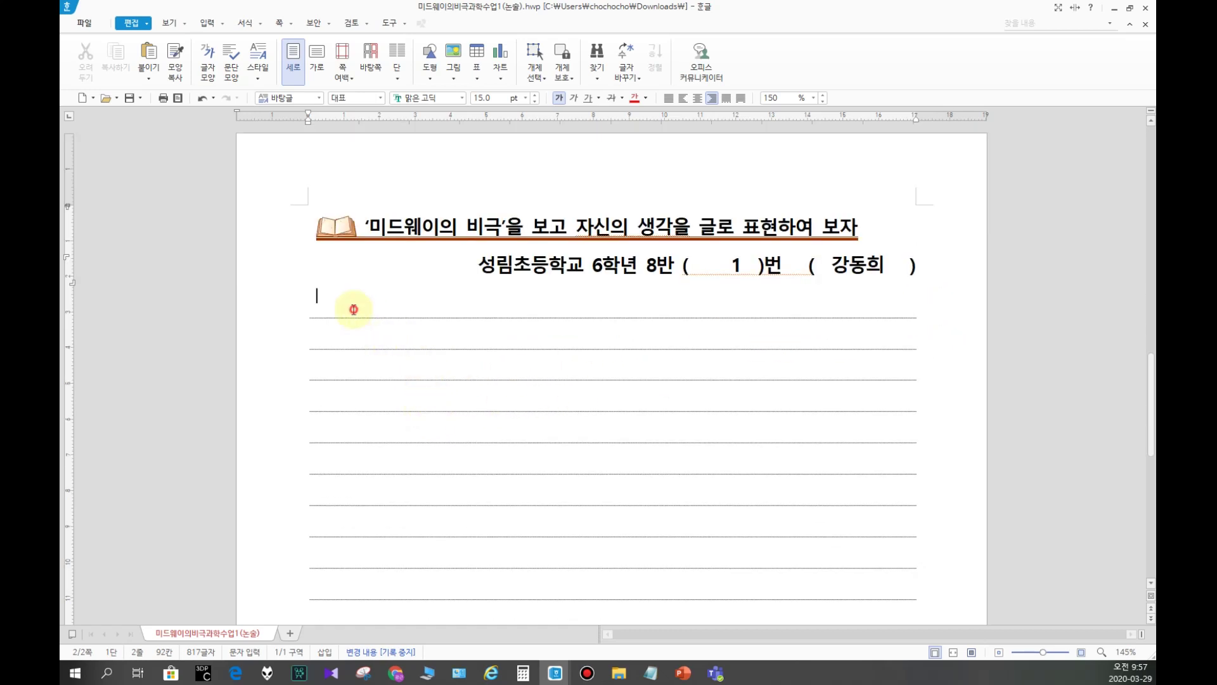
{"action": "left_click", "coordinate": [354, 309]}
{"action": "type", "text": "너무 ㅇㄴ타"}
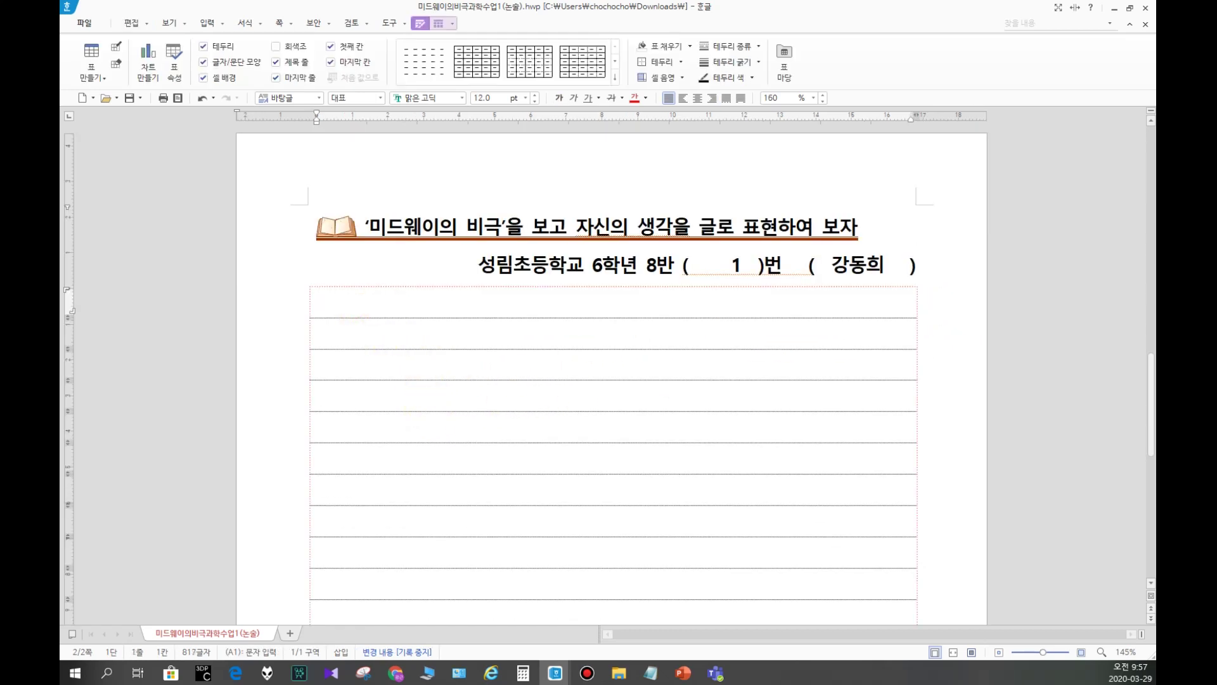
{"action": "key", "text": "BackSpace"}
{"action": "key", "text": "BackSpace"}
{"action": "key", "text": "BackSpace"}
{"action": "key", "text": "BackSpace"}
{"action": "type", "text": "안타까ㅂ다."}
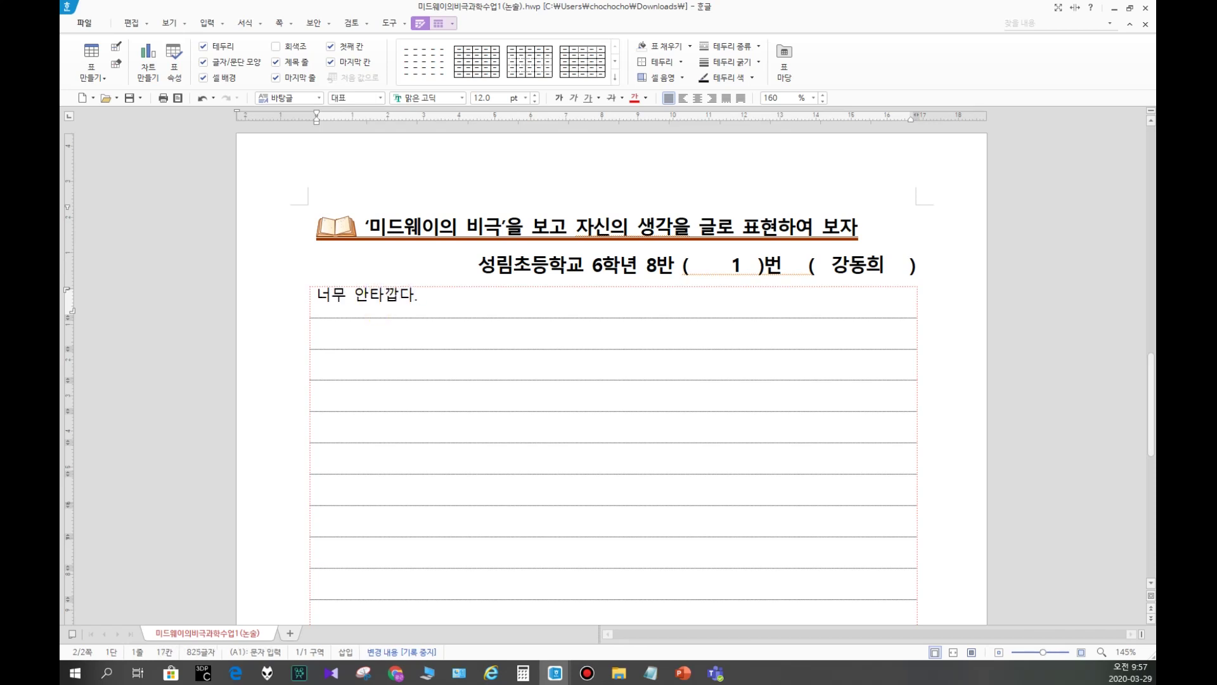
{"action": "scroll", "coordinate": [340, 361], "scroll_direction": "down", "scroll_amount": 3}
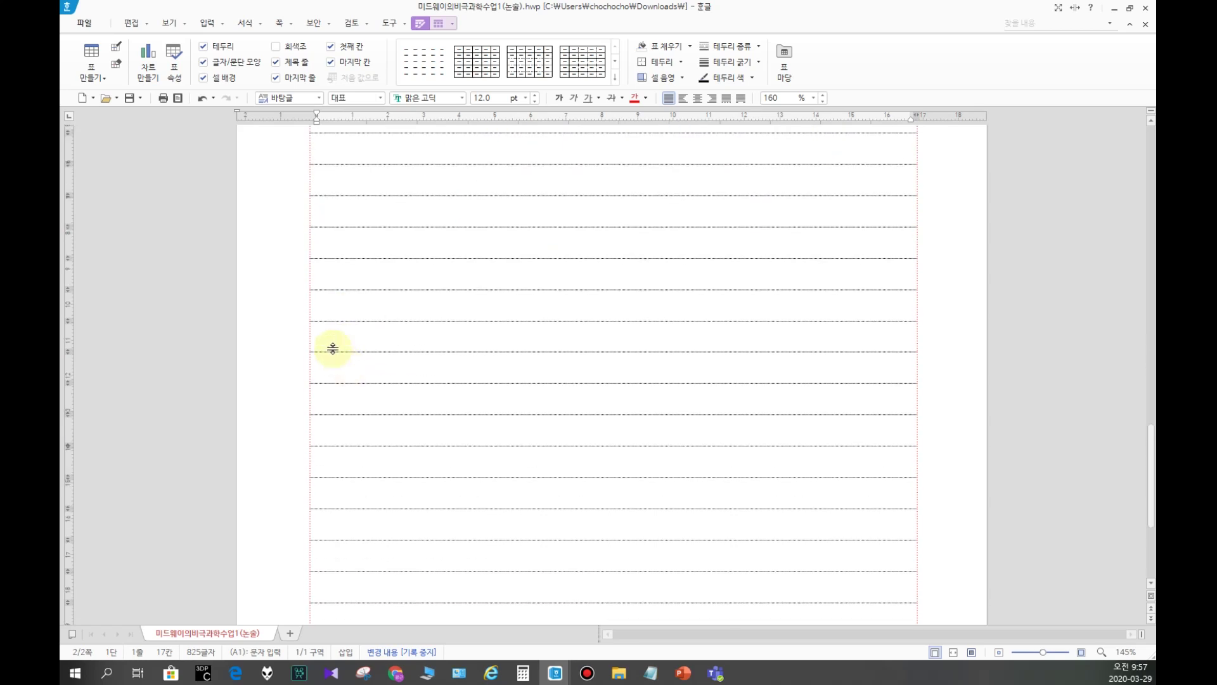
{"action": "scroll", "coordinate": [332, 345], "scroll_direction": "up", "scroll_amount": 2}
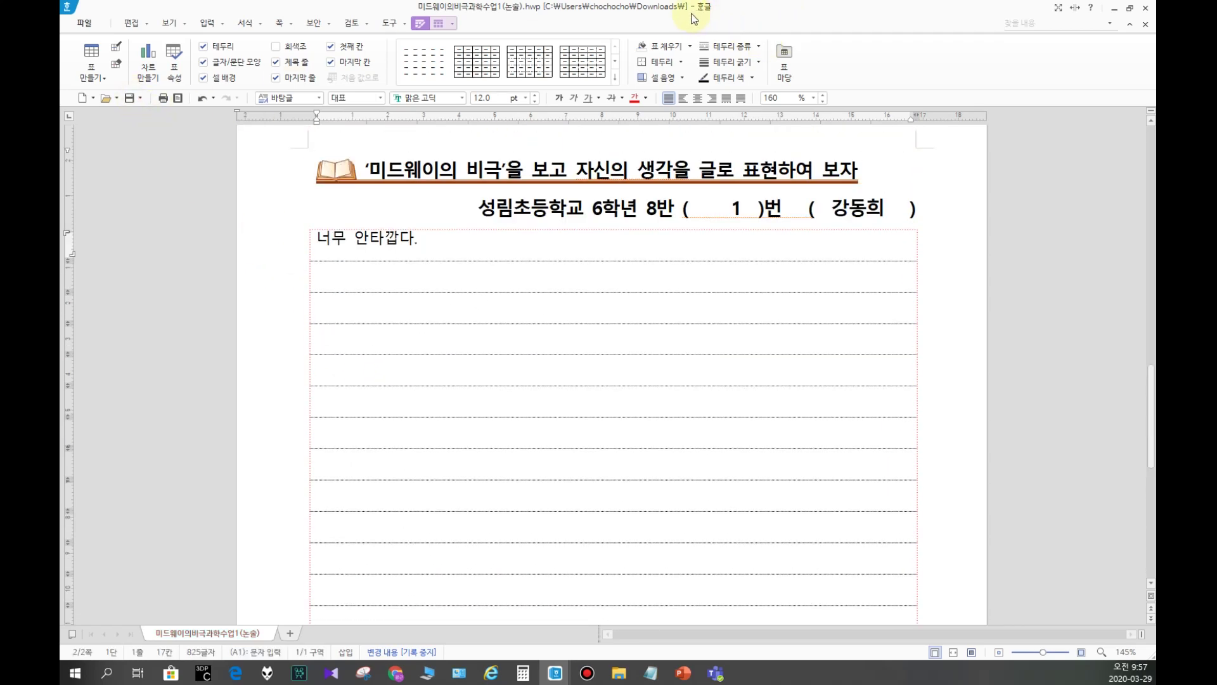
{"action": "left_click", "coordinate": [1146, 8]}
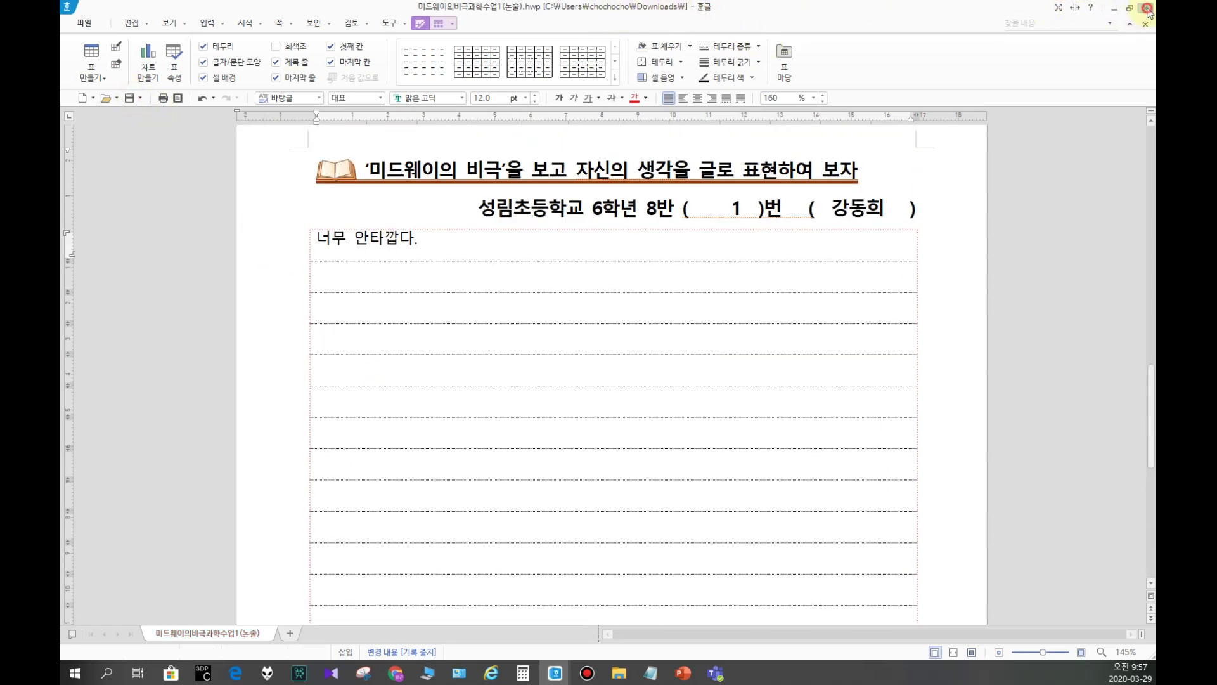
{"action": "left_click", "coordinate": [462, 279]}
Step: Rename the worksheet file to 미드웨이의비극과학수업 with 6801 and the student's name in parentheses
{"action": "left_click_drag", "start_coordinate": [456, 274], "coordinate": [549, 268]}
{"action": "key", "text": "BackSpace"}
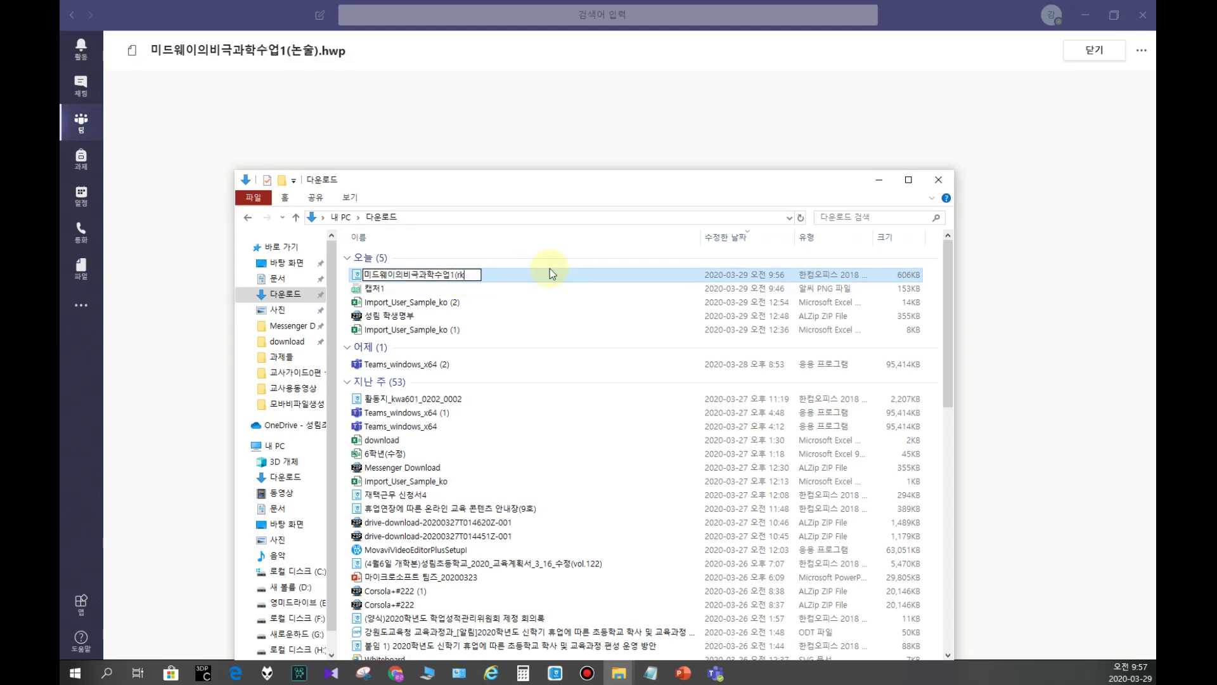
{"action": "type", "text": "6801"}
{"action": "key", "text": "Return"}
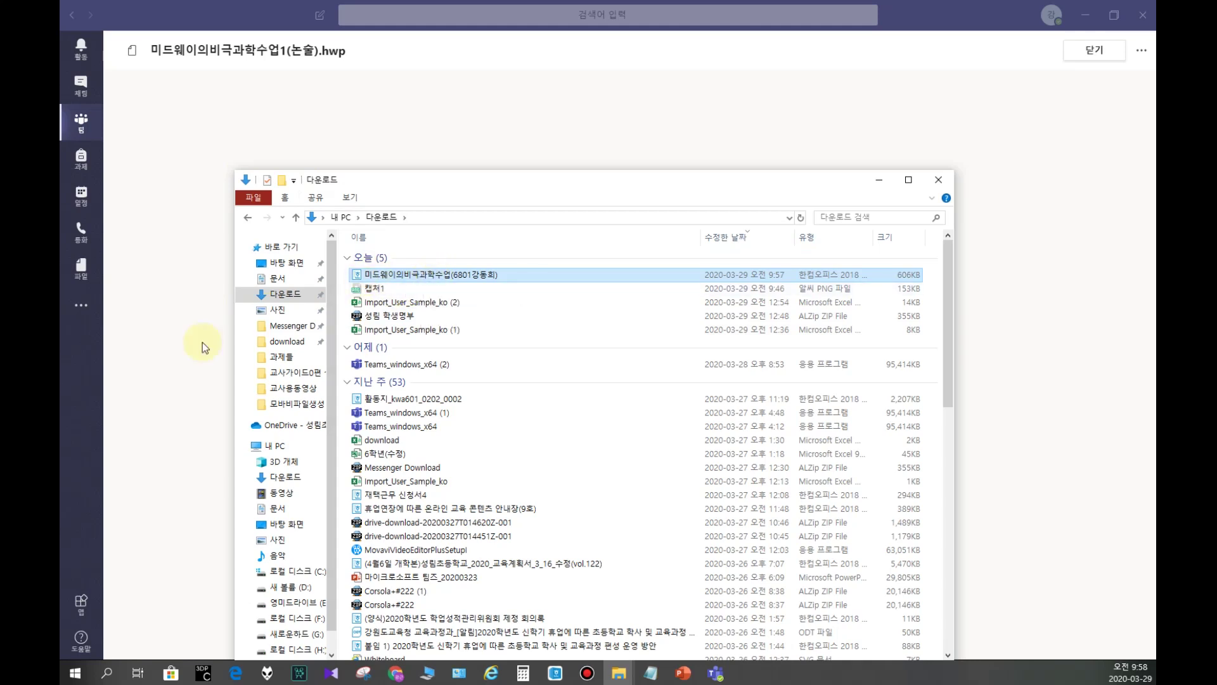
Step: Close the file preview, review the 3단계평가 rubric, and start adding work to the assignment
{"action": "left_click", "coordinate": [156, 283]}
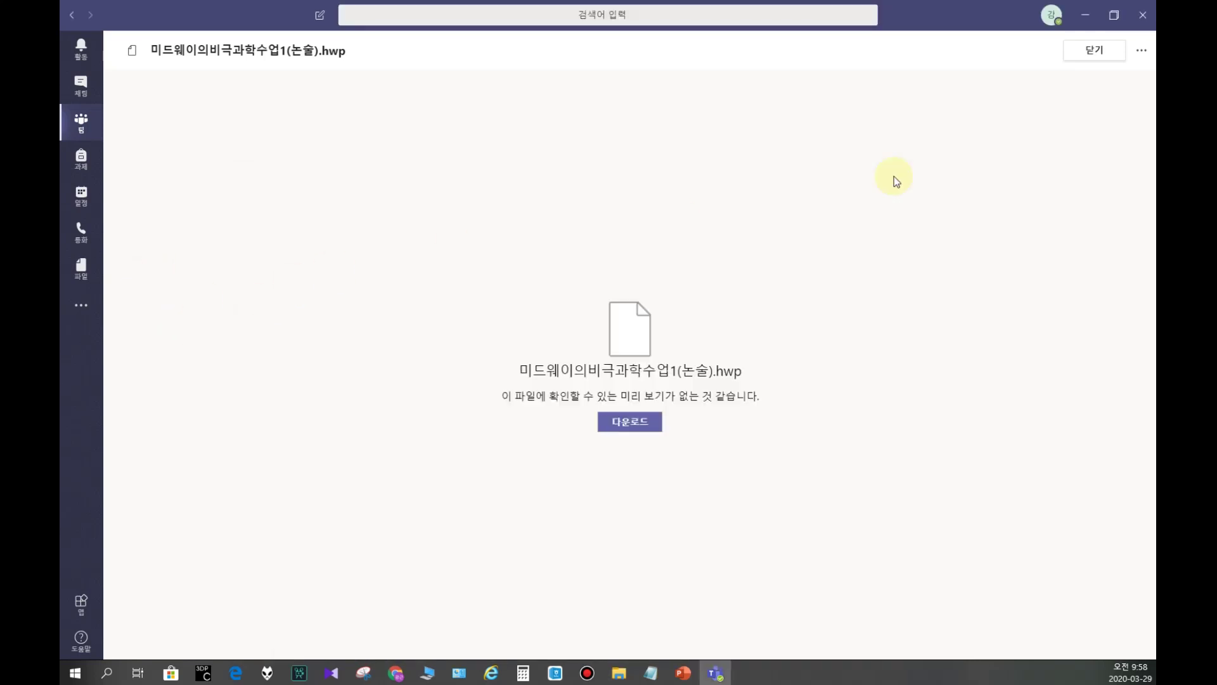
{"action": "left_click", "coordinate": [1099, 50]}
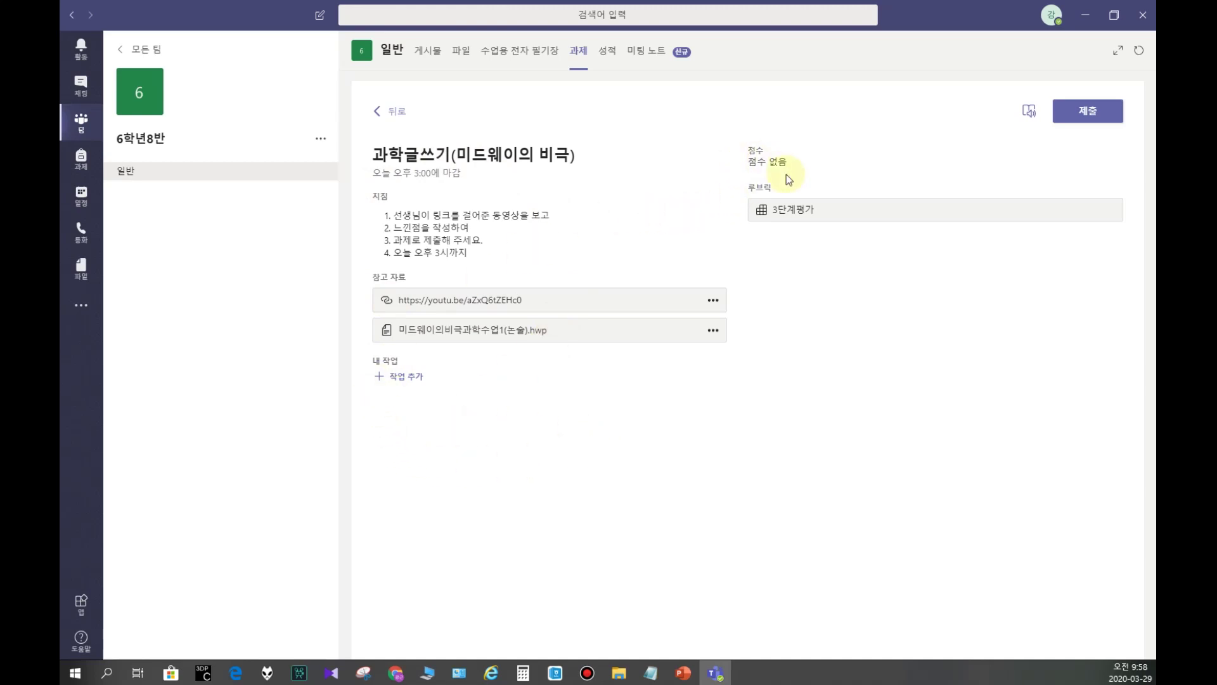
{"action": "left_click", "coordinate": [781, 209]}
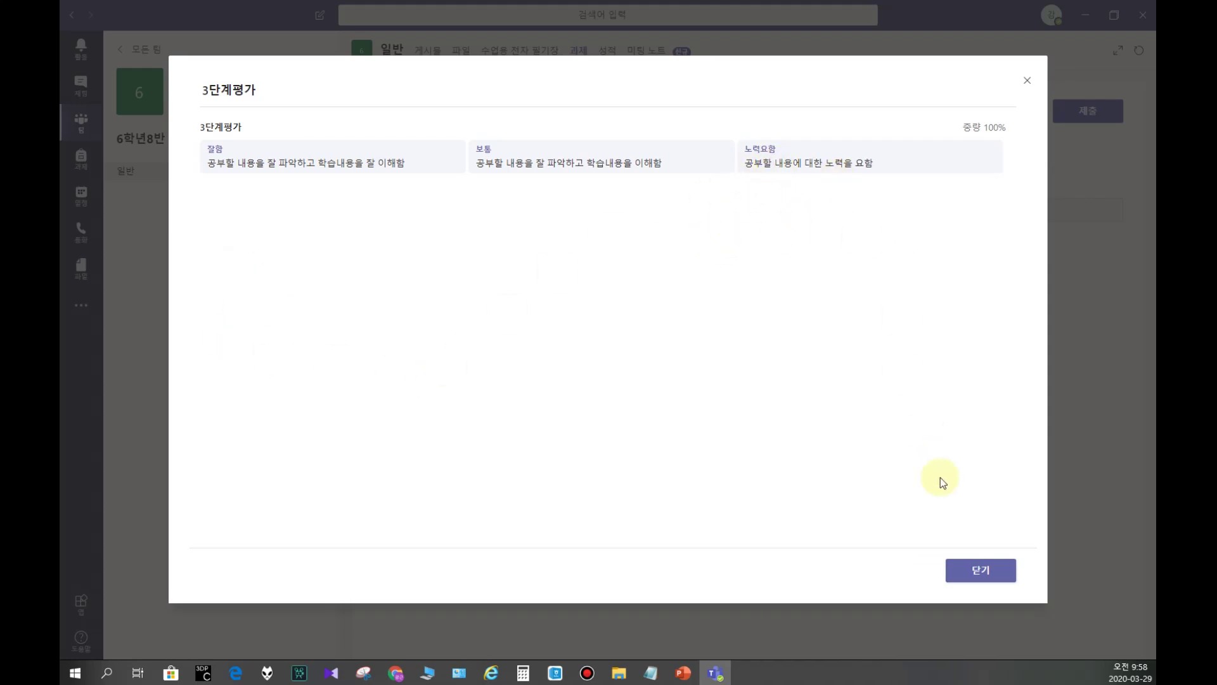
{"action": "left_click", "coordinate": [1026, 80]}
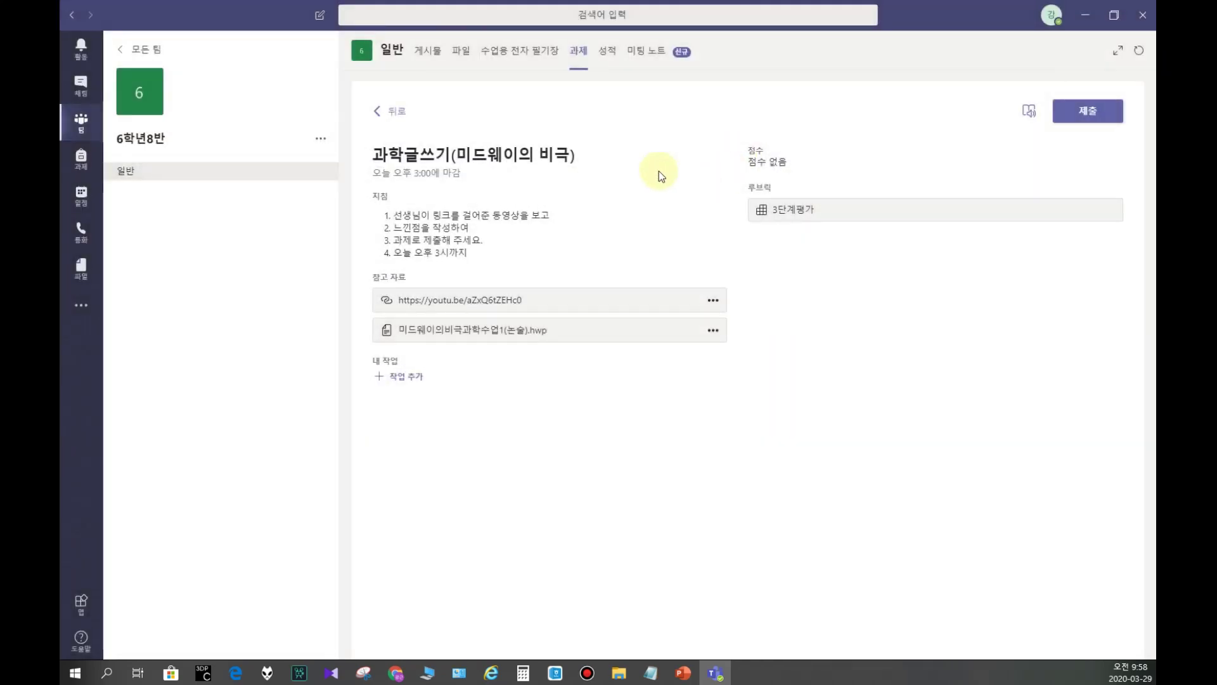
{"action": "left_click", "coordinate": [399, 375]}
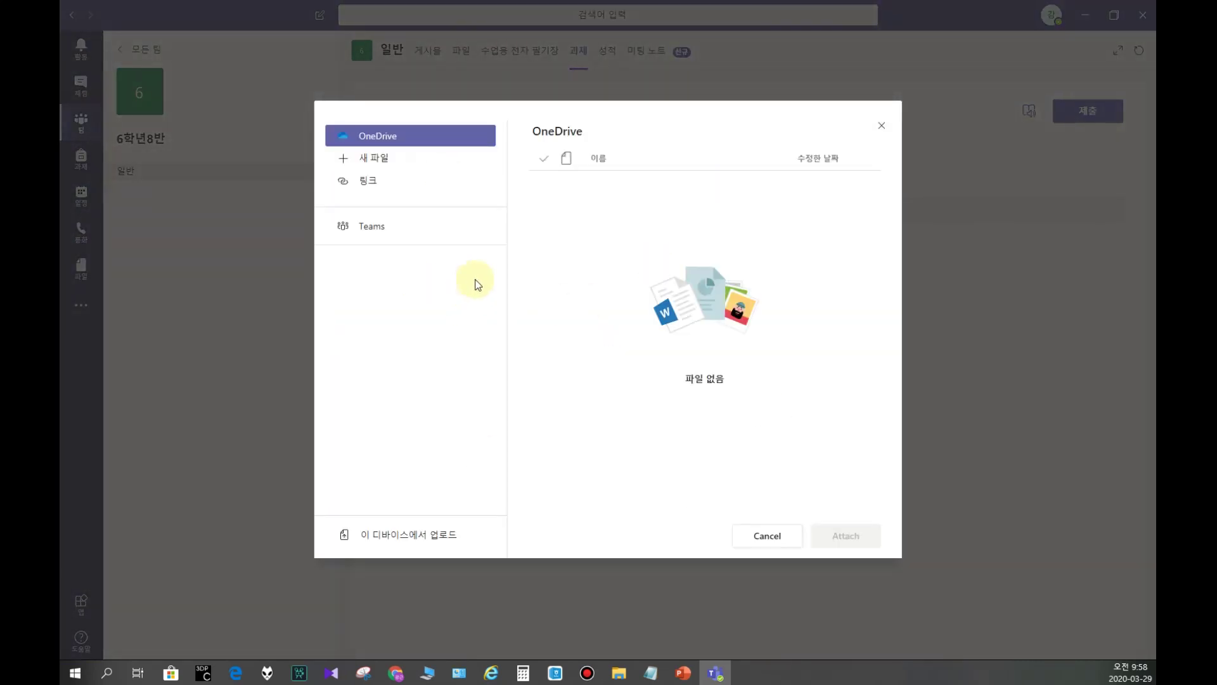
Step: Upload the renamed worksheet from the 다운로드 folder and attach it as my work
{"action": "left_click", "coordinate": [396, 542]}
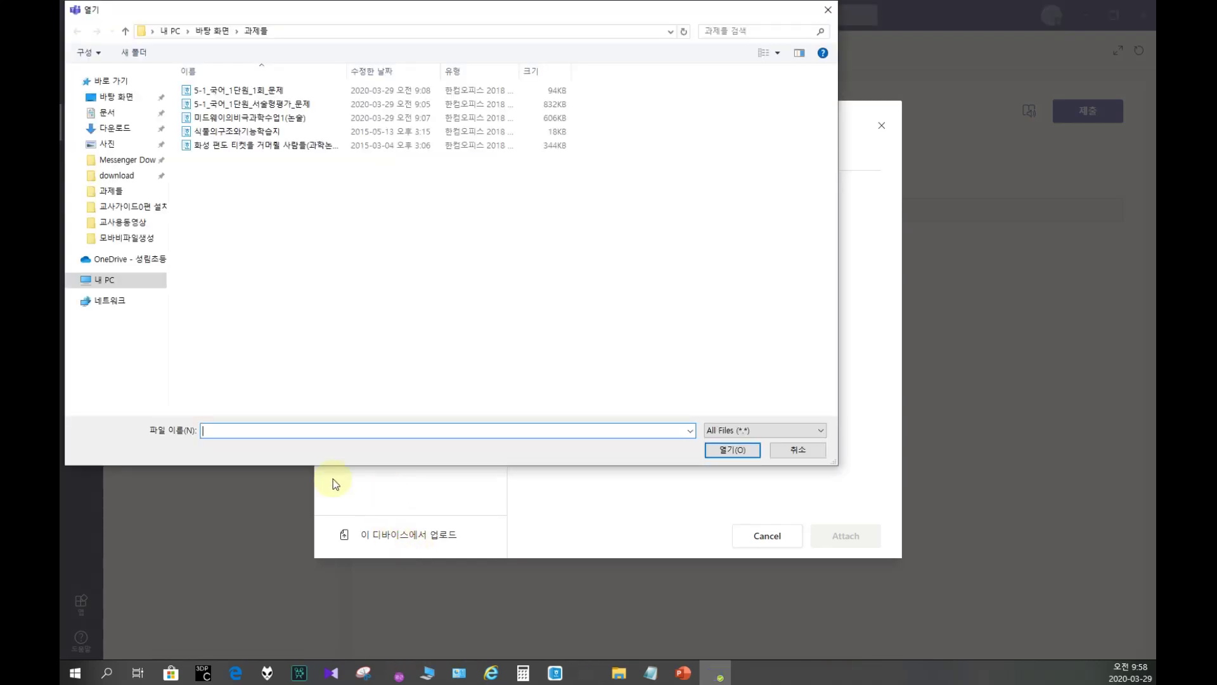
{"action": "scroll", "coordinate": [108, 125], "scroll_direction": "up", "scroll_amount": 2}
{"action": "left_click", "coordinate": [109, 129]}
{"action": "double_click", "coordinate": [216, 109]}
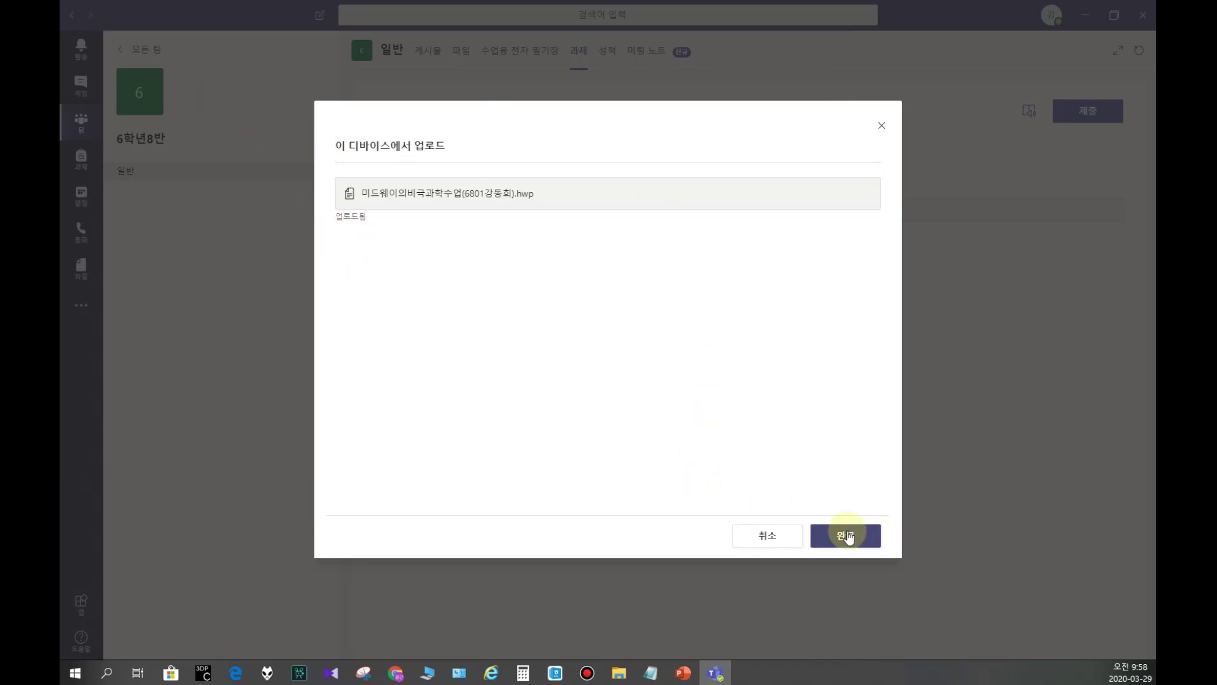
{"action": "left_click", "coordinate": [849, 535]}
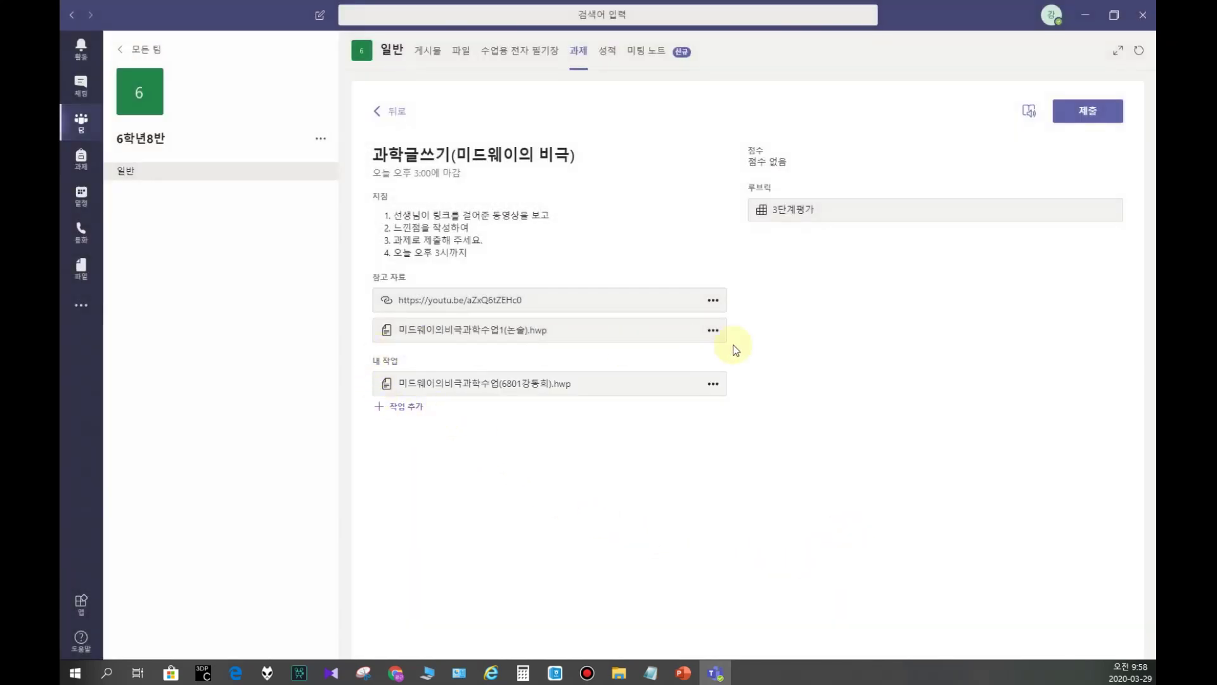
Step: Turn in the assignment and confirm it shows 제출됨 on the 성적 tab
{"action": "left_click", "coordinate": [1090, 114]}
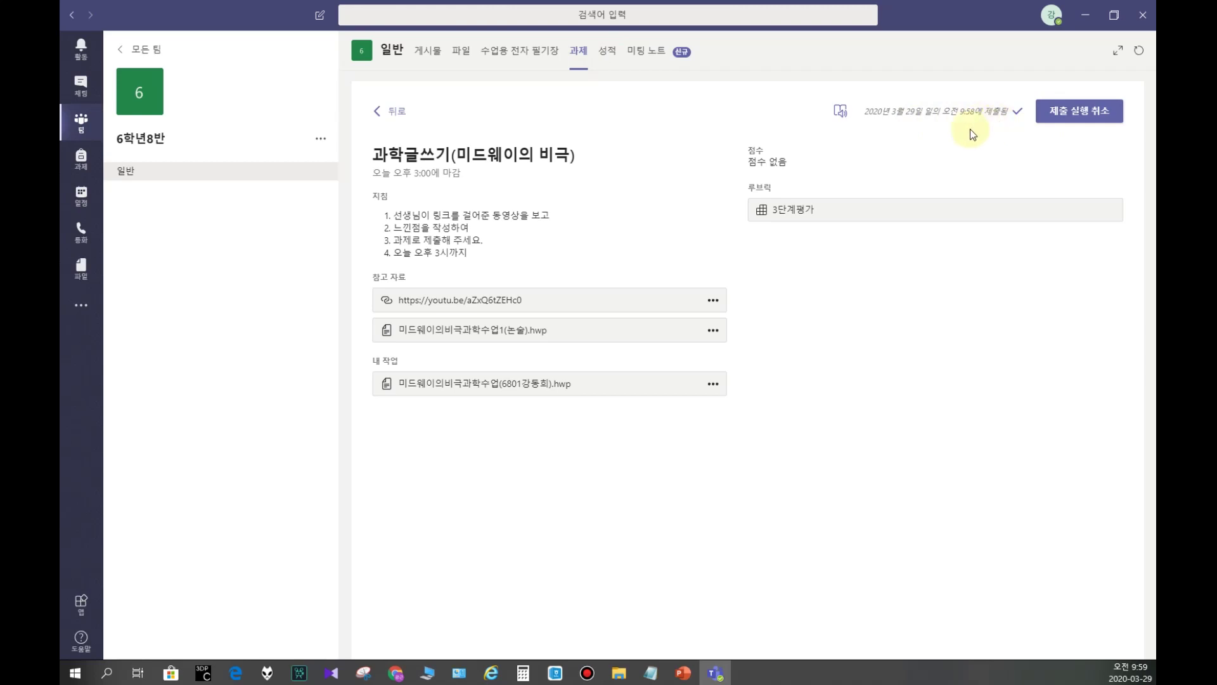
{"action": "left_click", "coordinate": [607, 50]}
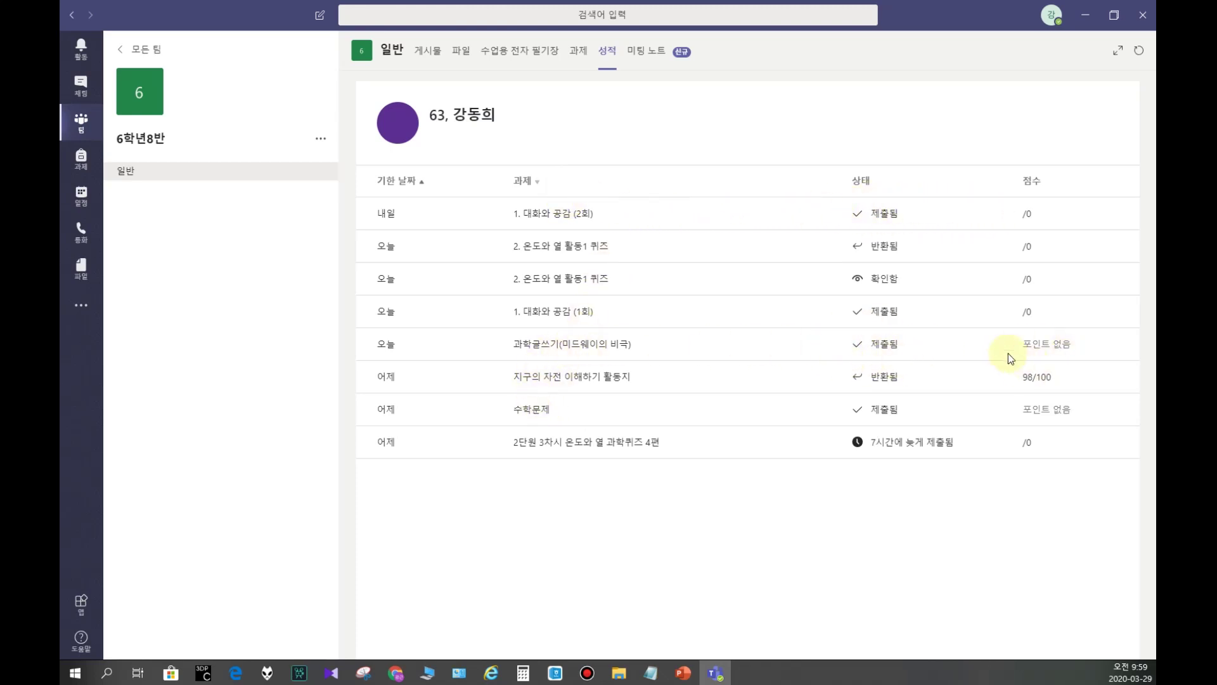
Step: Switch to the teacher account and return to the 일반 channel's 게시물 feed
{"action": "mouse_move", "coordinate": [1032, 352]}
{"action": "left_mouse_down"}
{"action": "mouse_move", "coordinate": [1074, 343]}
{"action": "mouse_move", "coordinate": [1030, 355]}
{"action": "left_mouse_up"}
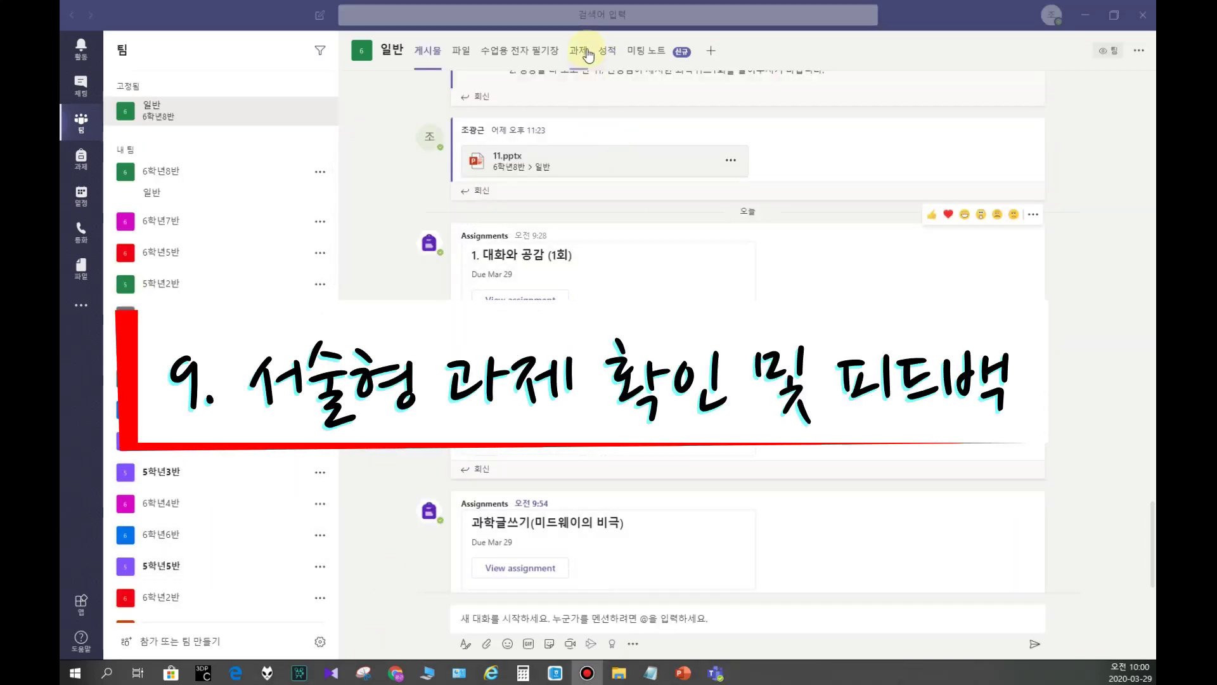
{"action": "left_click", "coordinate": [578, 52]}
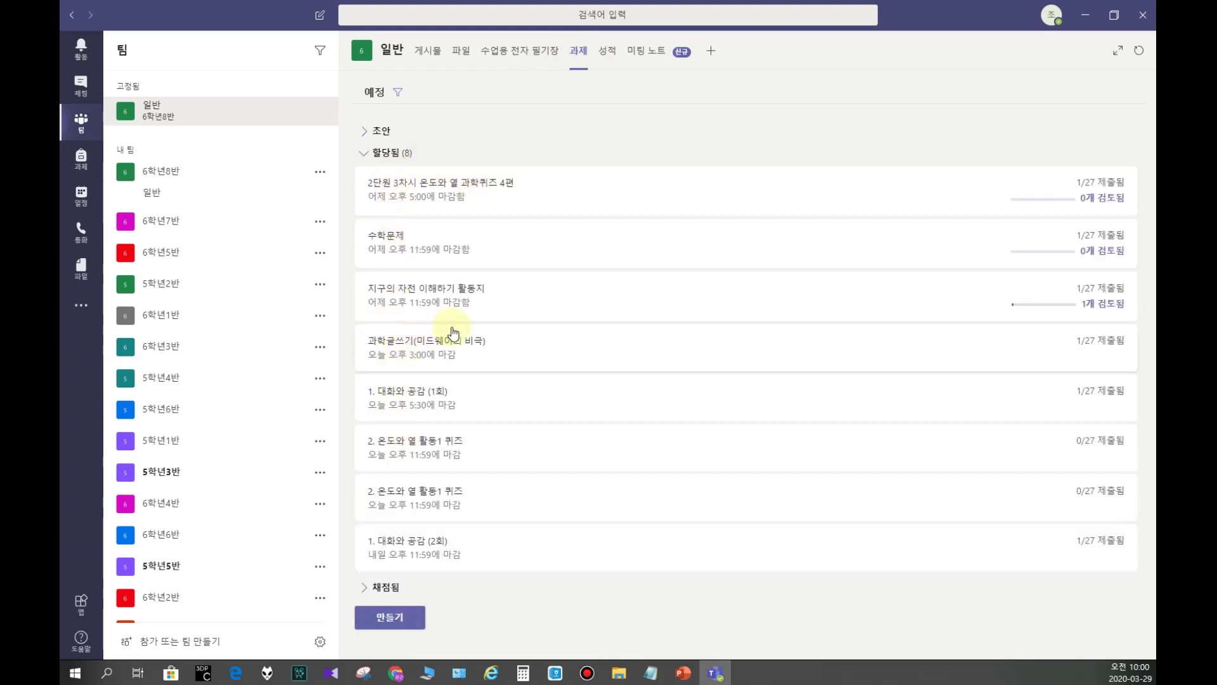
{"action": "left_click", "coordinate": [416, 346]}
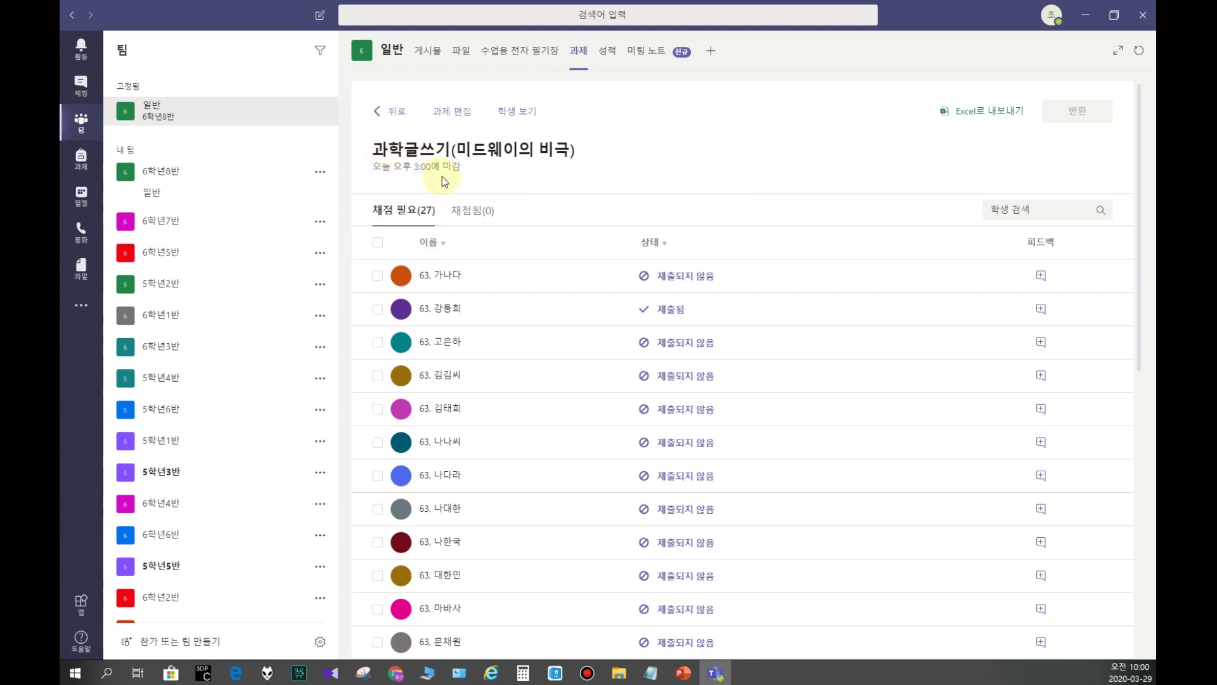
{"action": "scroll", "coordinate": [518, 288], "scroll_direction": "down", "scroll_amount": 2}
{"action": "scroll", "coordinate": [516, 291], "scroll_direction": "down", "scroll_amount": 1}
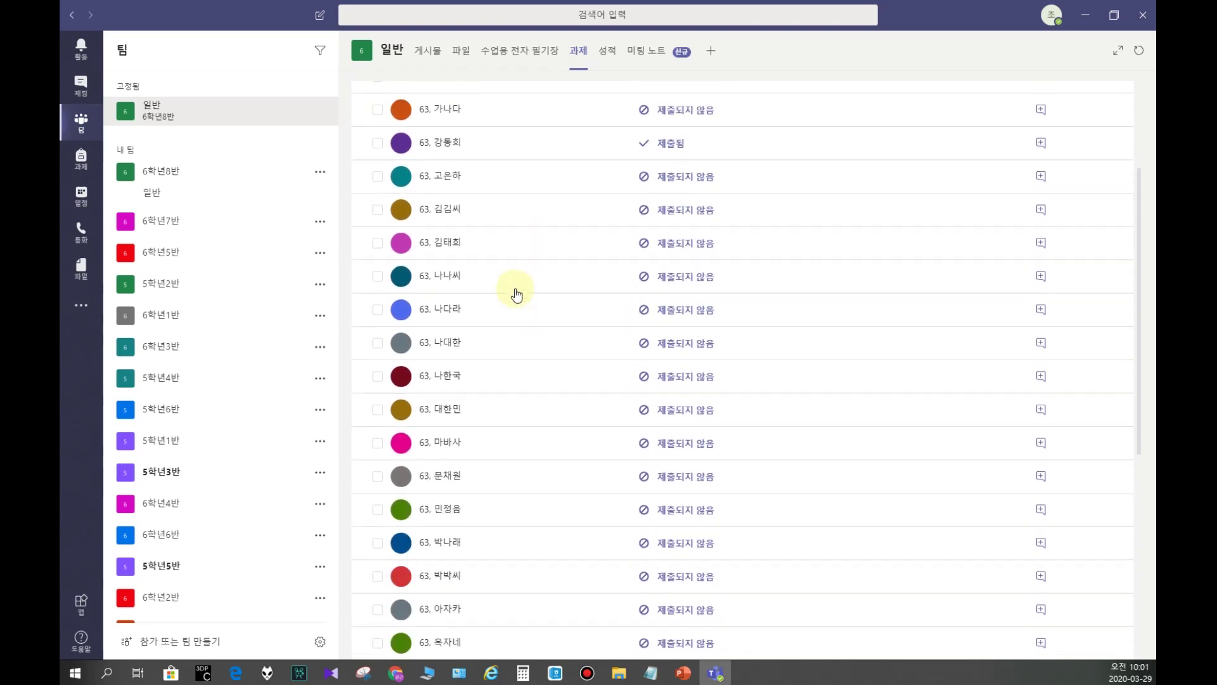
{"action": "scroll", "coordinate": [697, 226], "scroll_direction": "up", "scroll_amount": 2}
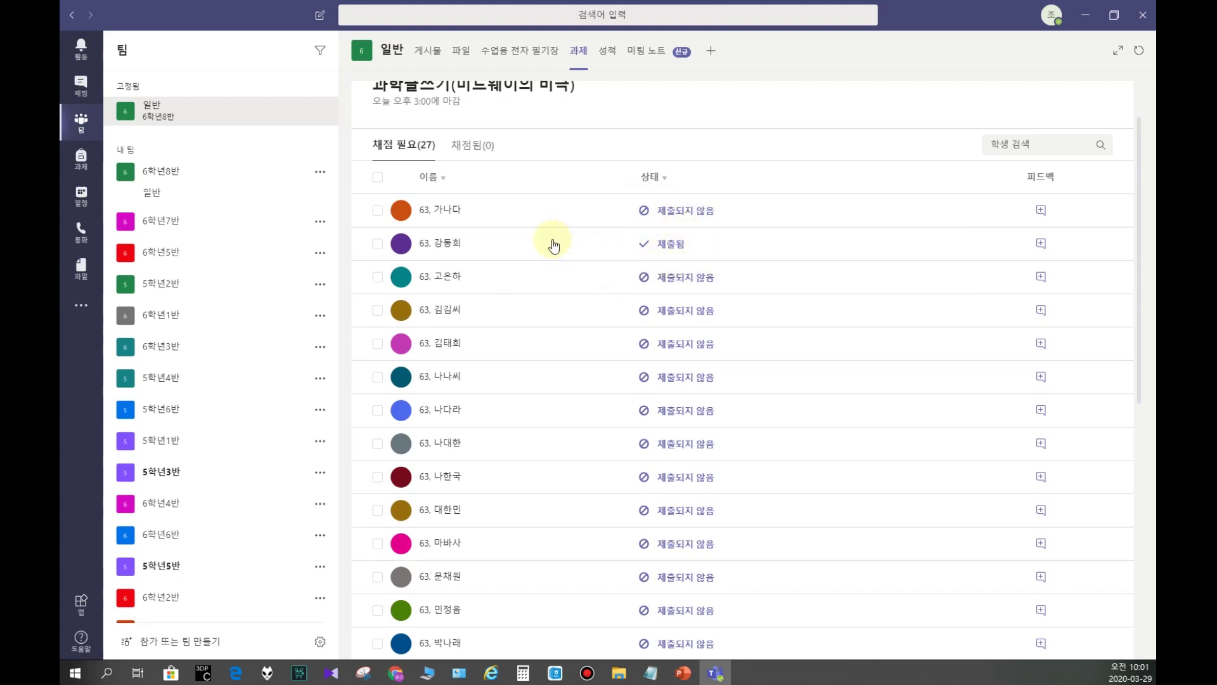
Step: Open the student's 제출됨 worksheet in grading view and download its .hwp file
{"action": "left_click", "coordinate": [650, 249]}
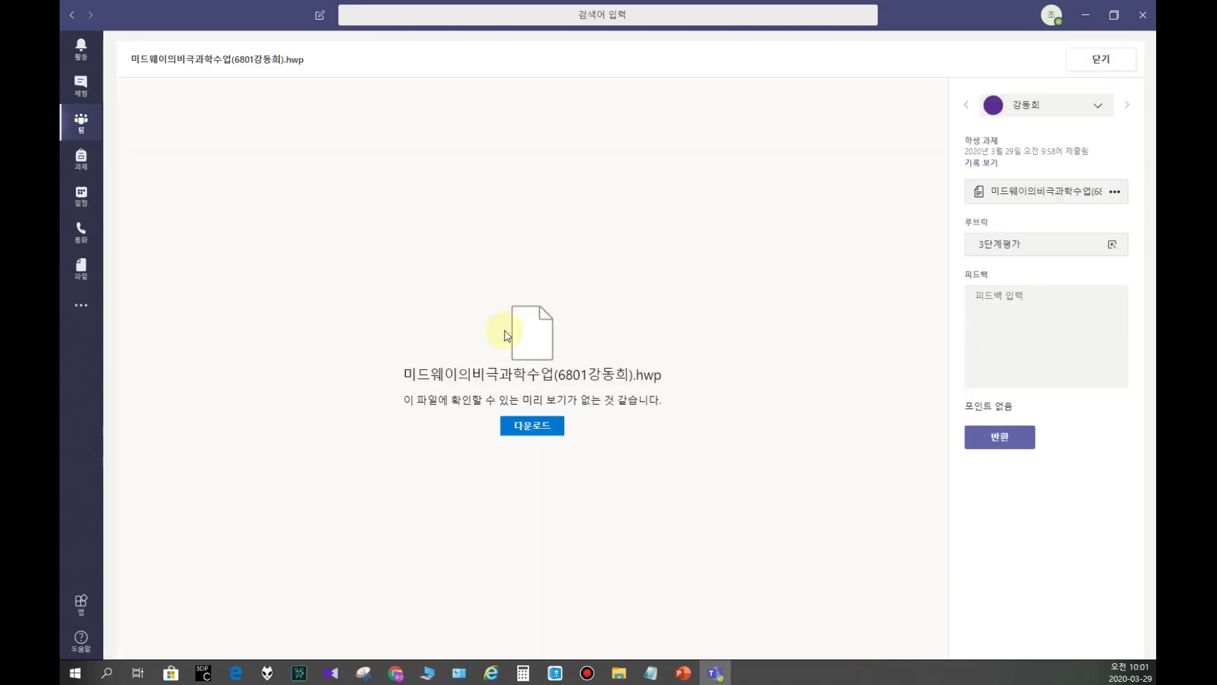
{"action": "left_click", "coordinate": [531, 424]}
{"action": "left_click", "coordinate": [532, 428]}
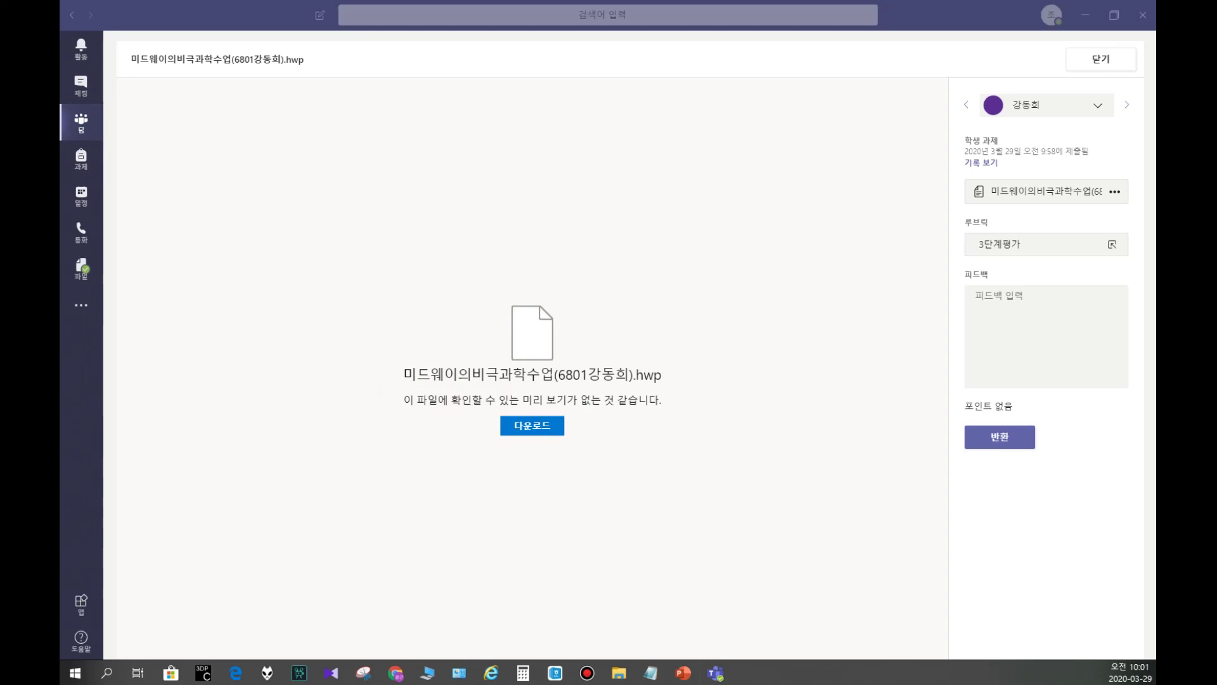
Step: Open the downloaded worksheet in Hangul, read the answer '너무 안타깝다.', then close it
{"action": "double_click", "coordinate": [390, 254]}
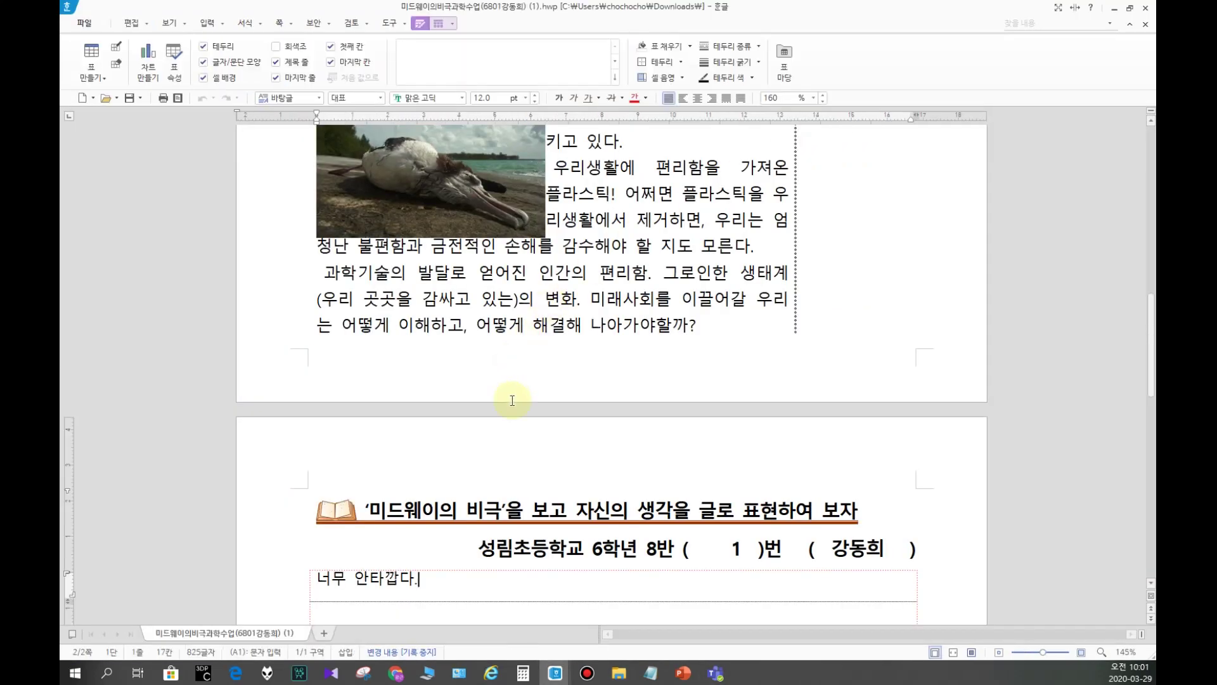
{"action": "scroll", "coordinate": [481, 458], "scroll_direction": "down", "scroll_amount": 5}
{"action": "left_click", "coordinate": [415, 407]}
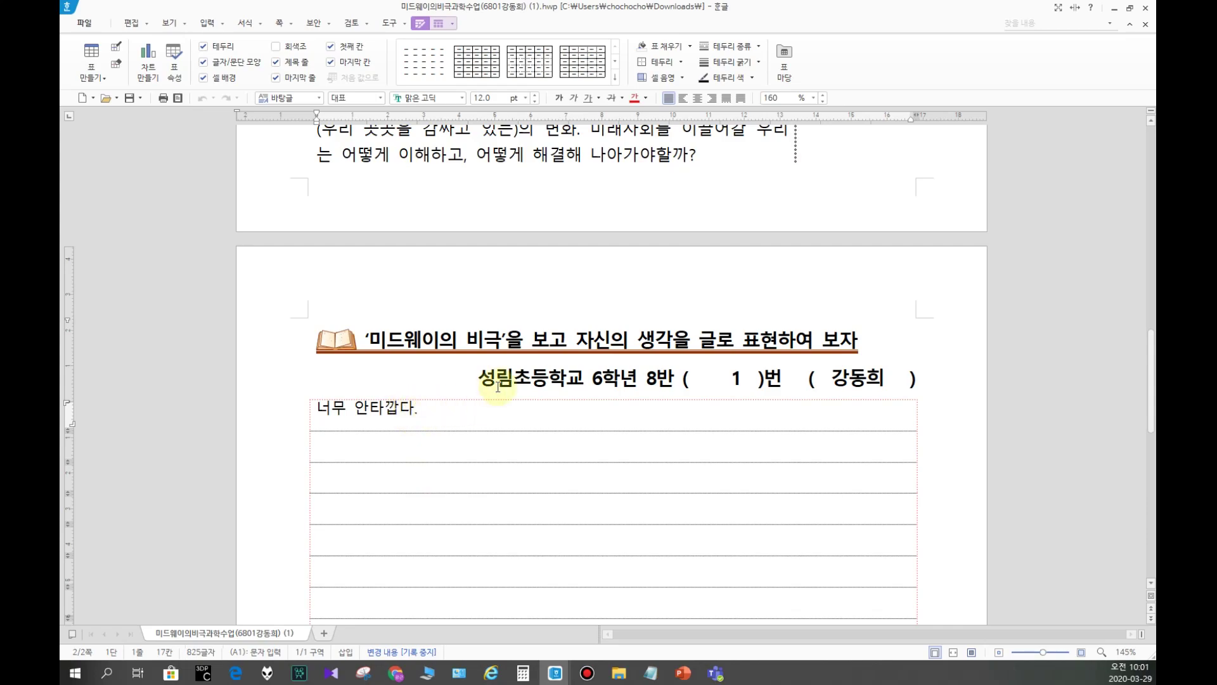
{"action": "scroll", "coordinate": [419, 339], "scroll_direction": "up", "scroll_amount": 10}
{"action": "scroll", "coordinate": [419, 339], "scroll_direction": "down", "scroll_amount": 10}
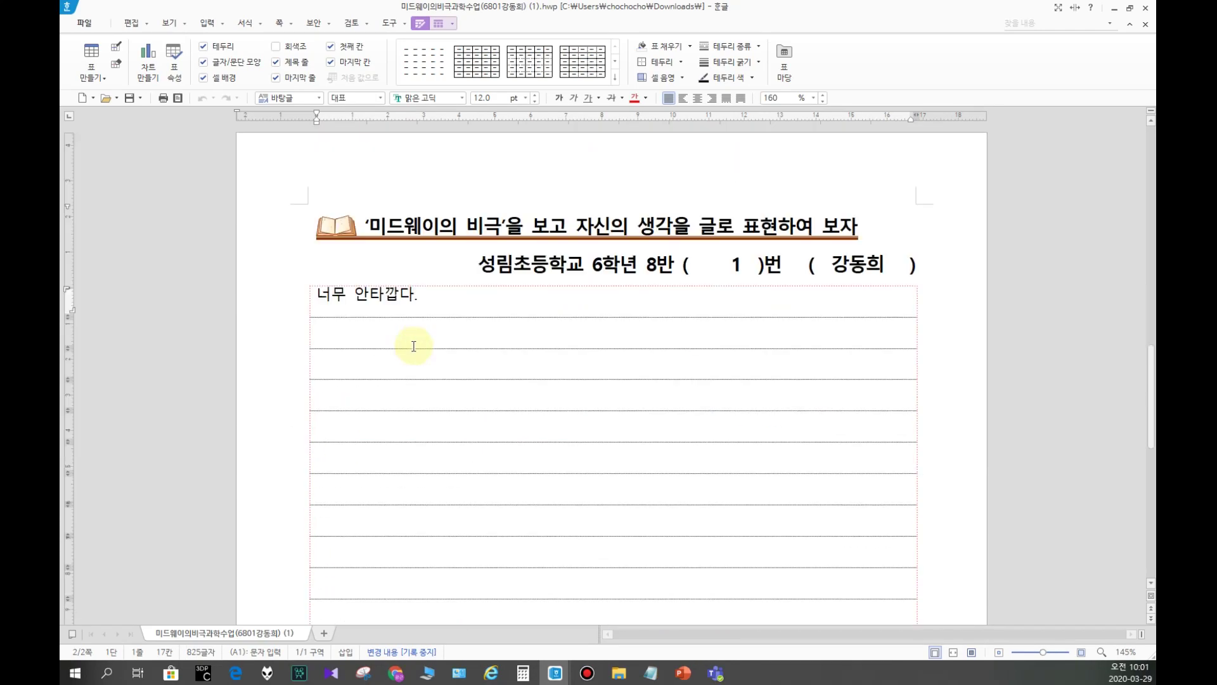
{"action": "left_click", "coordinate": [1147, 10]}
Step: Grade the submission 노력요함 on the 3단계평가 rubric
{"action": "left_click", "coordinate": [765, 63]}
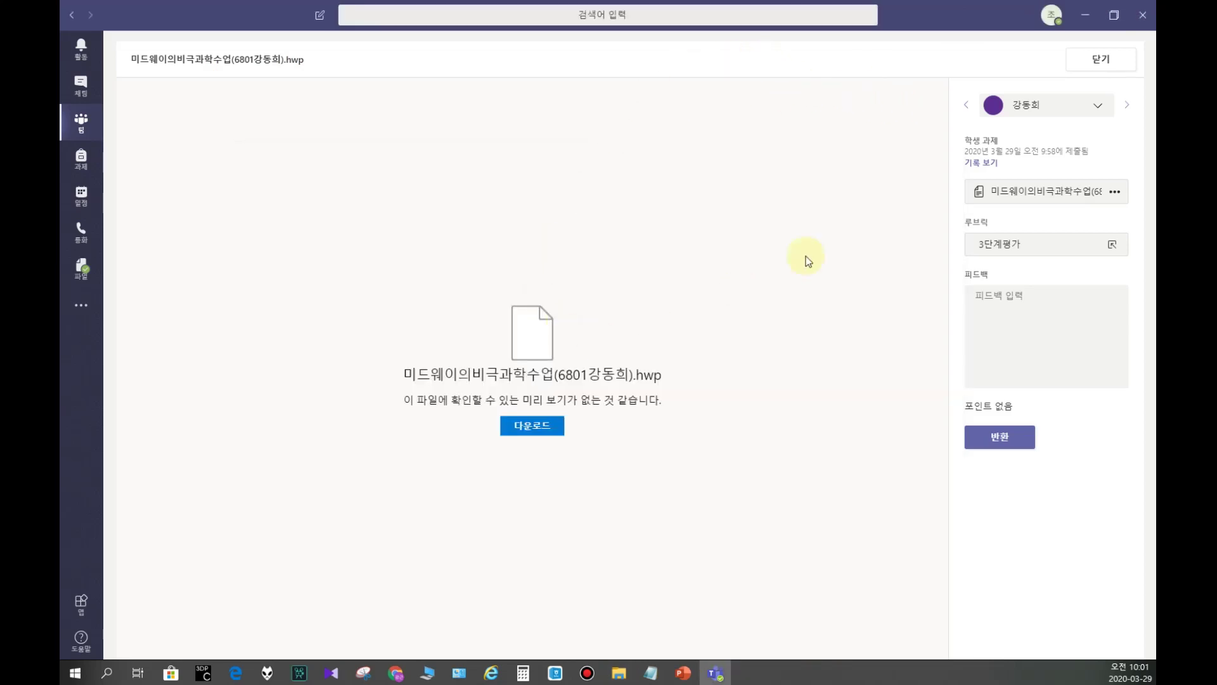
{"action": "left_click", "coordinate": [1024, 346]}
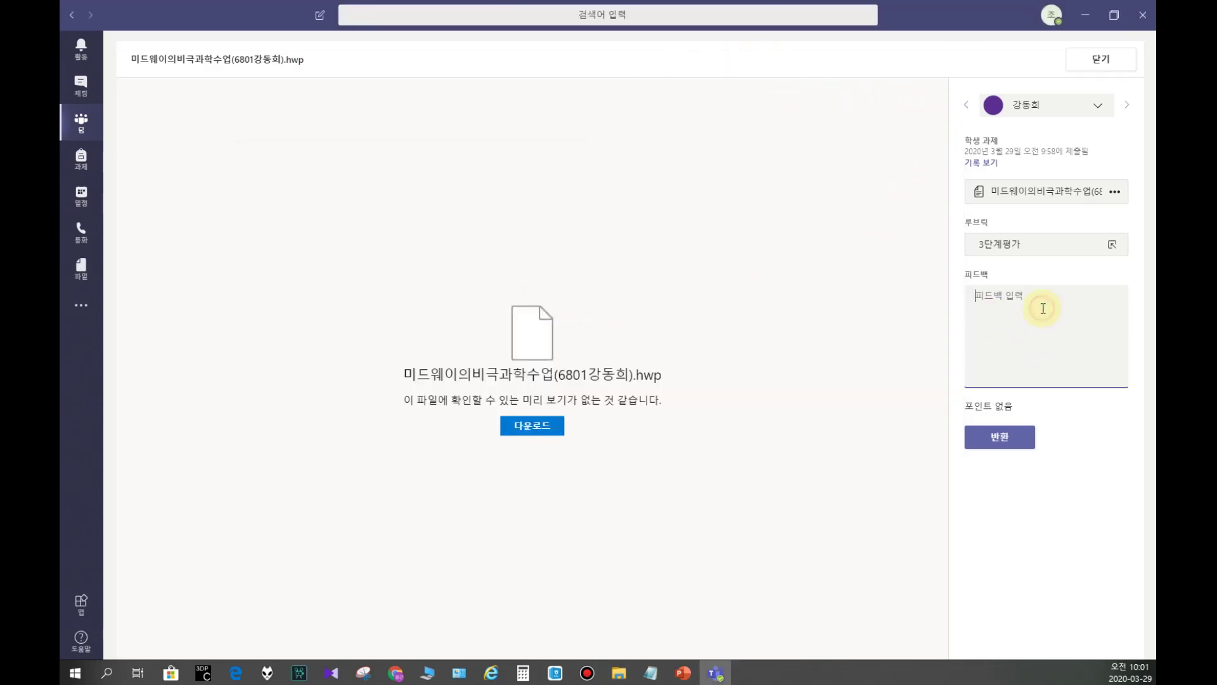
{"action": "left_click", "coordinate": [1033, 246]}
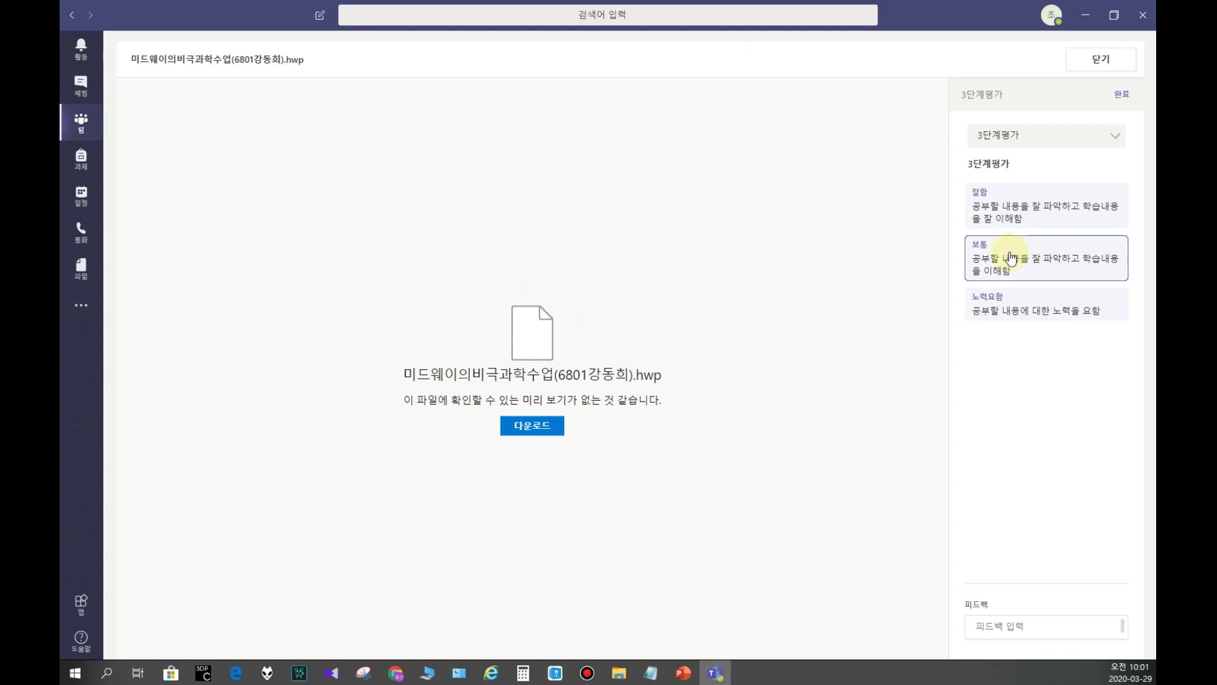
{"action": "left_click", "coordinate": [1033, 299]}
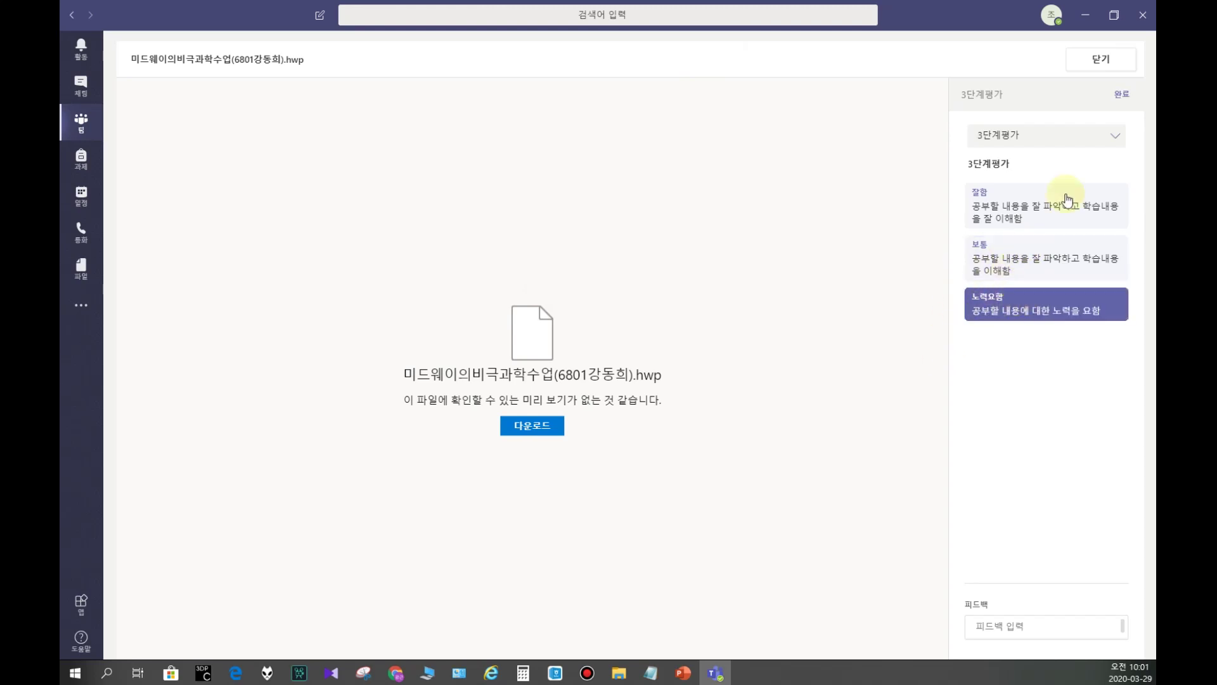
{"action": "left_click", "coordinate": [1119, 94]}
Step: Write Korean feedback ending '자신의 생각이 드러나게 글을 썼으면 좋겠어.'
{"action": "left_click", "coordinate": [987, 300]}
{"action": "key", "text": "BackSpace"}
{"action": "type", "text": "ehd"}
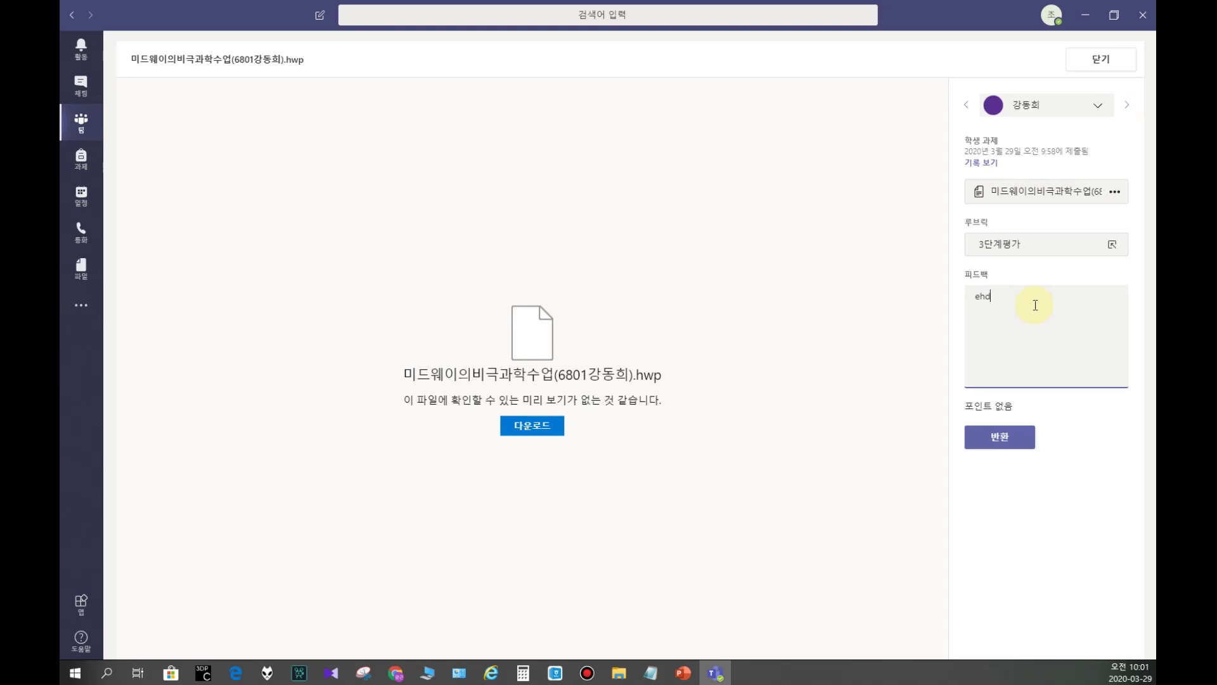
{"action": "key", "text": "BackSpace"}
{"action": "key", "text": "BackSpace"}
{"action": "key", "text": "Hangul"}
{"action": "type", "text": "동흐"}
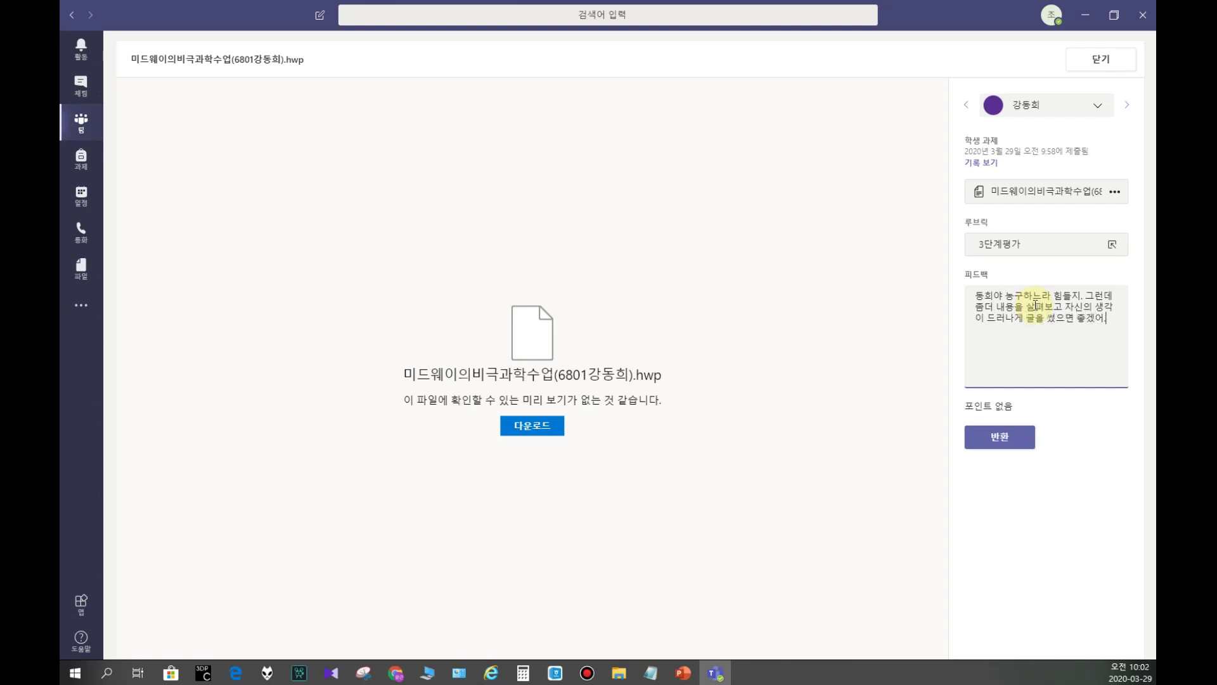
Step: Return the graded work with feedback, then check its feedback under the 채점됨 tab
{"action": "left_click", "coordinate": [989, 407]}
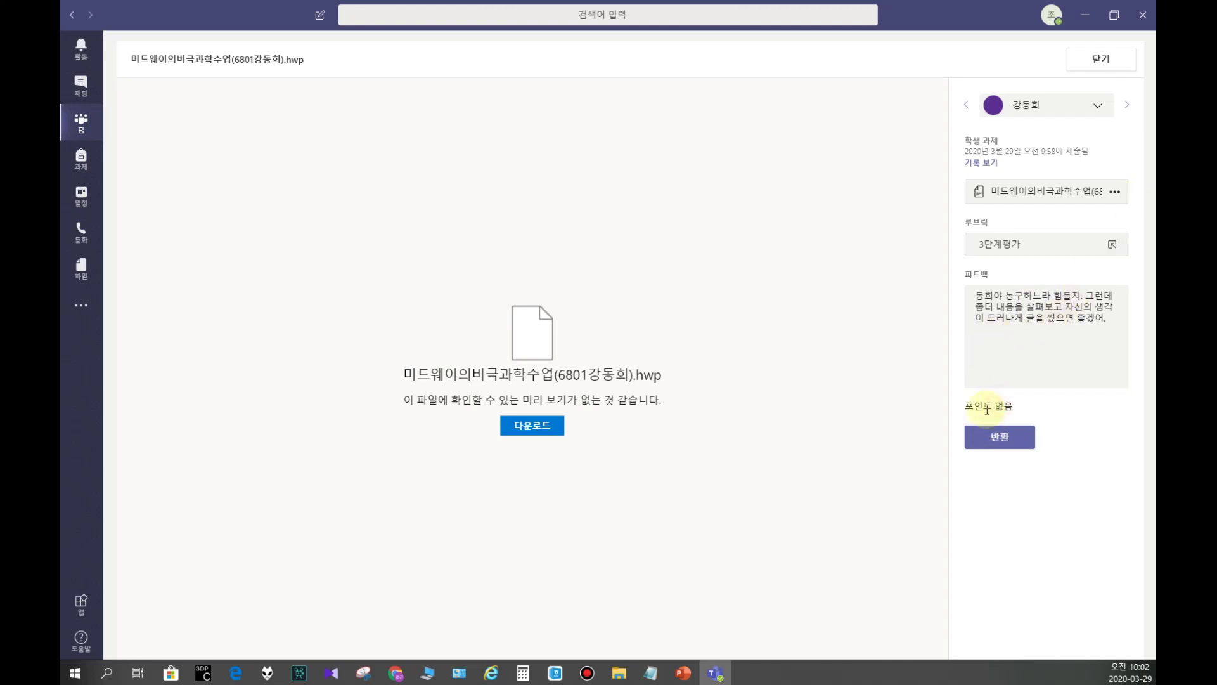
{"action": "left_click", "coordinate": [979, 406]}
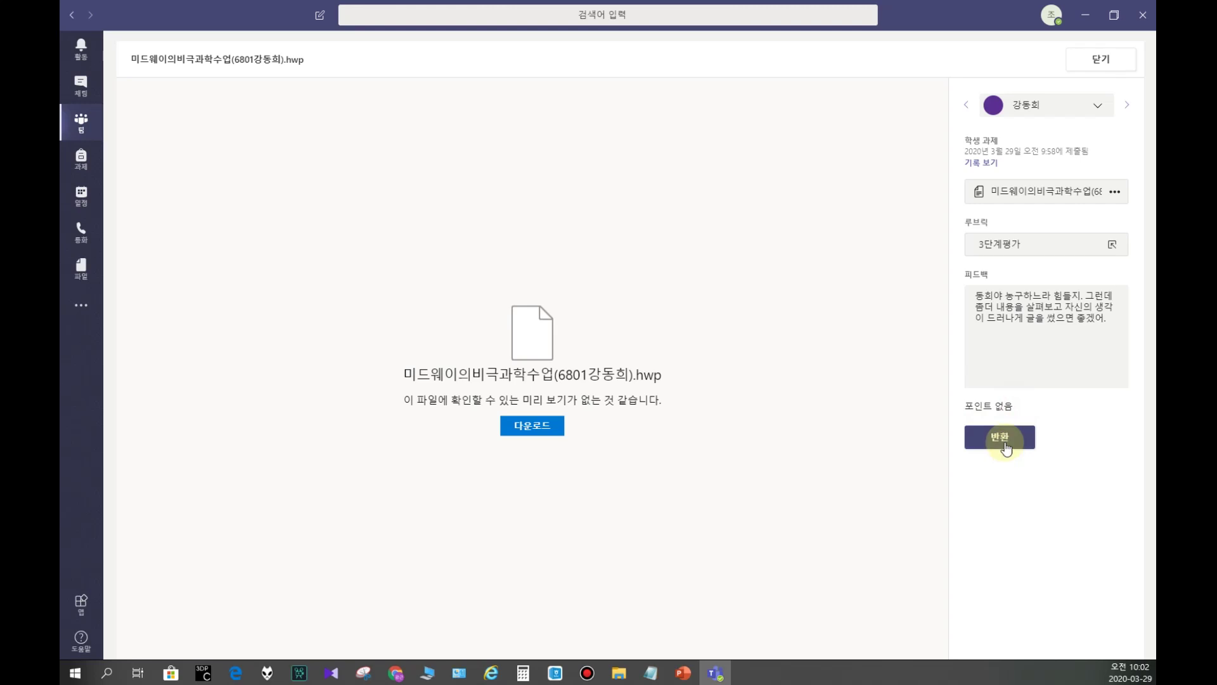
{"action": "left_click", "coordinate": [1004, 436]}
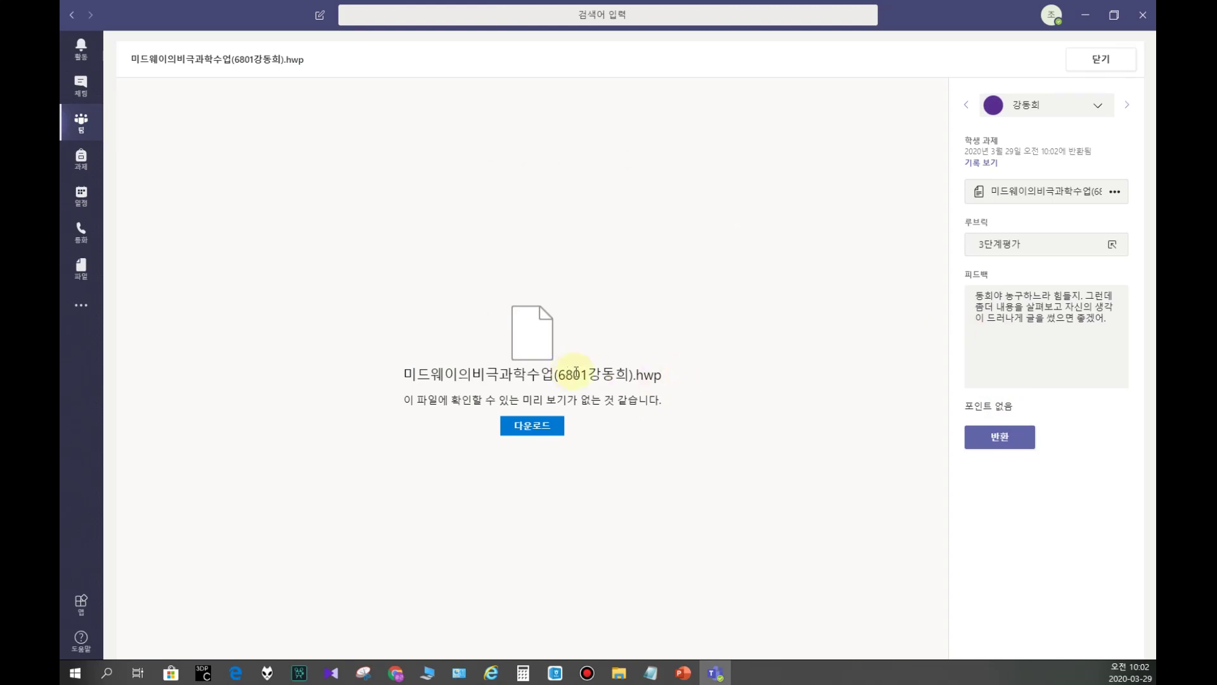
{"action": "left_click", "coordinate": [1090, 58]}
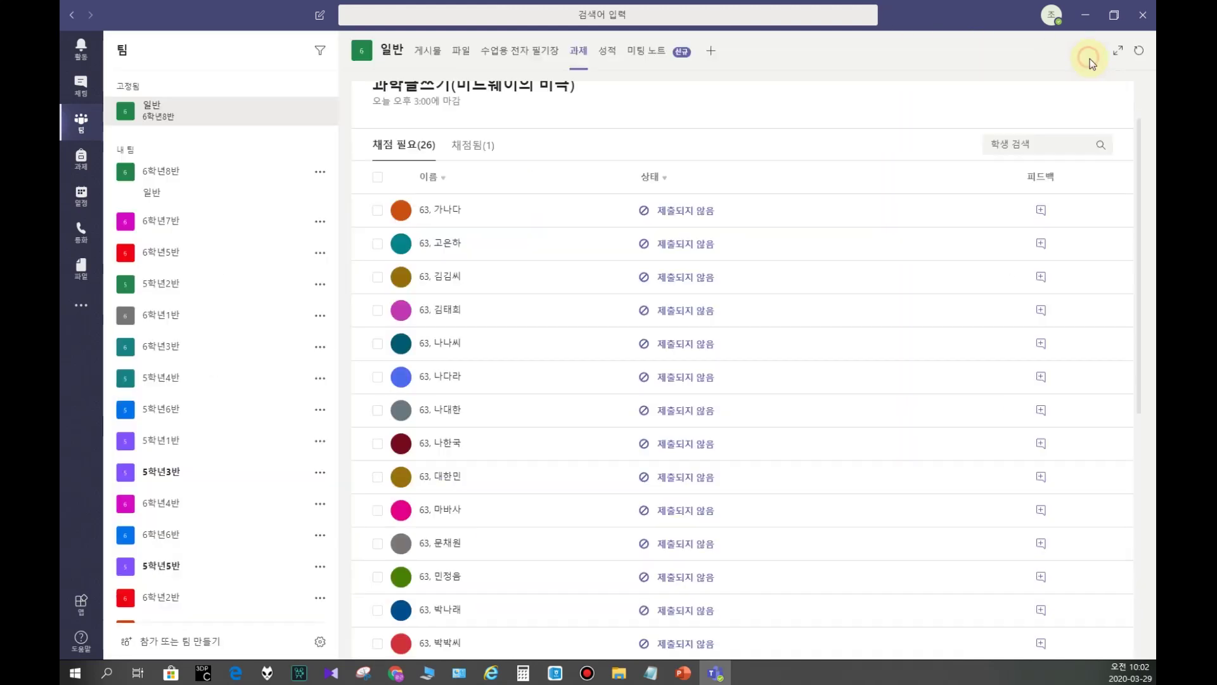
{"action": "left_click", "coordinate": [474, 145]}
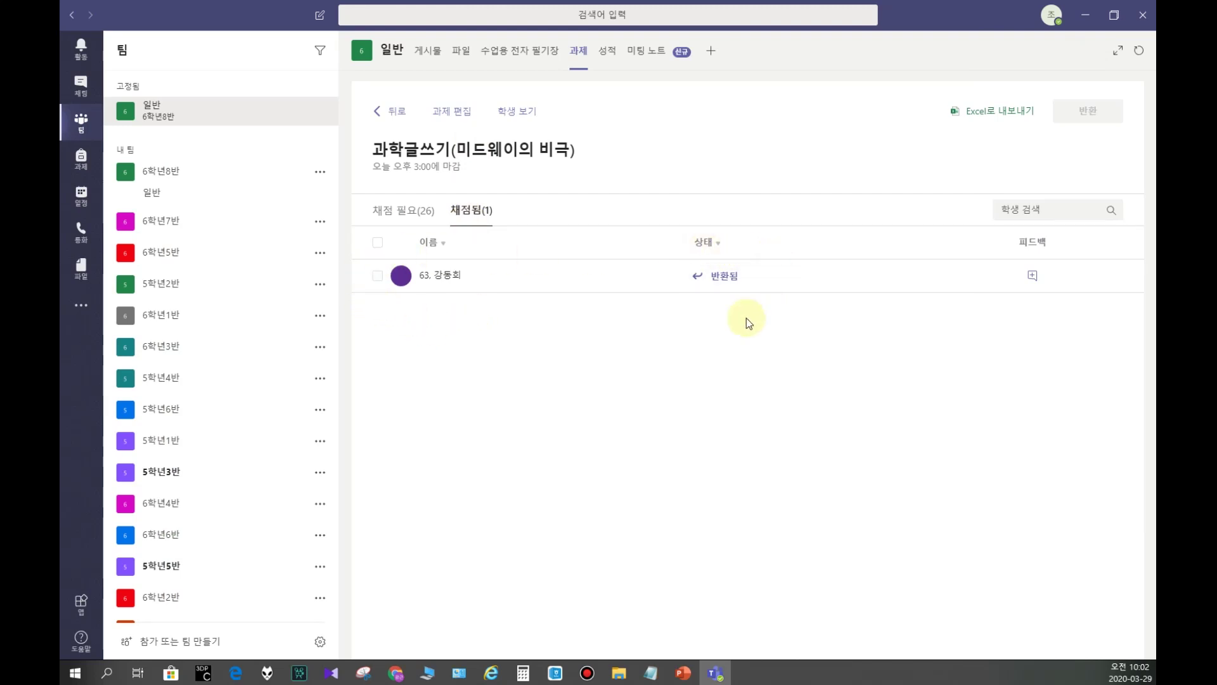
{"action": "left_click", "coordinate": [1033, 275]}
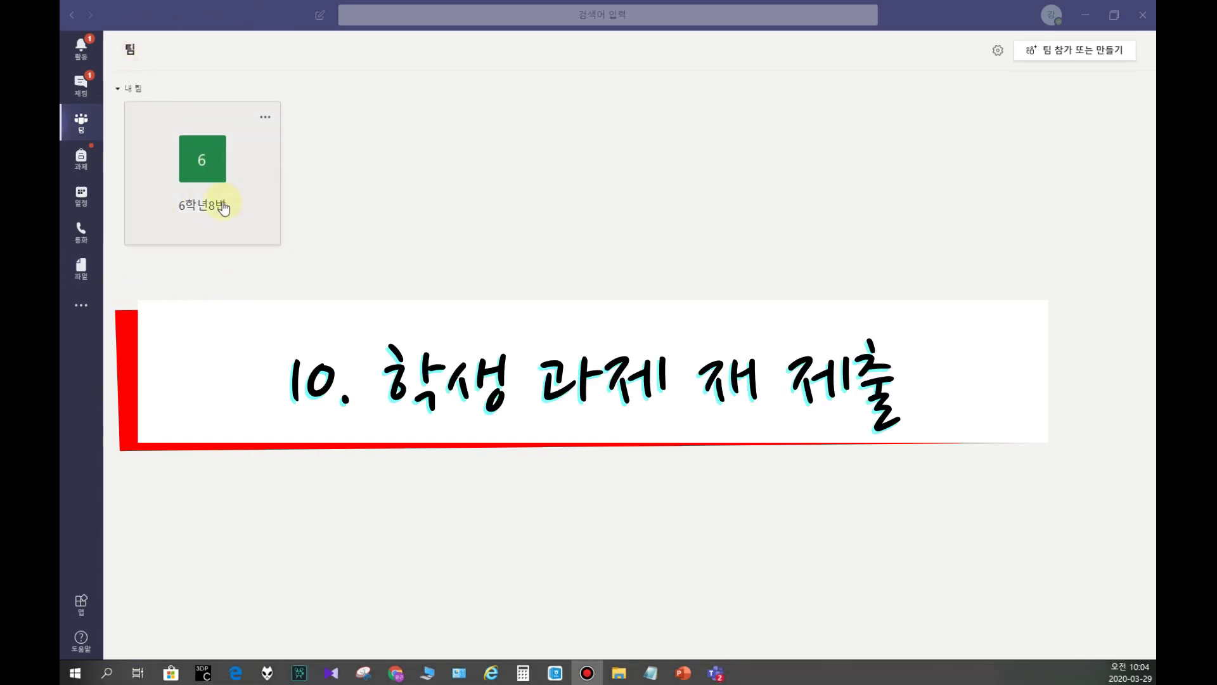
Step: As the student, open the returned 과학글쓰기(미드웨이의 비극) assignment and view its 3단계평가 rubric grade
{"action": "left_click", "coordinate": [223, 208]}
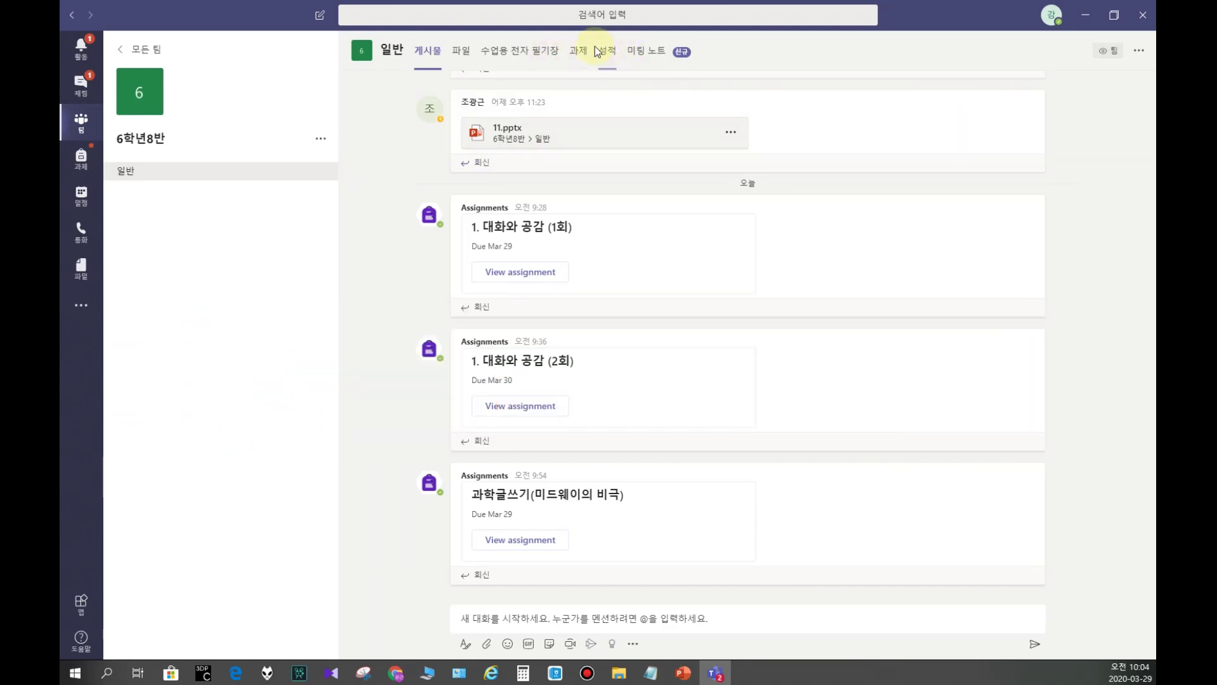
{"action": "left_click", "coordinate": [577, 54]}
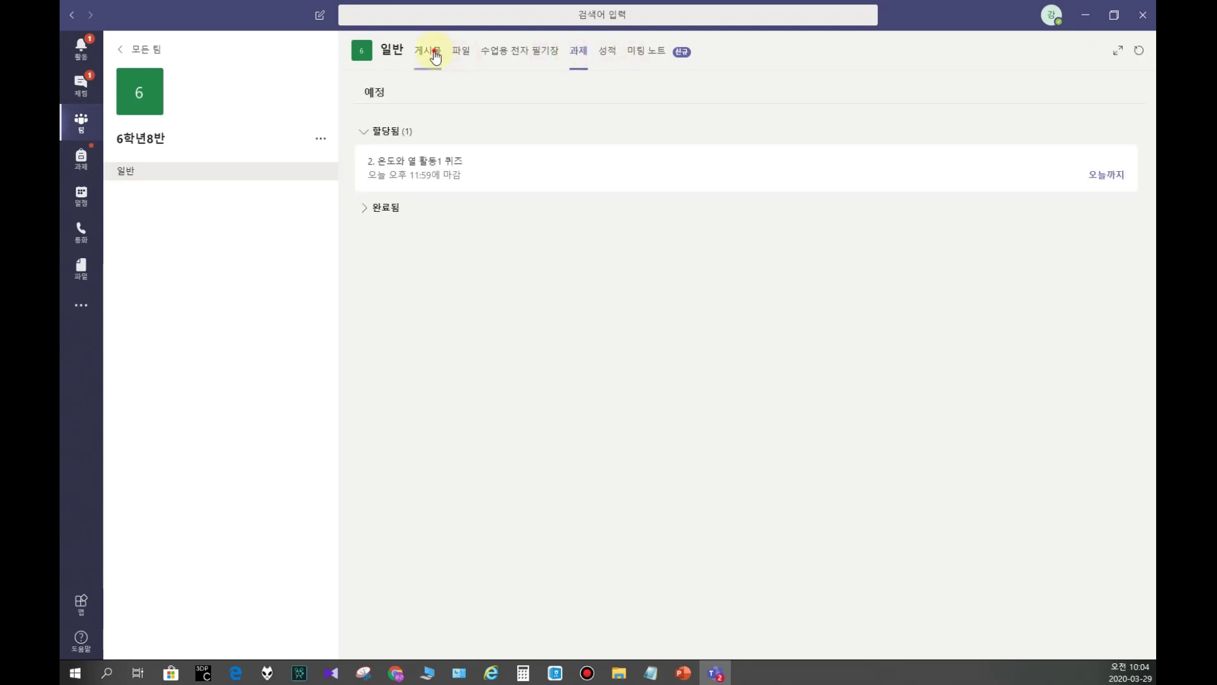
{"action": "left_click", "coordinate": [436, 55]}
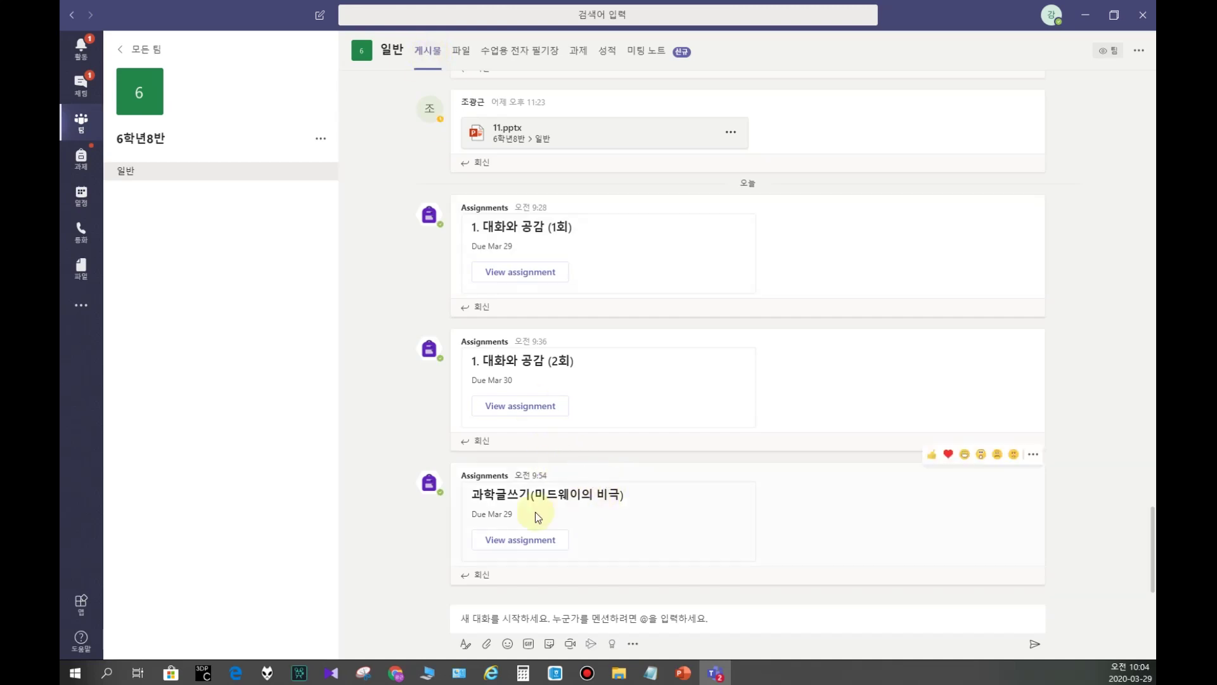
{"action": "left_click", "coordinate": [538, 539]}
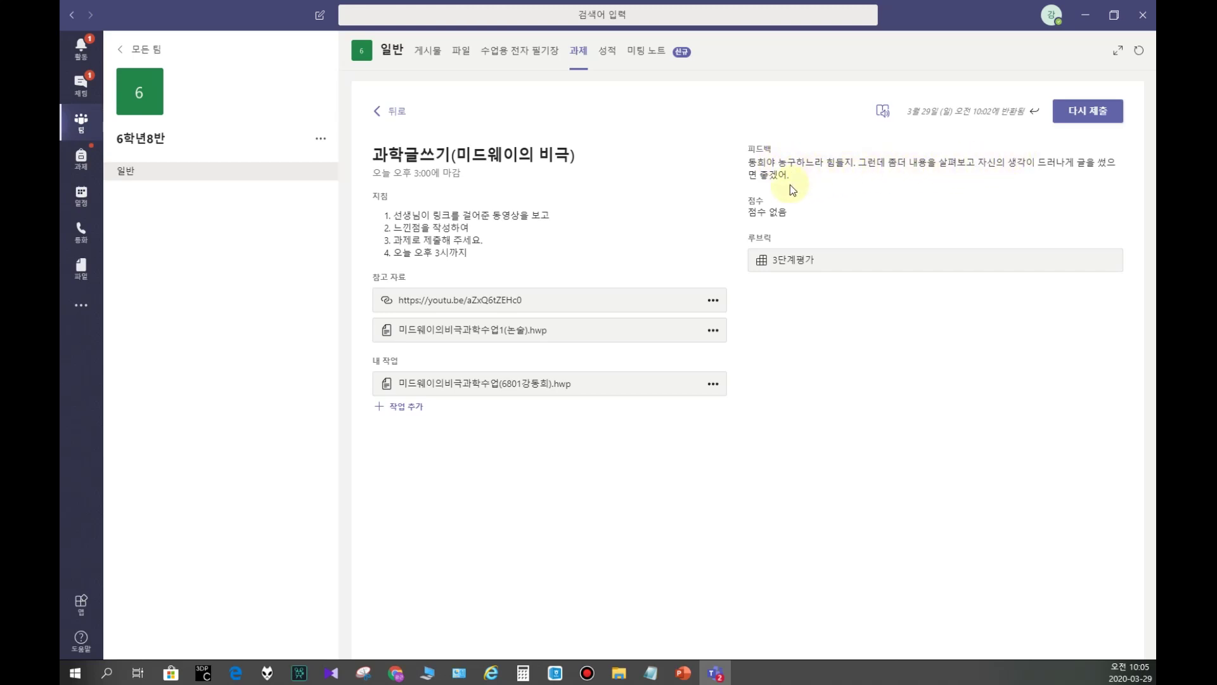
{"action": "left_click_drag", "start_coordinate": [778, 214], "coordinate": [827, 227]}
{"action": "left_click", "coordinate": [781, 265]}
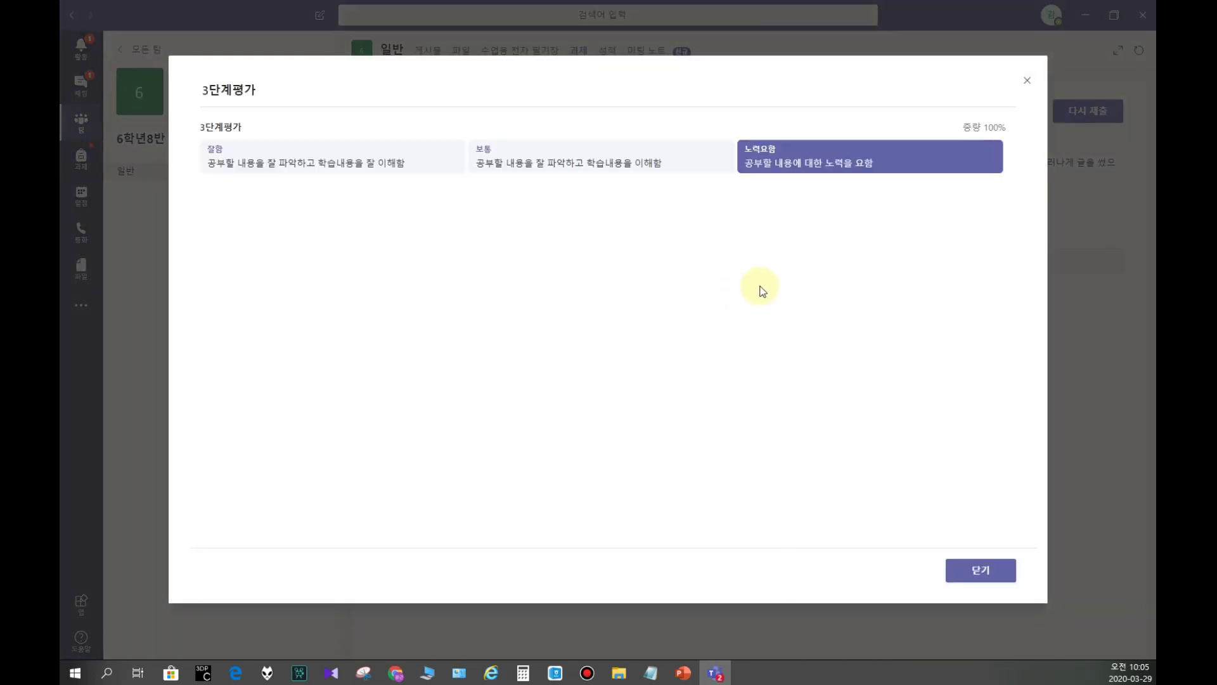
{"action": "left_click", "coordinate": [979, 570]}
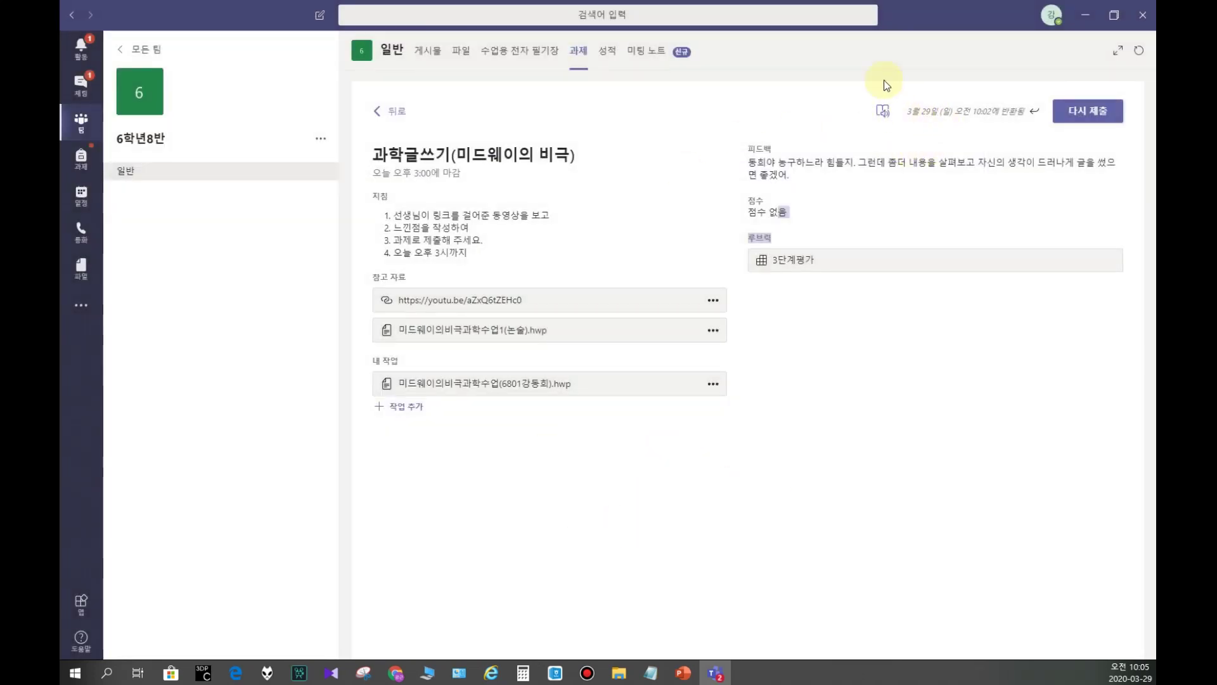
Step: Start uploading new work from this device and open File Explorer on 다운로드
{"action": "left_click", "coordinate": [387, 409]}
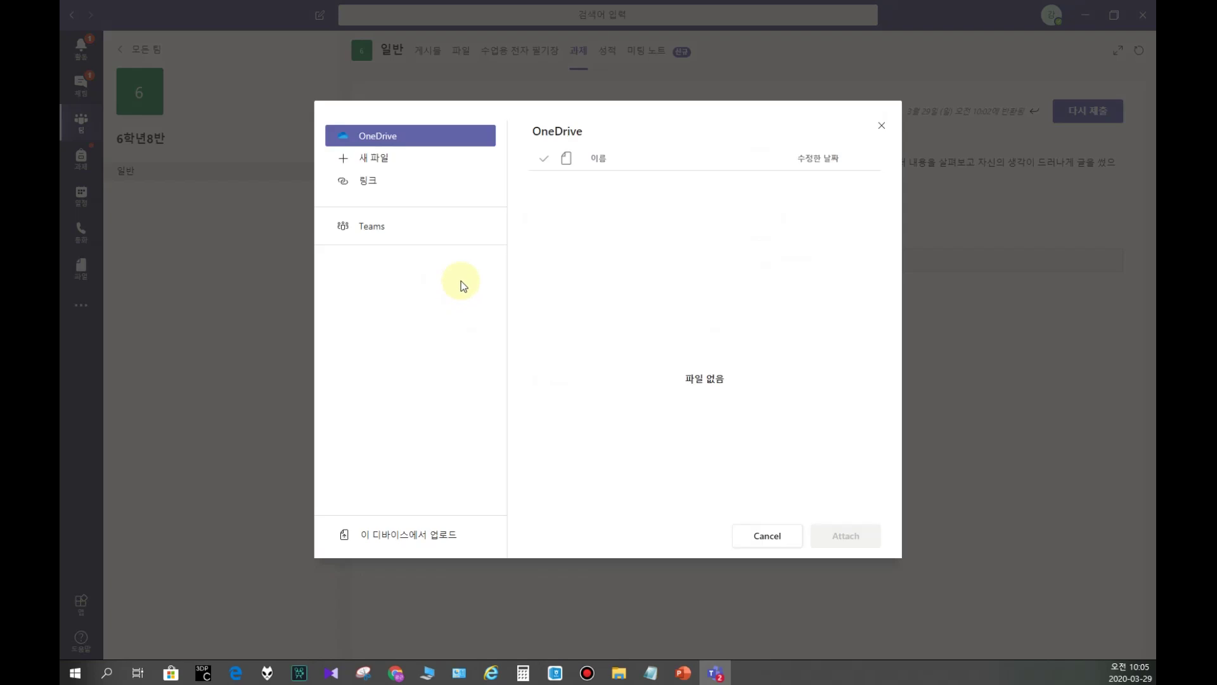
{"action": "left_click", "coordinate": [401, 535]}
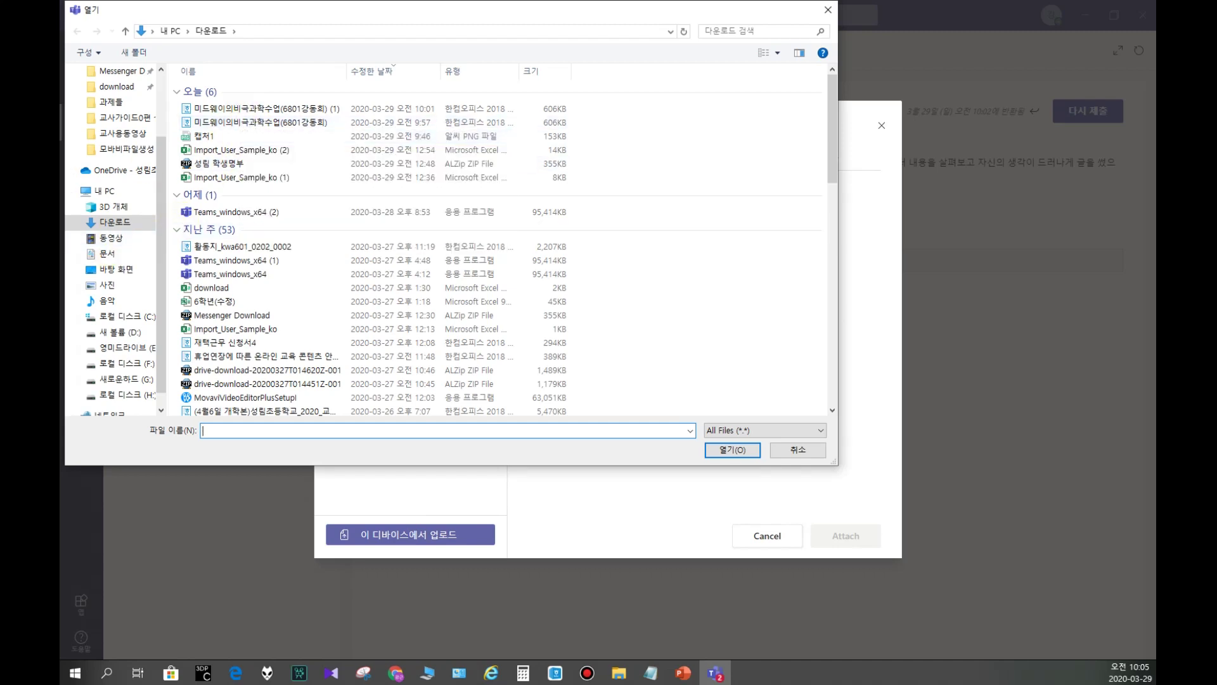
{"action": "left_click", "coordinate": [618, 673]}
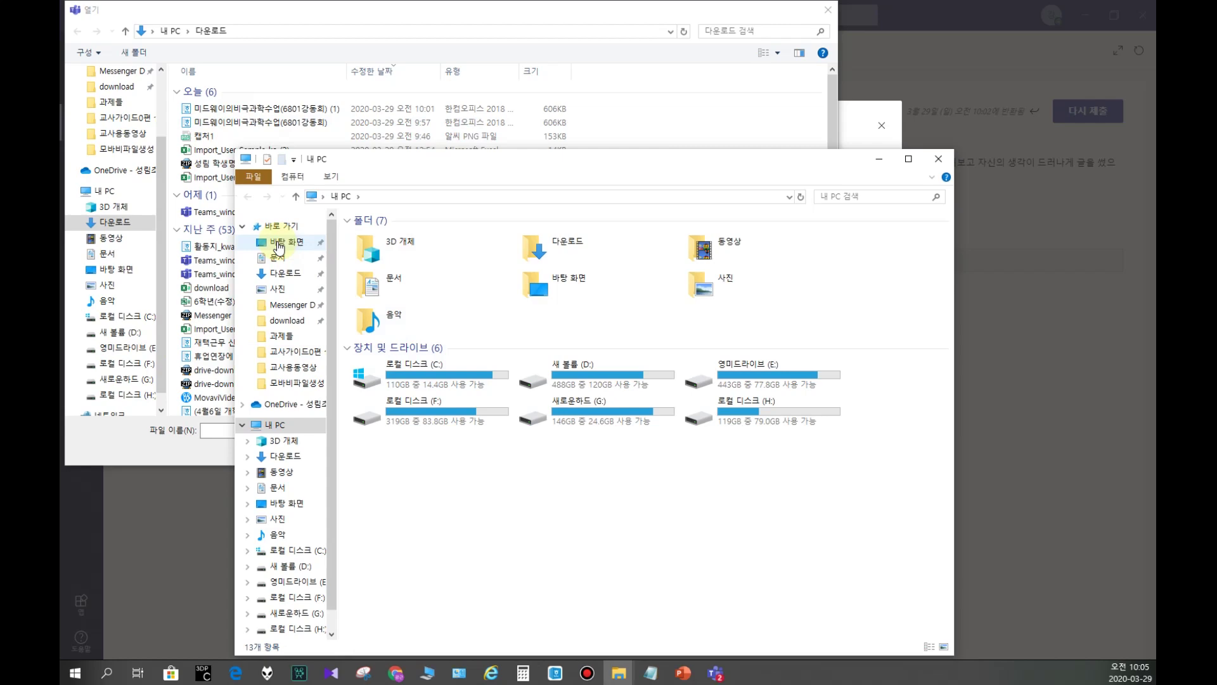
{"action": "left_click", "coordinate": [279, 273]}
{"action": "left_click", "coordinate": [414, 256]}
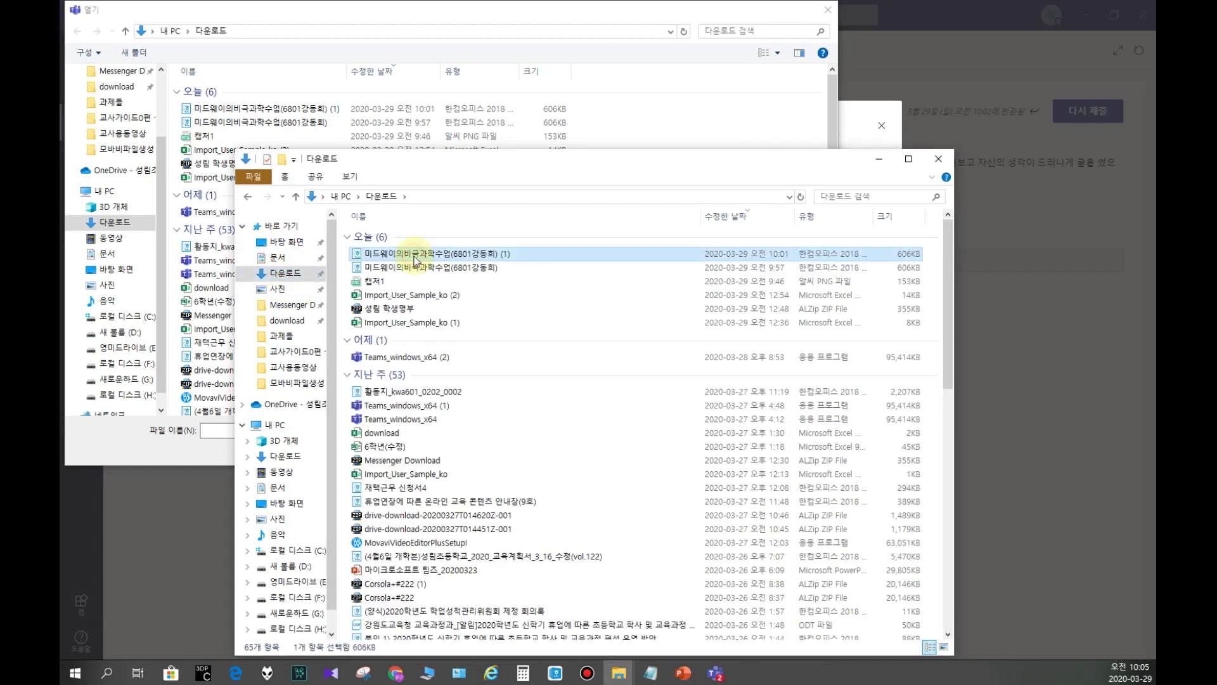
Step: Add '눈물이 난다.' beneath '너무 안타깝다.' in the worksheet and close Hangul
{"action": "double_click", "coordinate": [411, 257]}
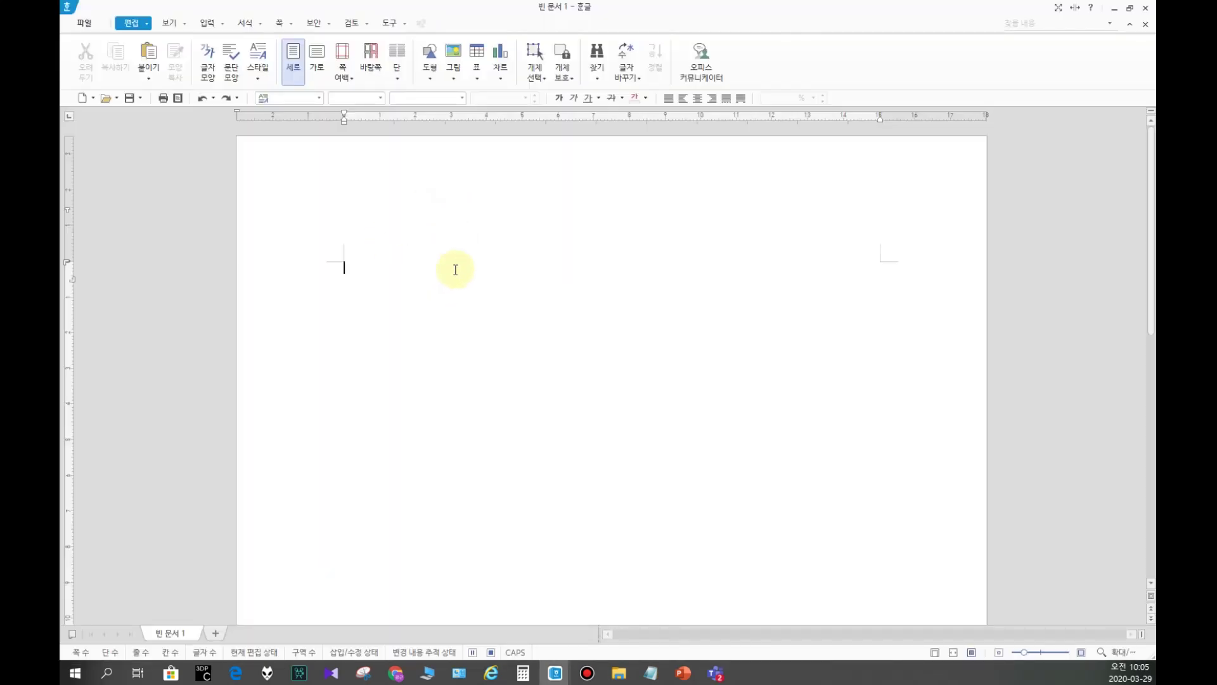
{"action": "left_click", "coordinate": [400, 455]}
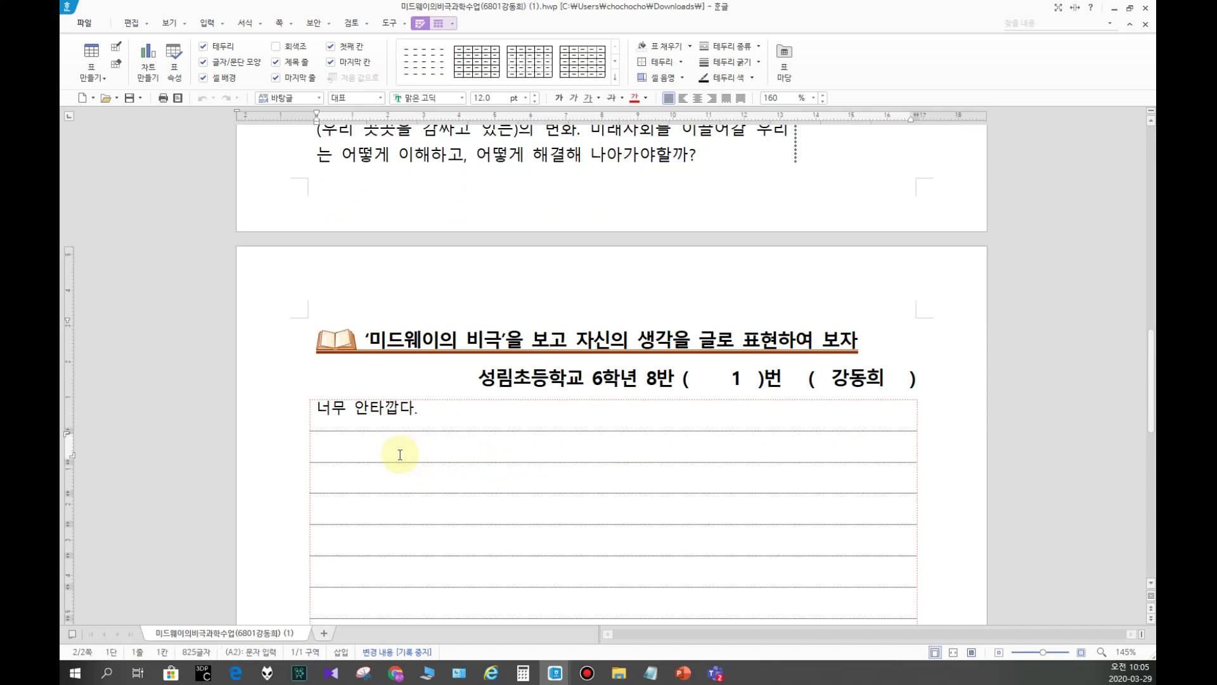
{"action": "type", "text": "눈물이 난다."}
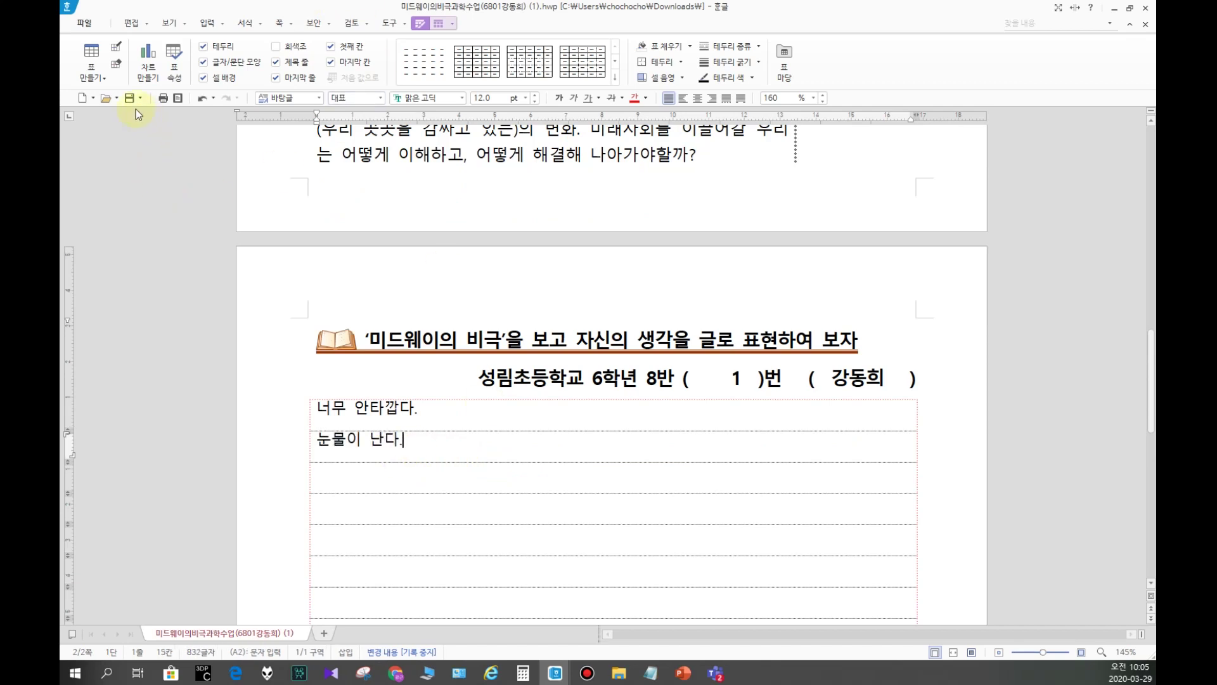
{"action": "left_click", "coordinate": [1144, 13]}
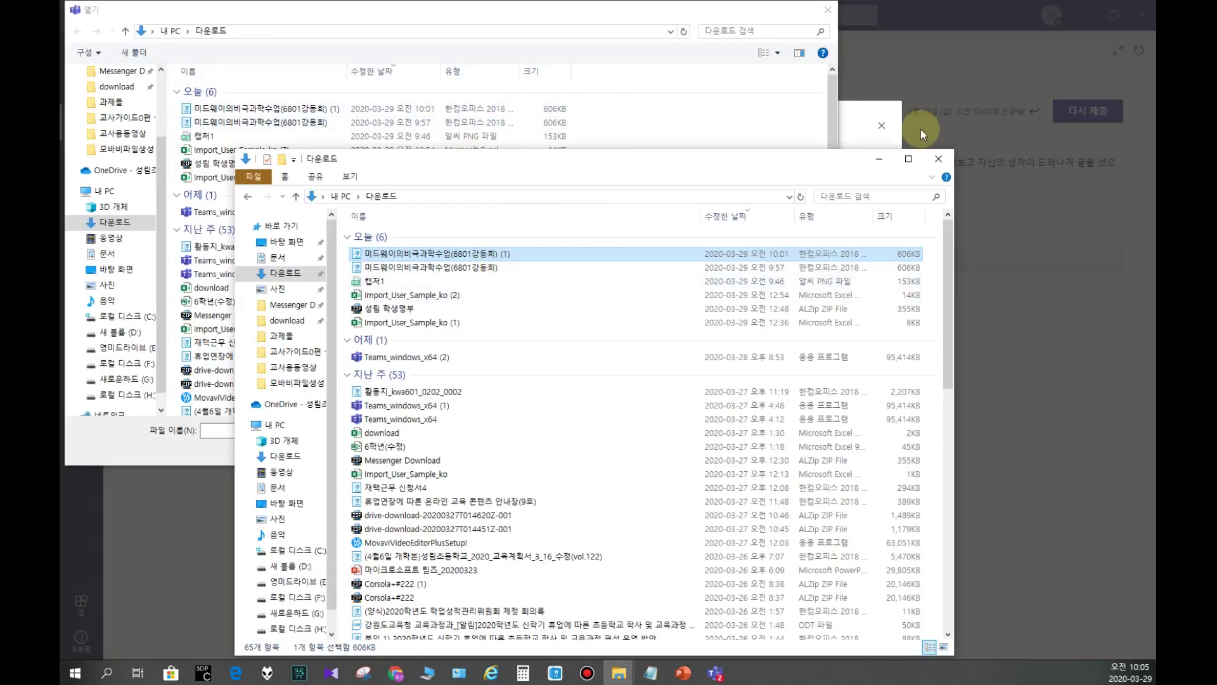
Step: Attach the edited .hwp worksheet and resubmit the assignment with 다시 제출
{"action": "left_click", "coordinate": [939, 163]}
{"action": "double_click", "coordinate": [307, 109]}
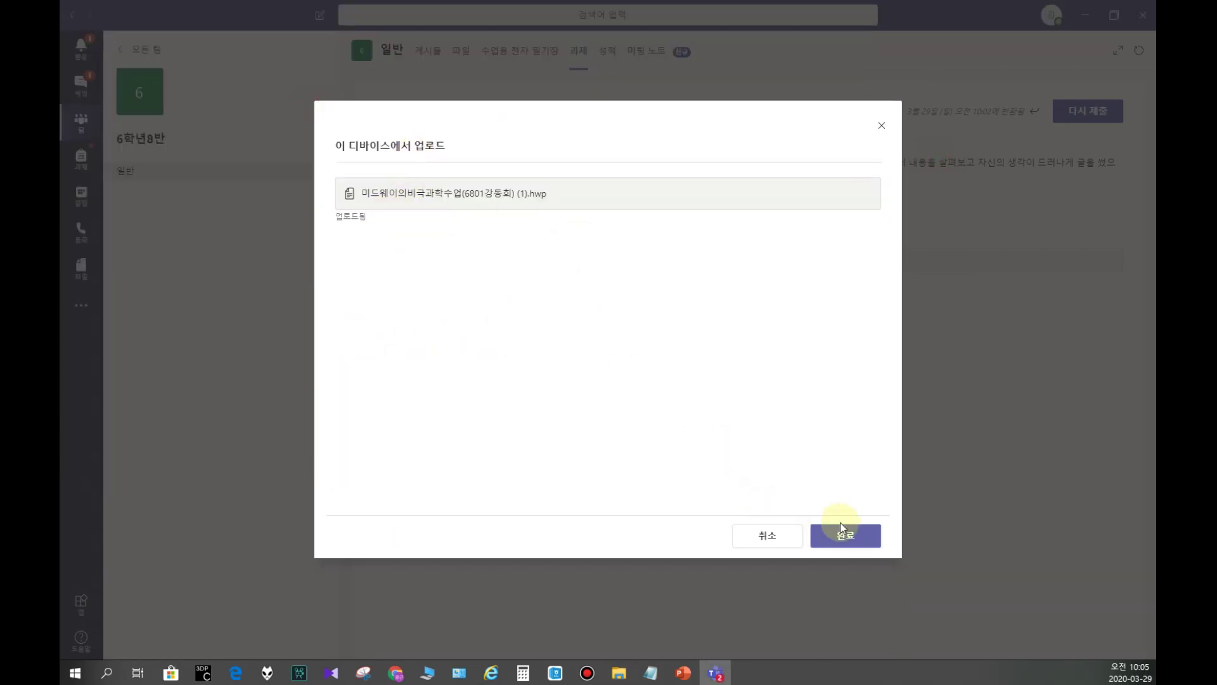
{"action": "left_click", "coordinate": [846, 538]}
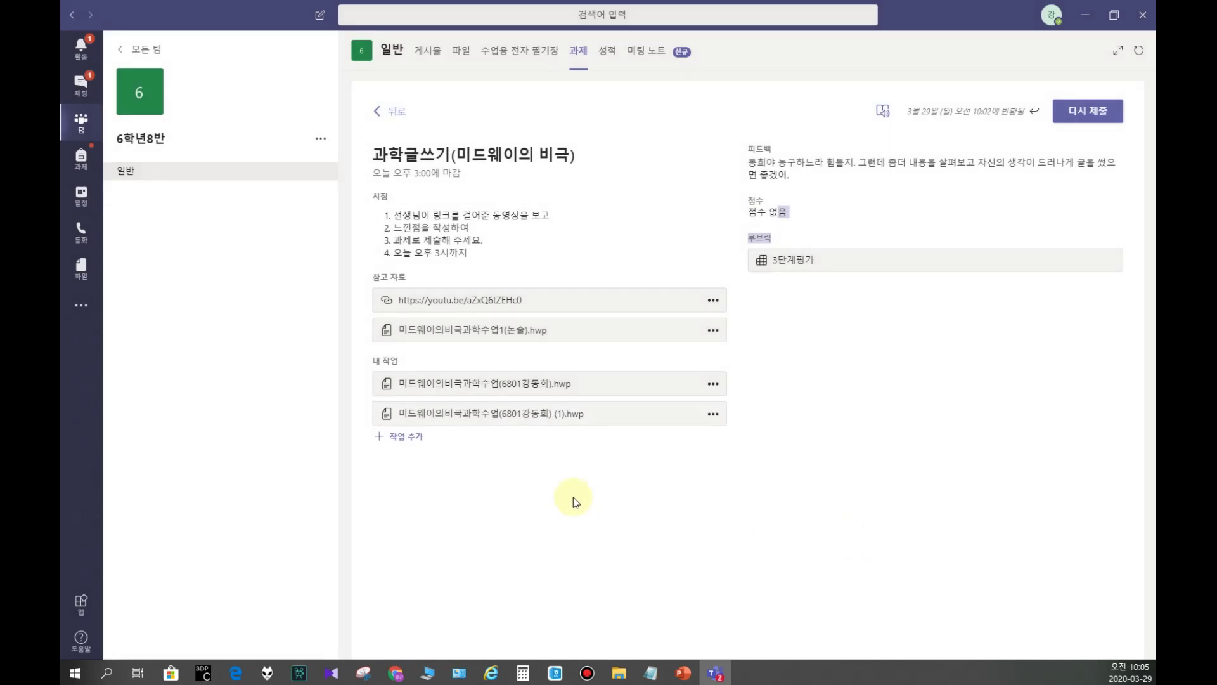
{"action": "left_click", "coordinate": [1081, 114]}
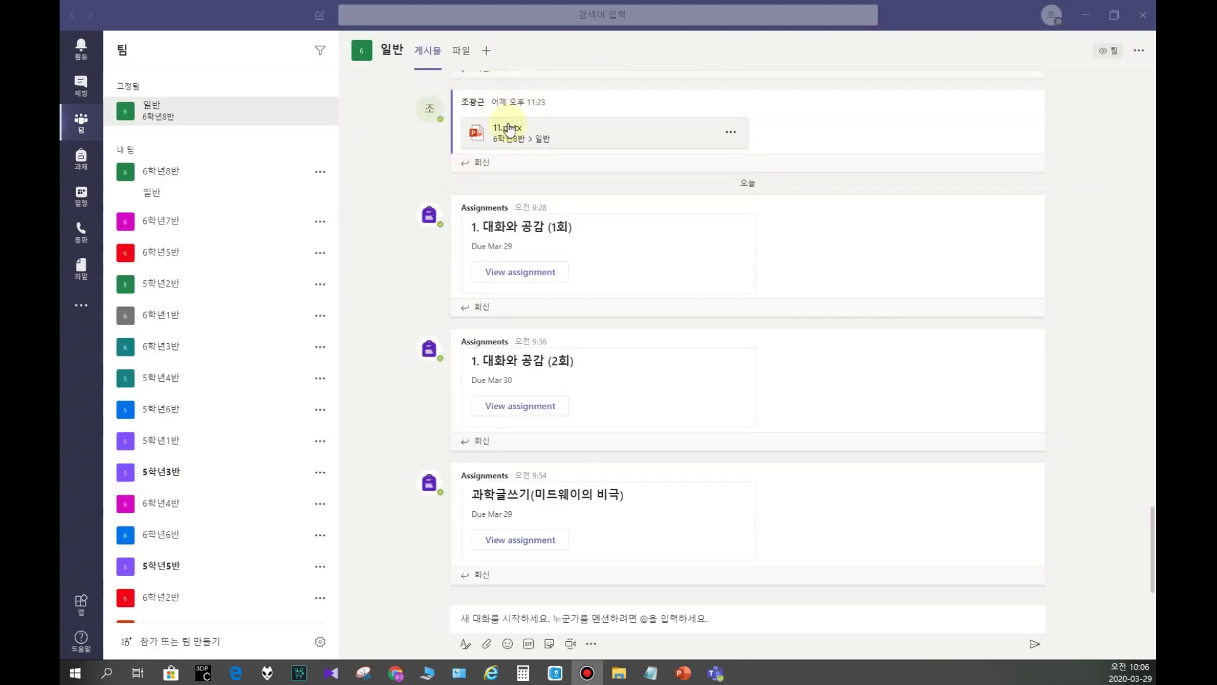
Step: Open 과학글쓰기(미드웨이의 비극) from 과제 and preview the student's resubmitted 제출됨 work
{"action": "left_click", "coordinate": [202, 117]}
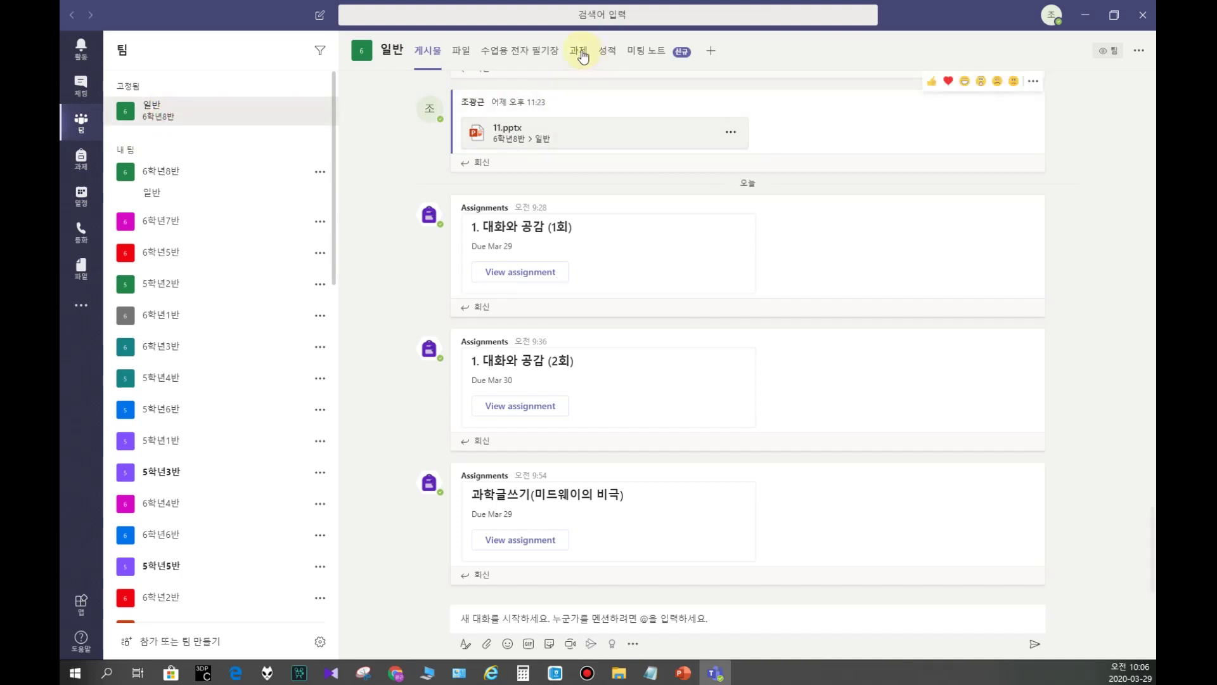
{"action": "left_click", "coordinate": [580, 53]}
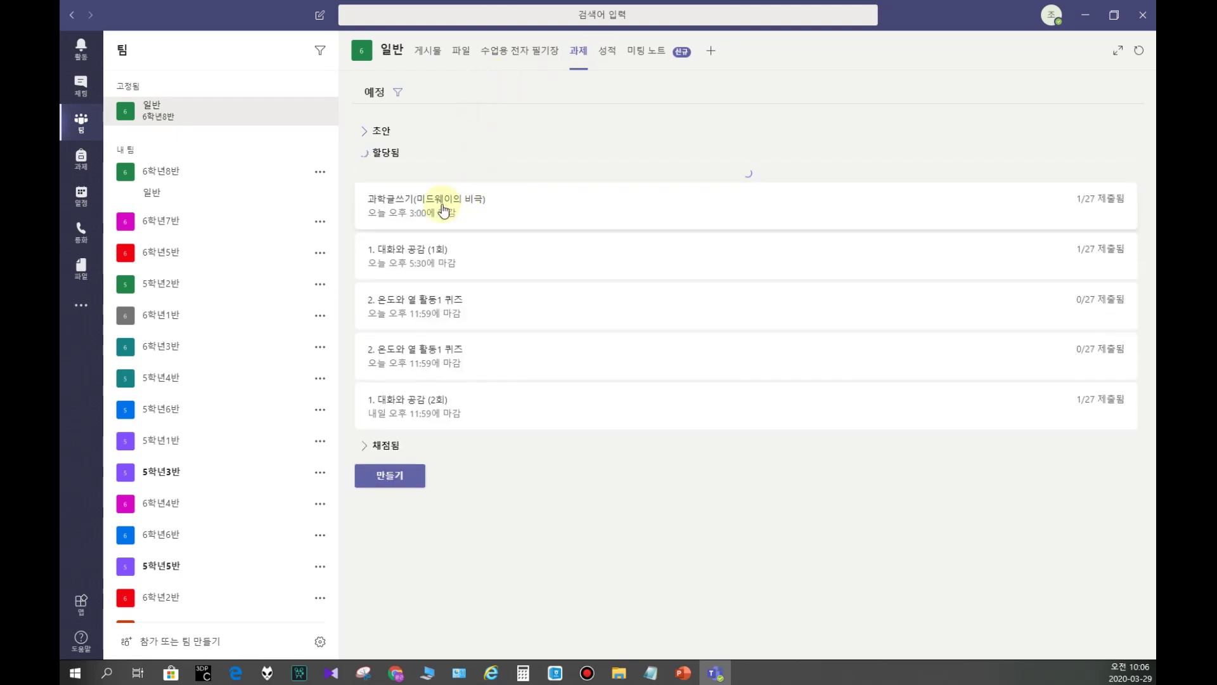
{"action": "left_click", "coordinate": [403, 353]}
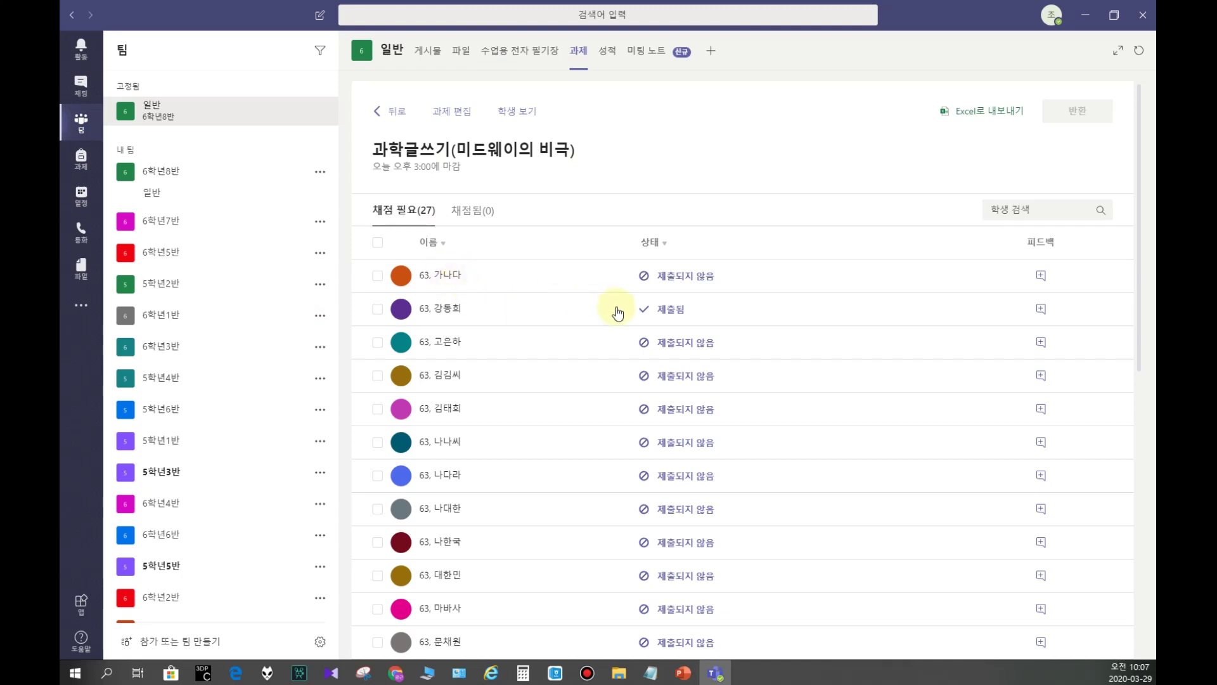
{"action": "left_click", "coordinate": [666, 311]}
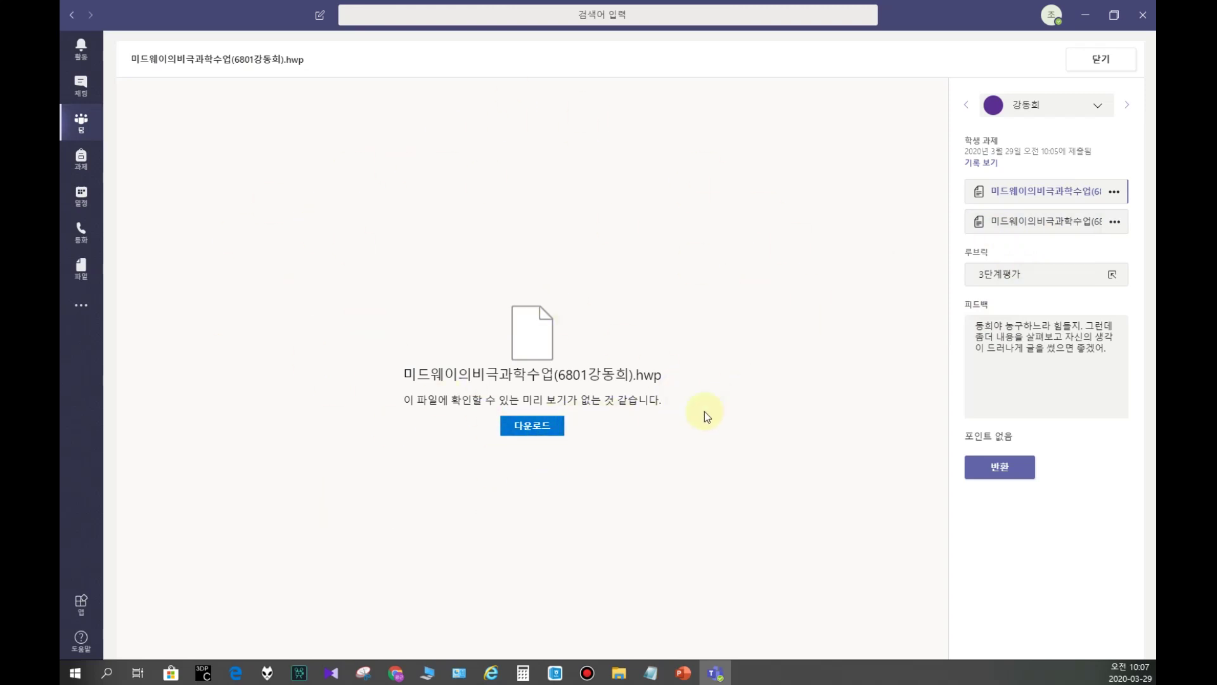
{"action": "left_click", "coordinate": [1096, 57]}
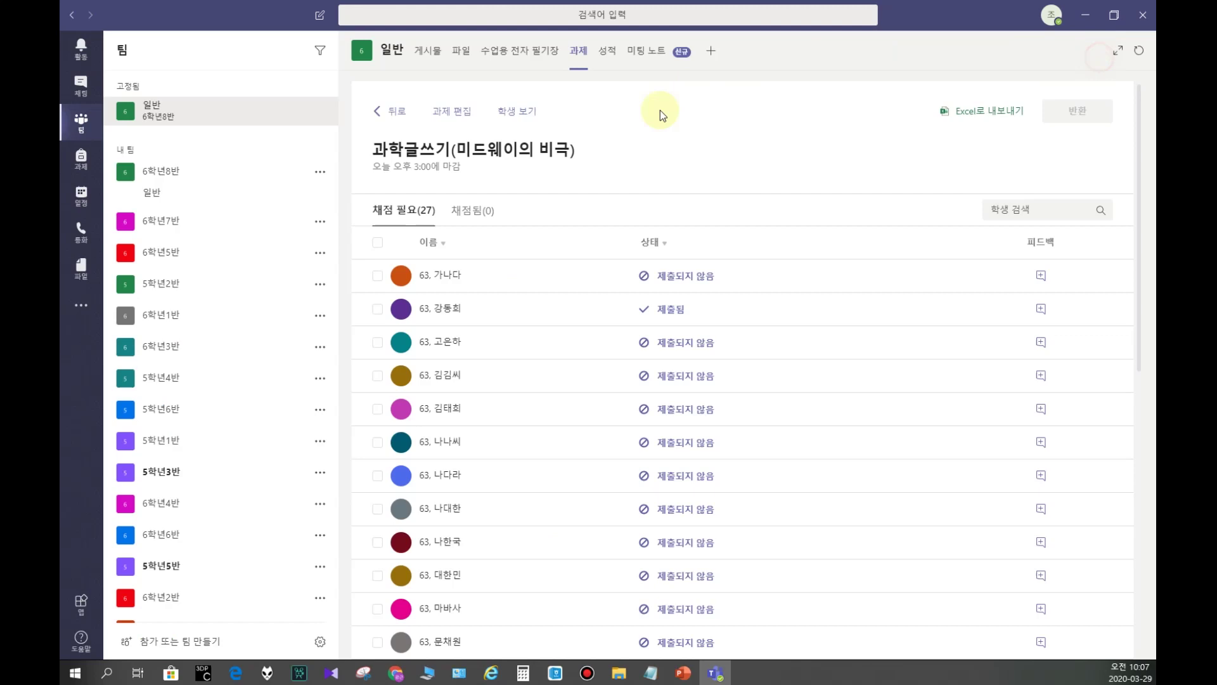
Step: Open the 성적 gradebook and inspect the student's 과학글쓰기 entry showing 제출됨
{"action": "left_click", "coordinate": [606, 52]}
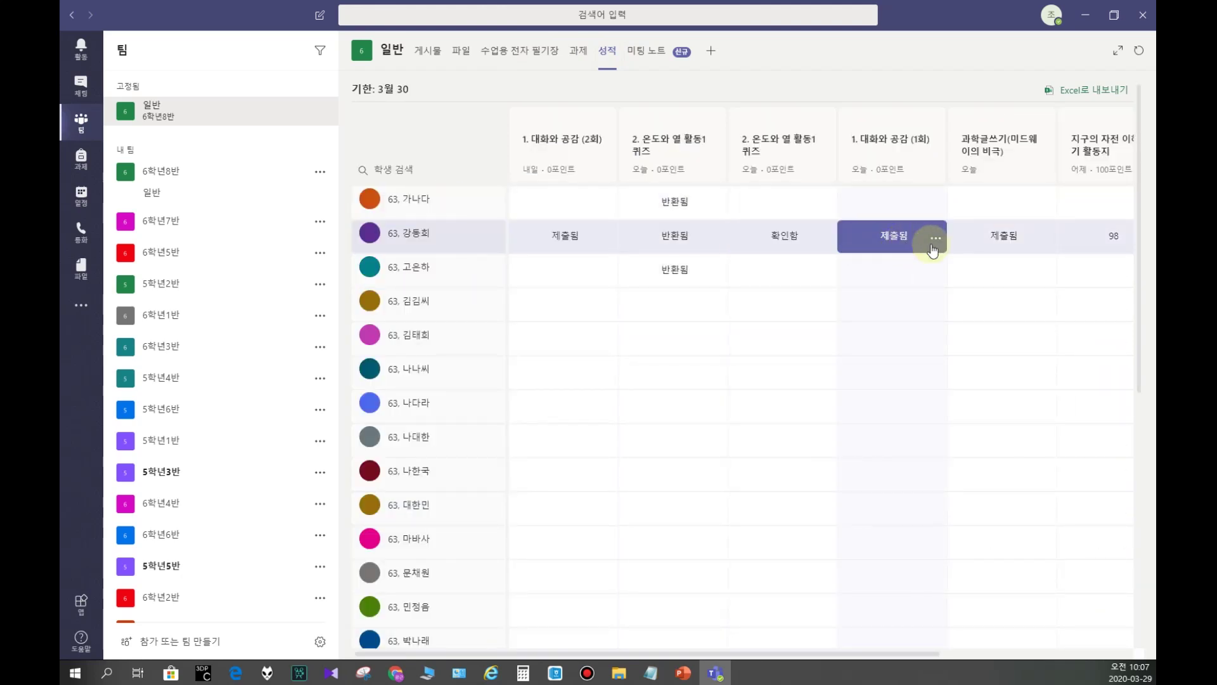
{"action": "left_click", "coordinate": [1038, 238]}
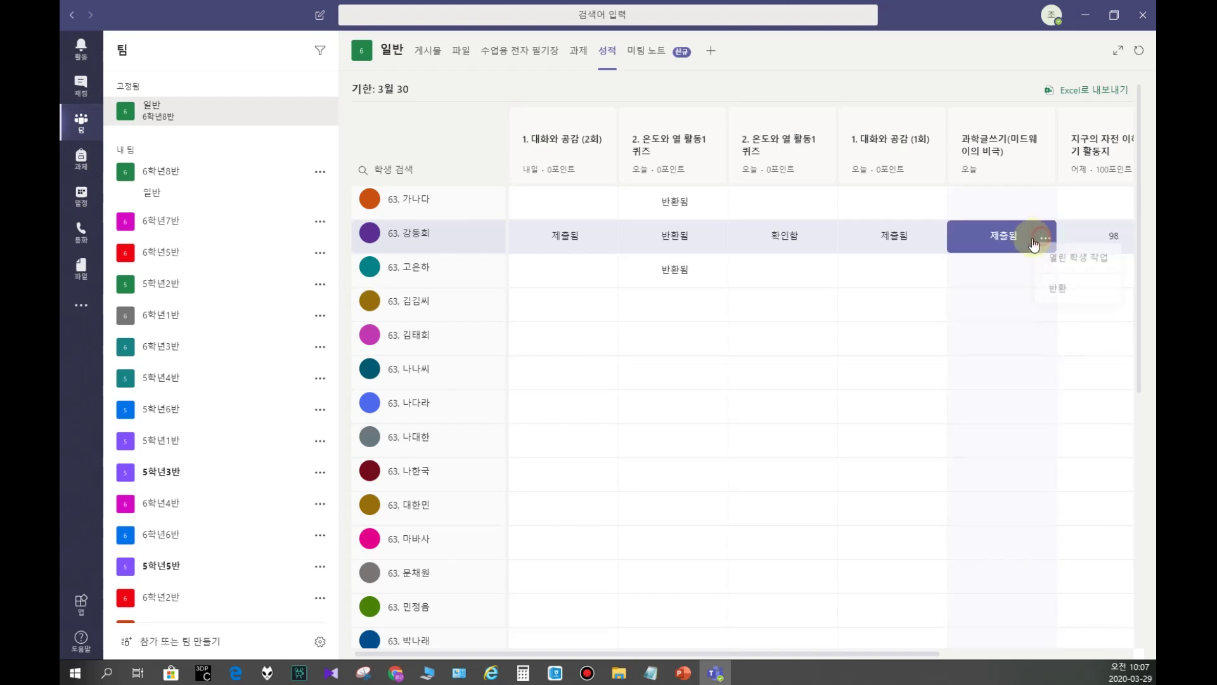
{"action": "left_click", "coordinate": [987, 245]}
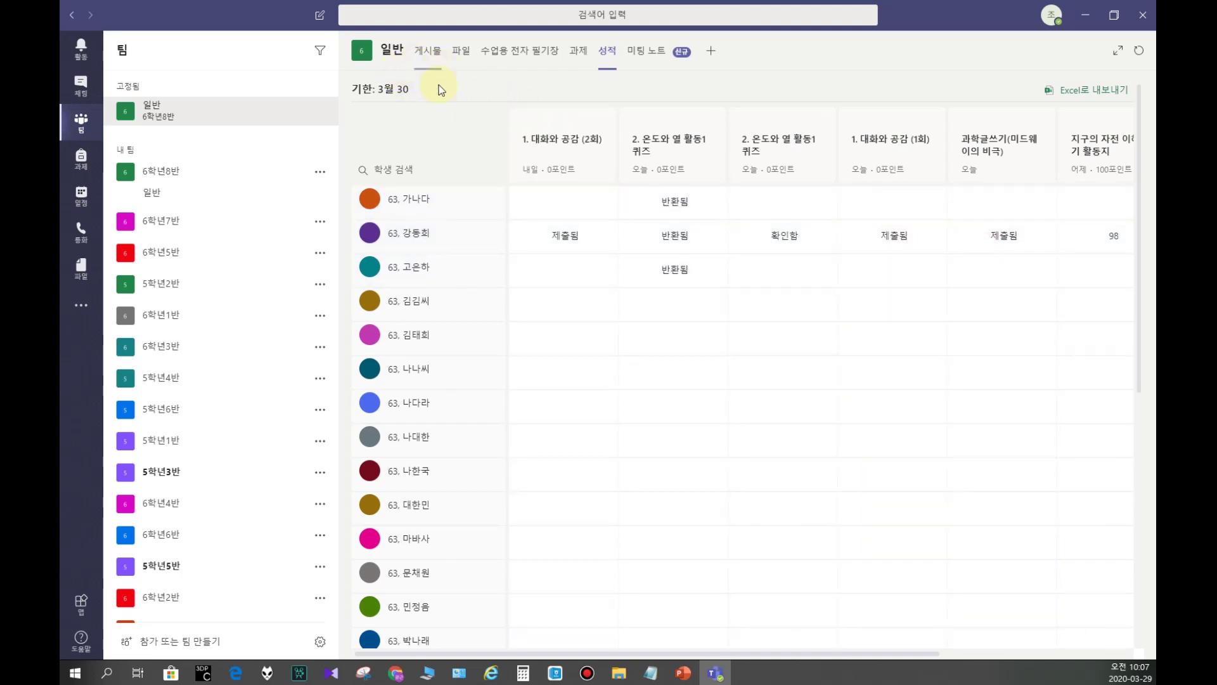
Step: Open the student's resubmitted work in the 과학글쓰기(미드웨이의 비극) assignment
{"action": "left_click", "coordinate": [582, 56]}
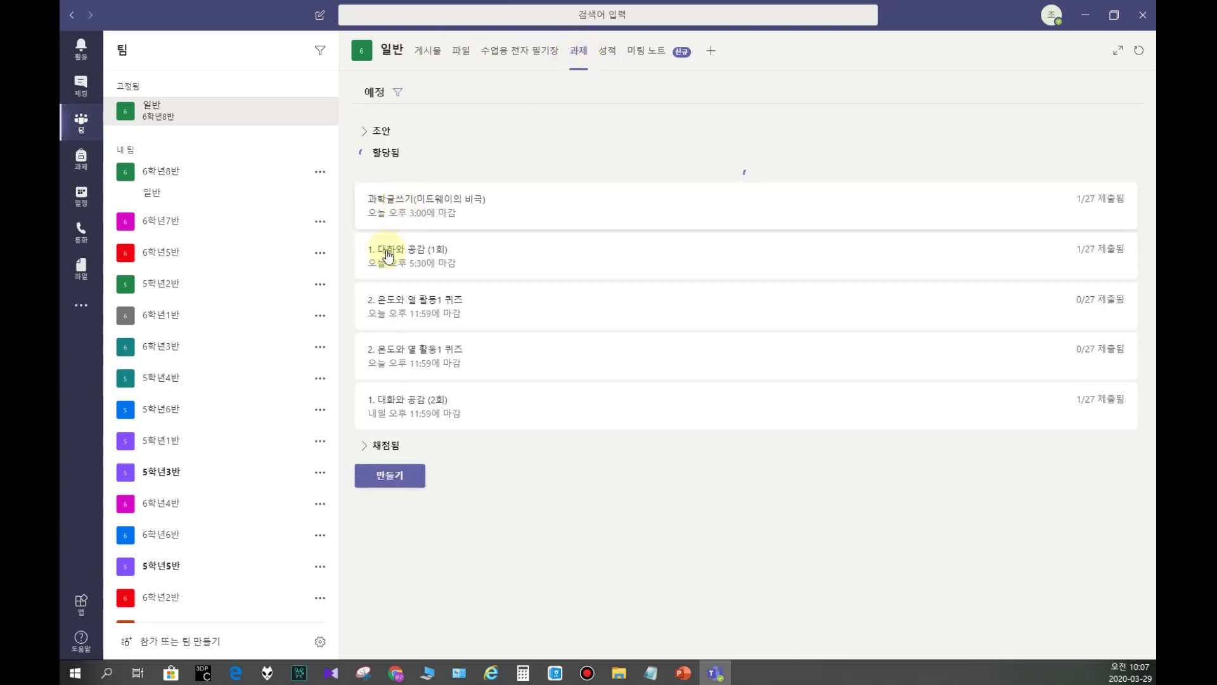
{"action": "left_click", "coordinate": [395, 349]}
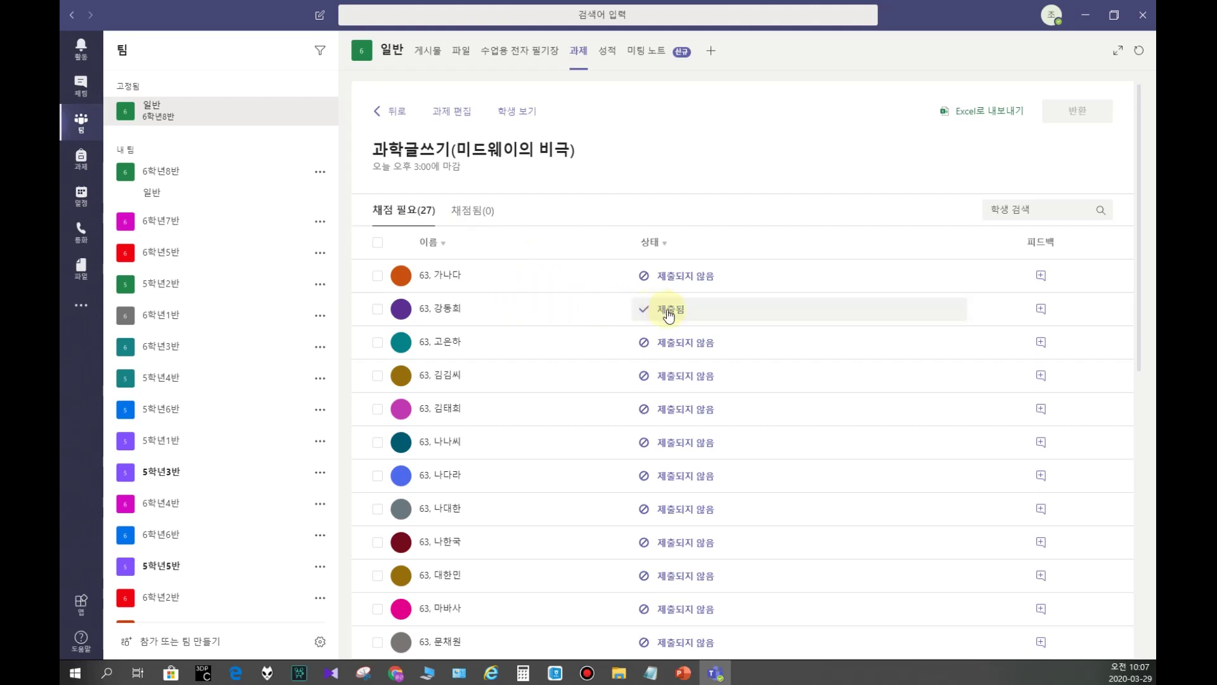
{"action": "left_click", "coordinate": [667, 309]}
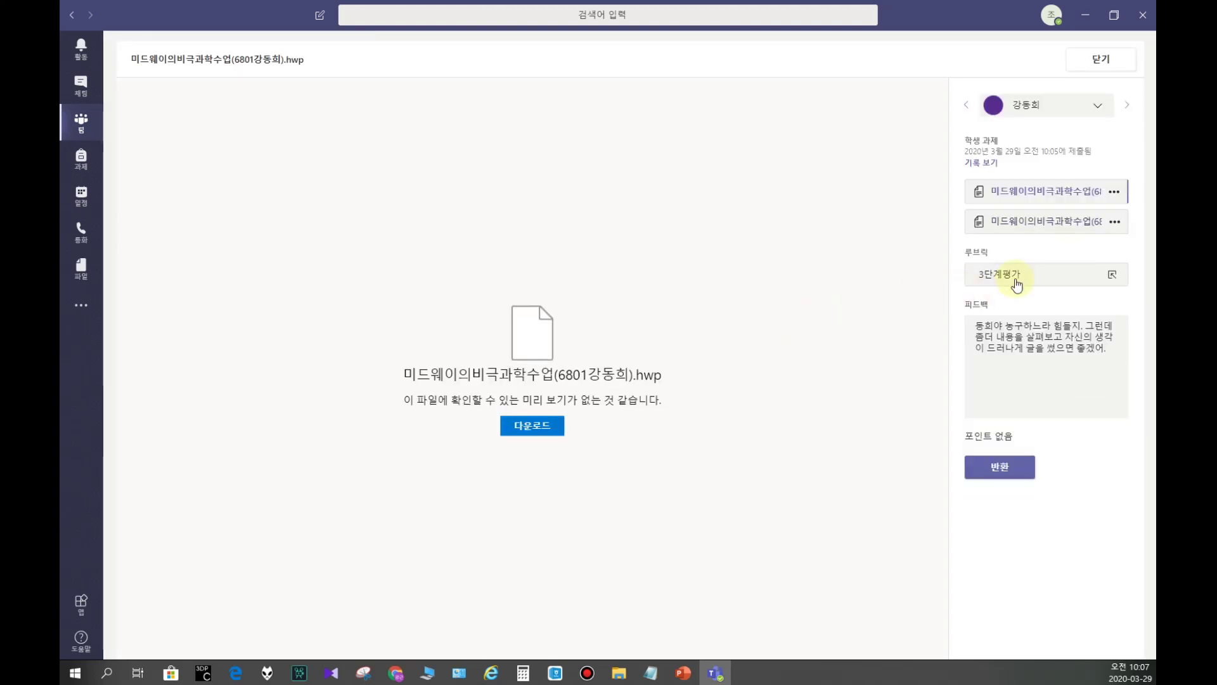
Step: Score it 잘함 on the 3단계평가 rubric and close back to the grading list
{"action": "left_click", "coordinate": [1013, 275]}
{"action": "left_click", "coordinate": [1008, 212]}
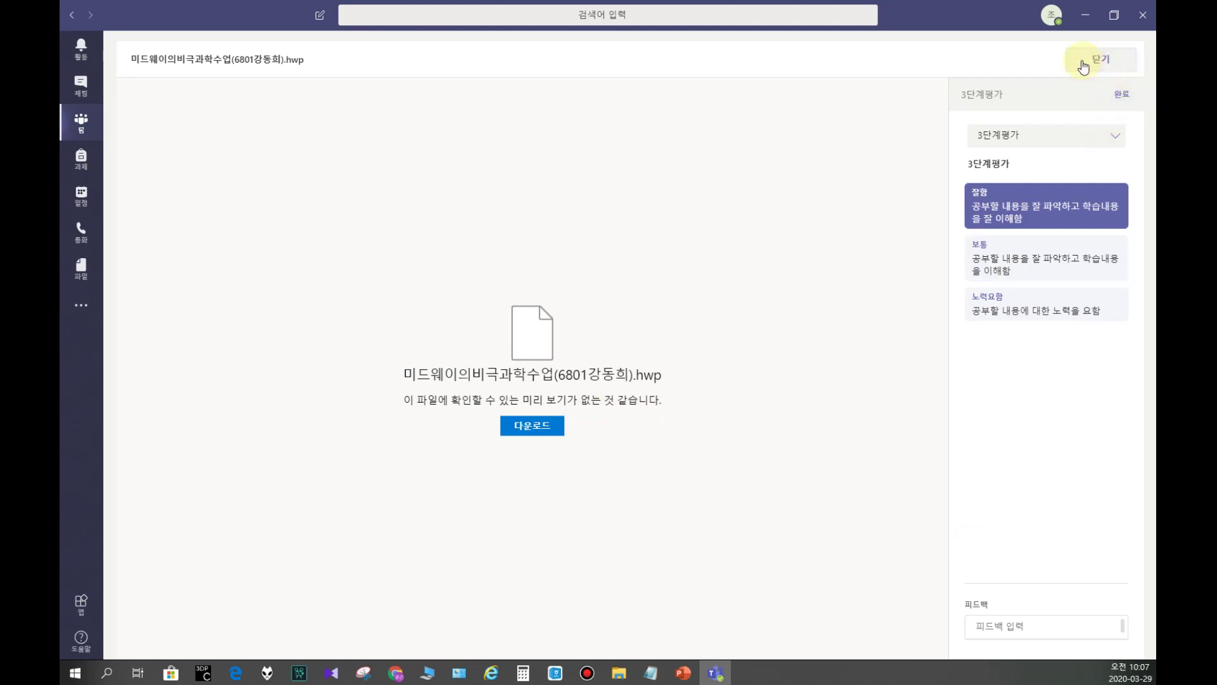
{"action": "left_click", "coordinate": [1122, 93]}
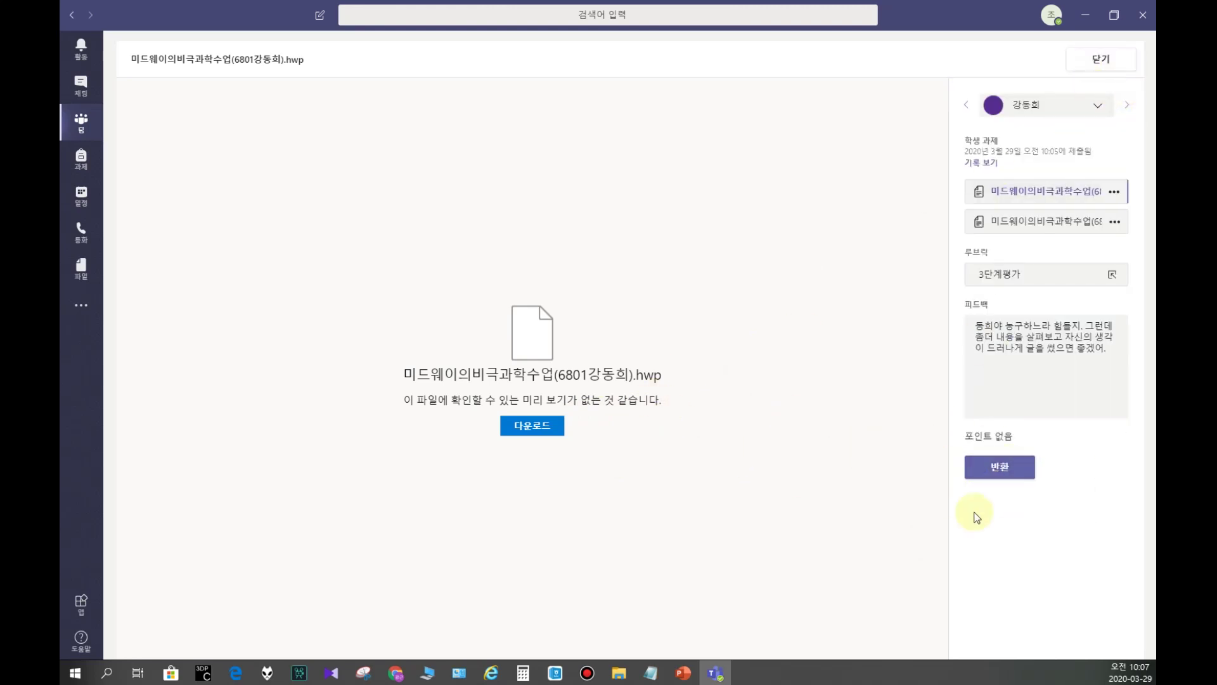
{"action": "left_click", "coordinate": [1095, 60]}
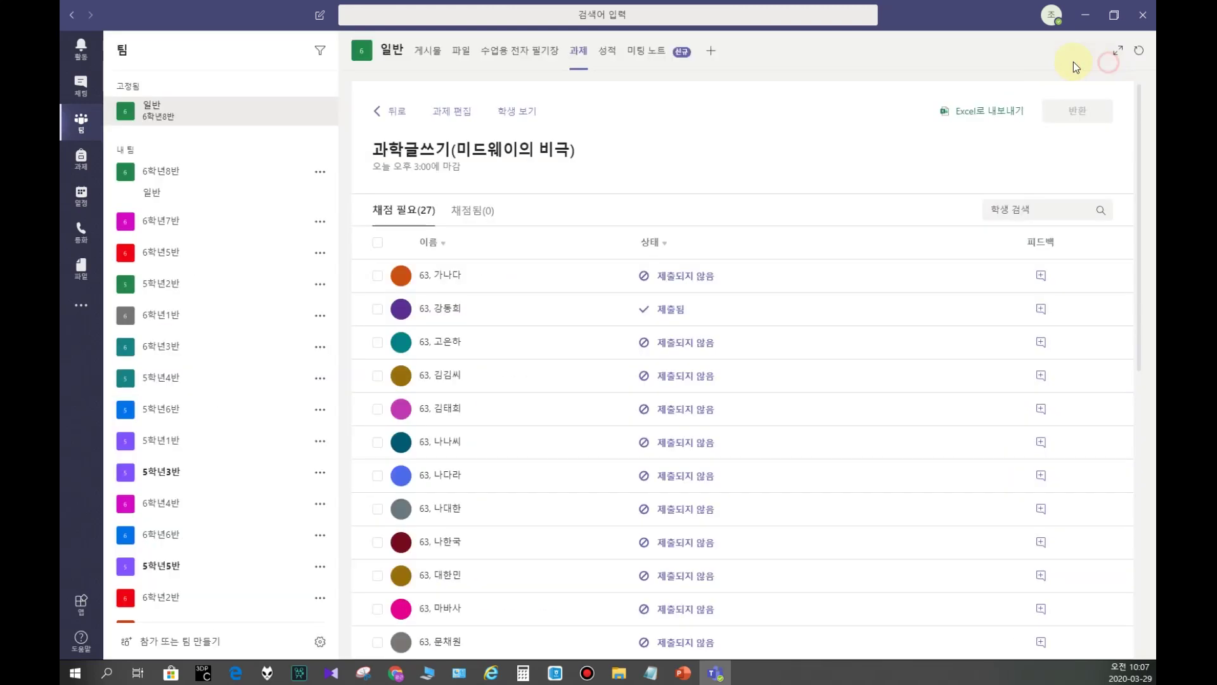